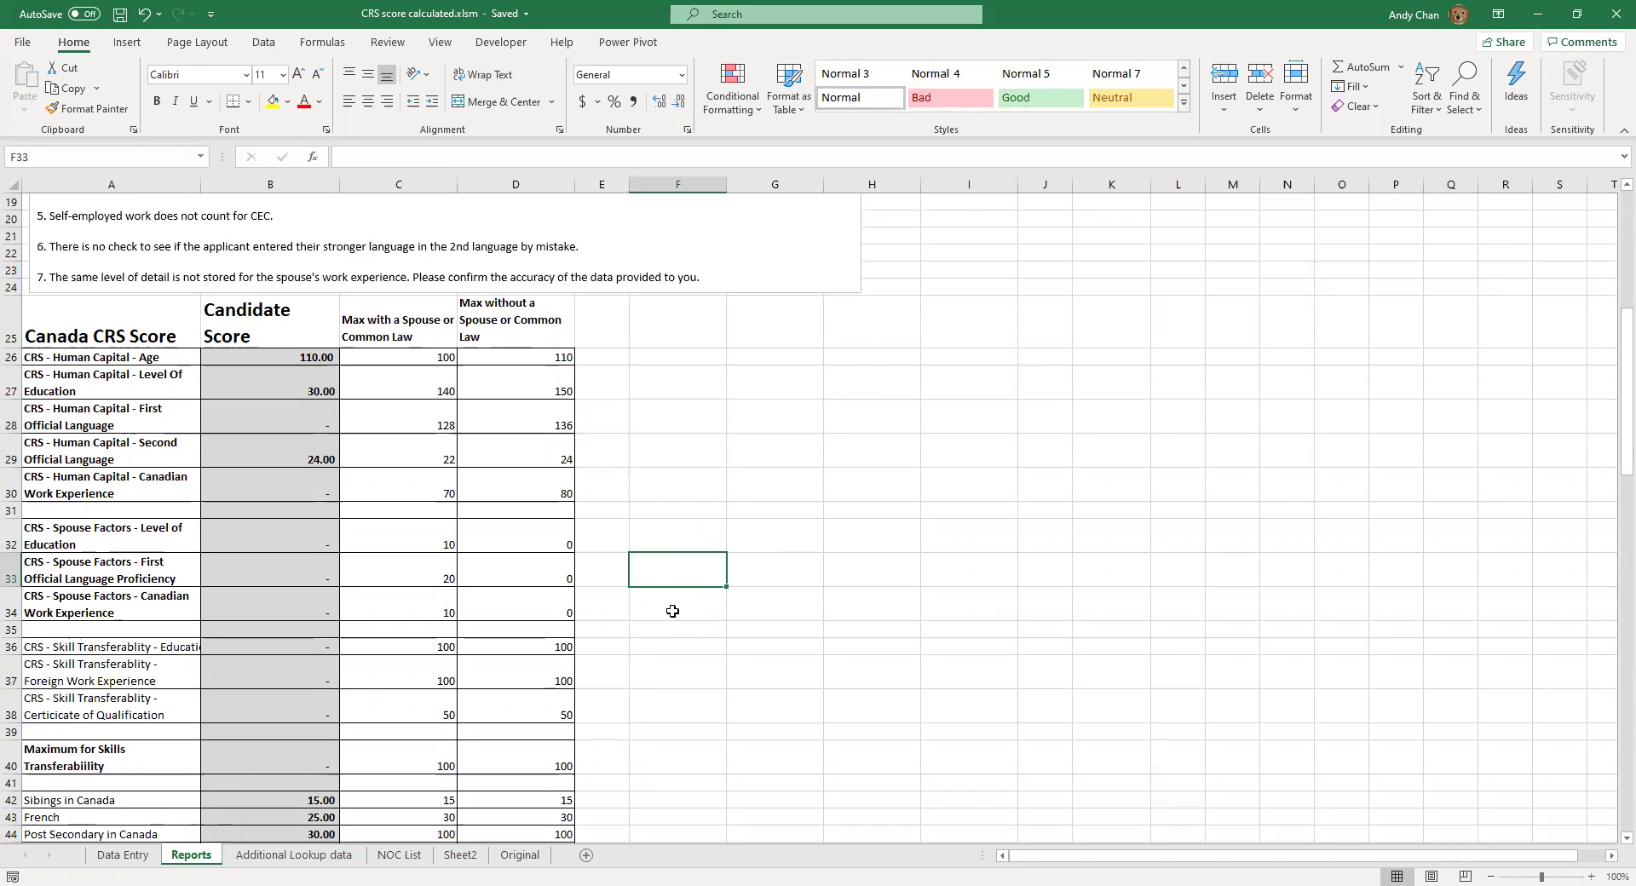
Examine the Canada CRS Score table on the Reports sheet, from the human capital factors down to the overall points score
key(Down)
key(Down)
key(Down)
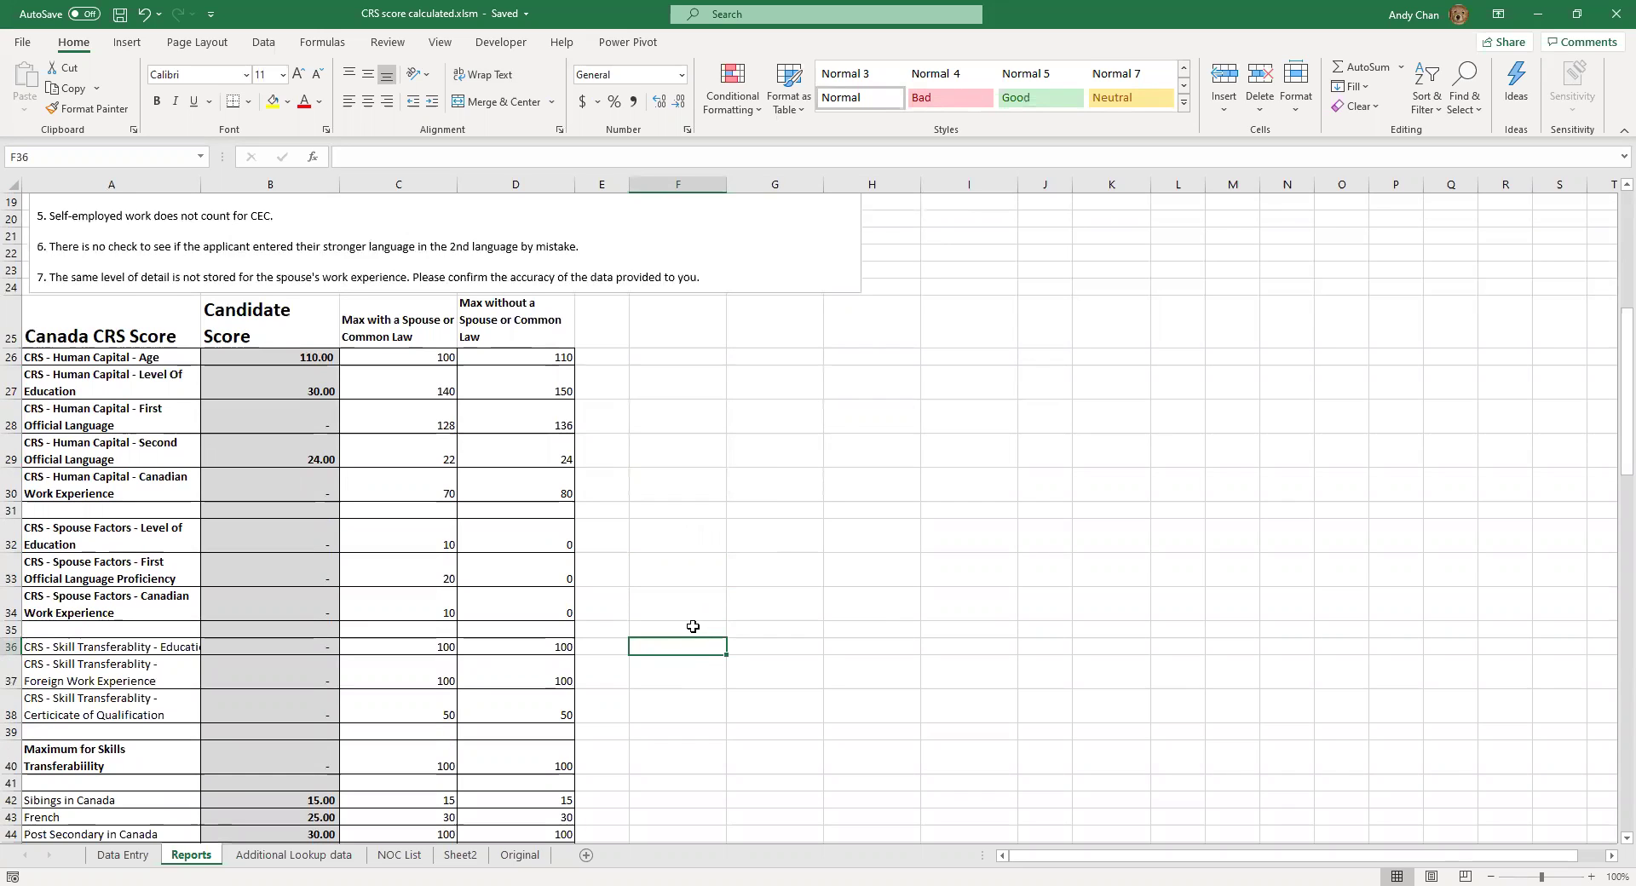
scroll(692, 626, down, 2)
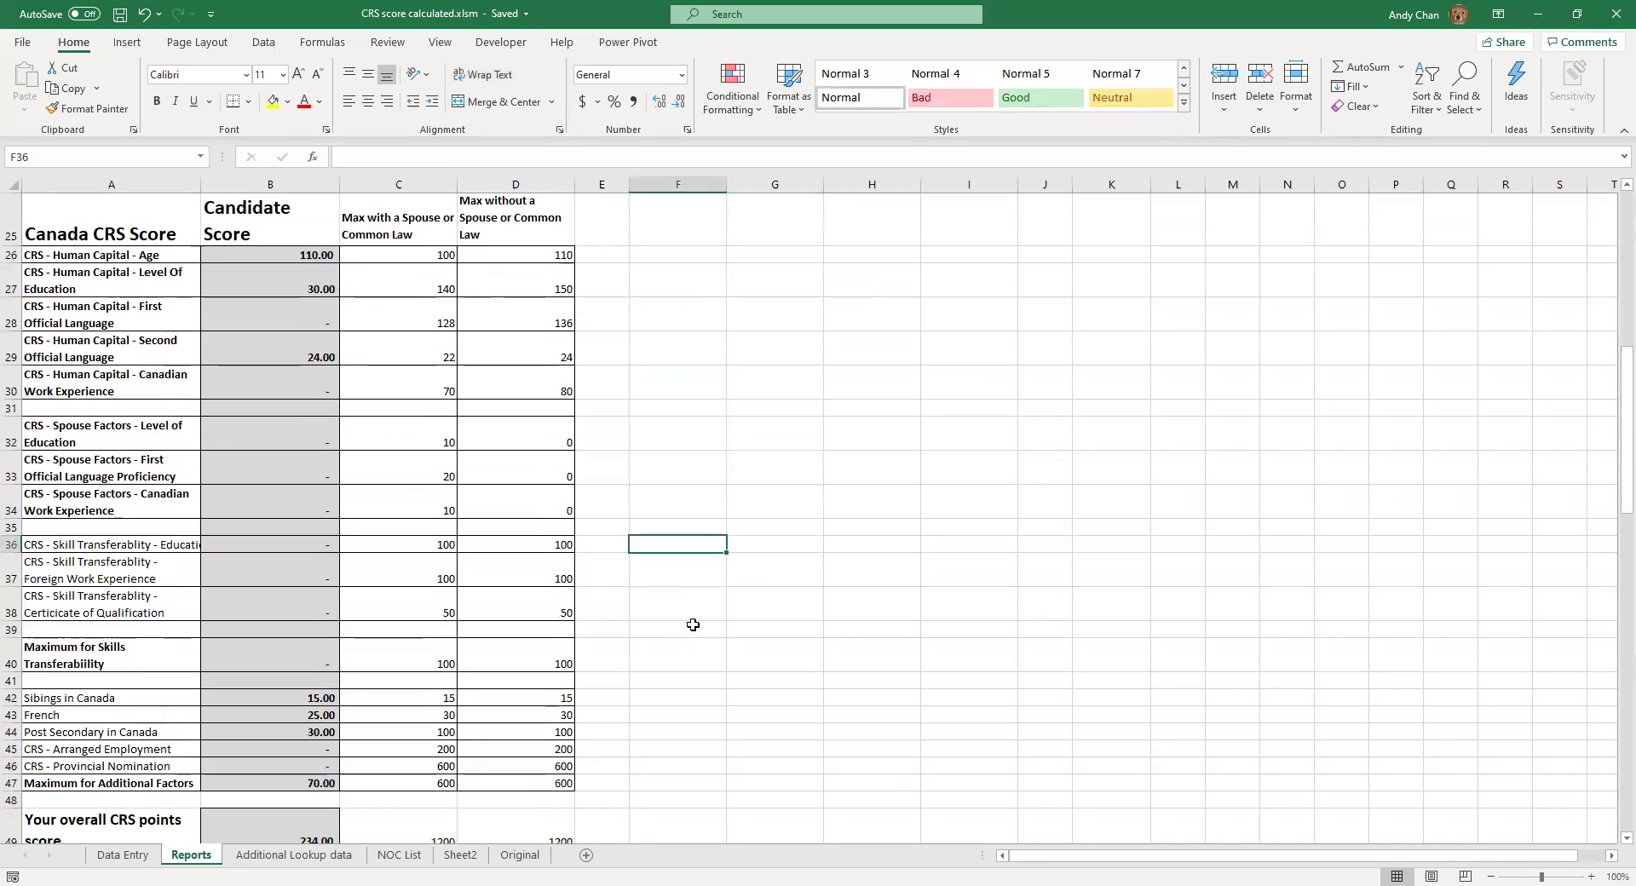
scroll(693, 625, down, 1)
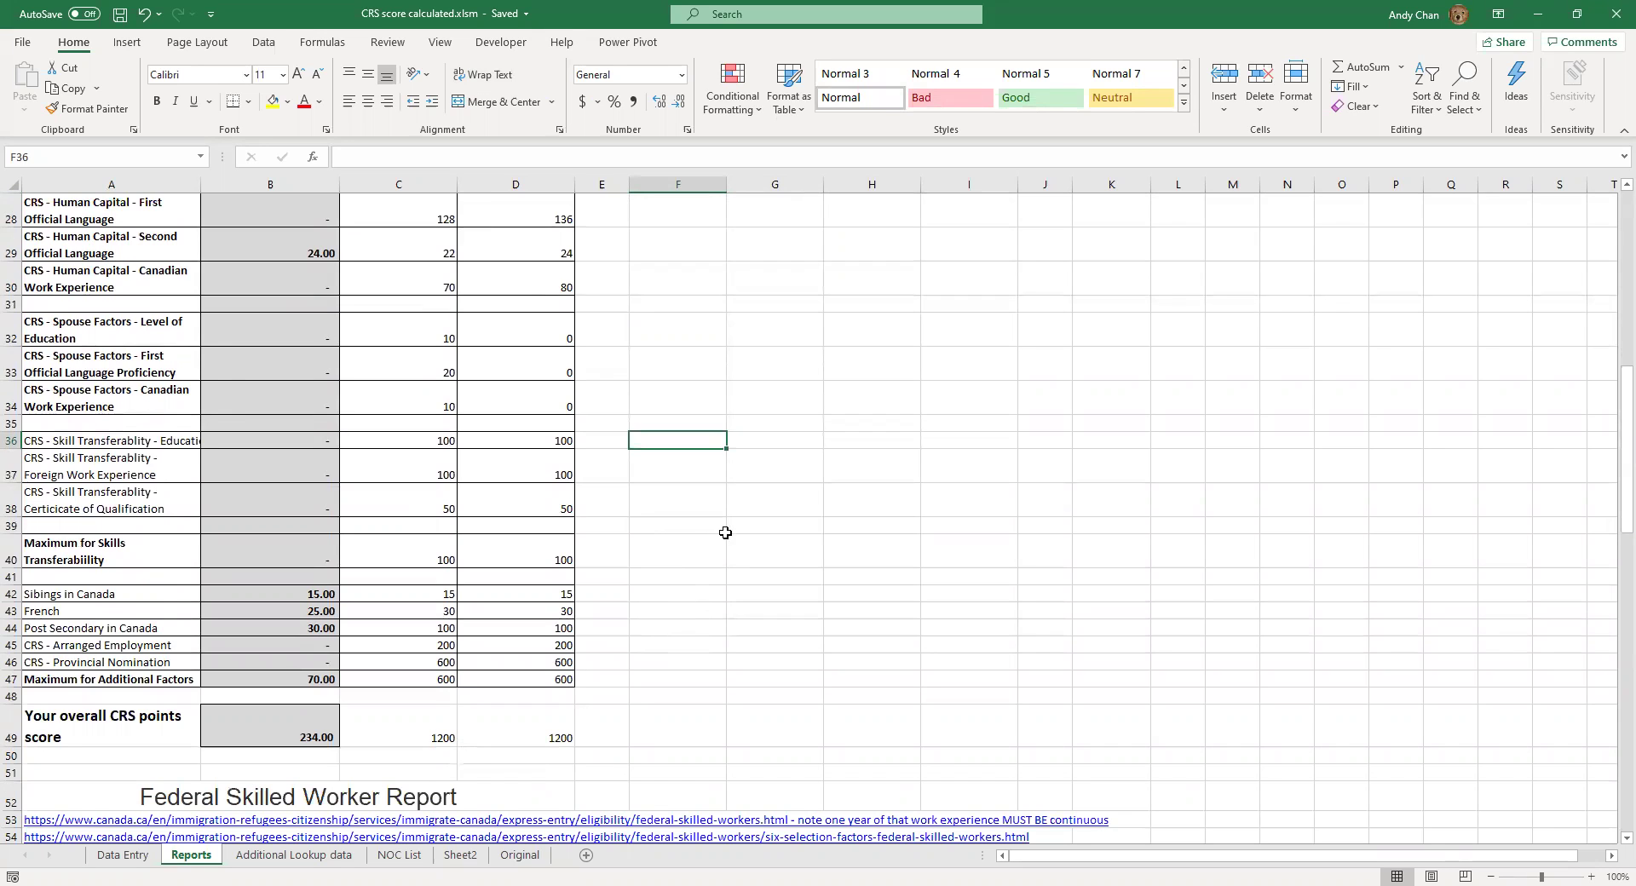
scroll(530, 630, up, 3)
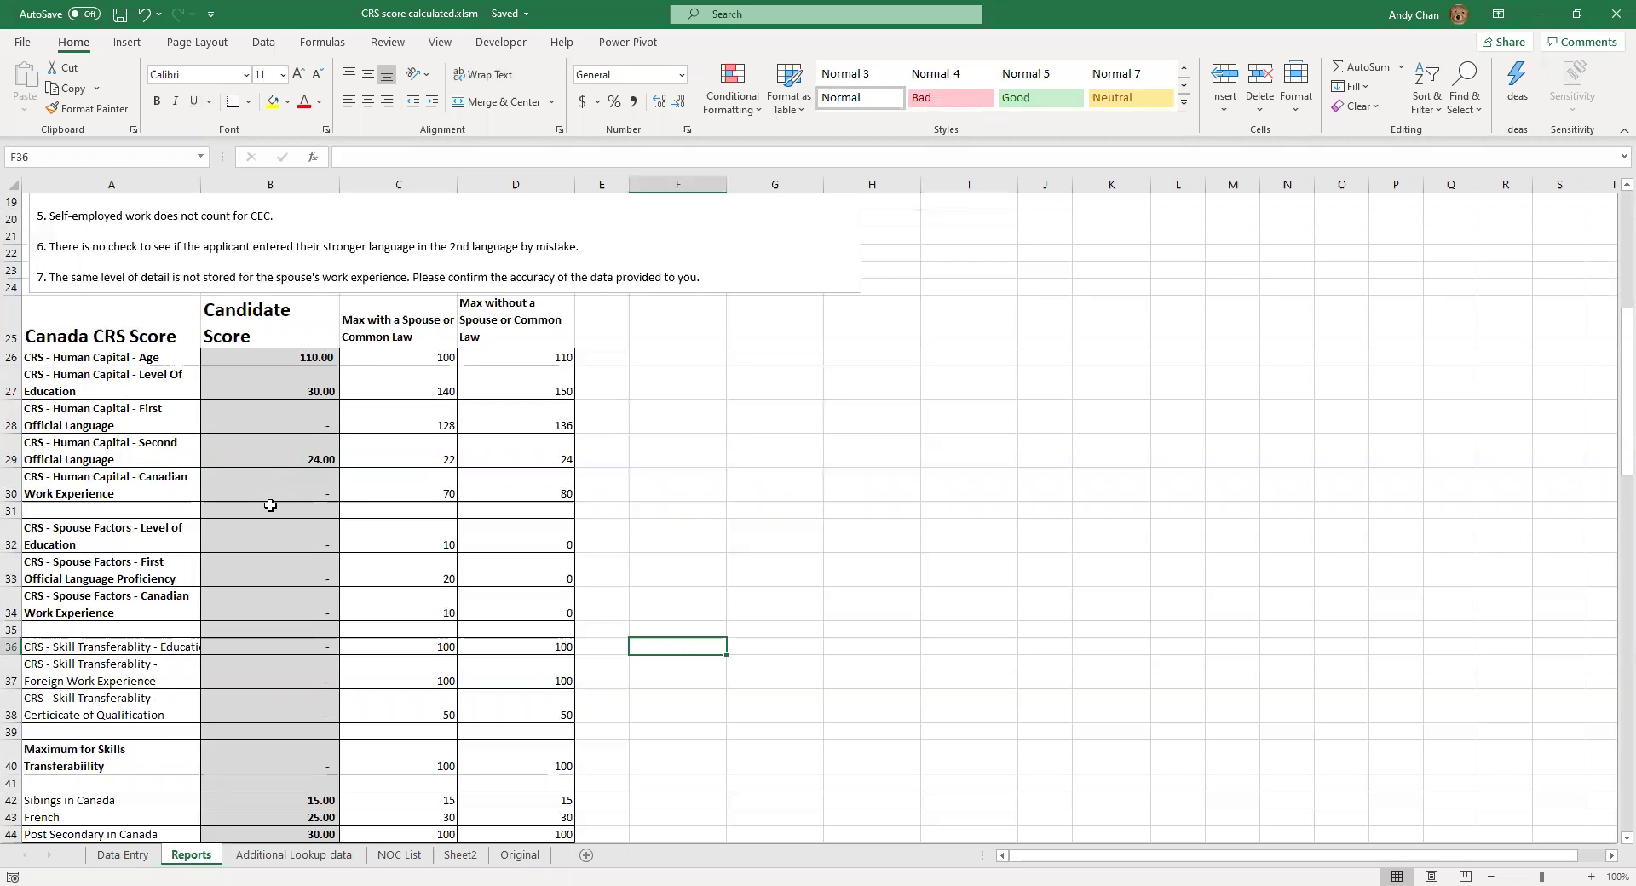
scroll(272, 499, down, 1)
scroll(275, 486, down, 1)
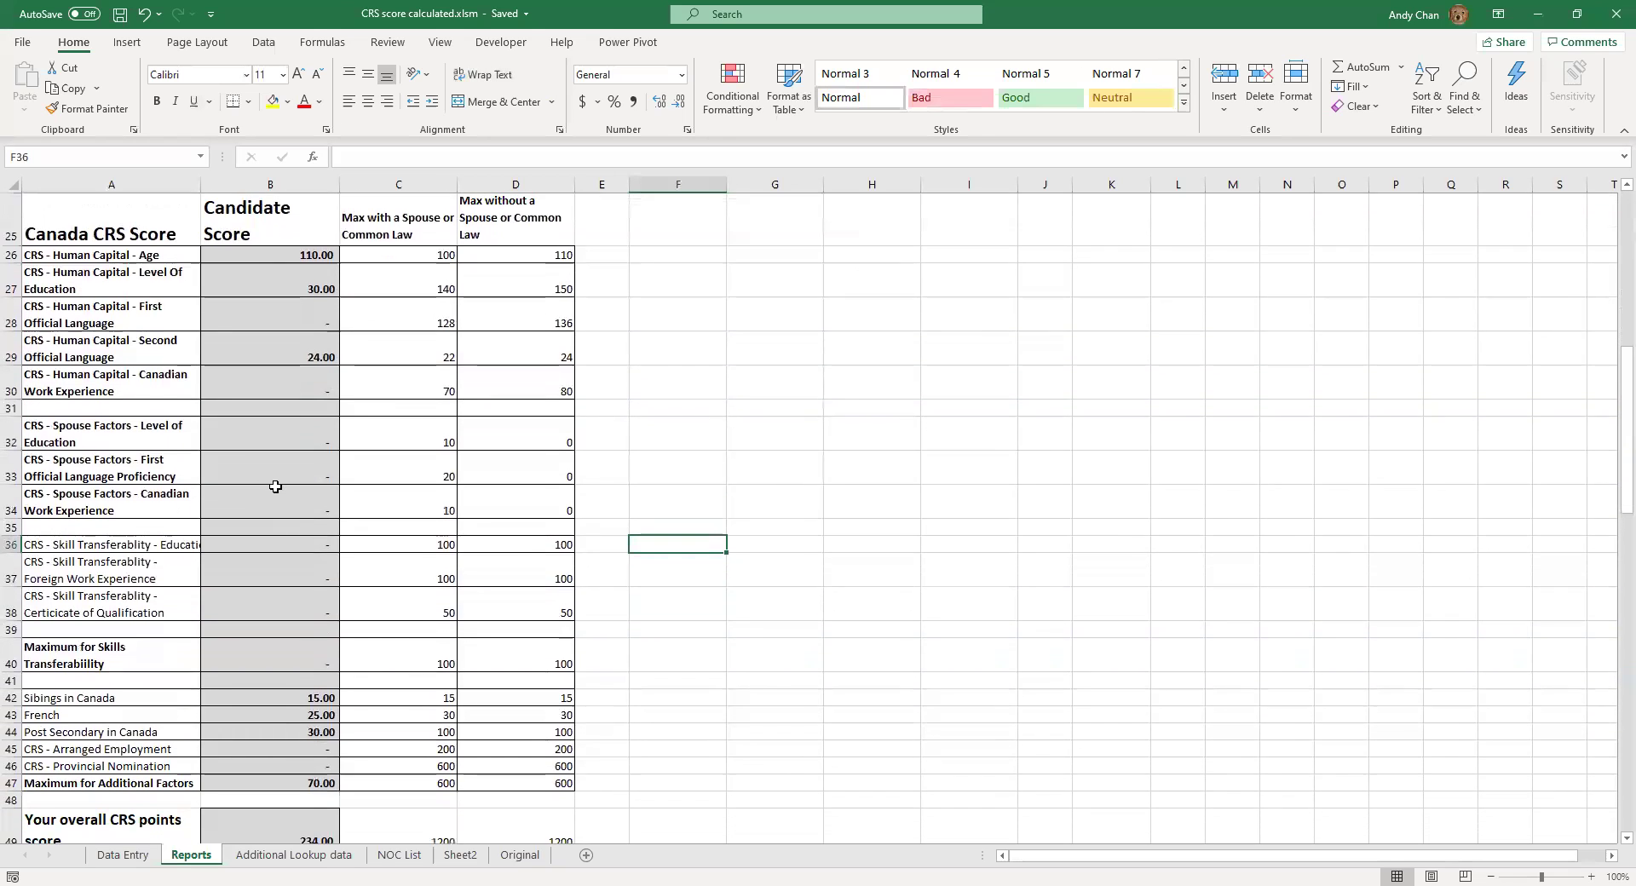
scroll(276, 486, down, 4)
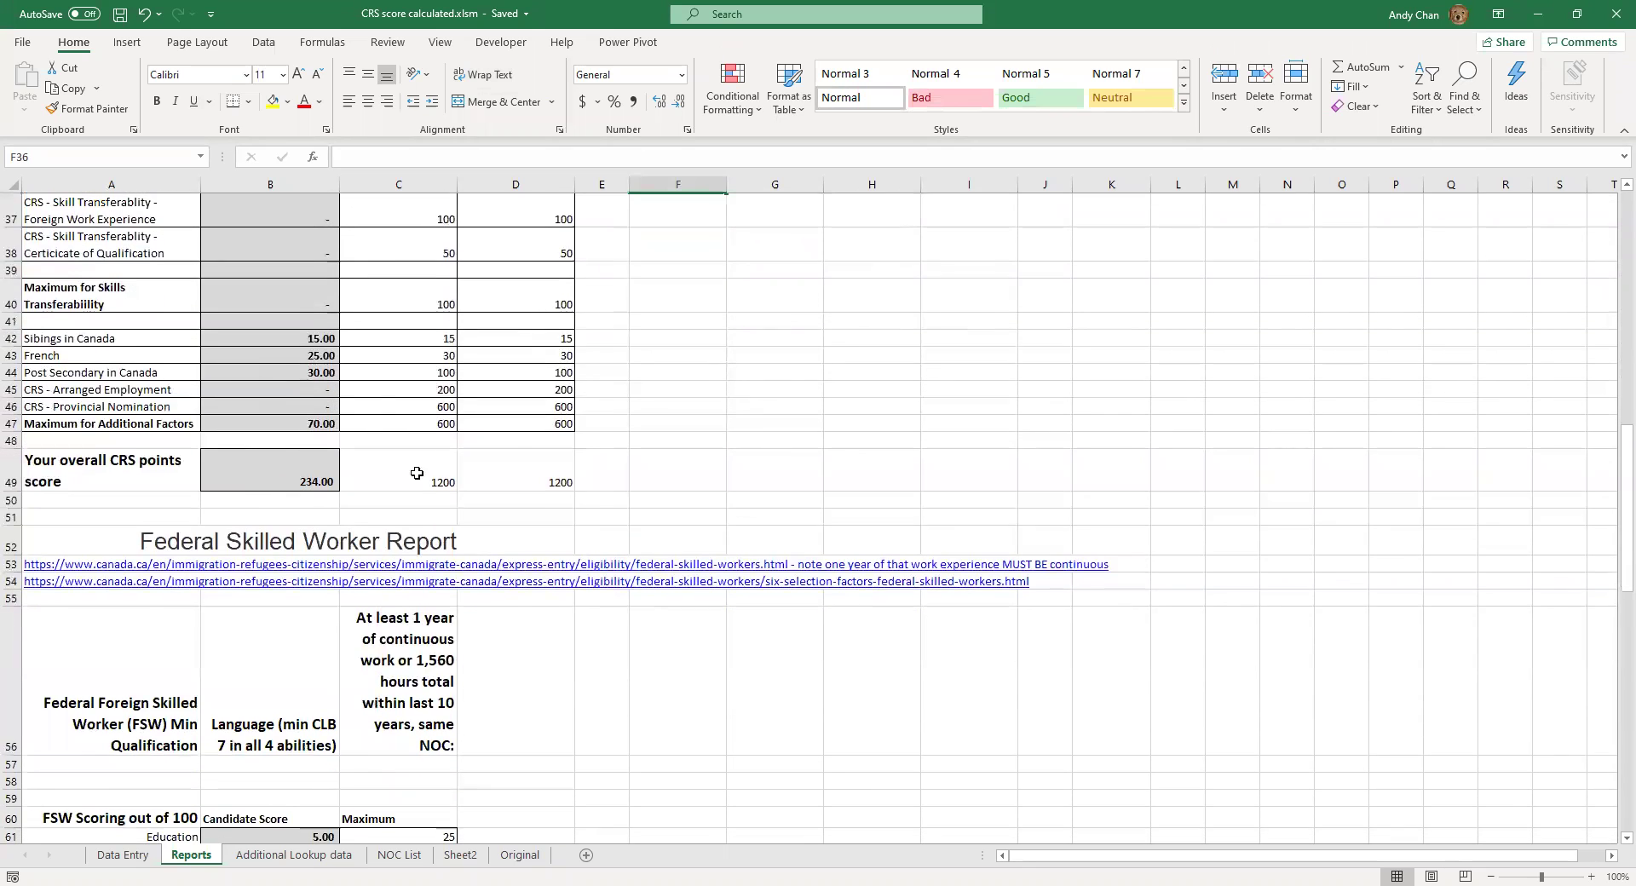
Review the Federal Skilled Worker, Federal Skilled Trade and Canadian Experience Class reports below the CRS score table
click(613, 486)
scroll(503, 533, down, 1)
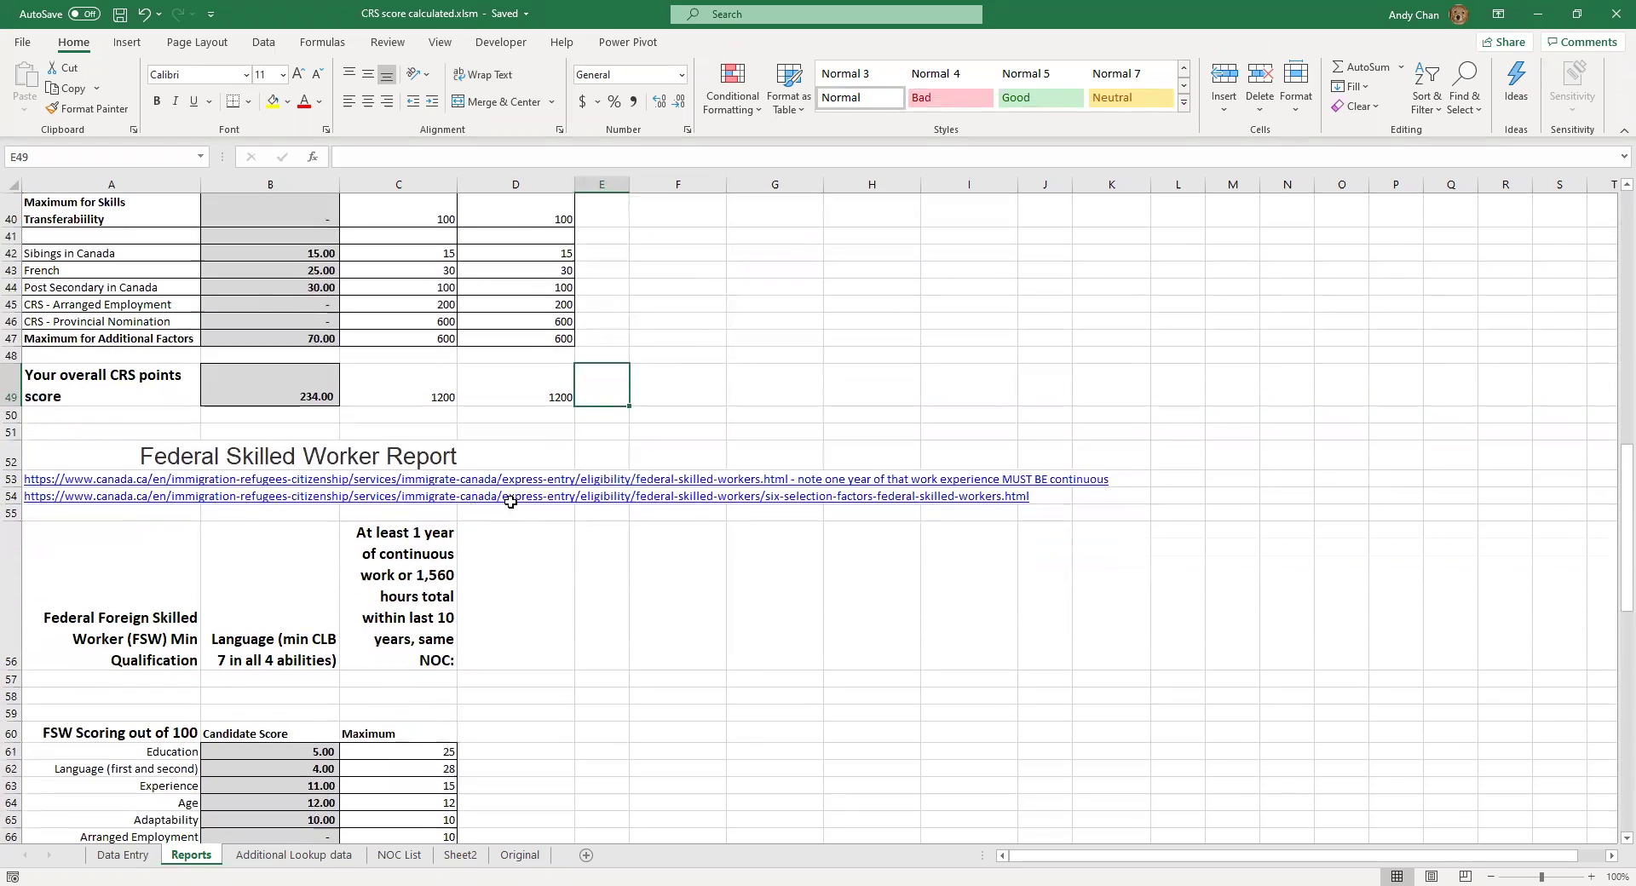
scroll(497, 542, down, 8)
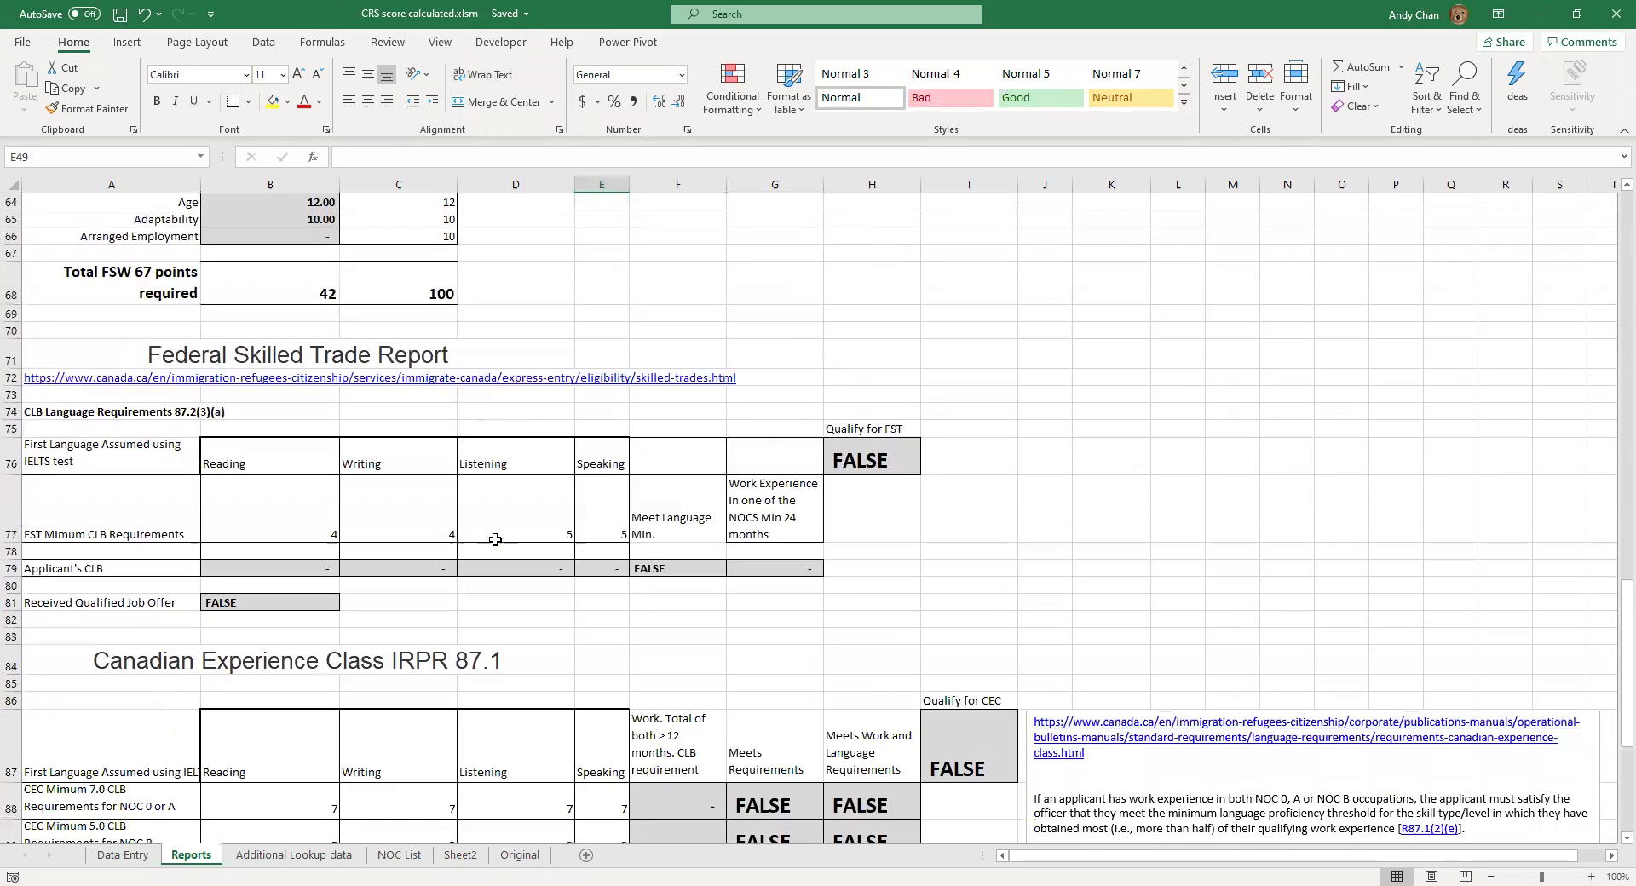
scroll(423, 445, down, 3)
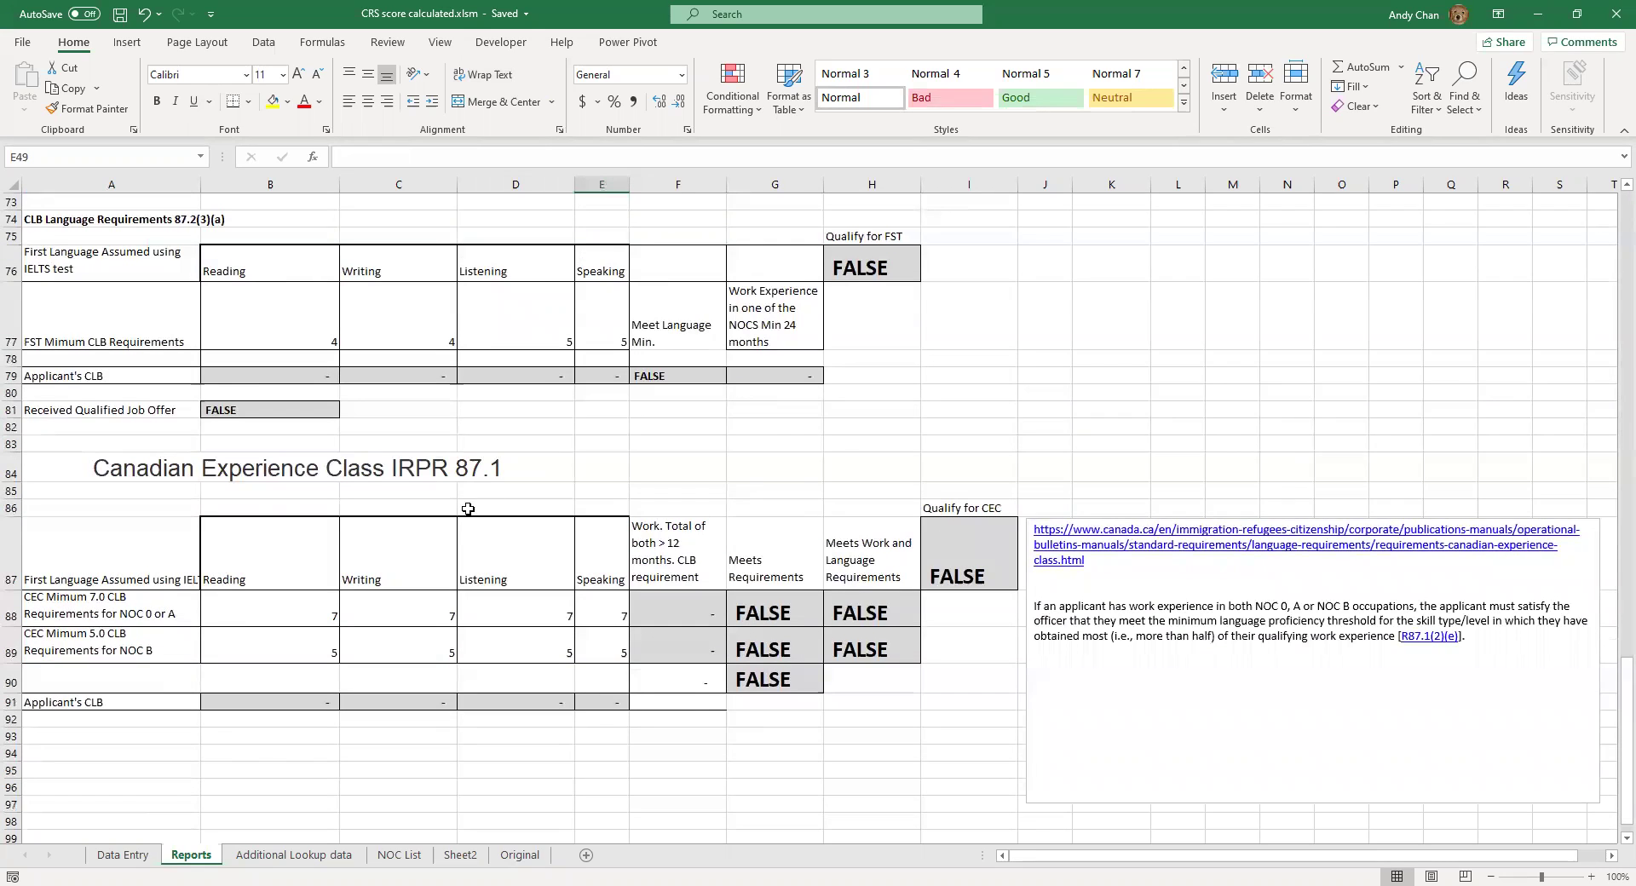
click(554, 478)
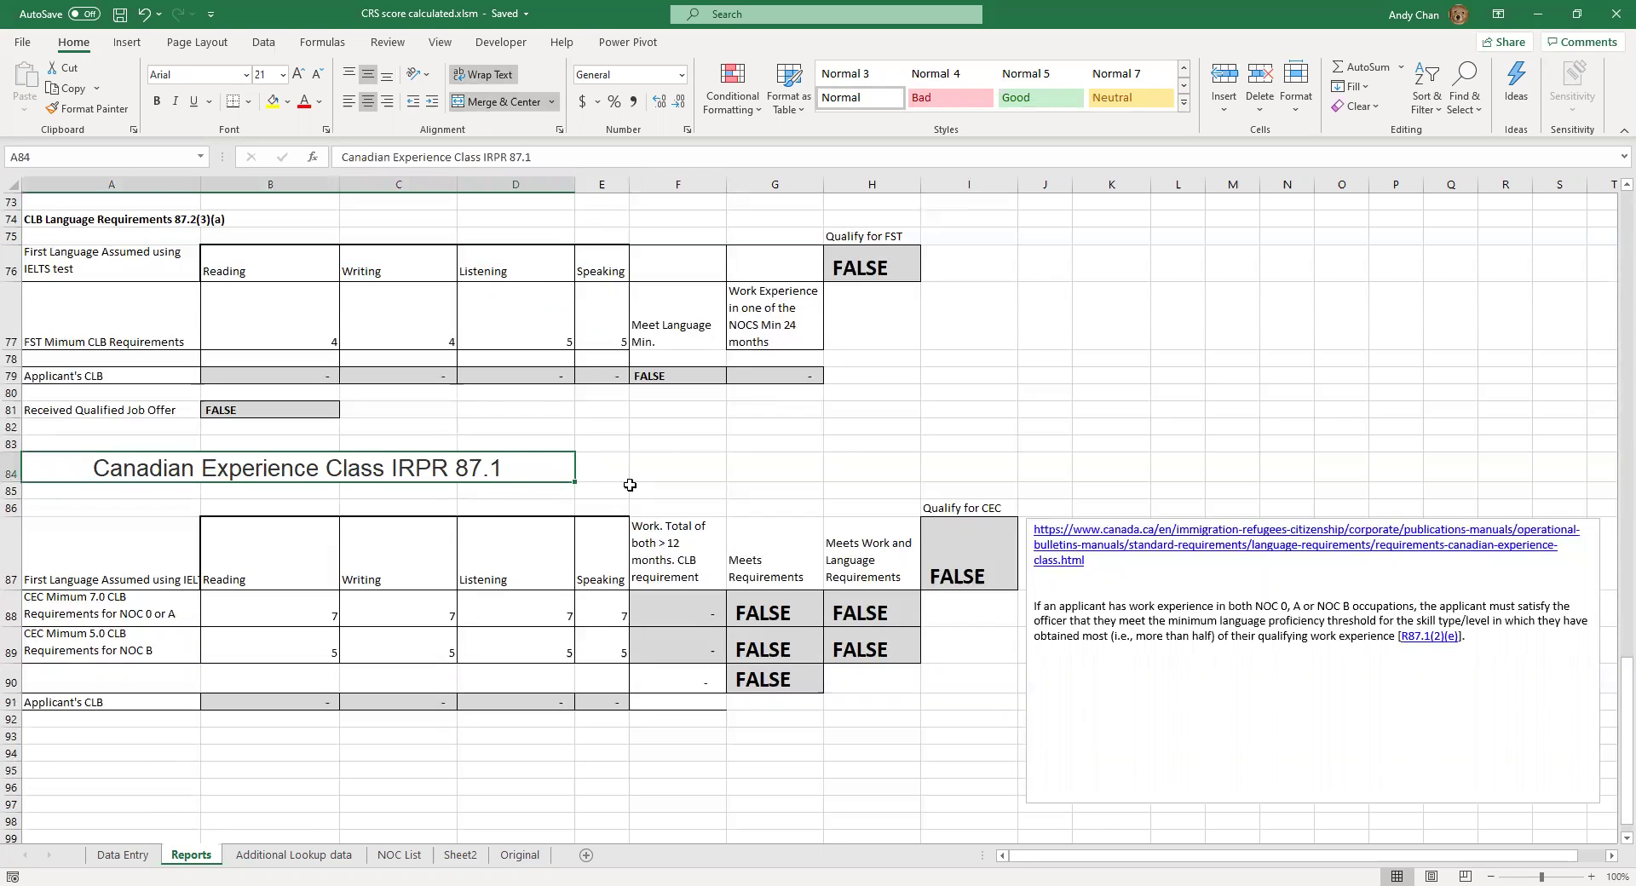
click(662, 473)
scroll(638, 473, up, 1)
scroll(638, 473, up, 11)
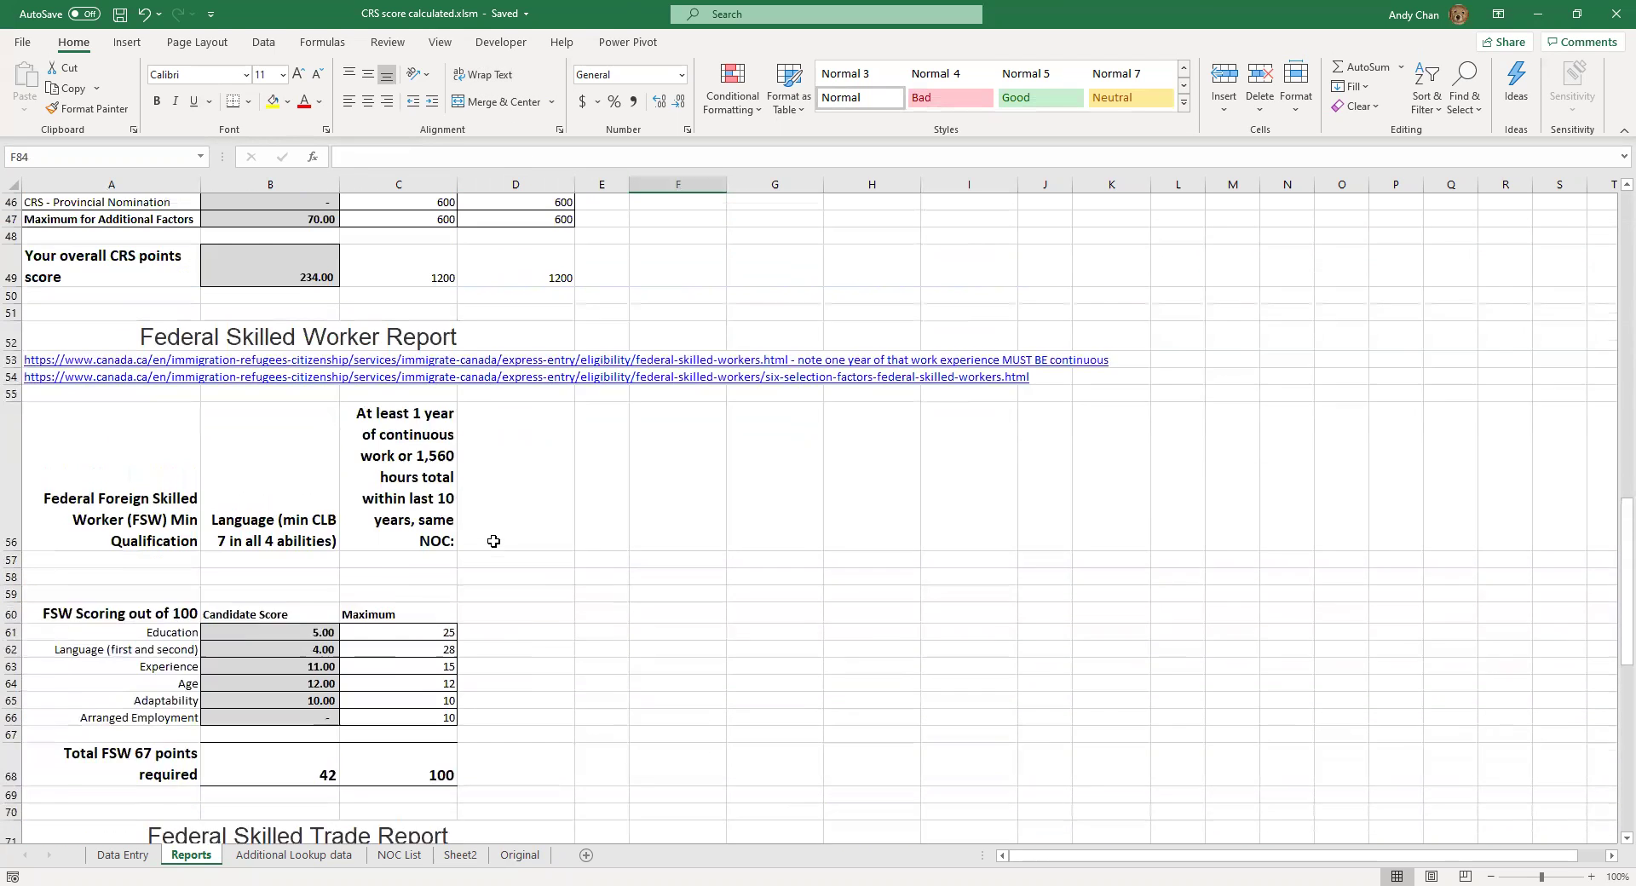
scroll(547, 512, up, 2)
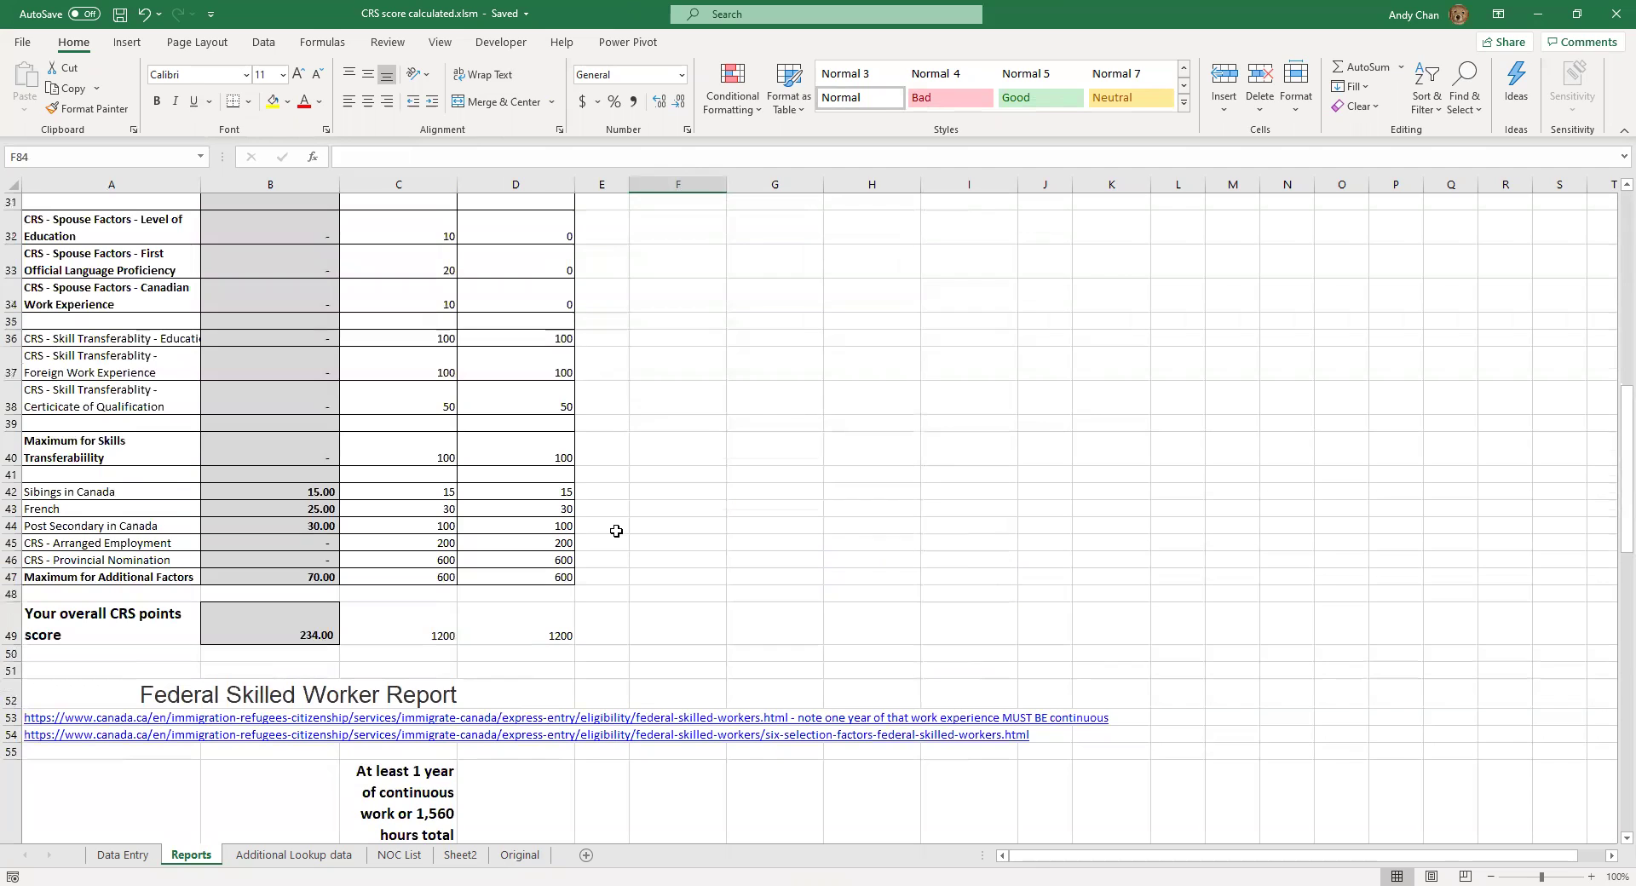
Switch to the Data Entry sheet and examine the additional questions about province, preferred language and consultant
click(152, 864)
scroll(608, 621, up, 3)
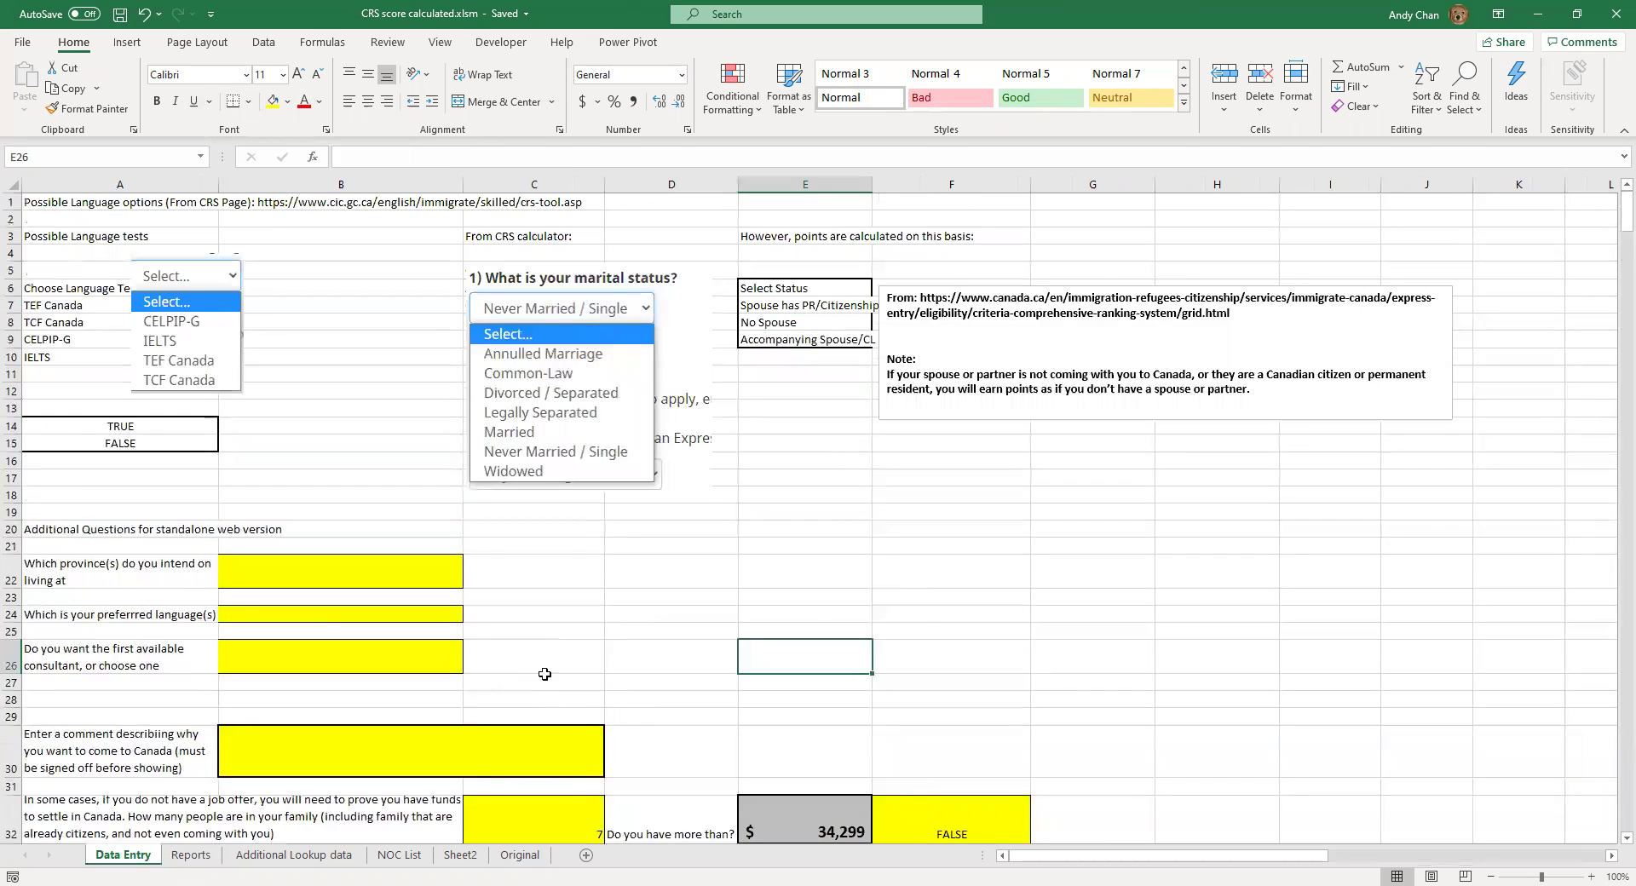
scroll(545, 675, down, 3)
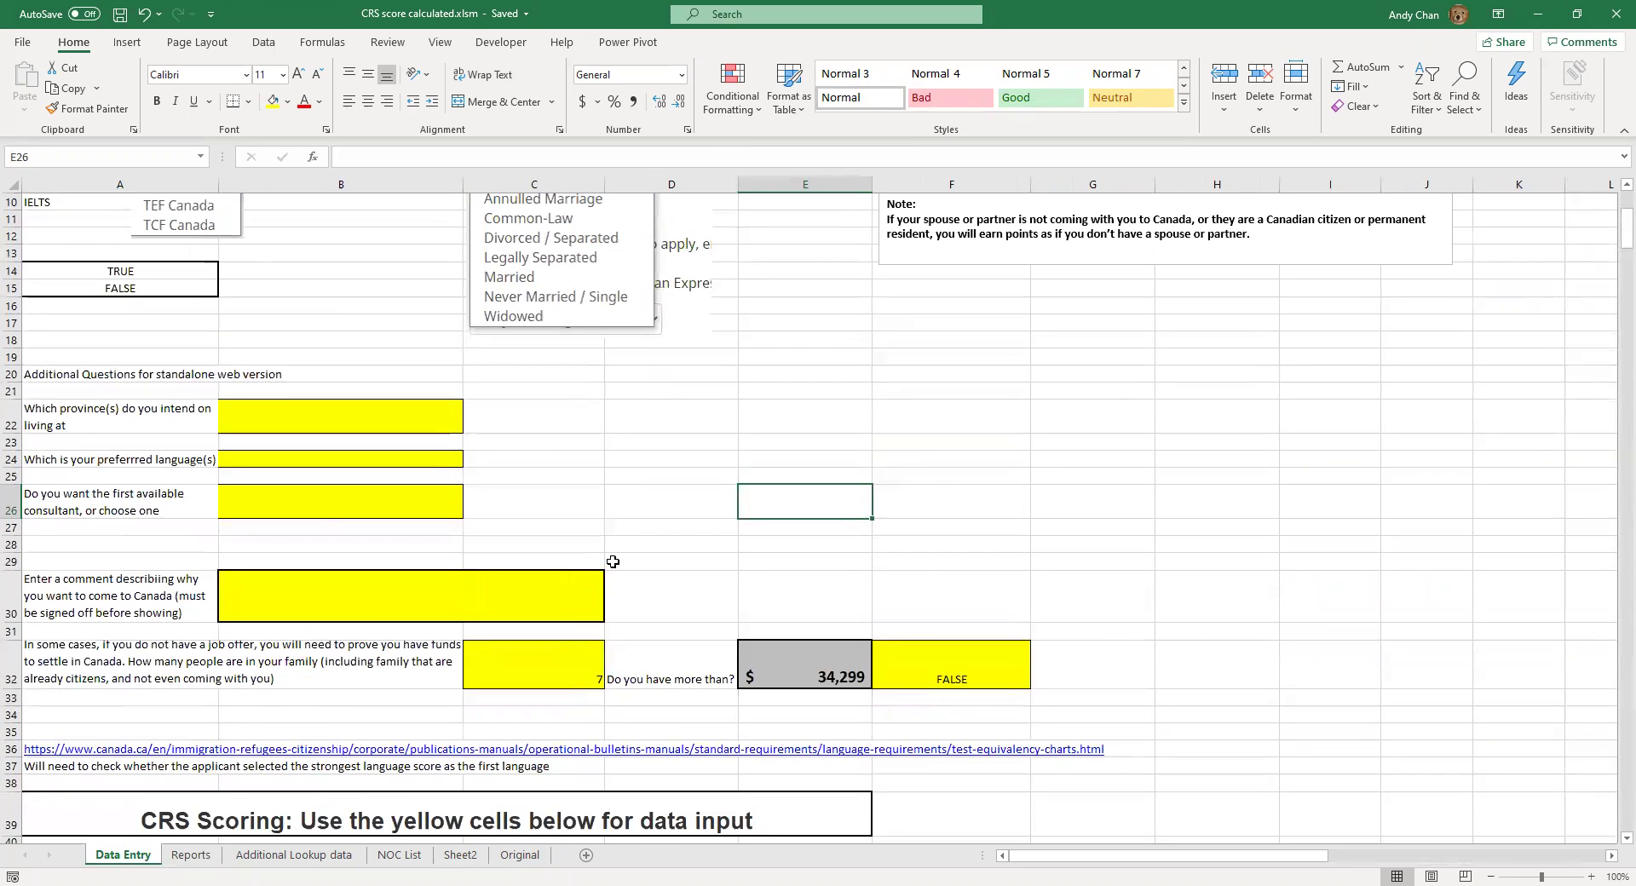
scroll(631, 528, down, 2)
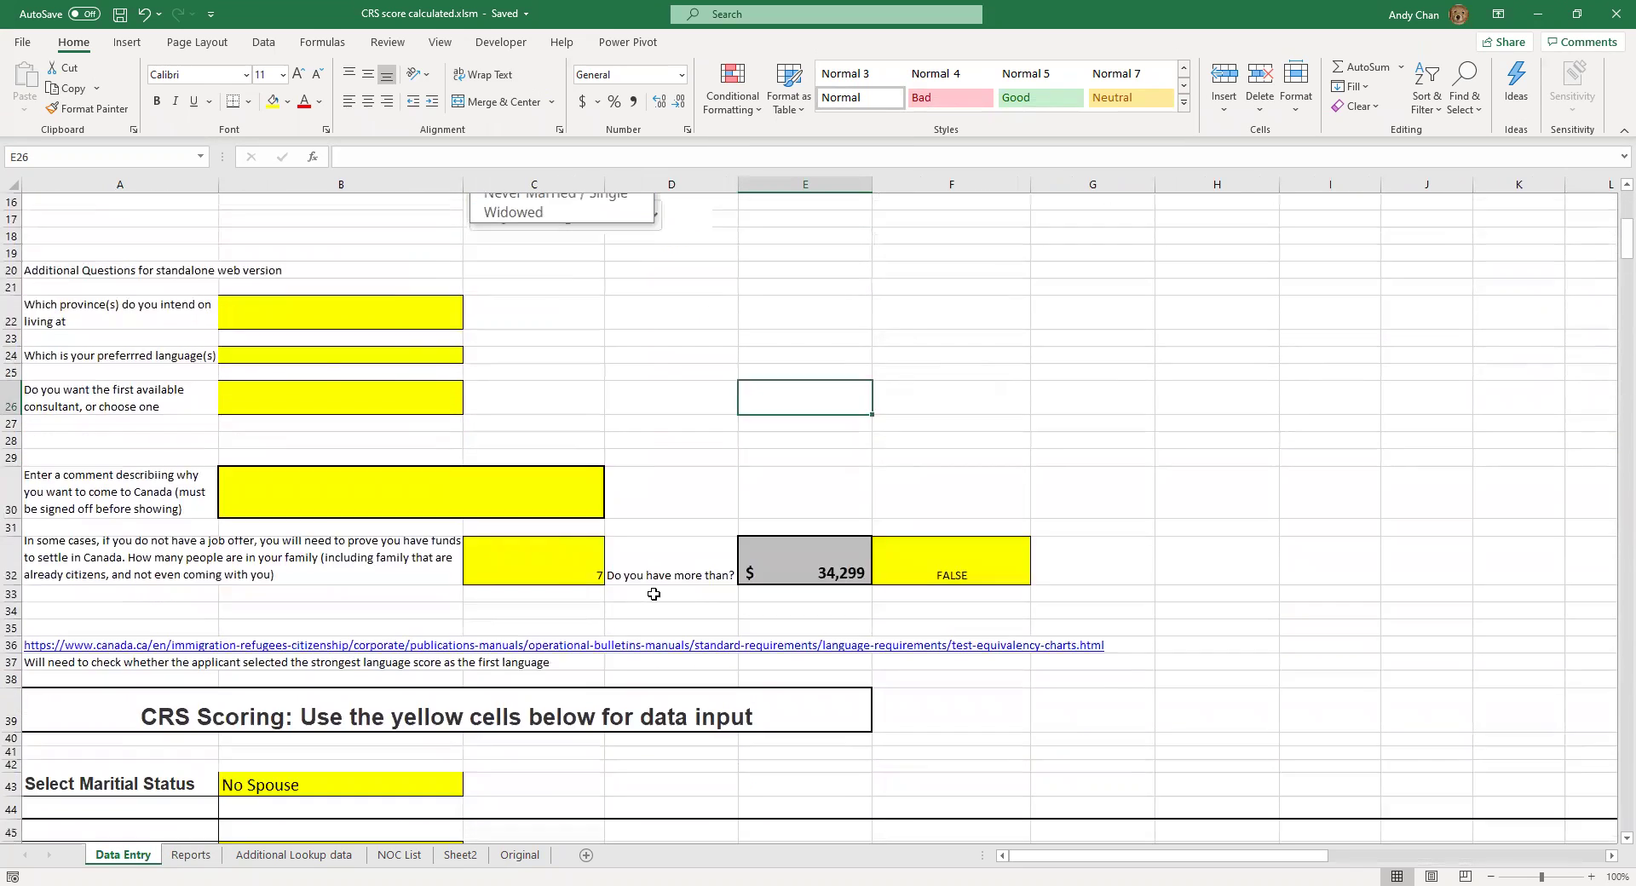
scroll(618, 567, down, 1)
click(387, 263)
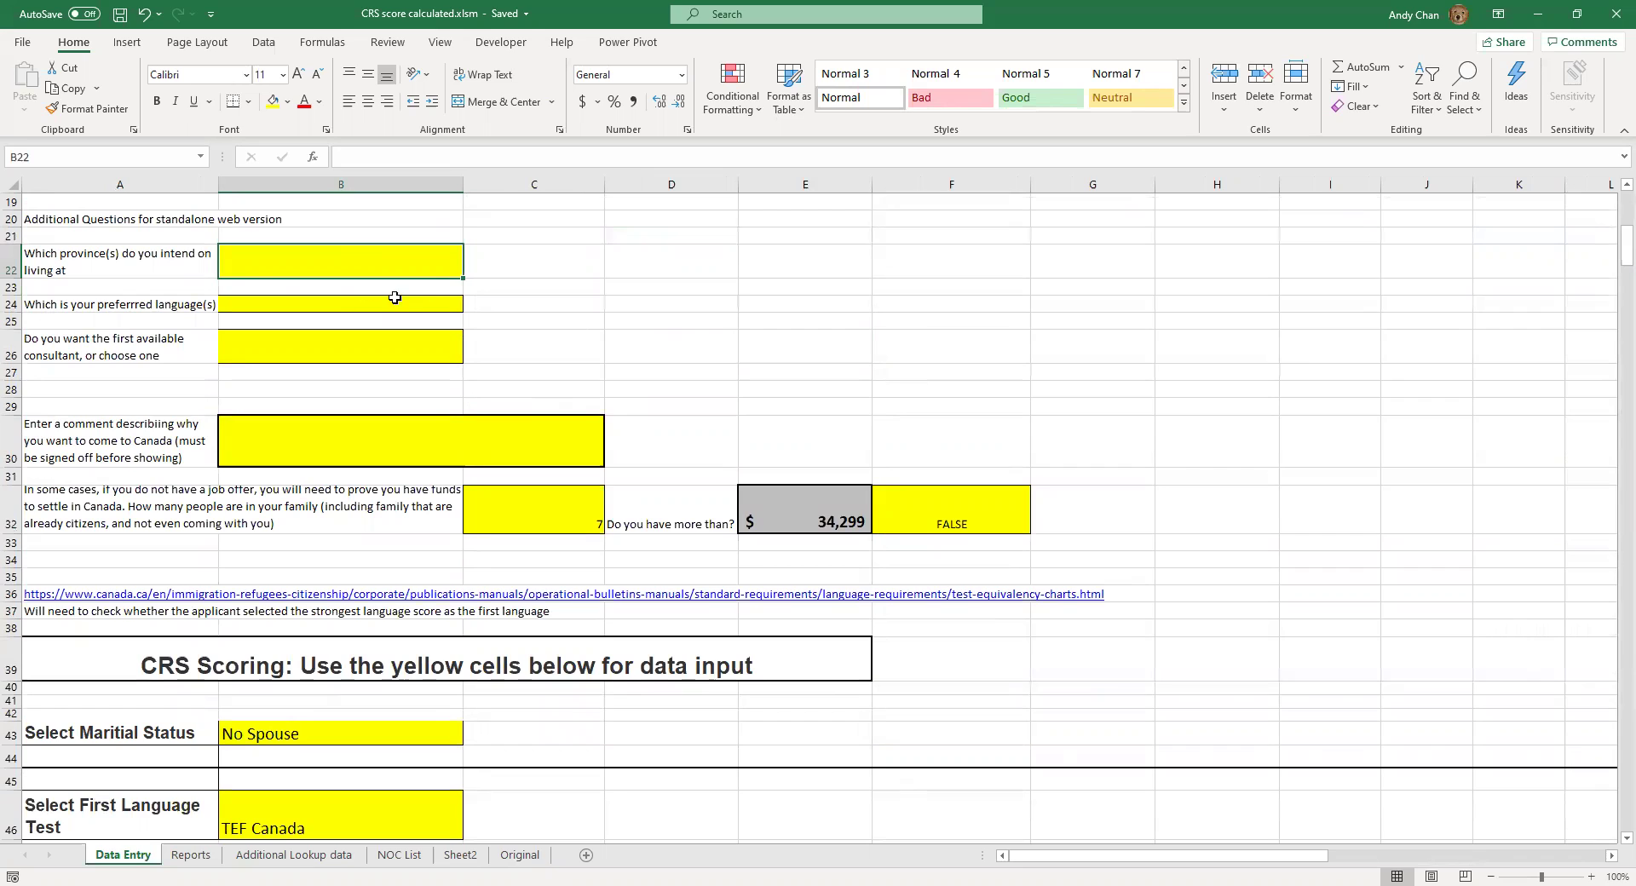
click(179, 258)
click(631, 349)
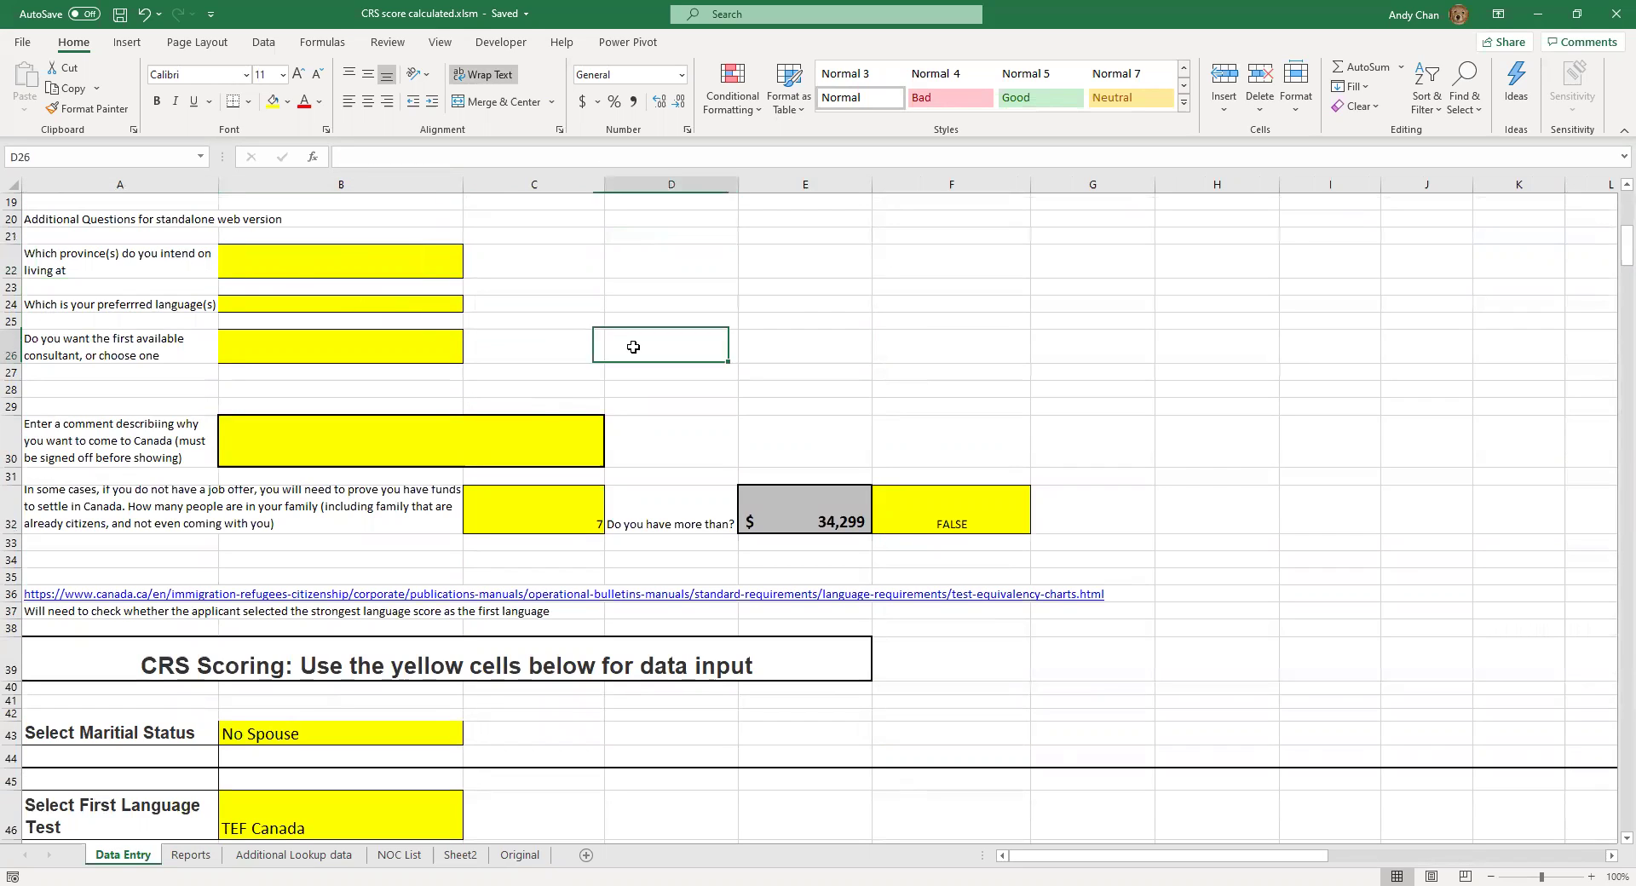
Inspect the comment cell, the family size cell and the formula for the required settlement funds
click(585, 447)
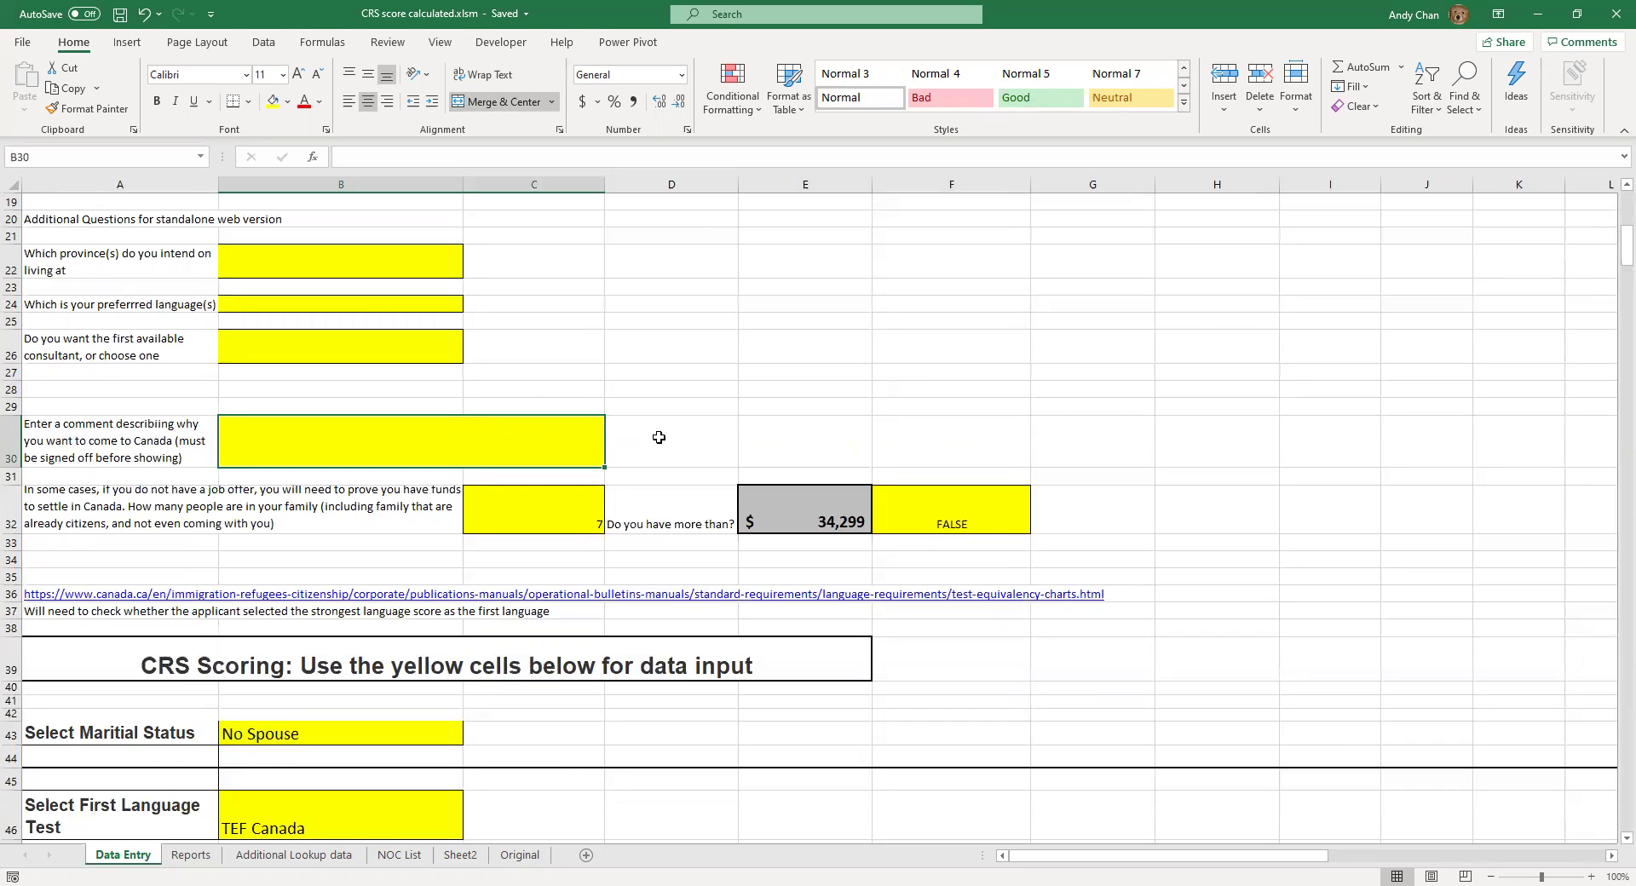
click(567, 519)
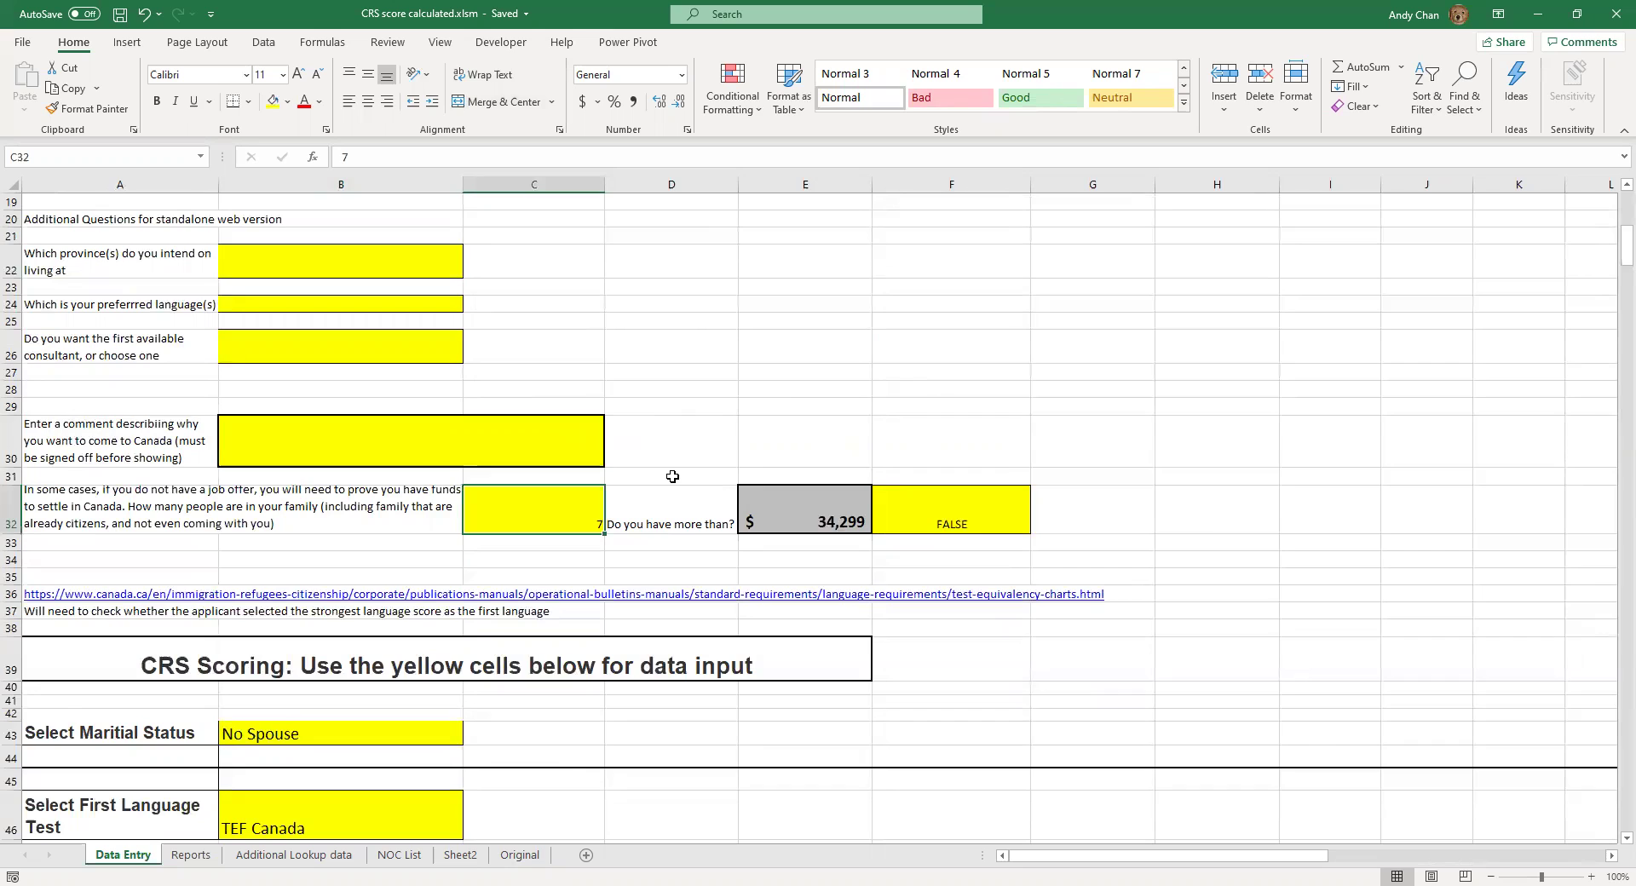
click(804, 512)
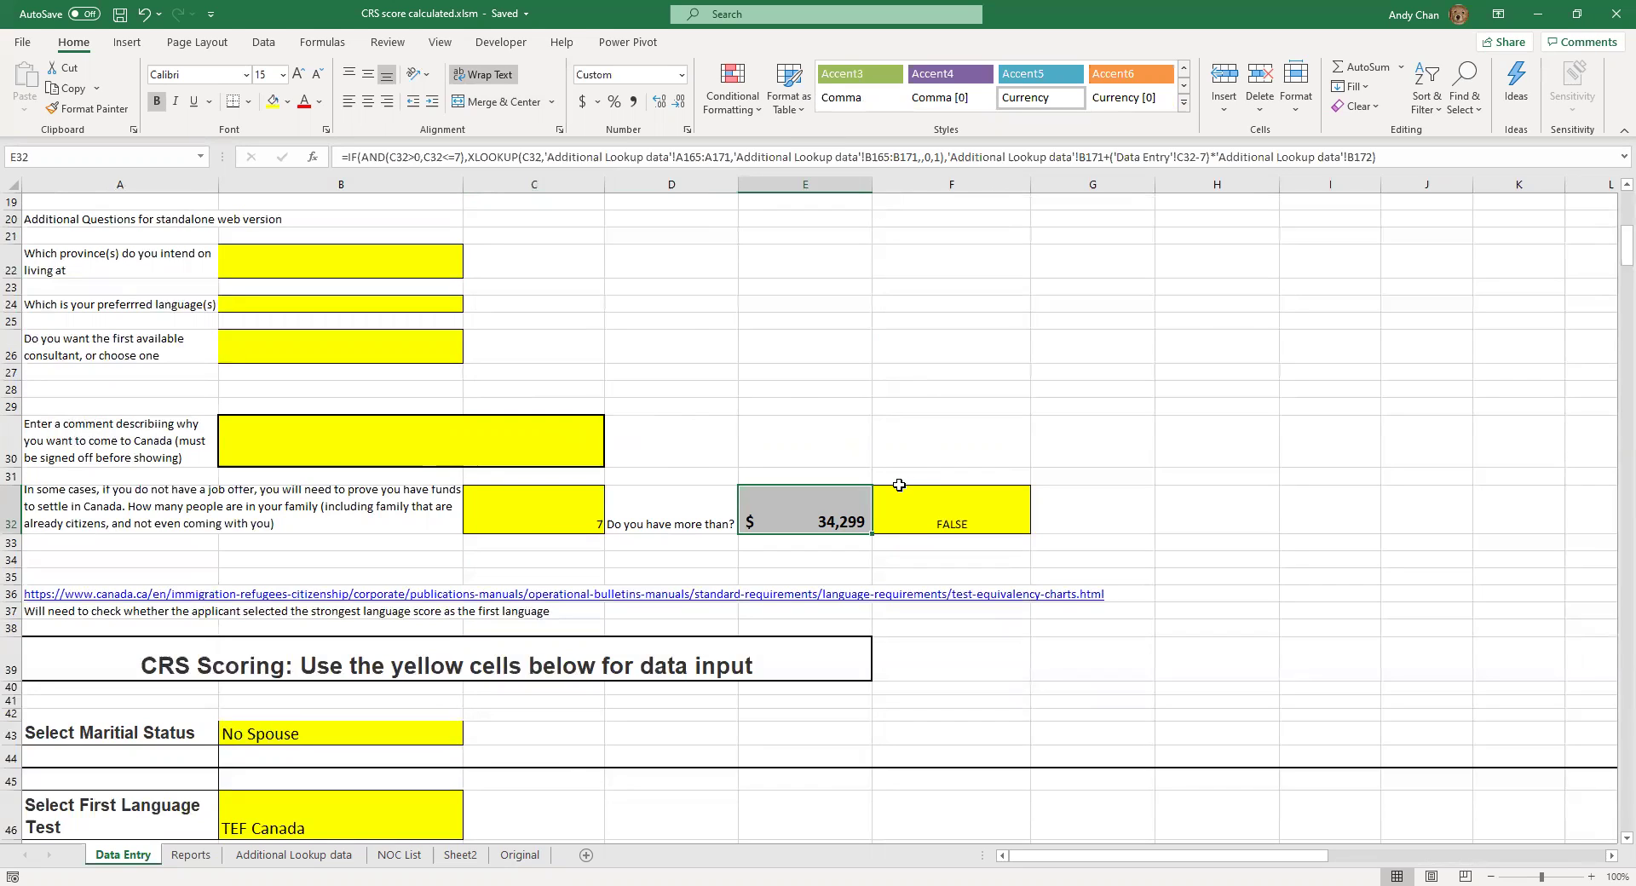
click(865, 447)
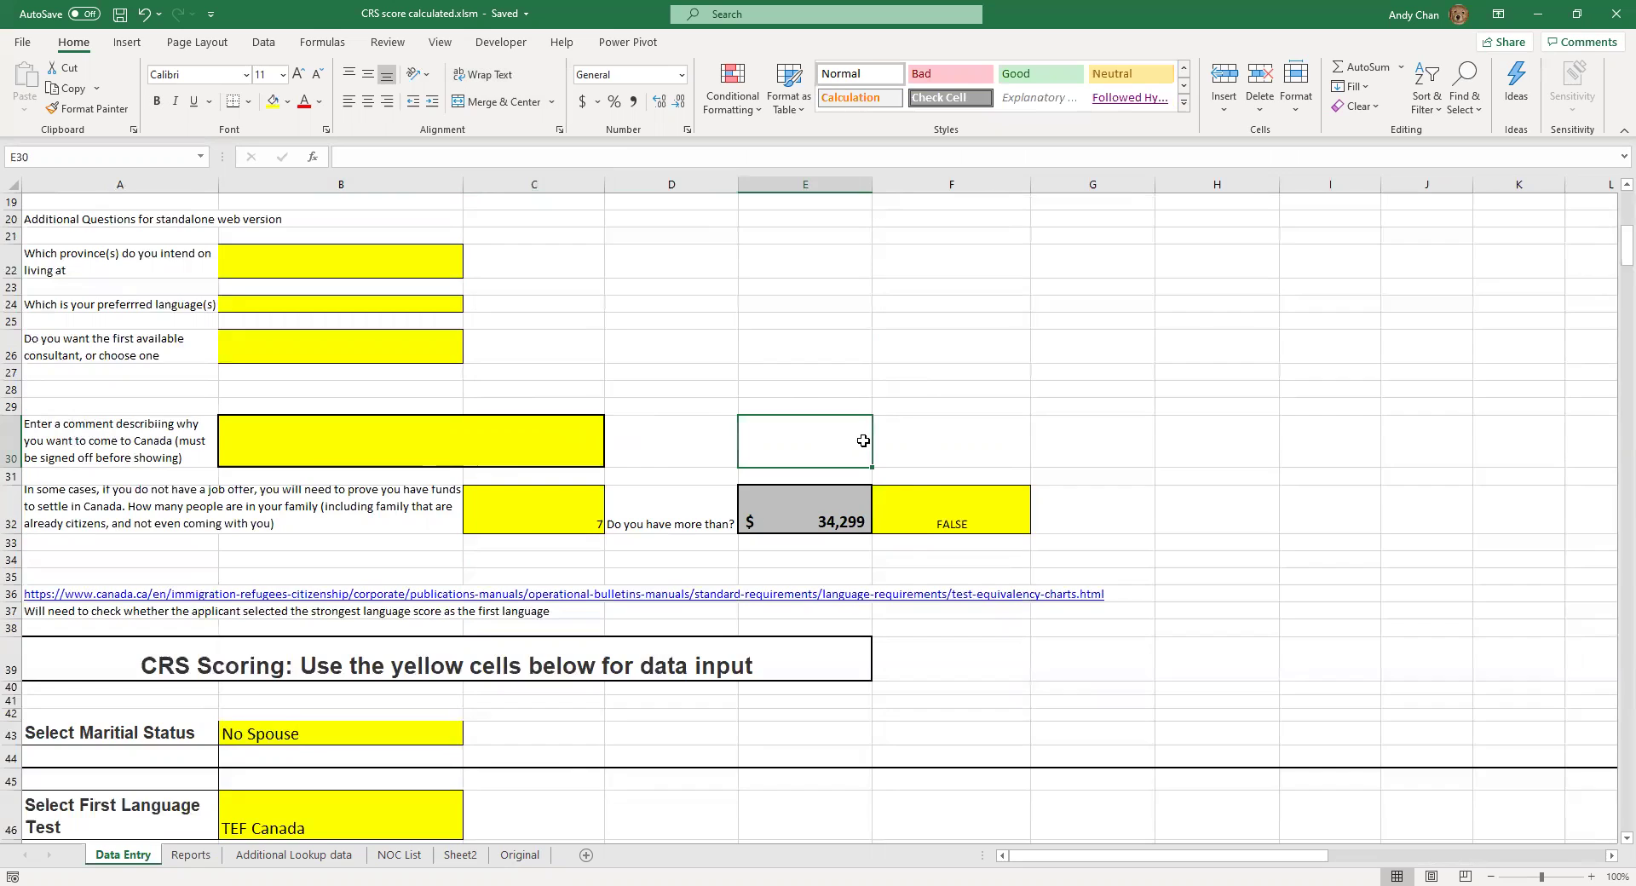
Go over the marital status input in the CRS Scoring section and choose TEF Canada as the first language test
scroll(870, 453, down, 3)
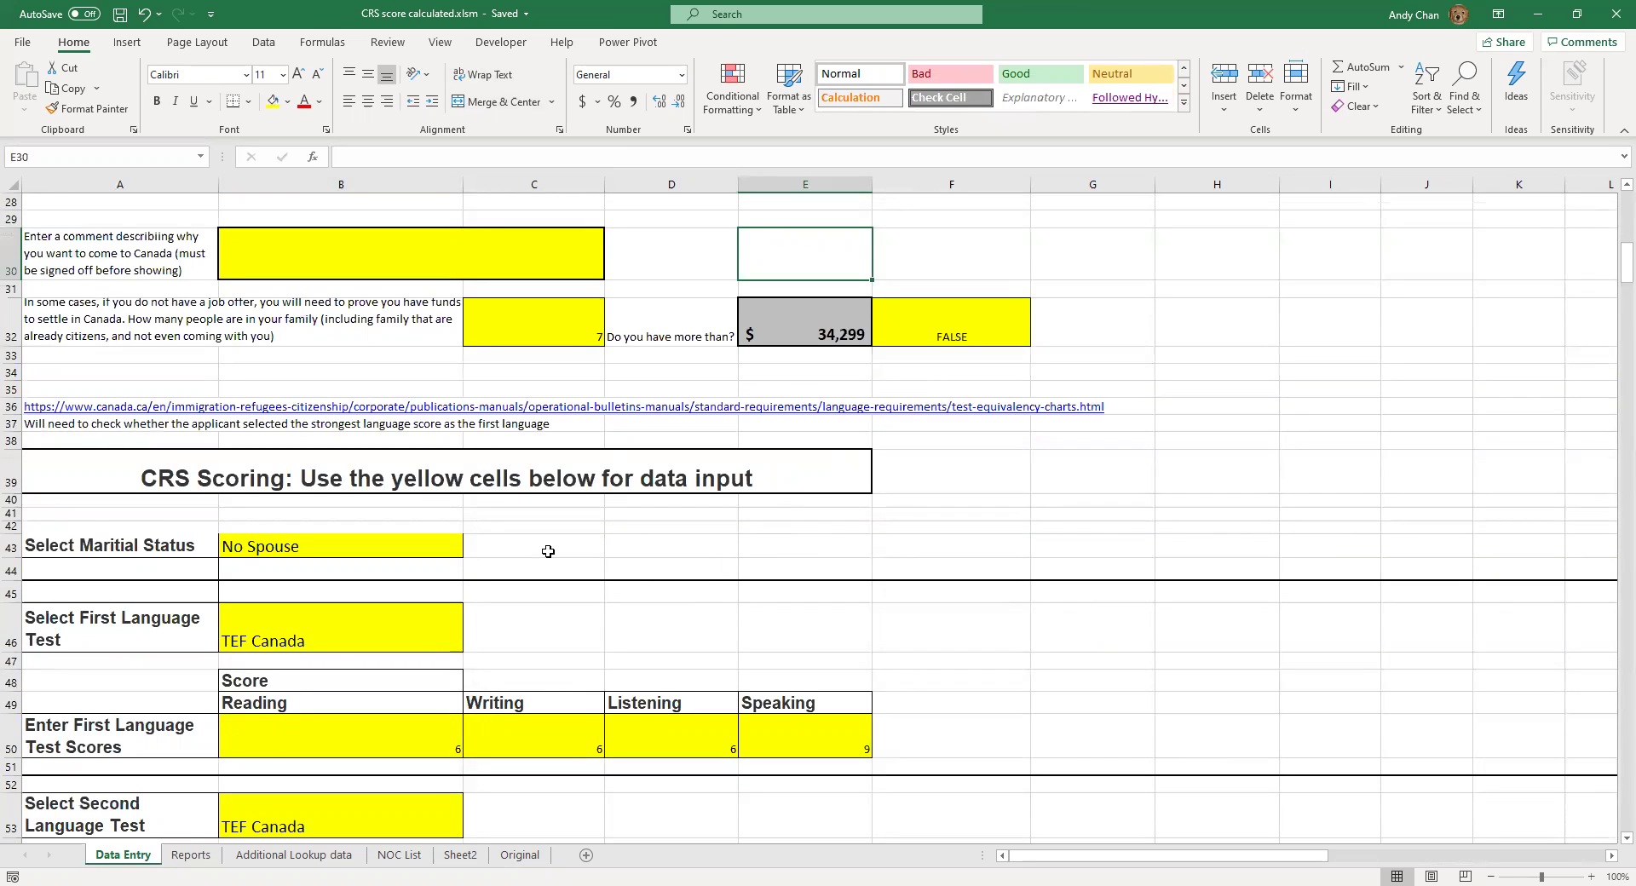
scroll(548, 551, down, 1)
click(448, 460)
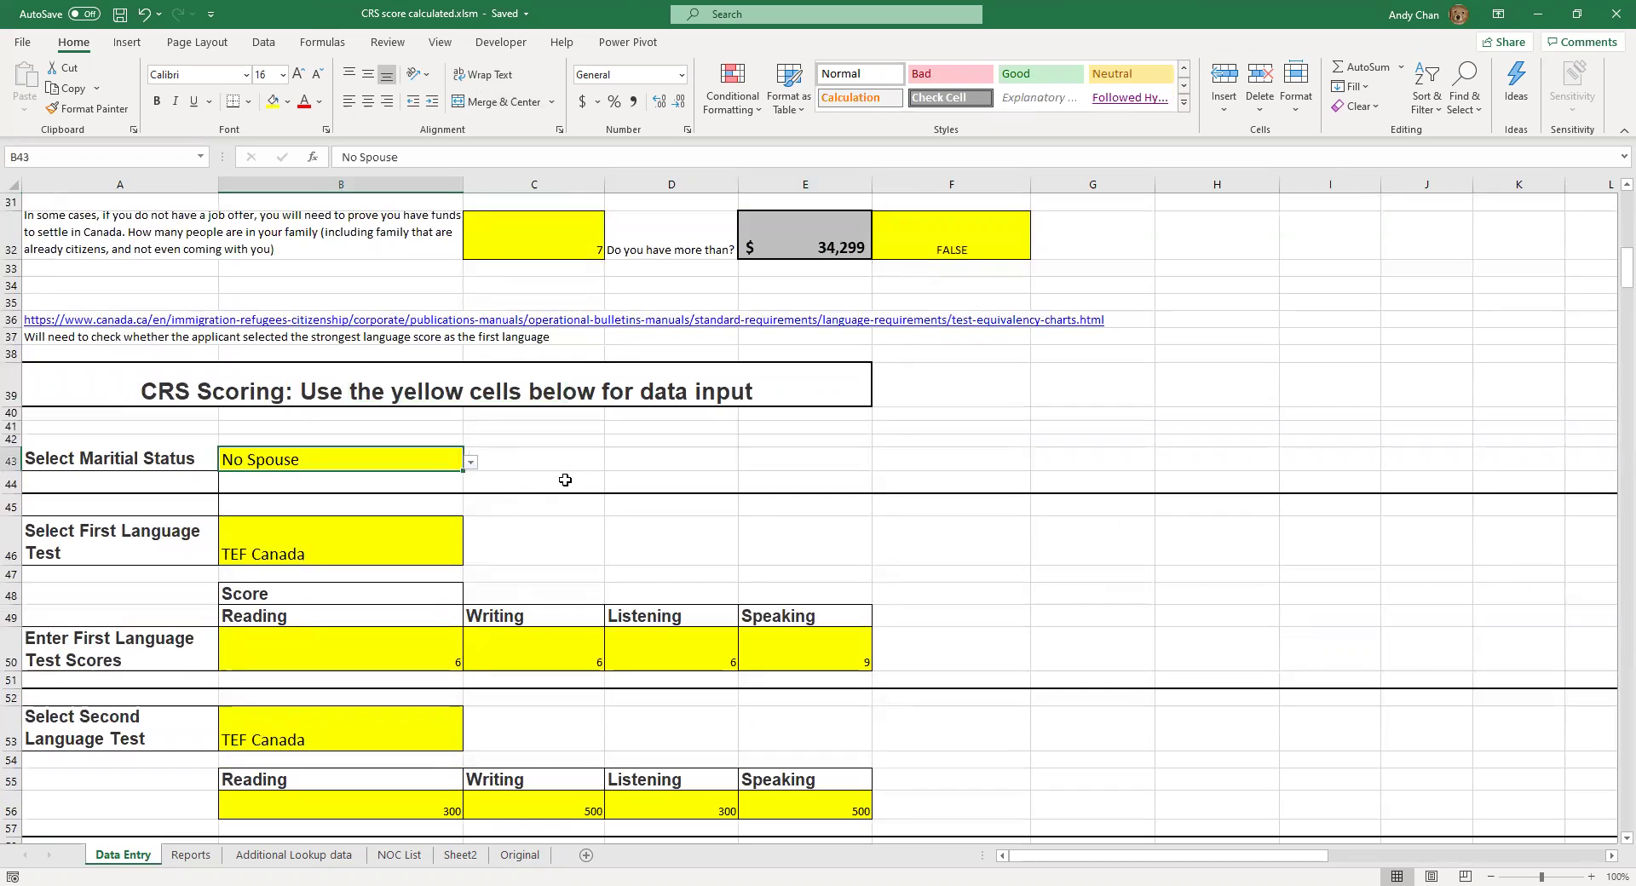
click(442, 537)
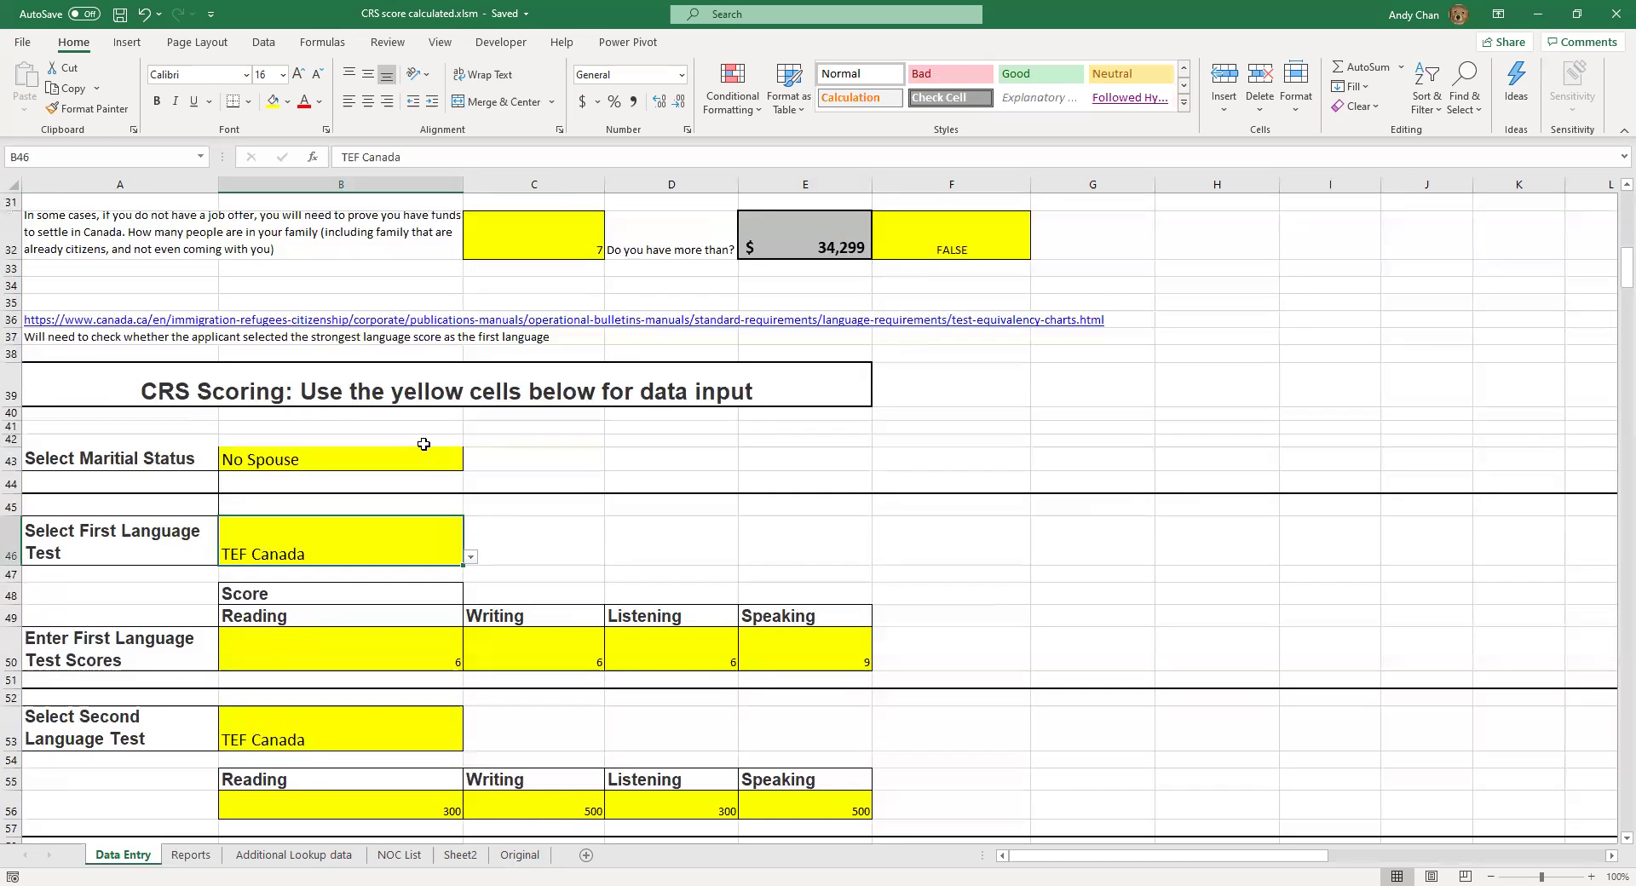
click(445, 467)
click(441, 530)
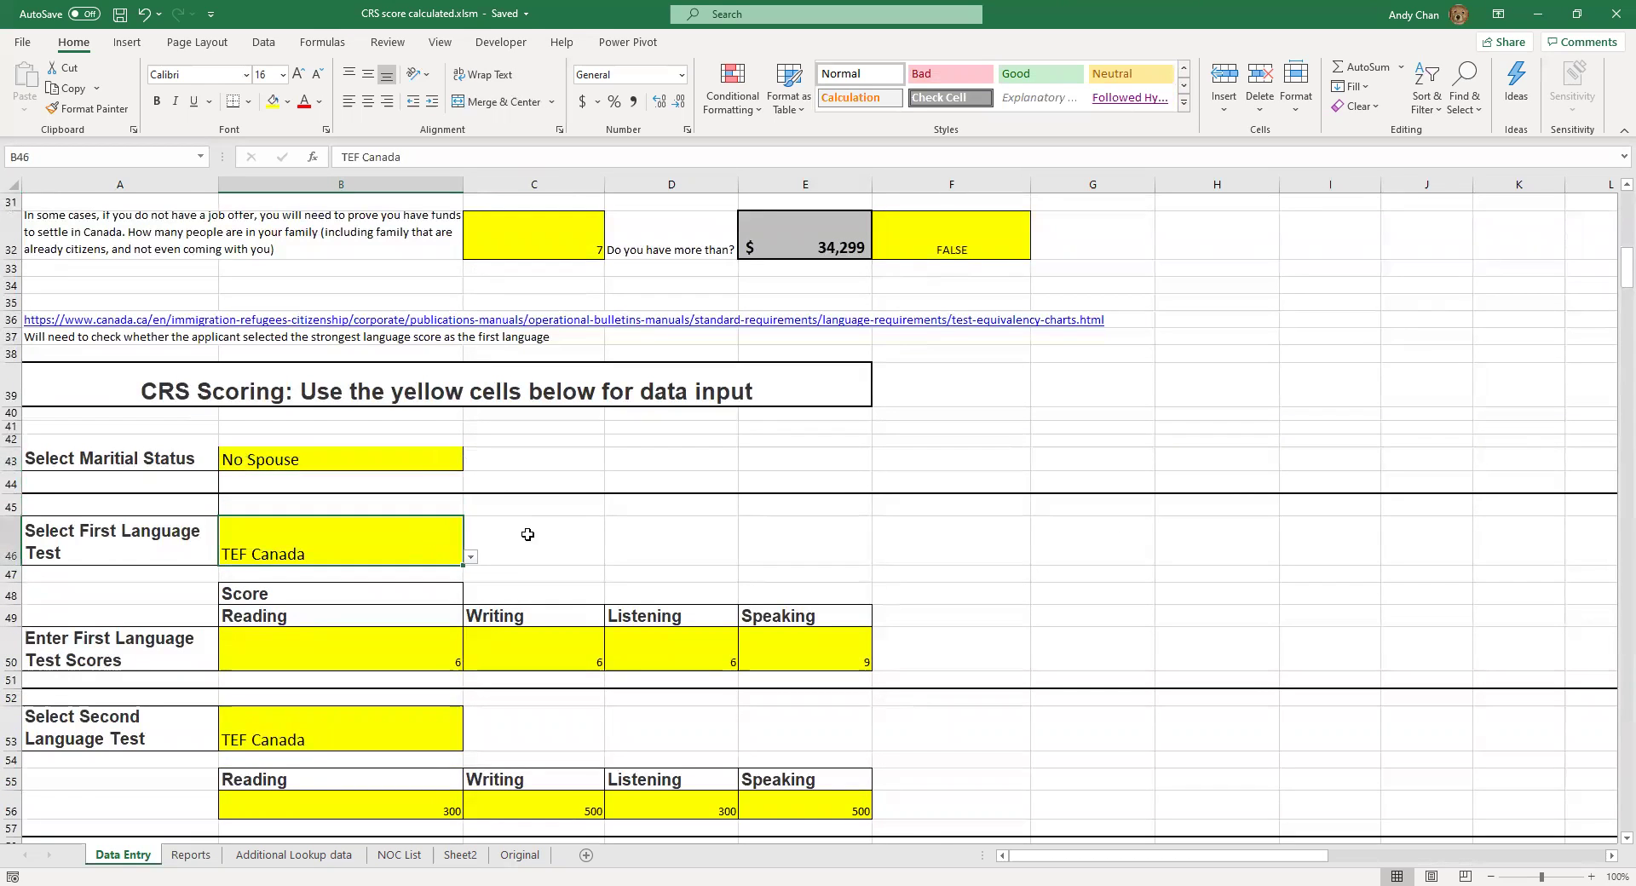
click(470, 556)
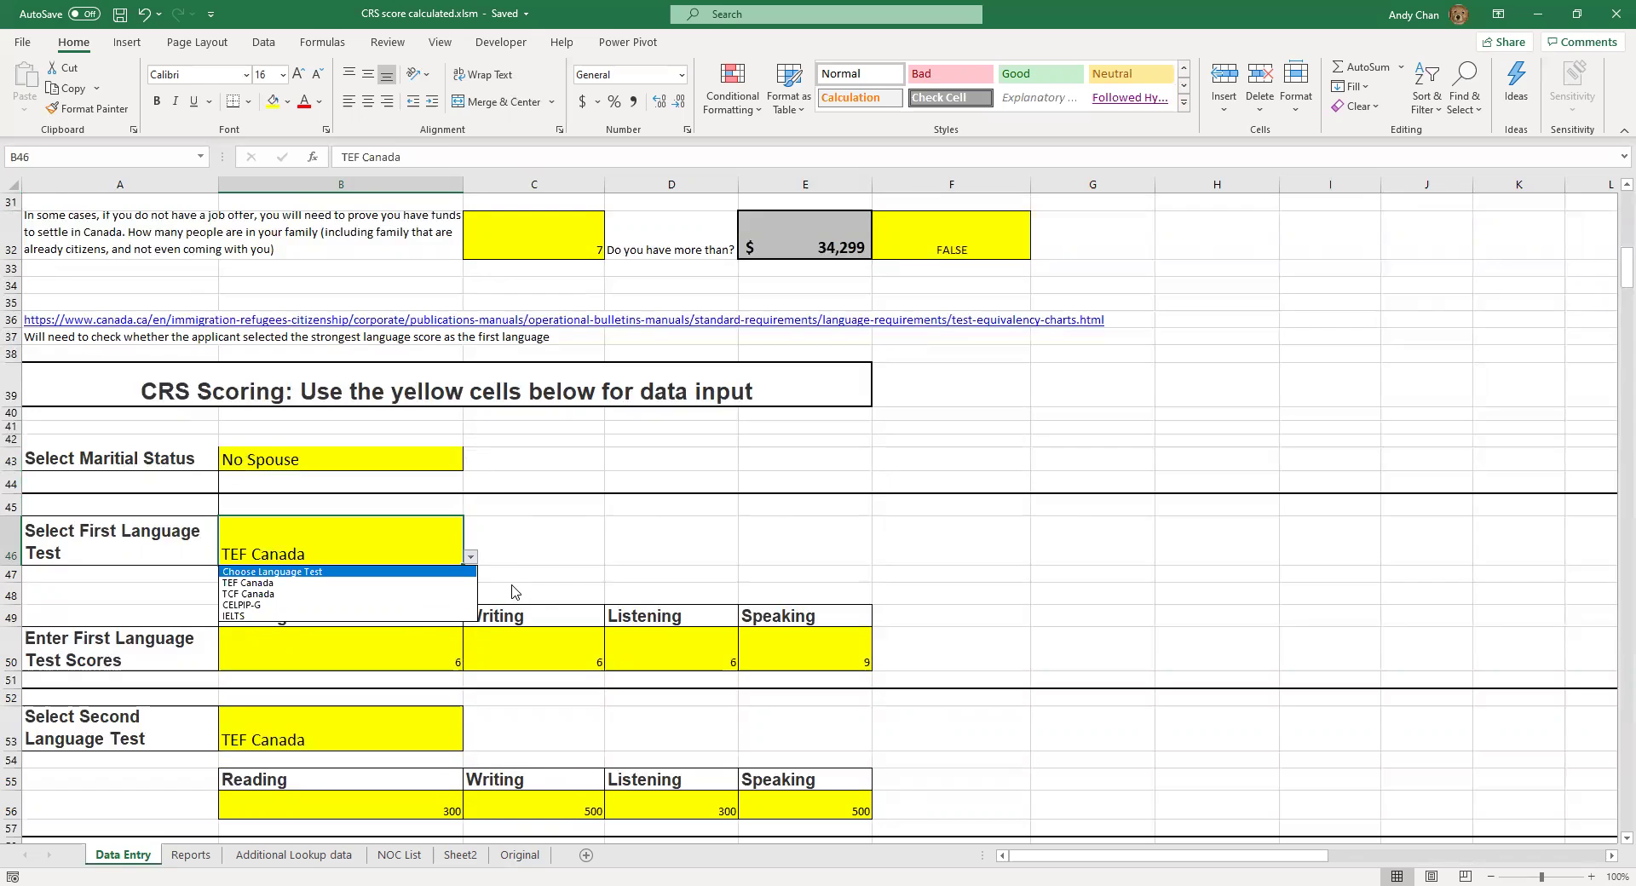
click(443, 583)
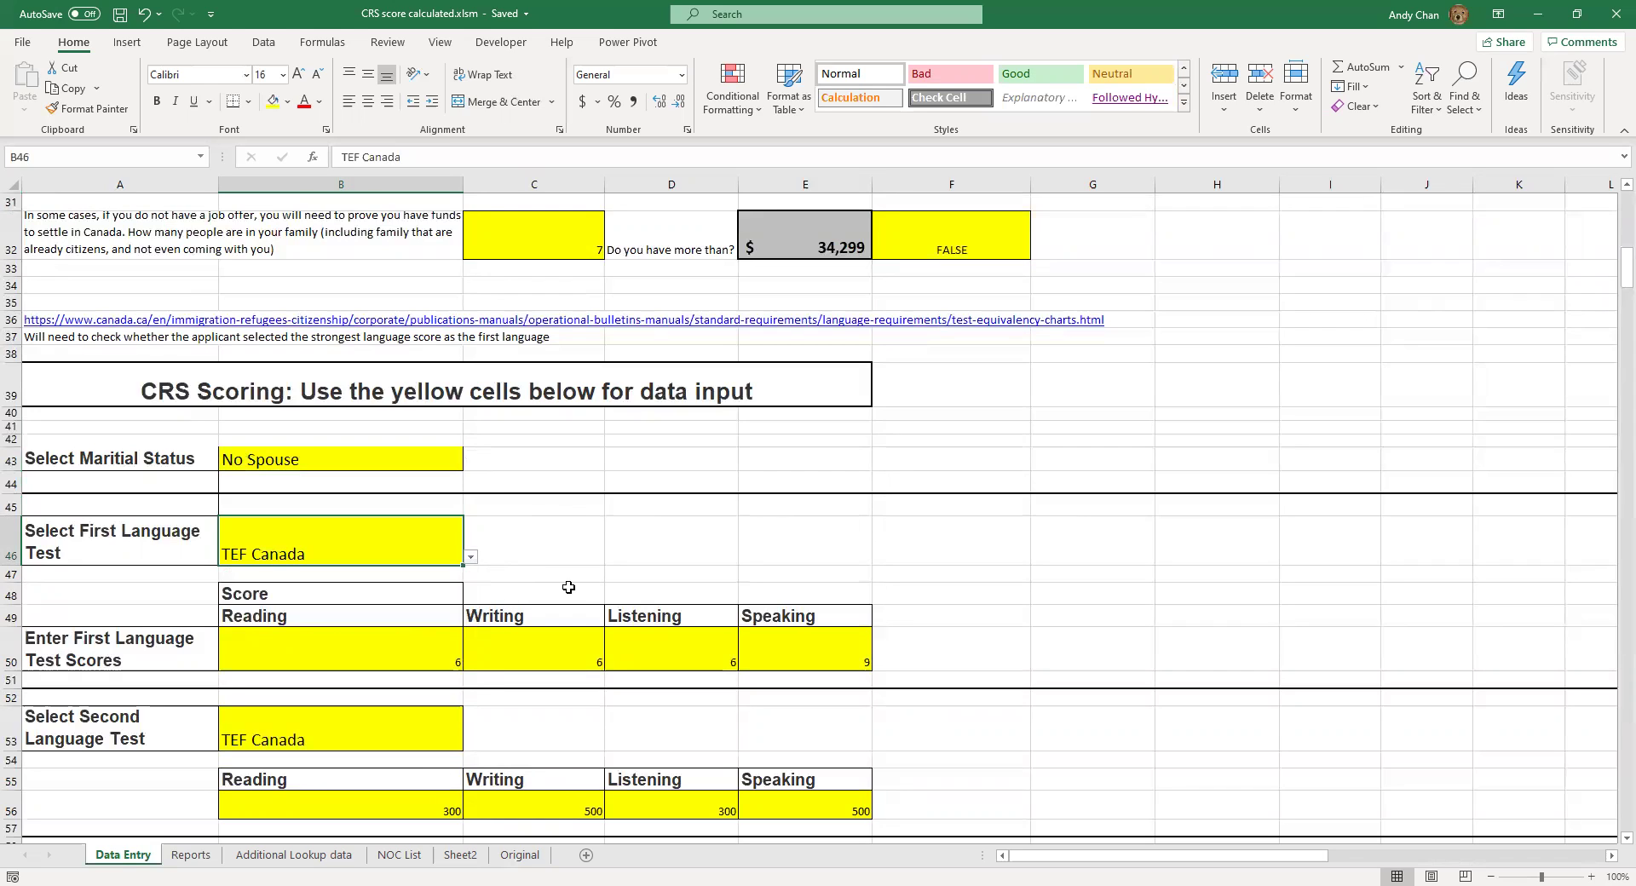
Compare the test options offered for the first and second language without changing either selection
click(454, 735)
click(470, 743)
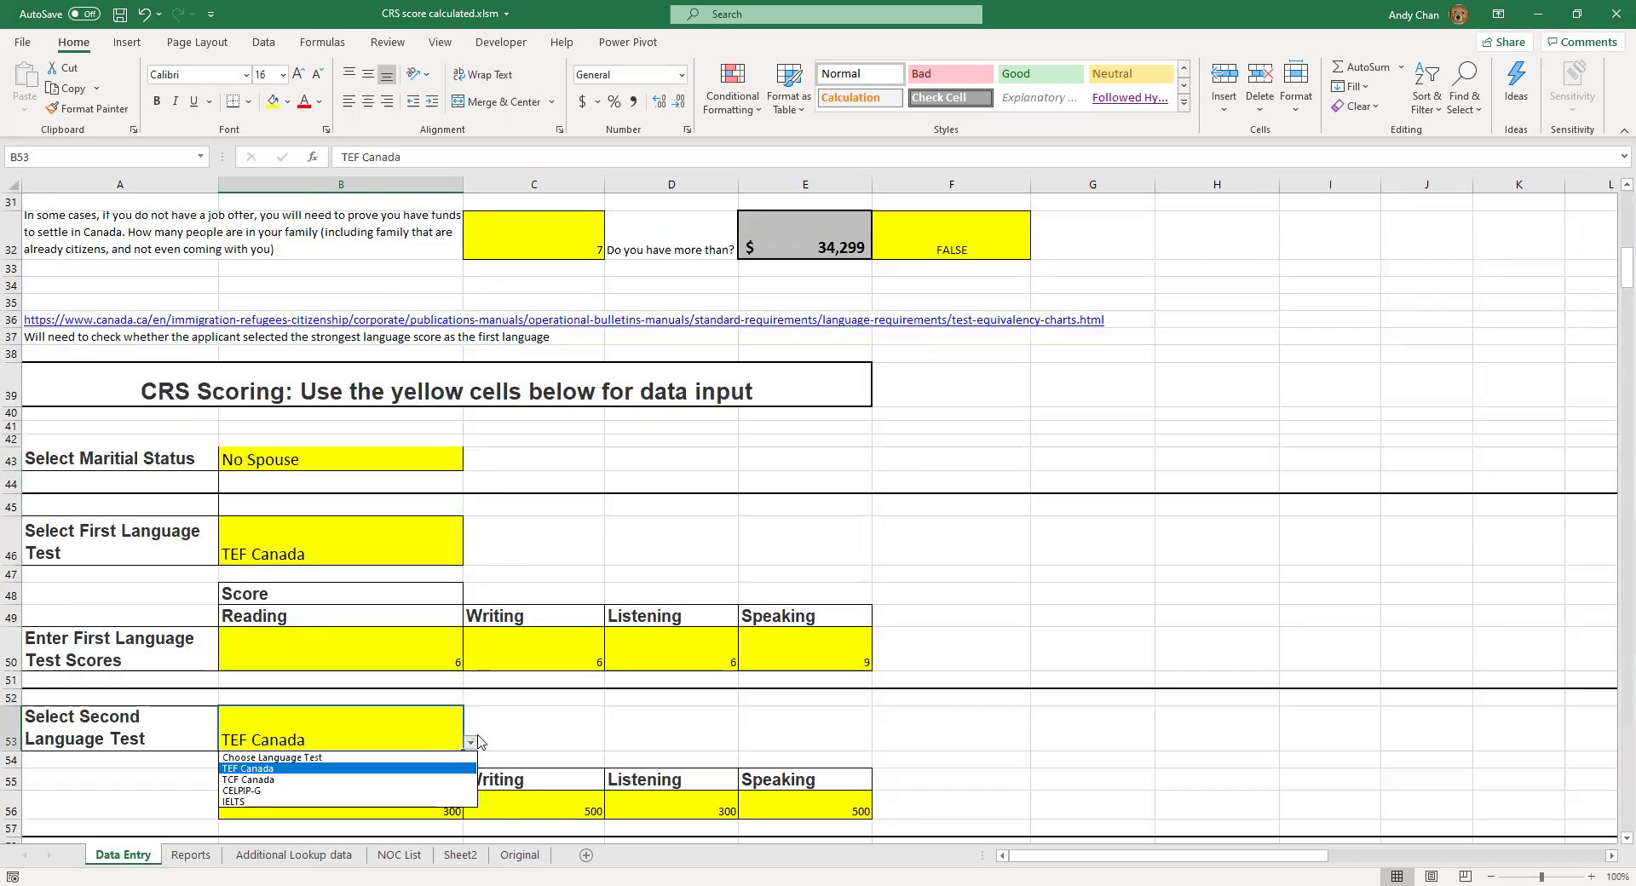
click(372, 560)
click(385, 546)
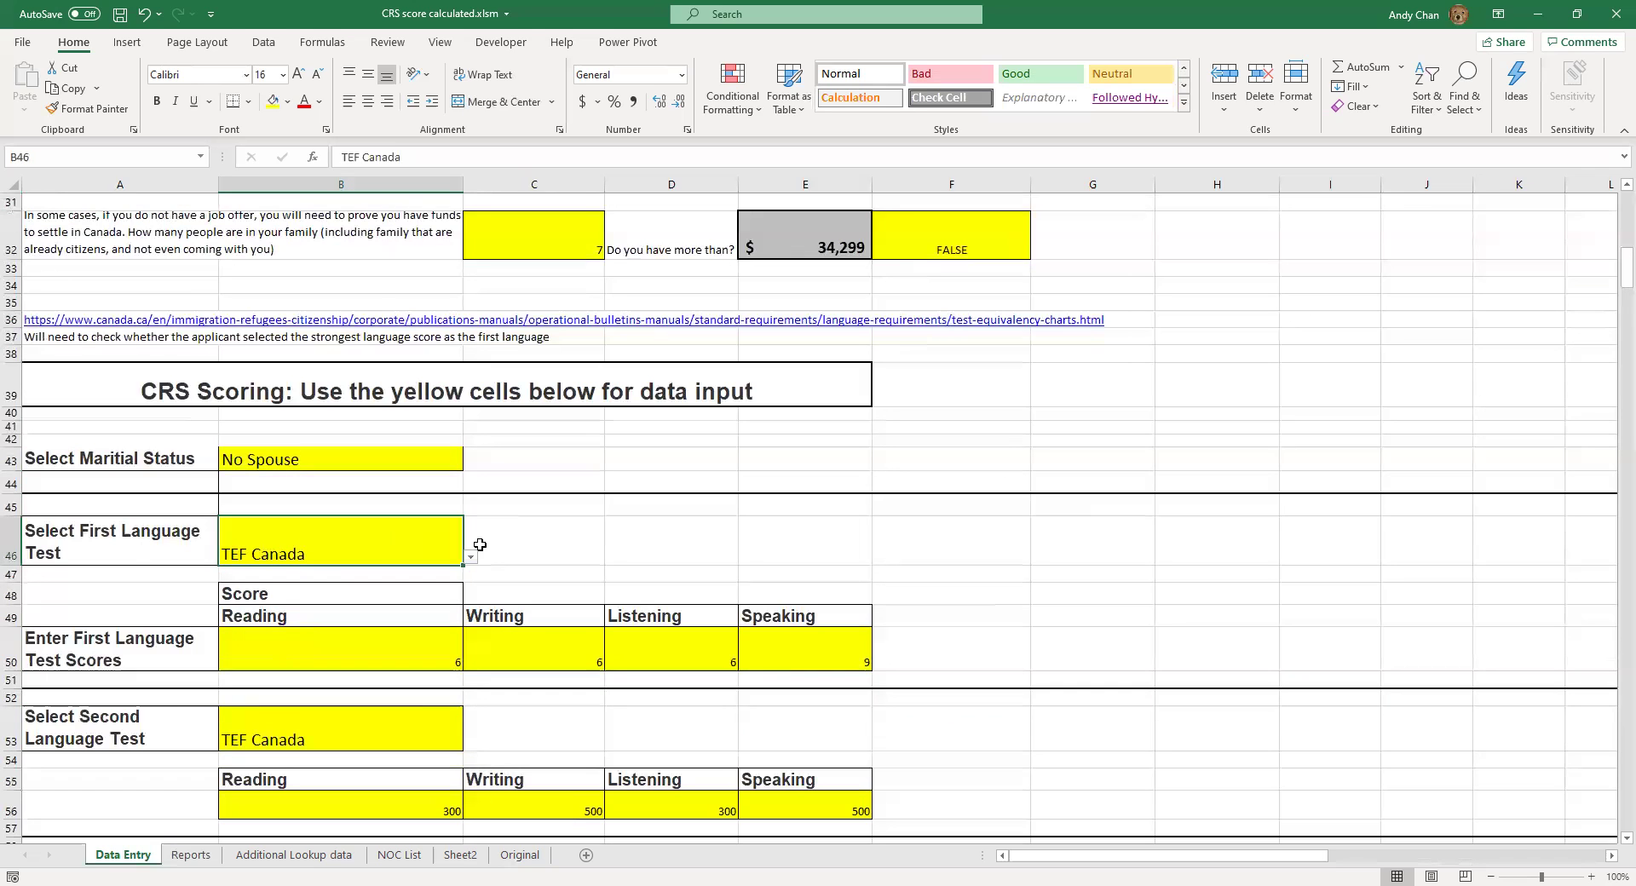
click(543, 552)
click(657, 540)
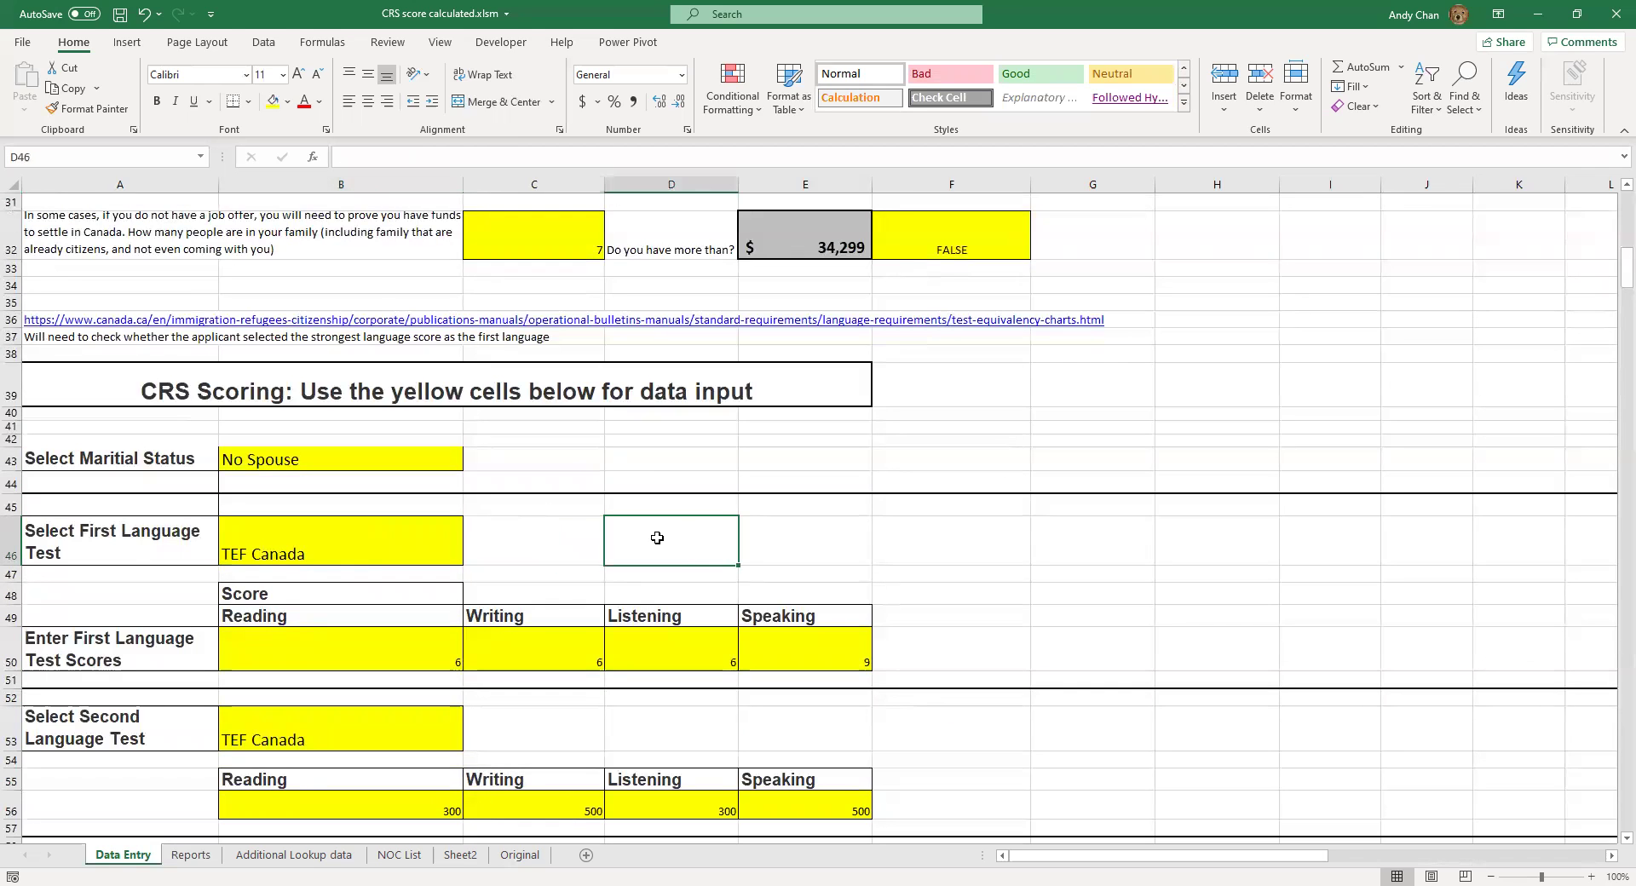
click(432, 542)
click(471, 557)
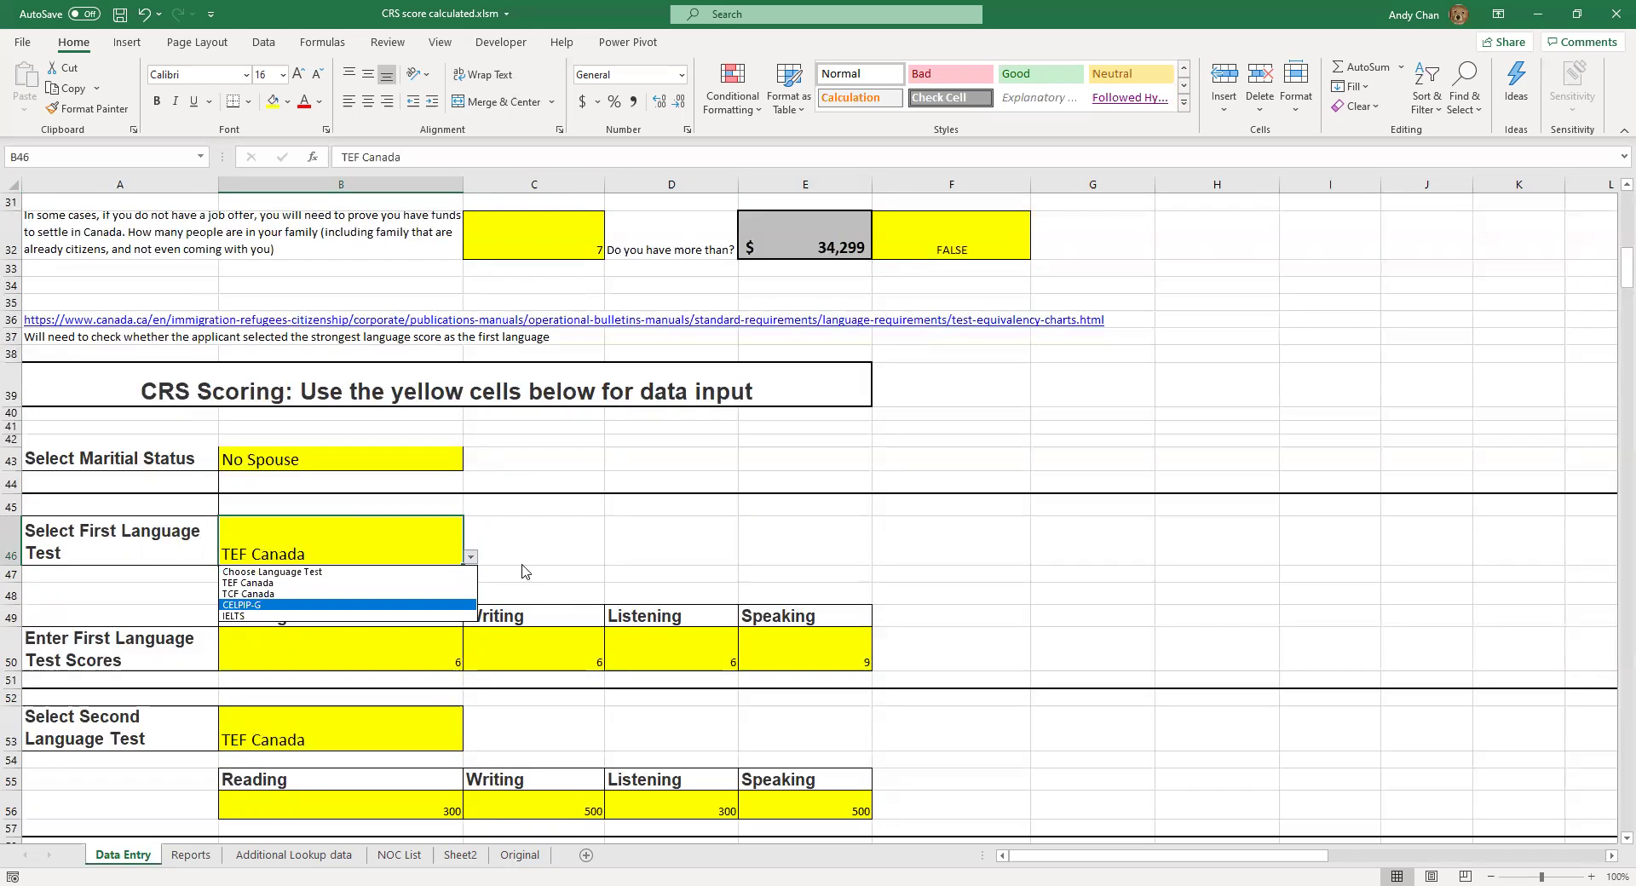
click(534, 698)
click(409, 734)
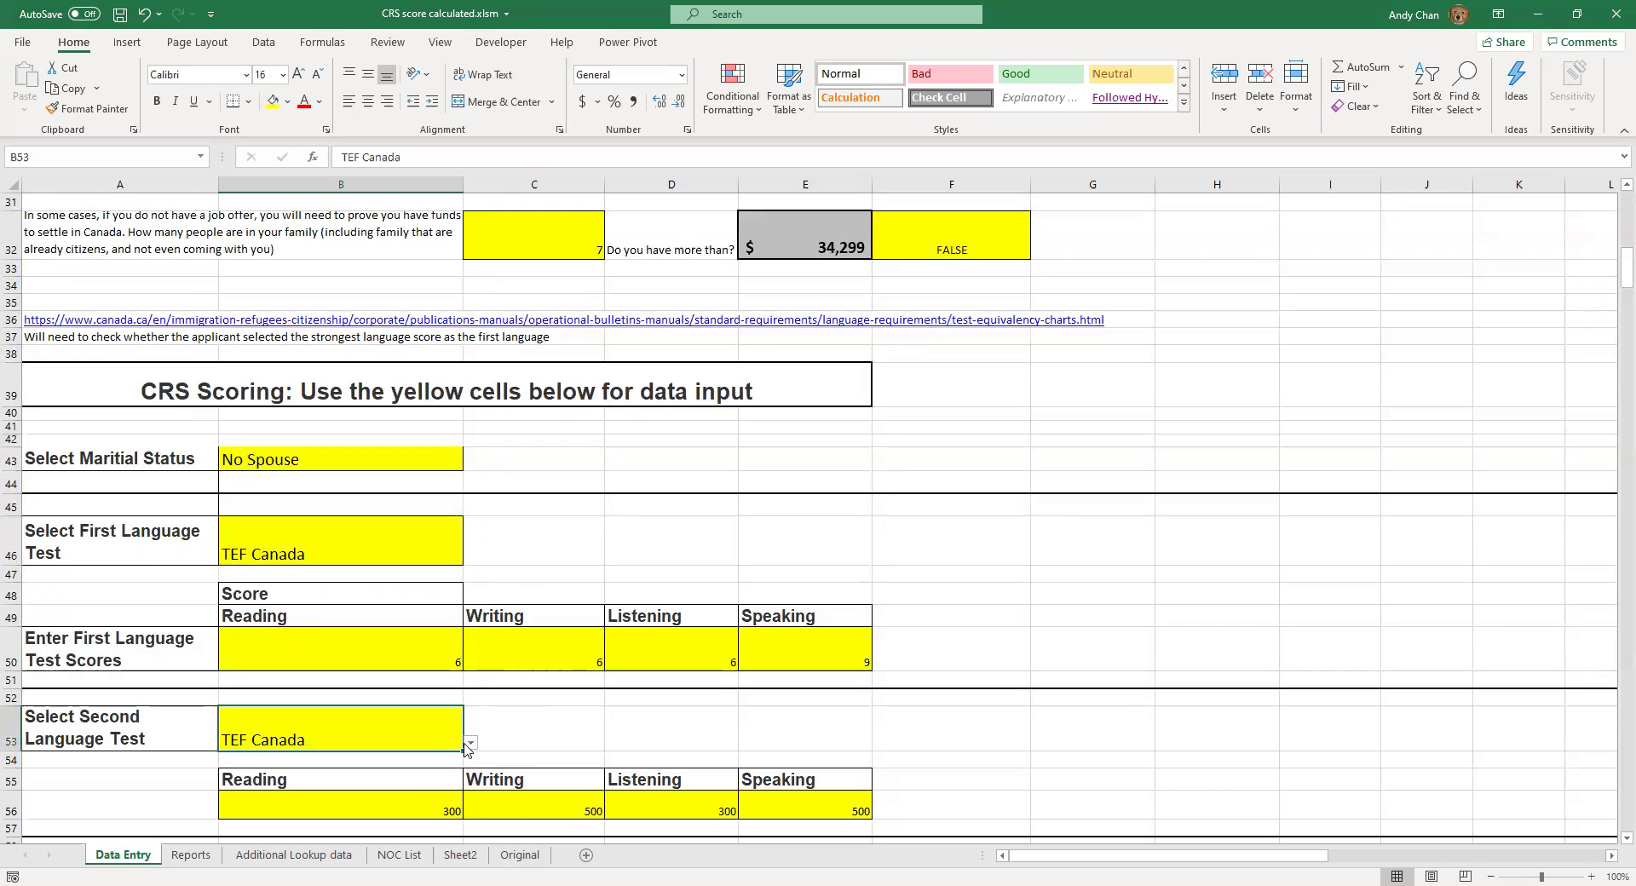
click(471, 742)
click(525, 743)
click(537, 728)
Change the first language test in the CRS Scoring section to IELTS
scroll(538, 727, down, 1)
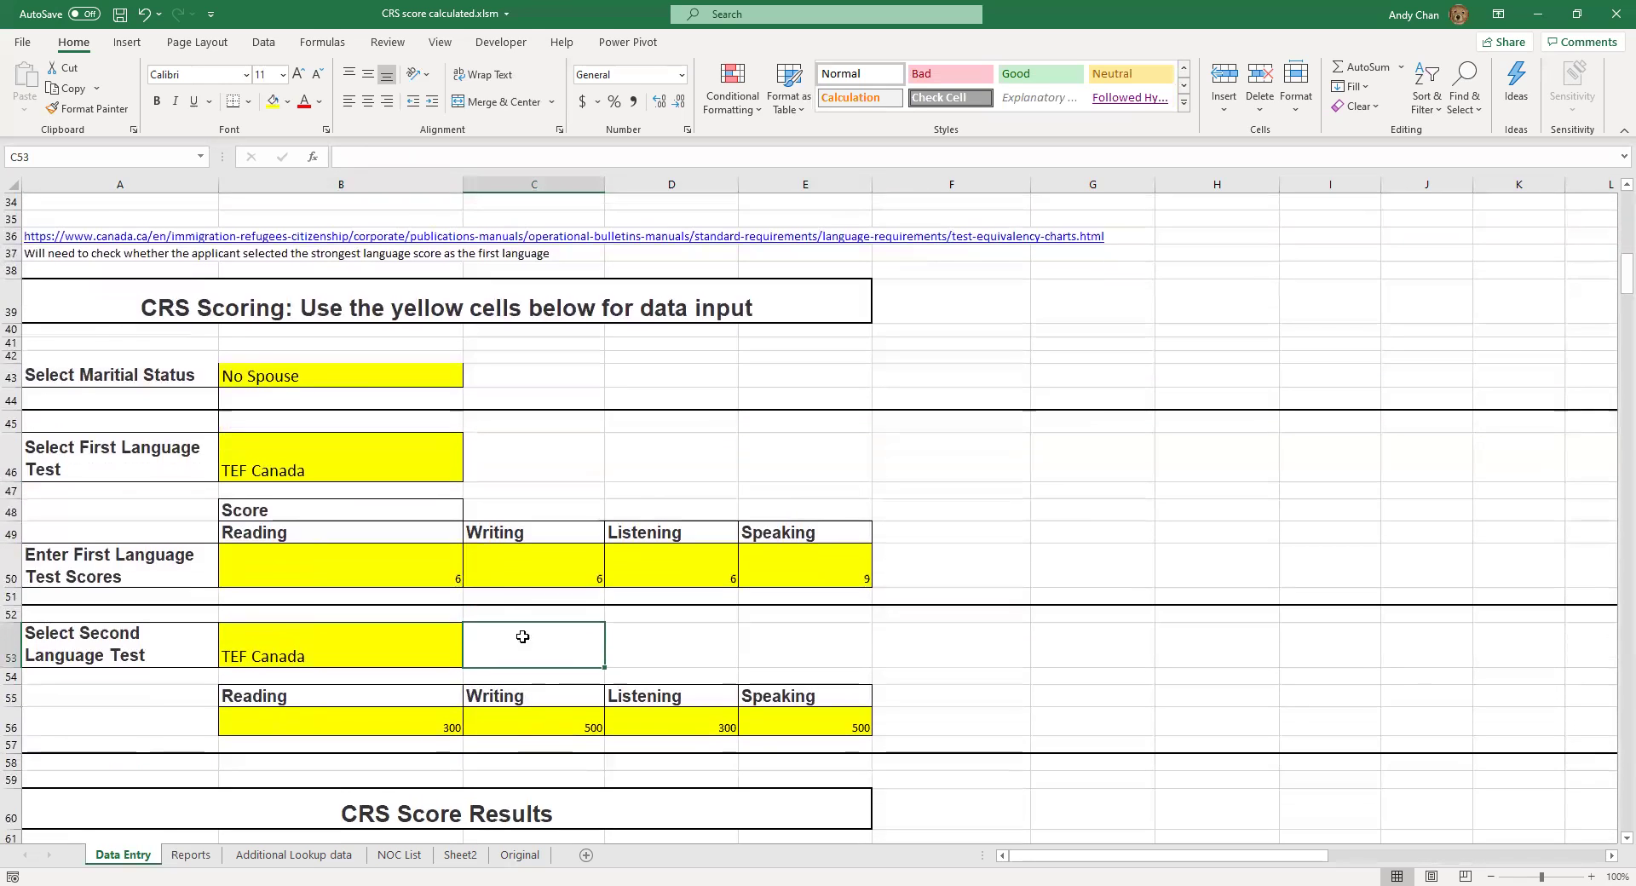
click(429, 574)
scroll(497, 636, down, 1)
scroll(451, 650, down, 1)
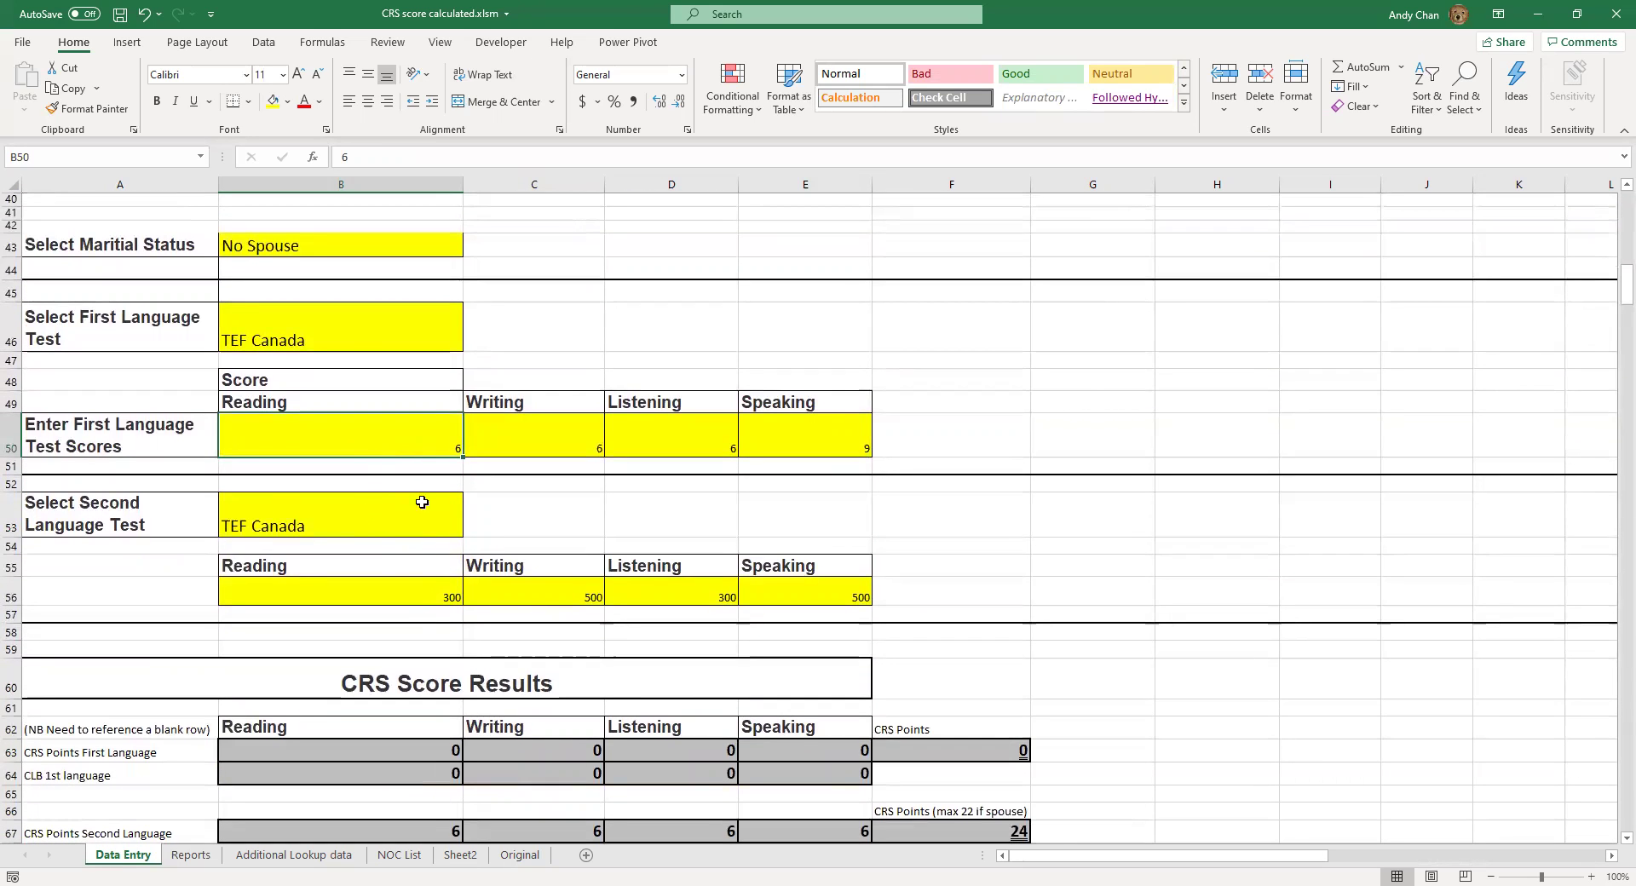
click(402, 336)
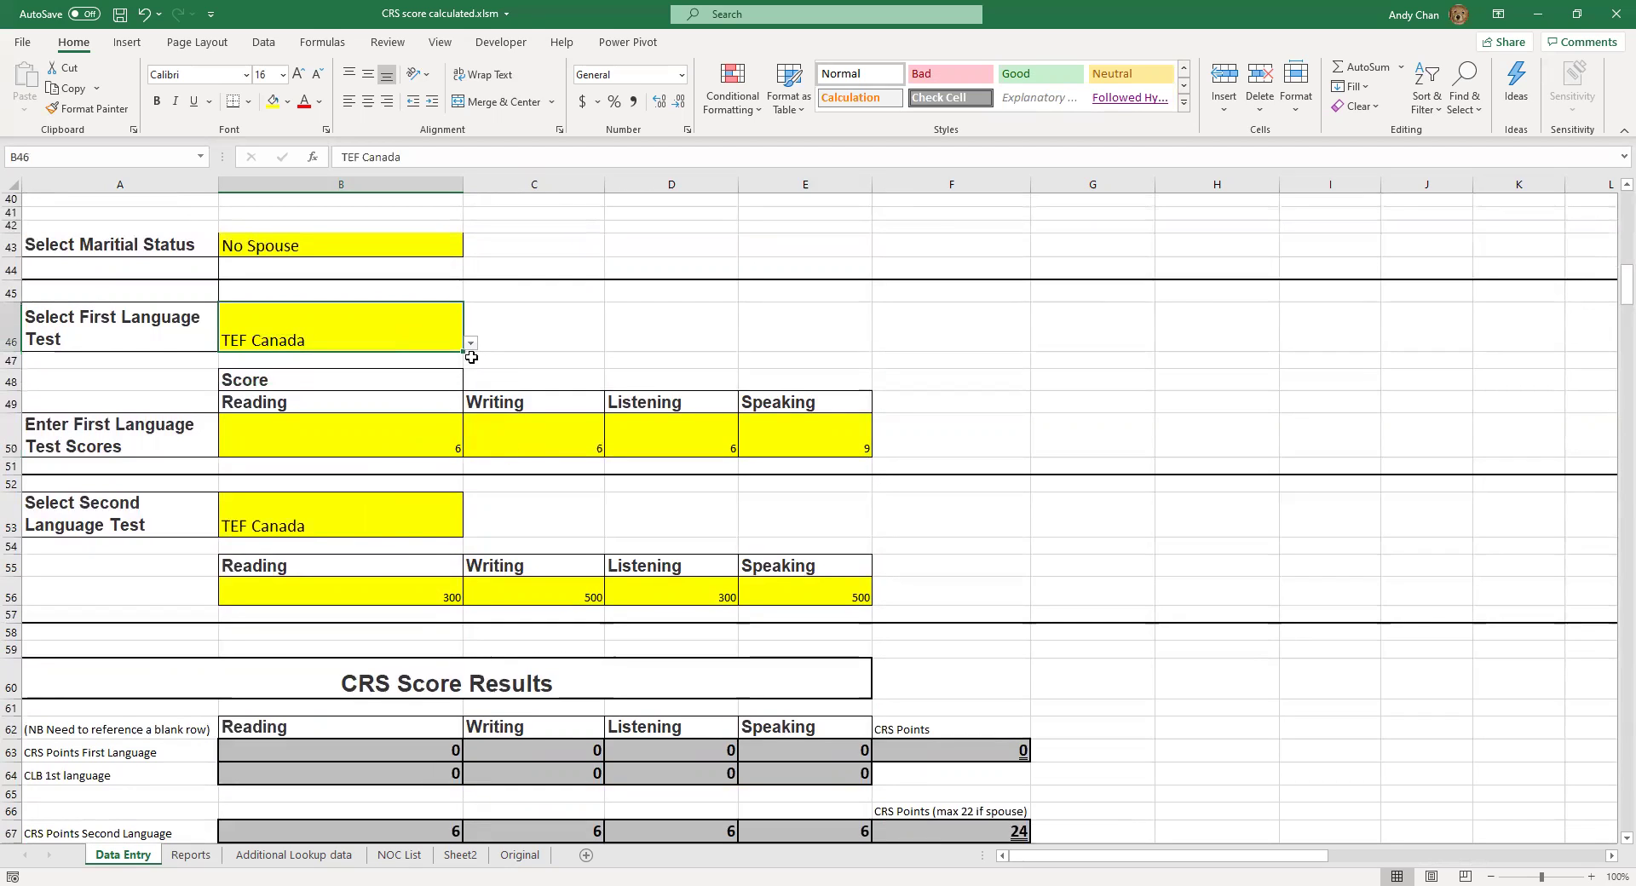
click(470, 344)
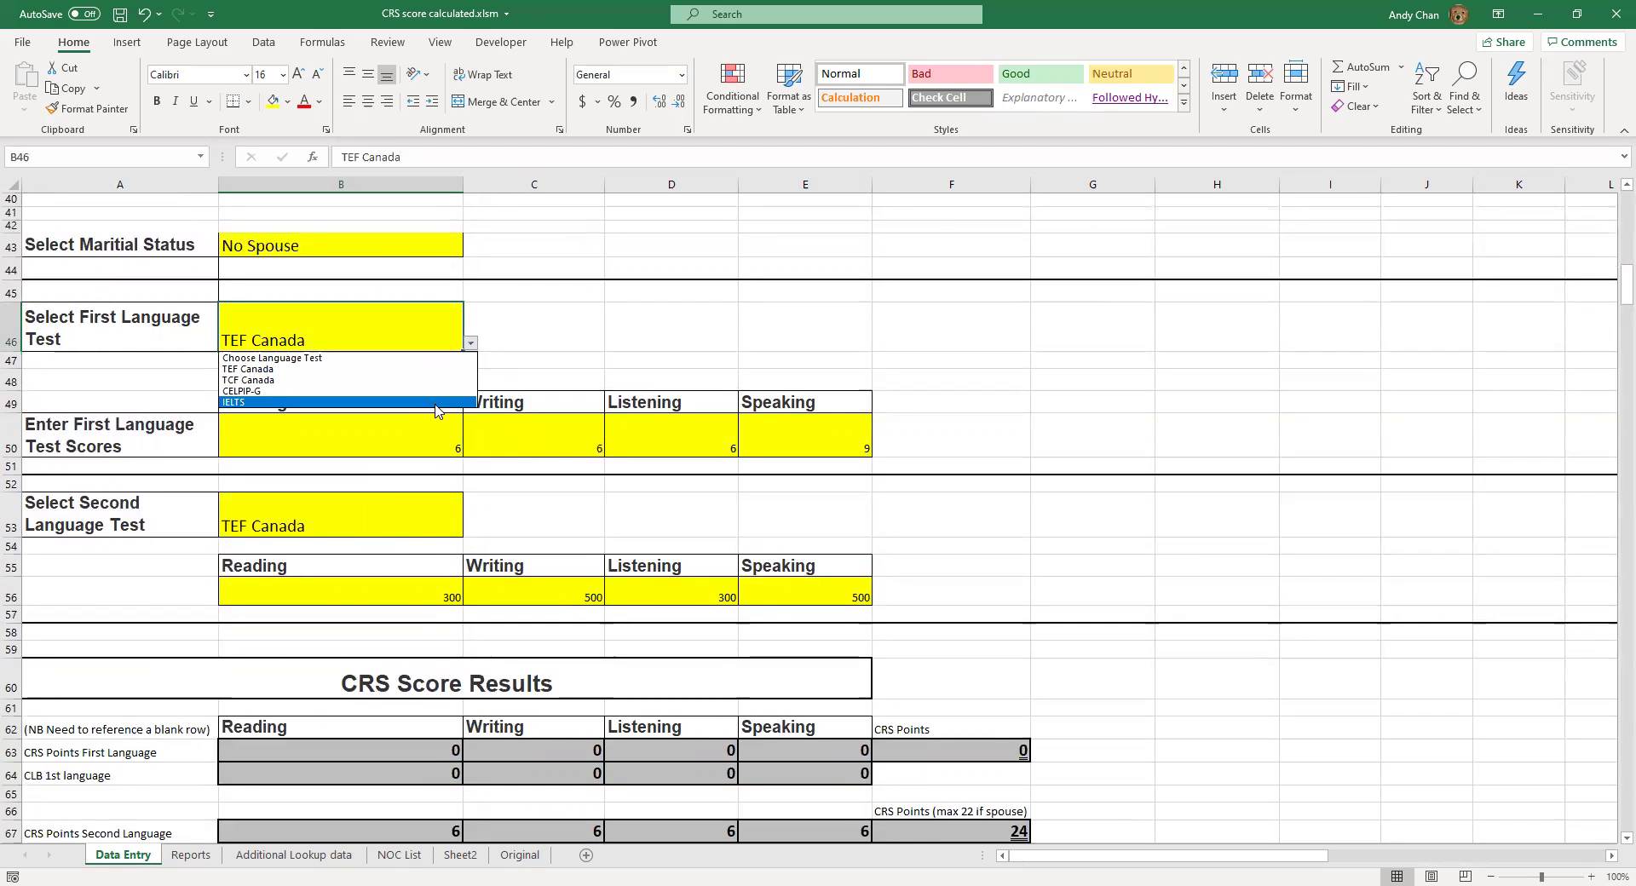
click(439, 402)
Set the first language Reading score to 8
click(445, 436)
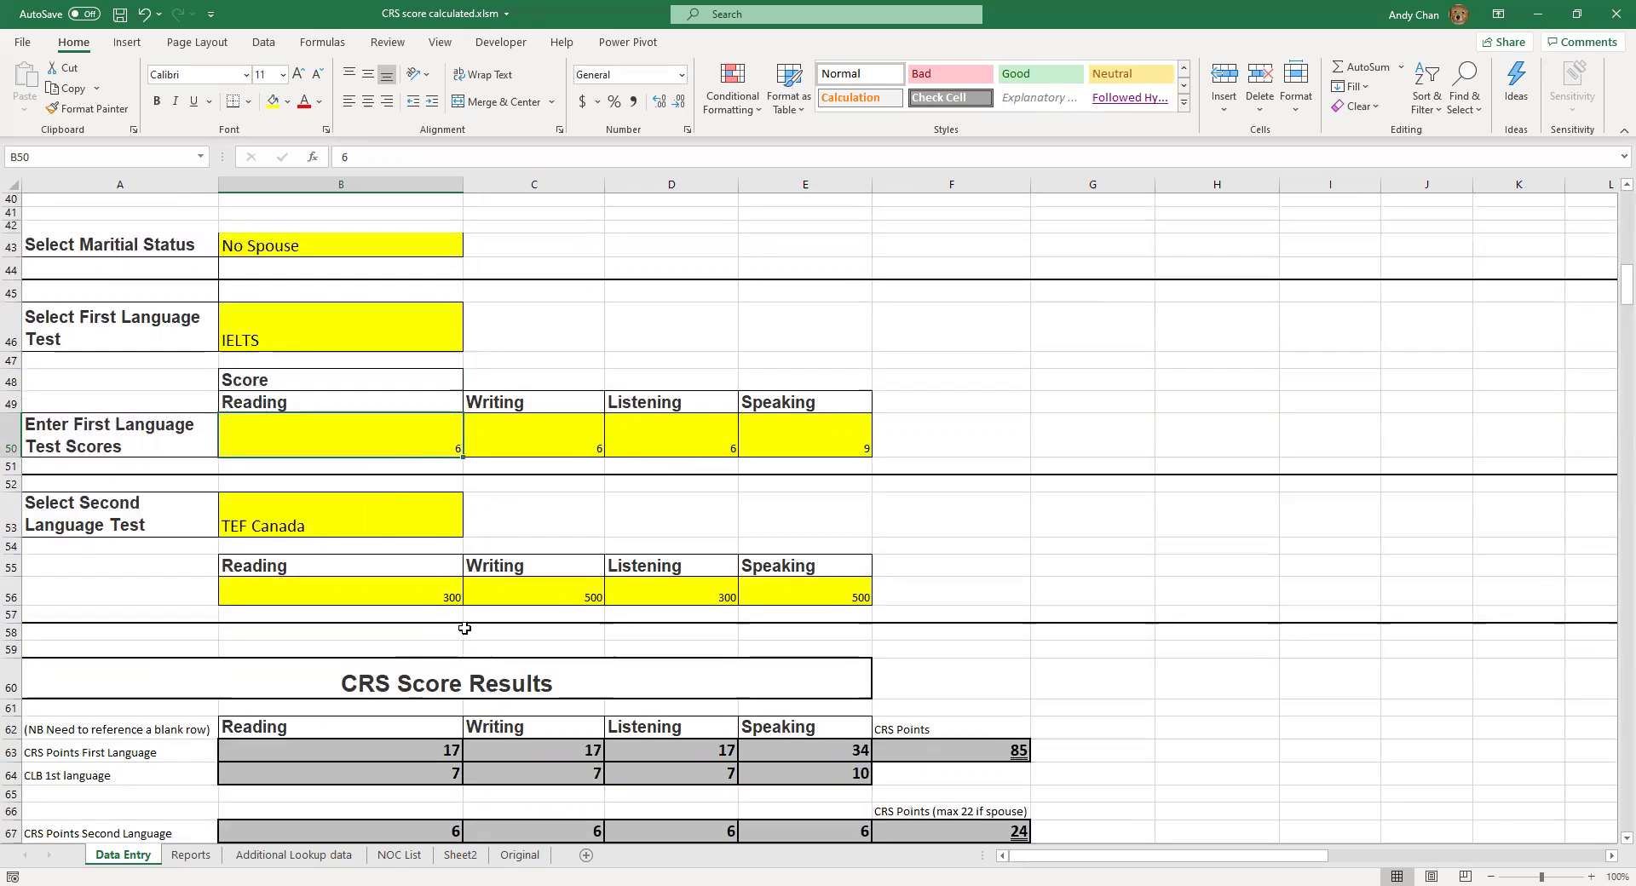
text(8)
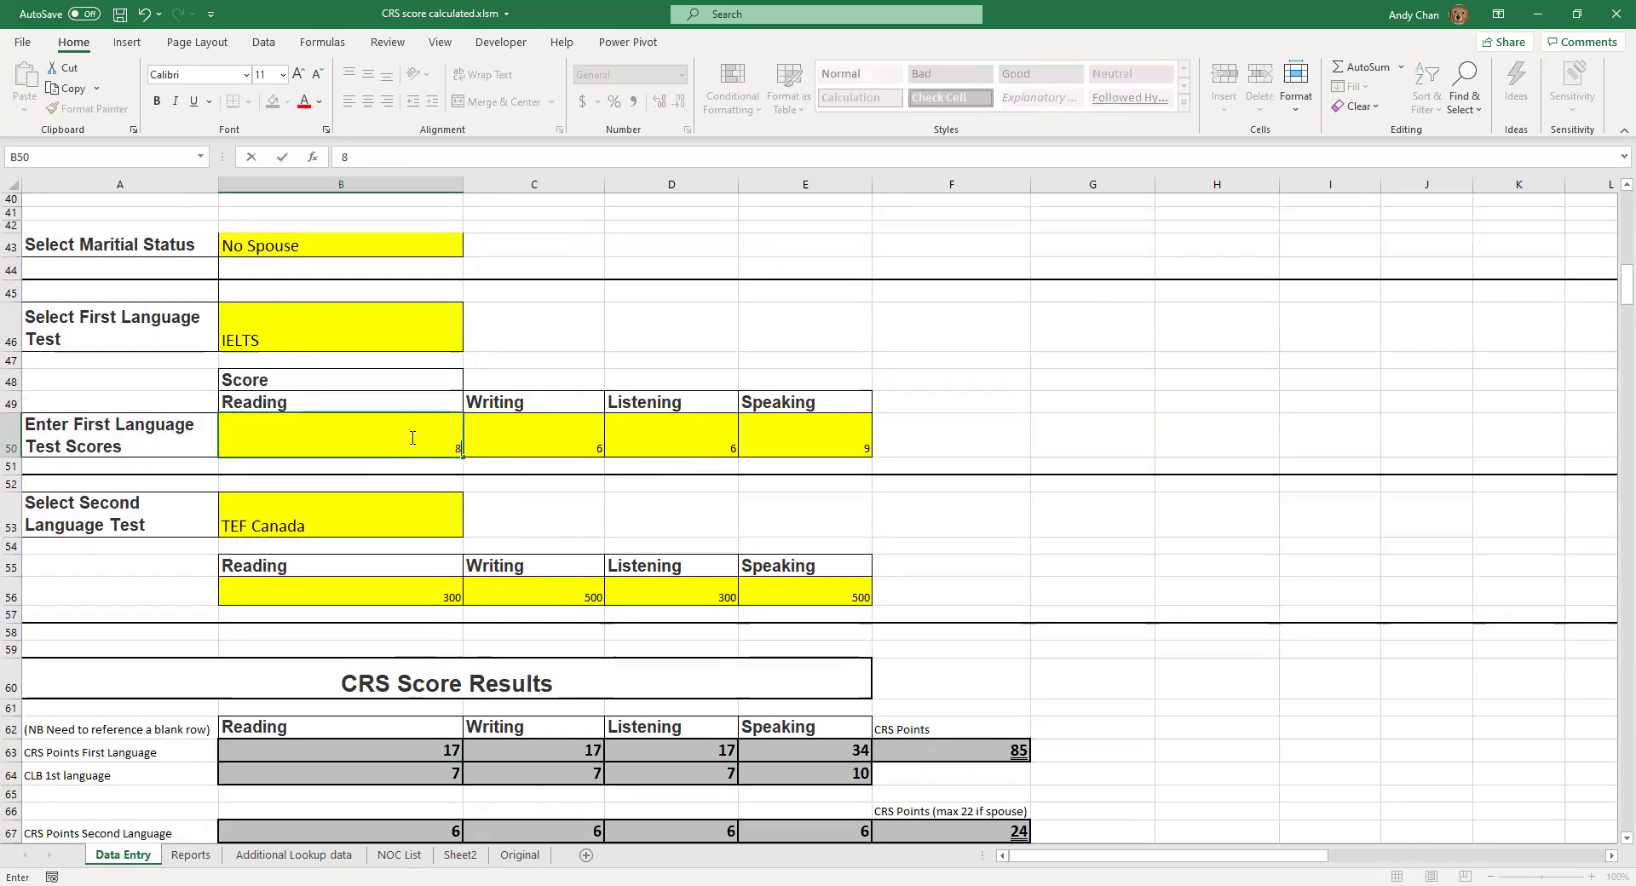
key(Tab)
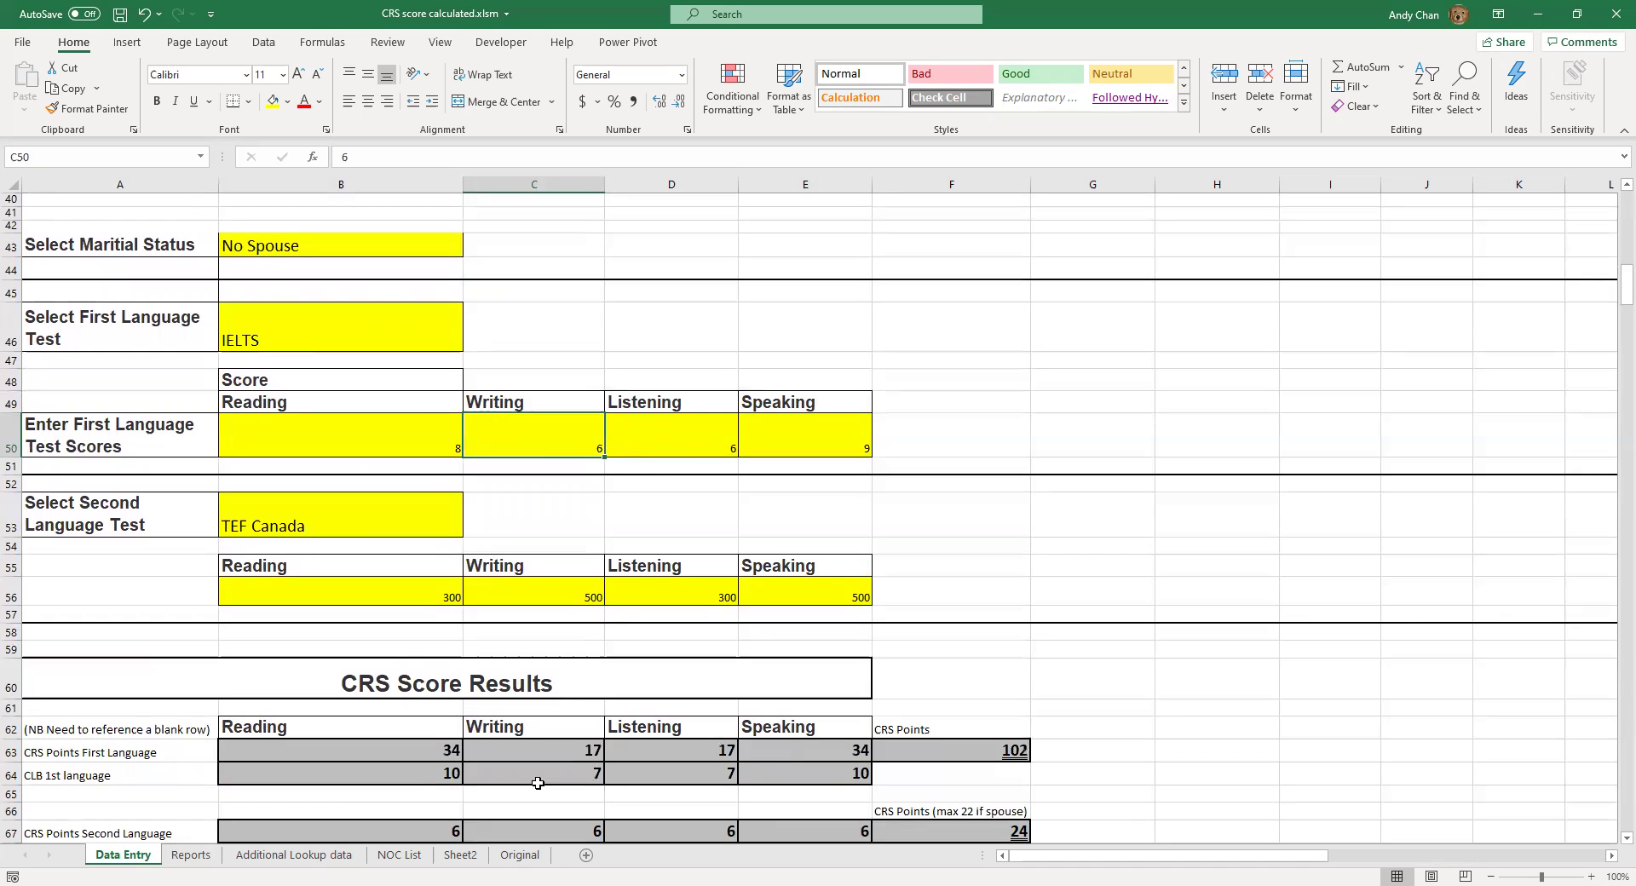
Examine the full formula for the first language Reading CRS points alongside the selected test it depends on
click(445, 753)
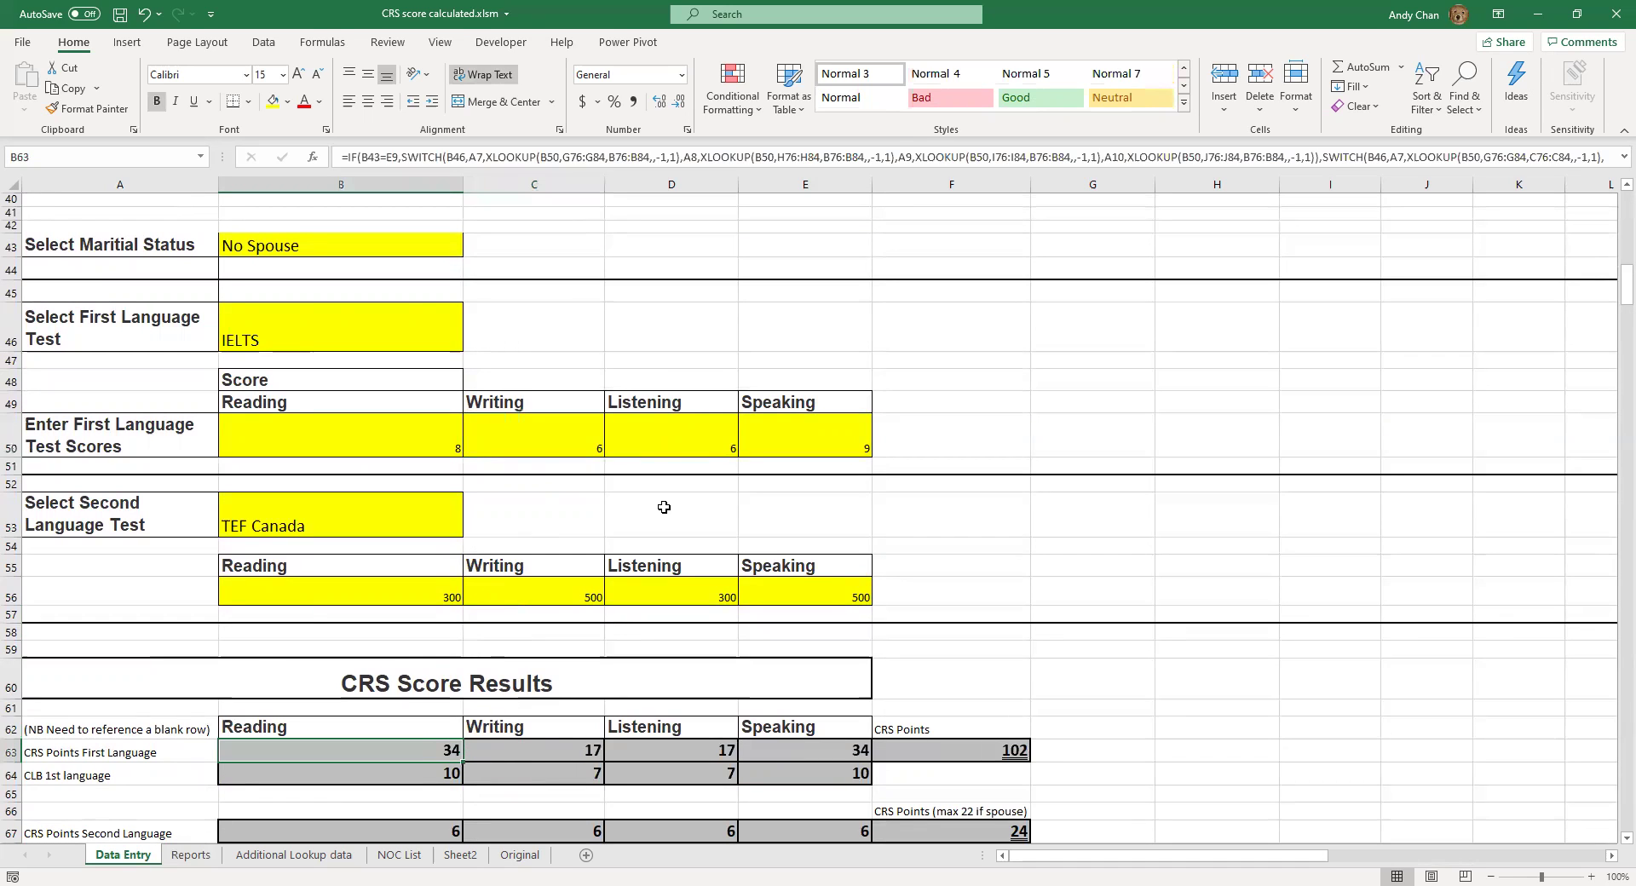
drag(872, 168, 852, 320)
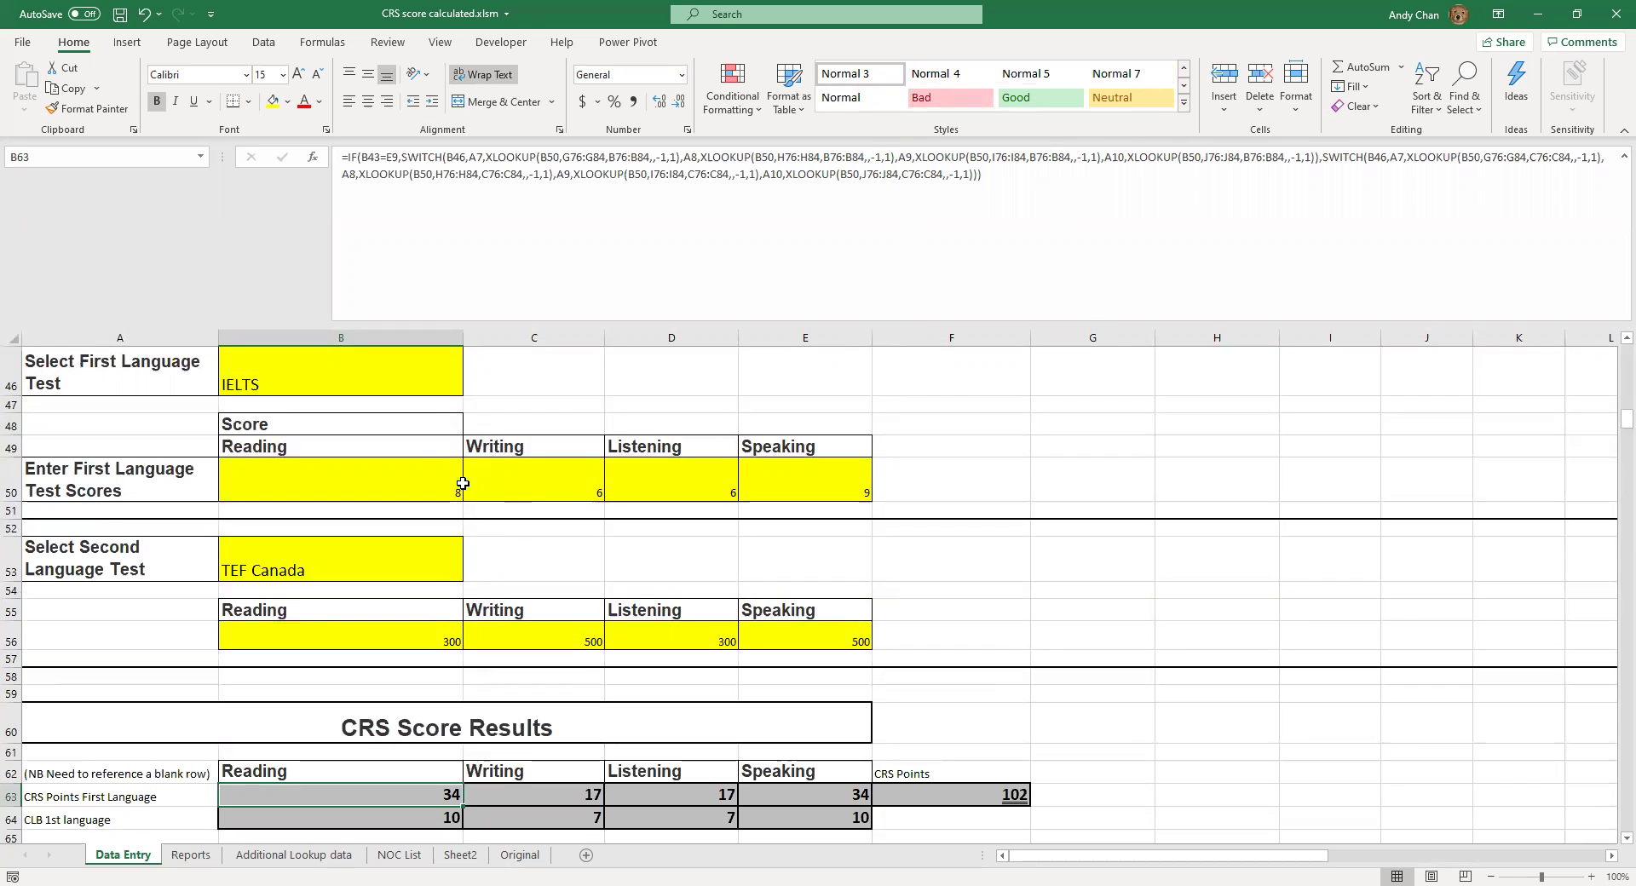
scroll(465, 475, up, 1)
click(441, 456)
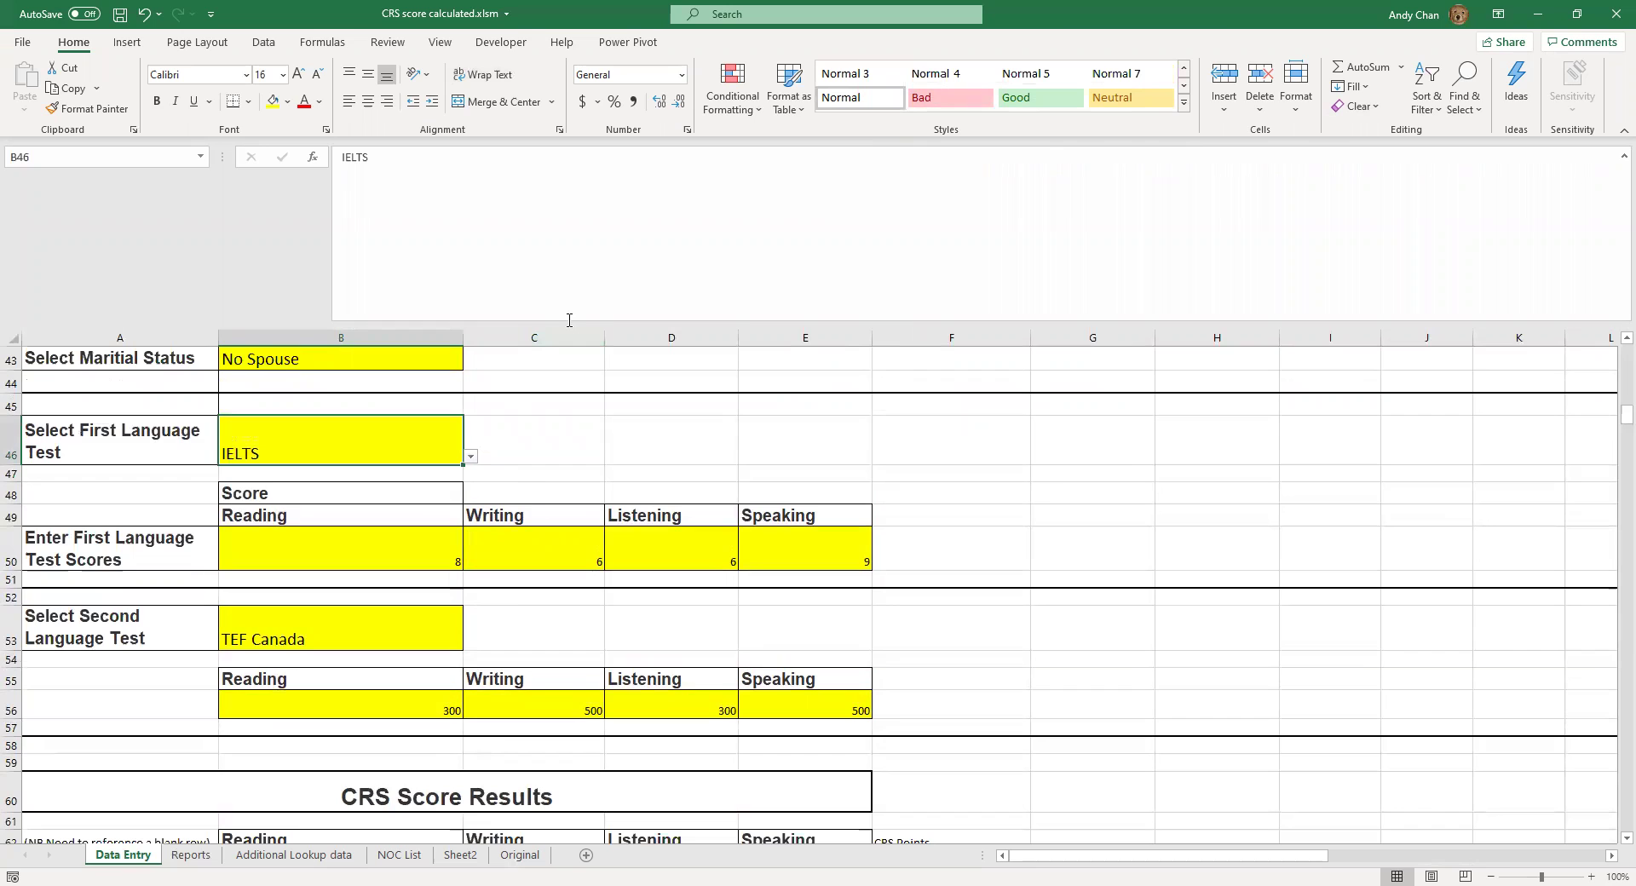
drag(552, 326, 554, 171)
Inspect the second language Reading score and the Reading formulas for CRS points, CLB level and French CLB in the results
click(731, 426)
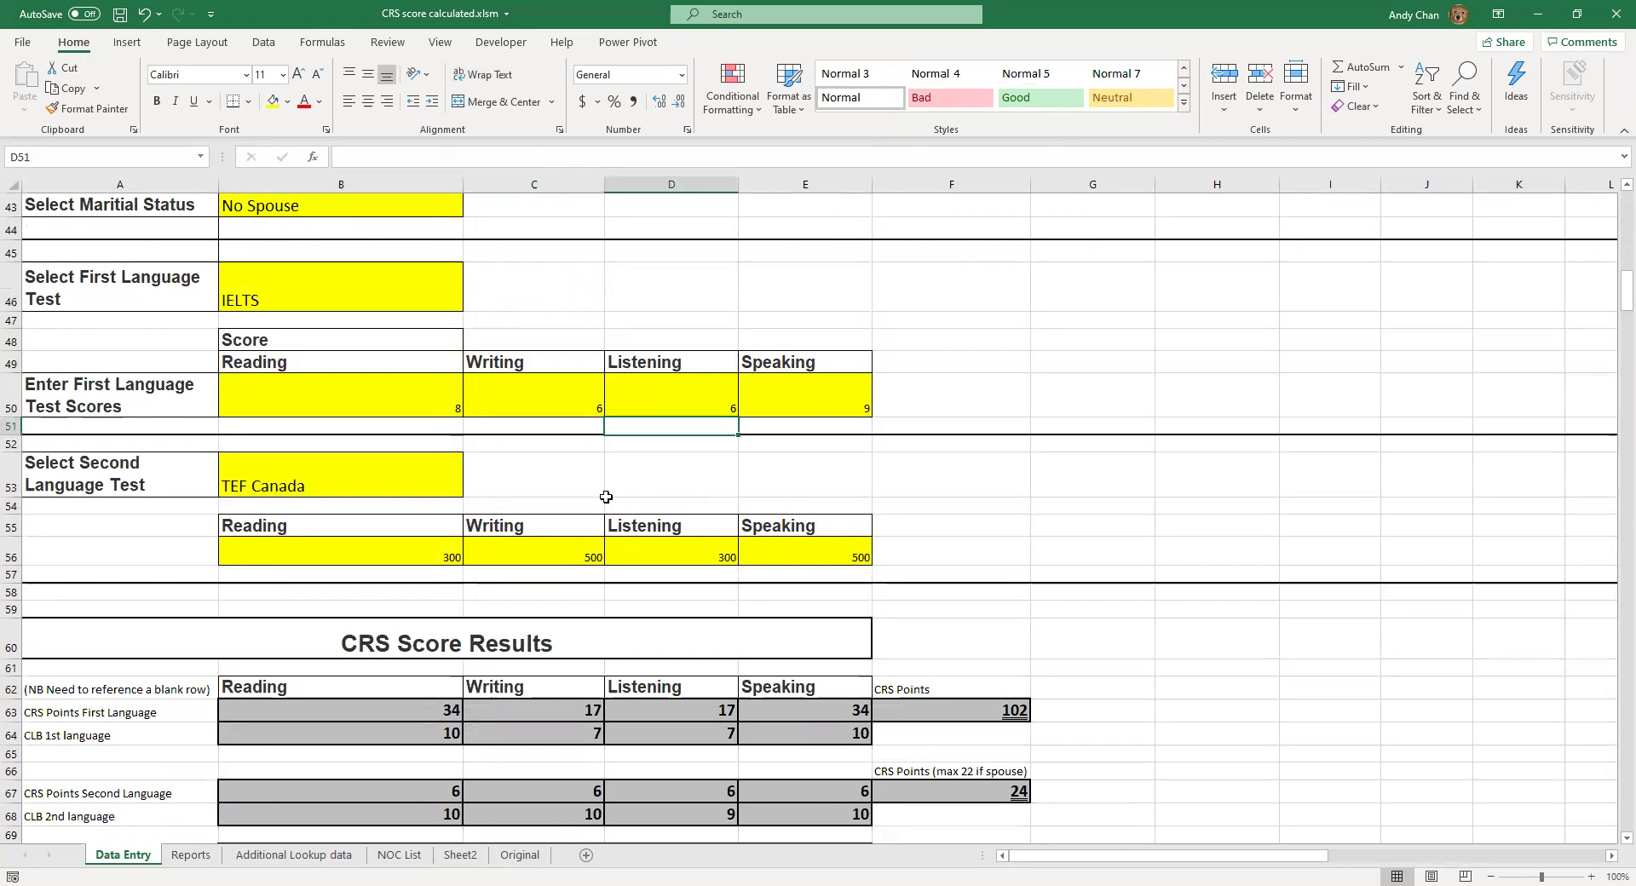
click(572, 480)
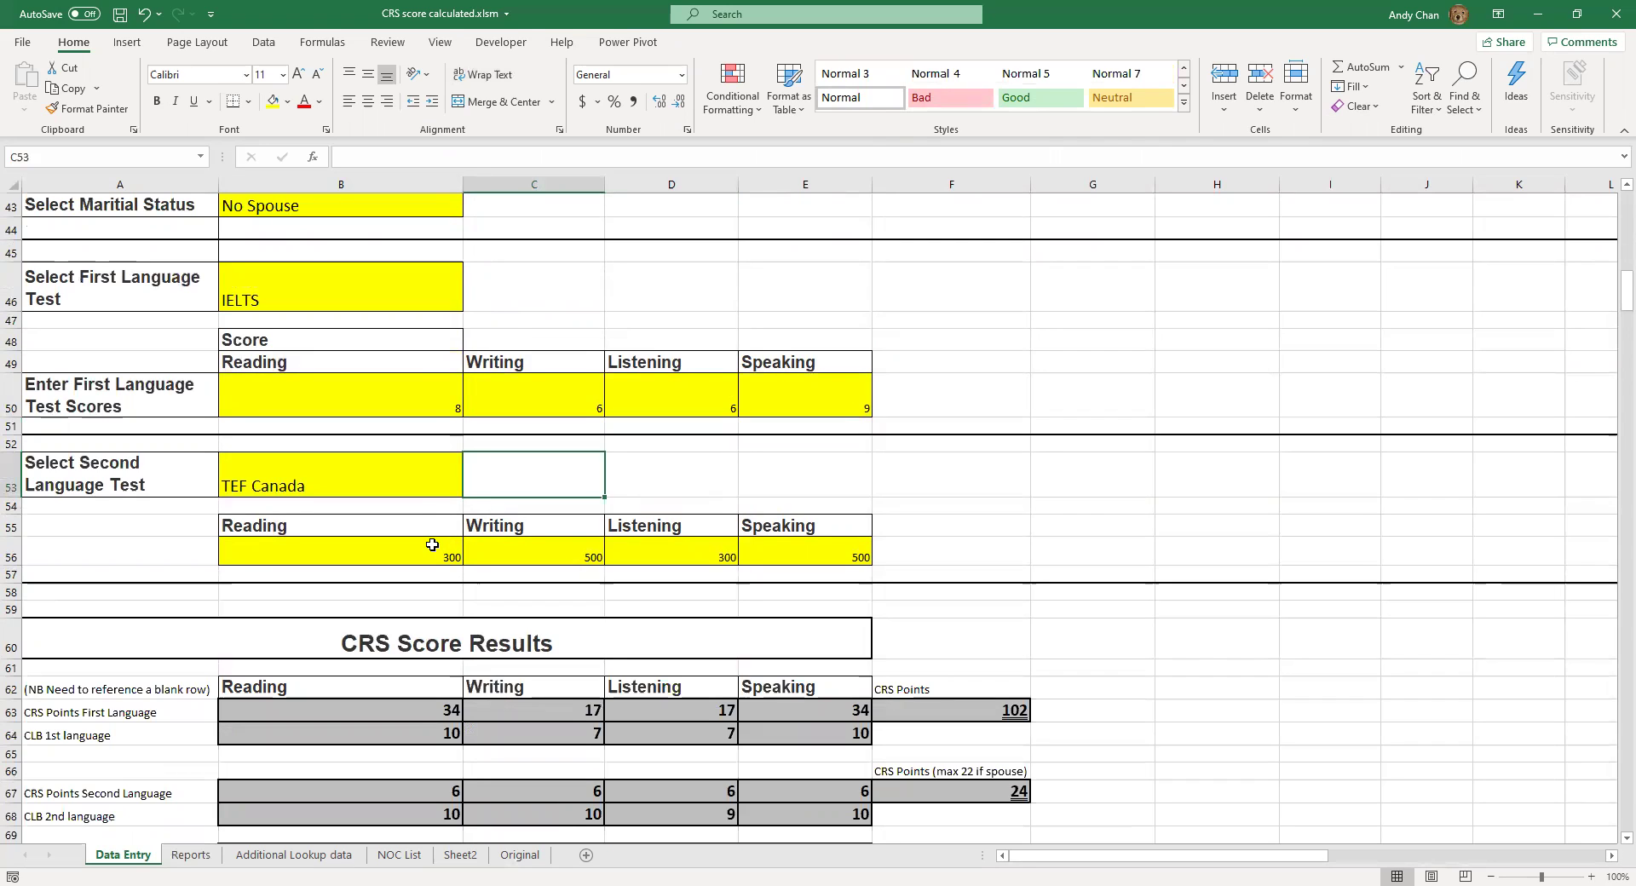
scroll(443, 530, down, 1)
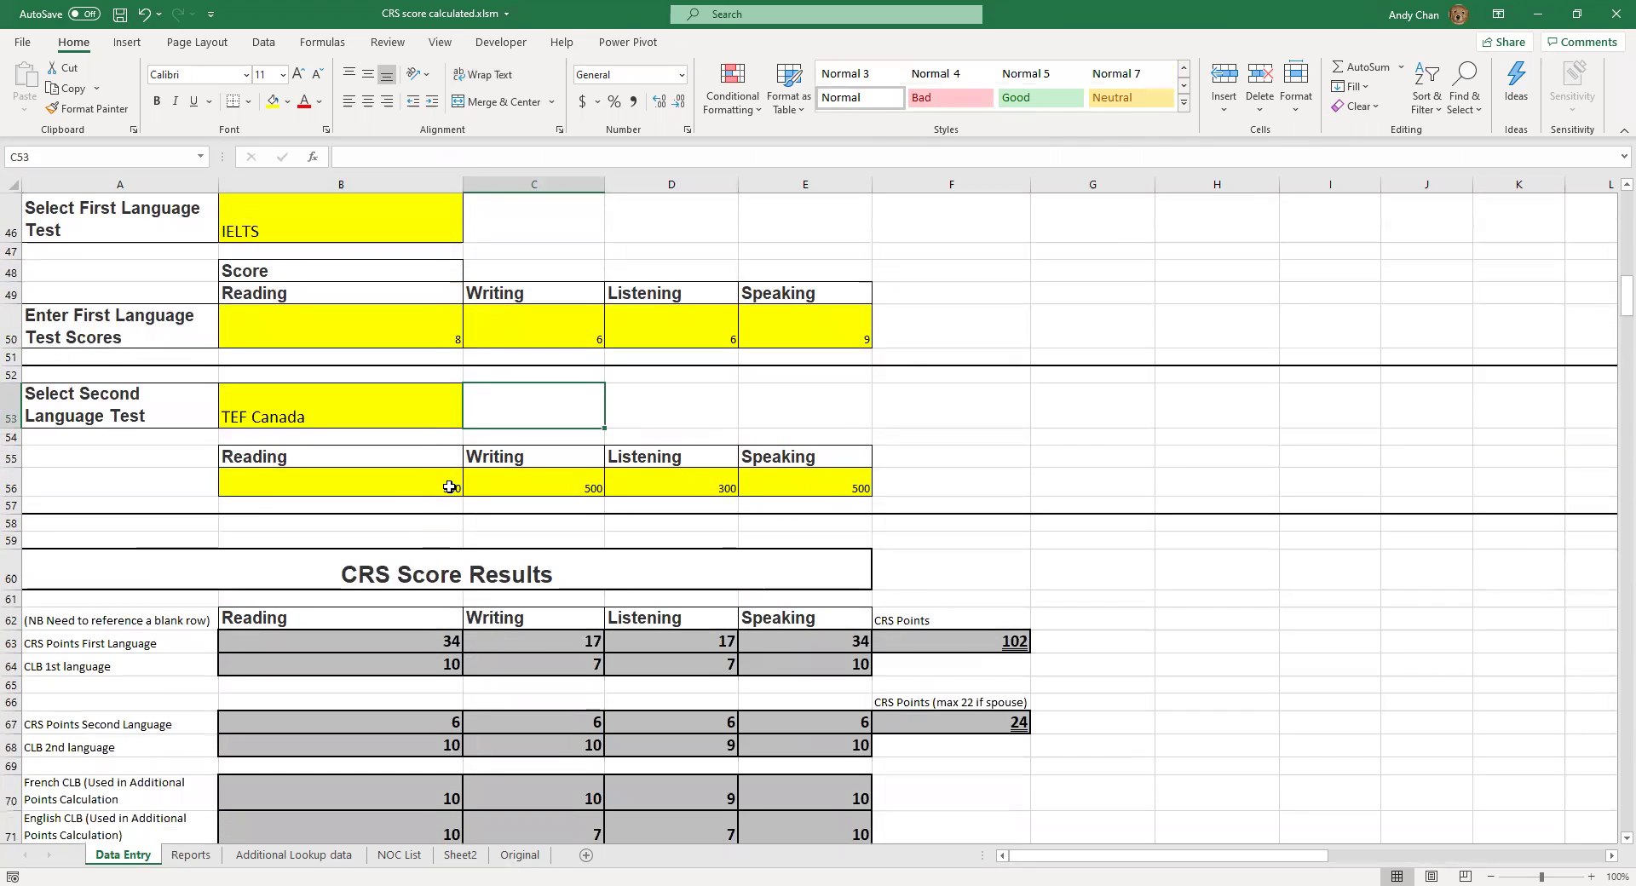
click(452, 484)
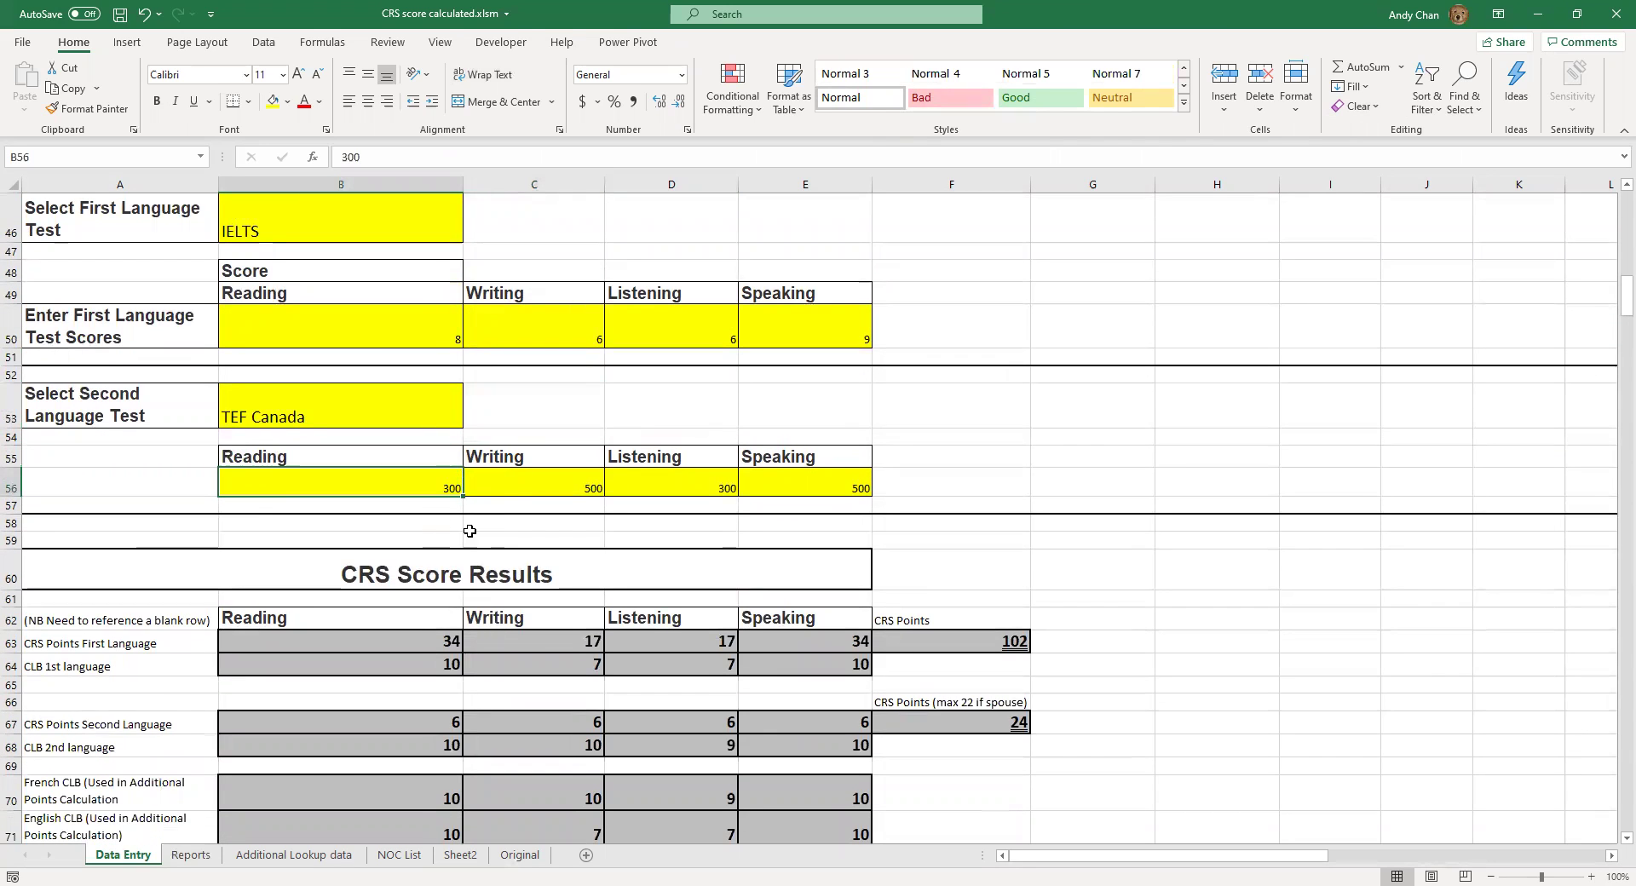
click(427, 642)
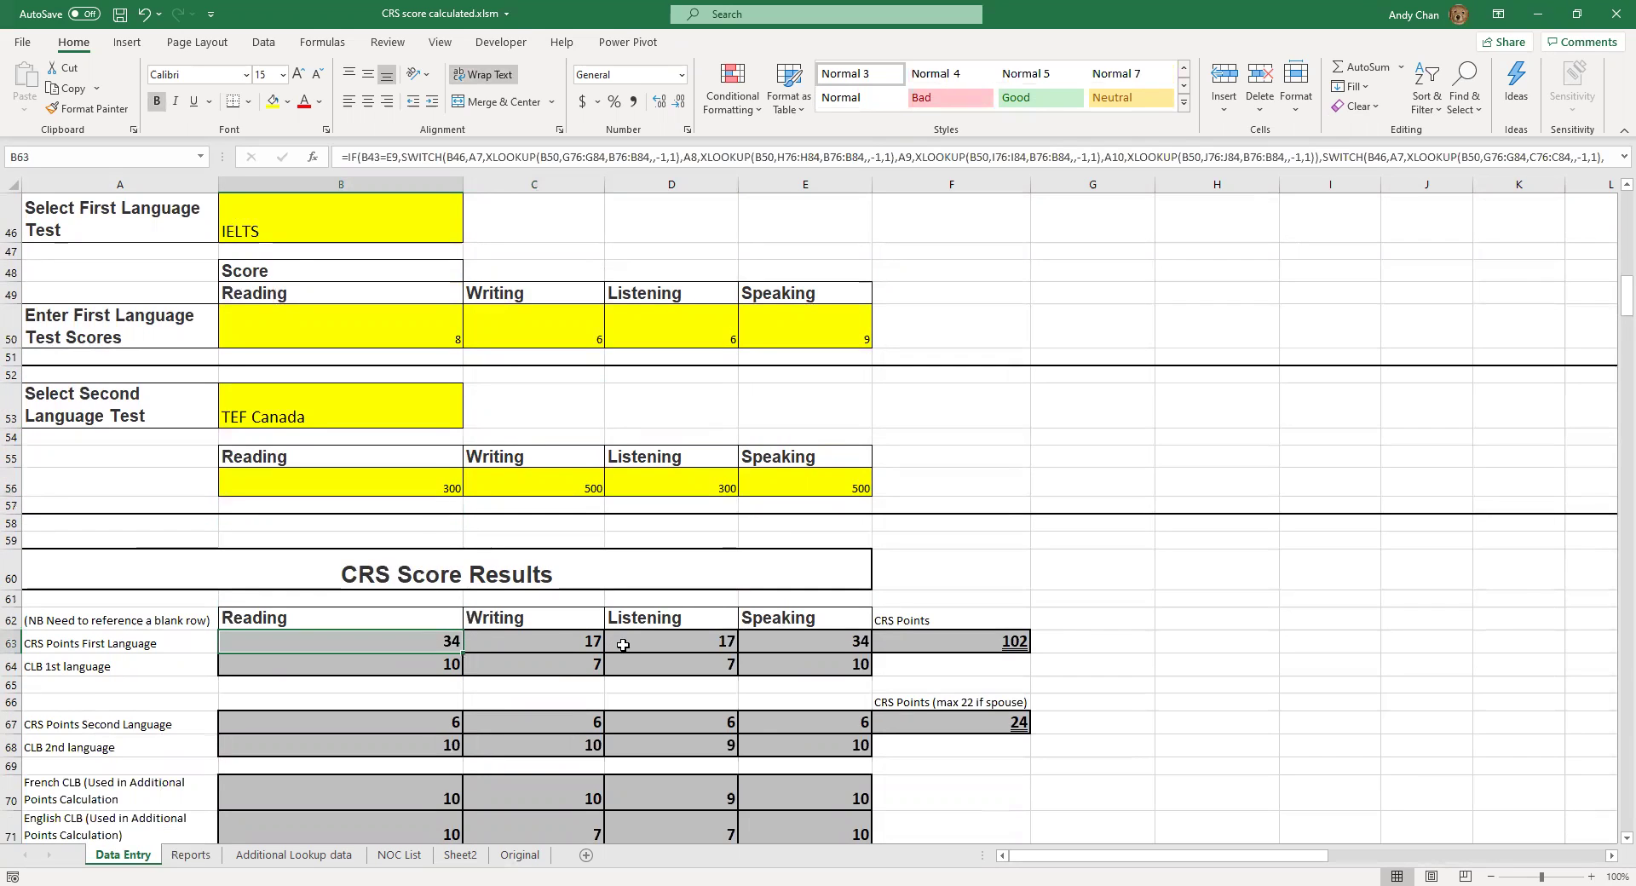
click(424, 666)
scroll(424, 666, down, 1)
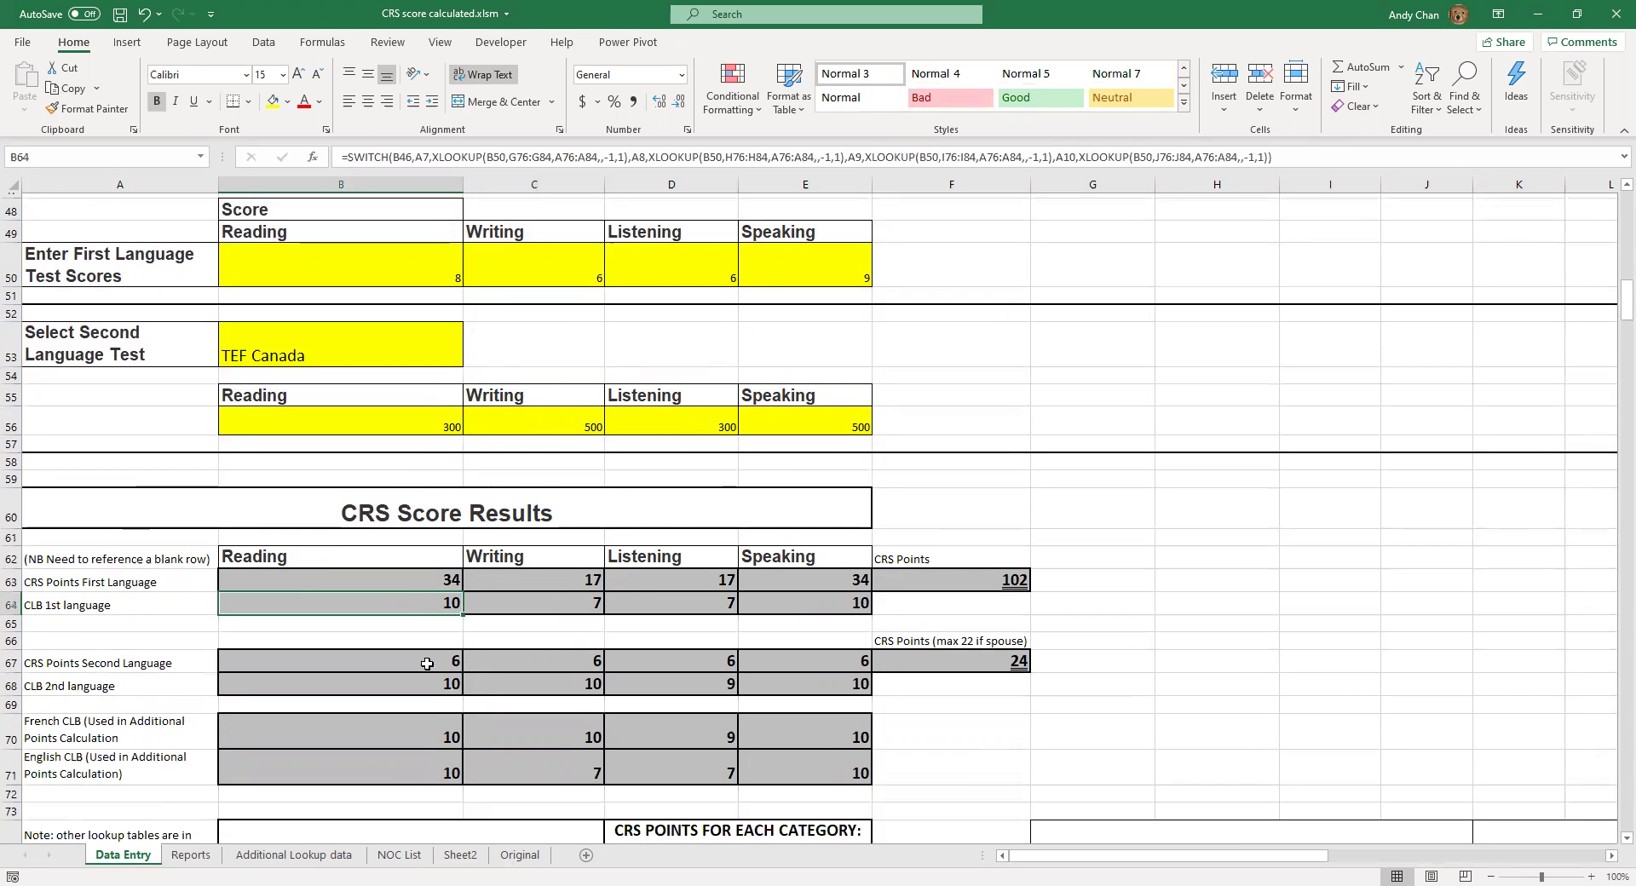
click(410, 695)
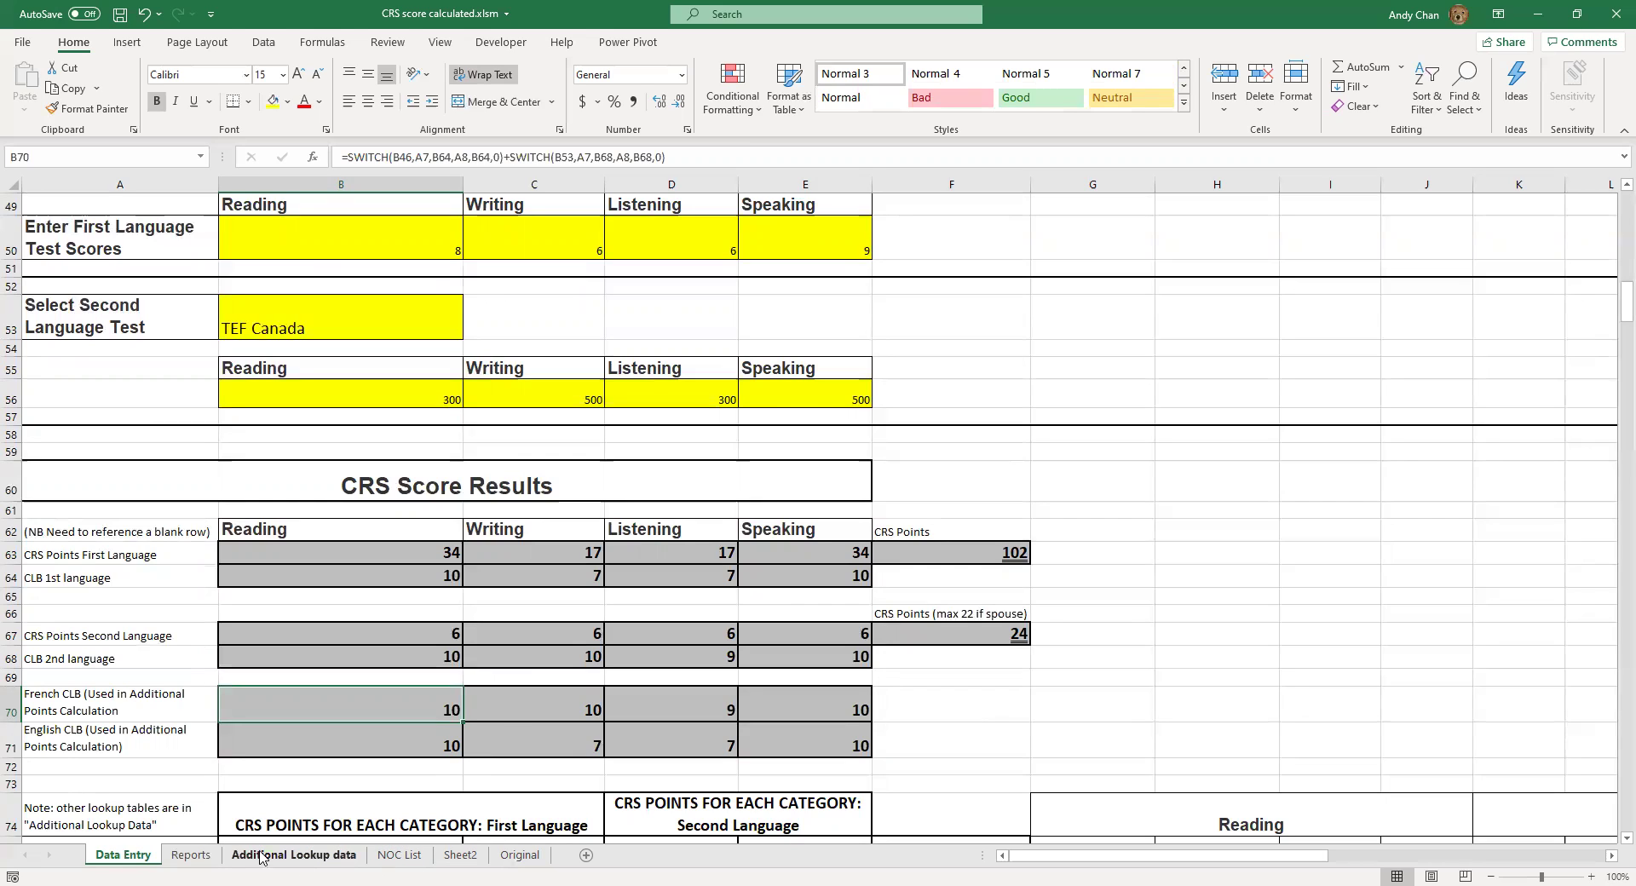
Examine the French and English CLB cells, the 25-point target cell and the points formula in the Additional Points section
scroll(417, 795, down, 20)
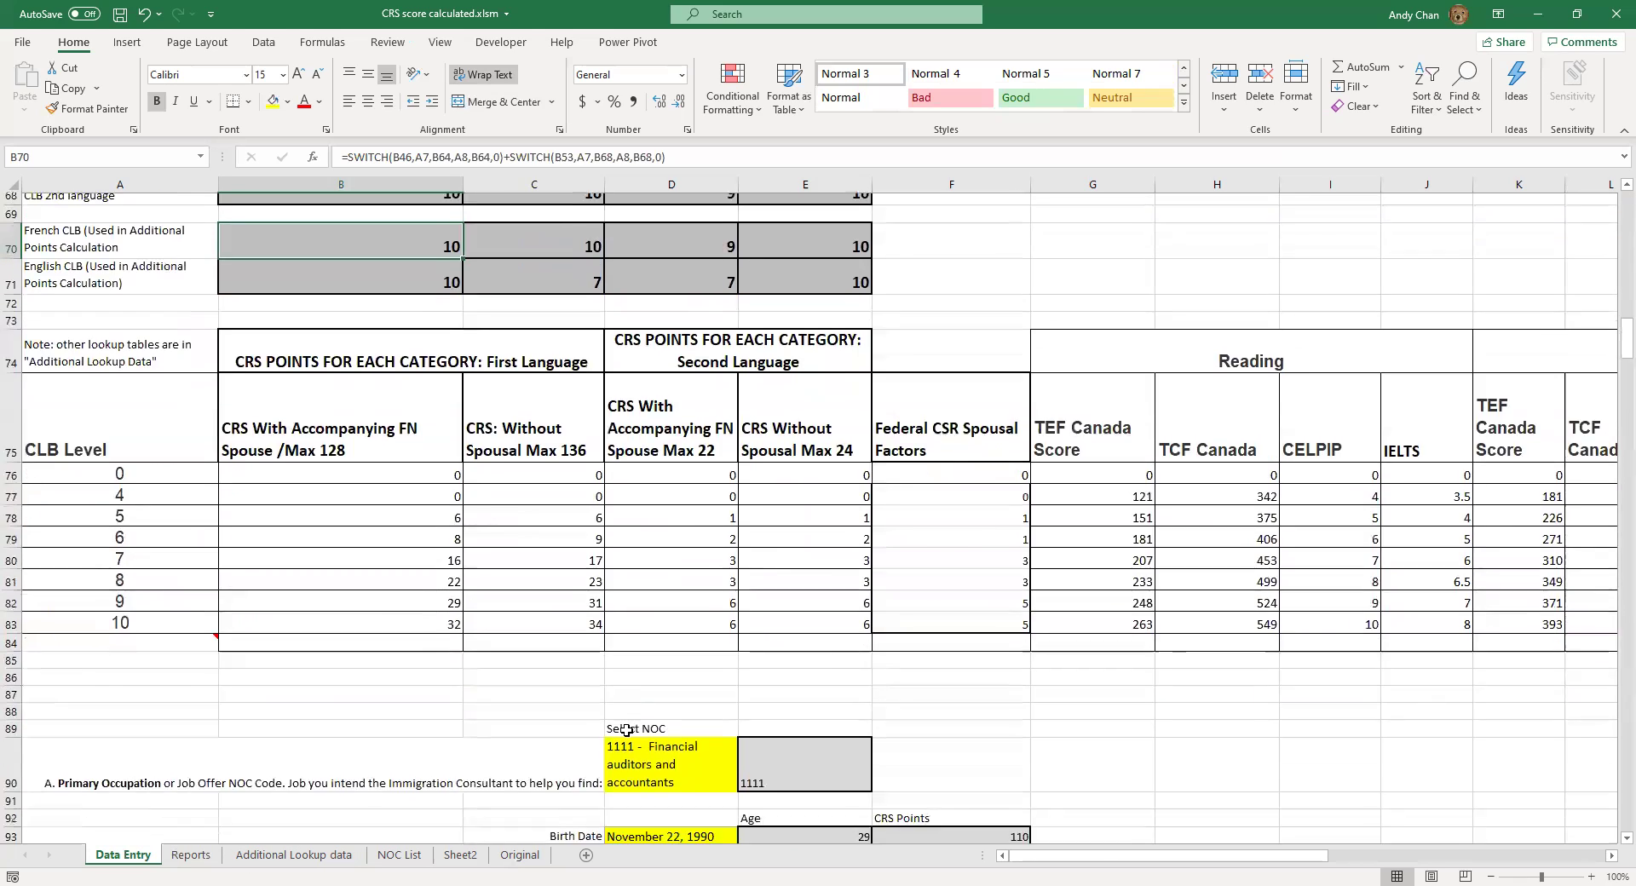
scroll(634, 721, down, 20)
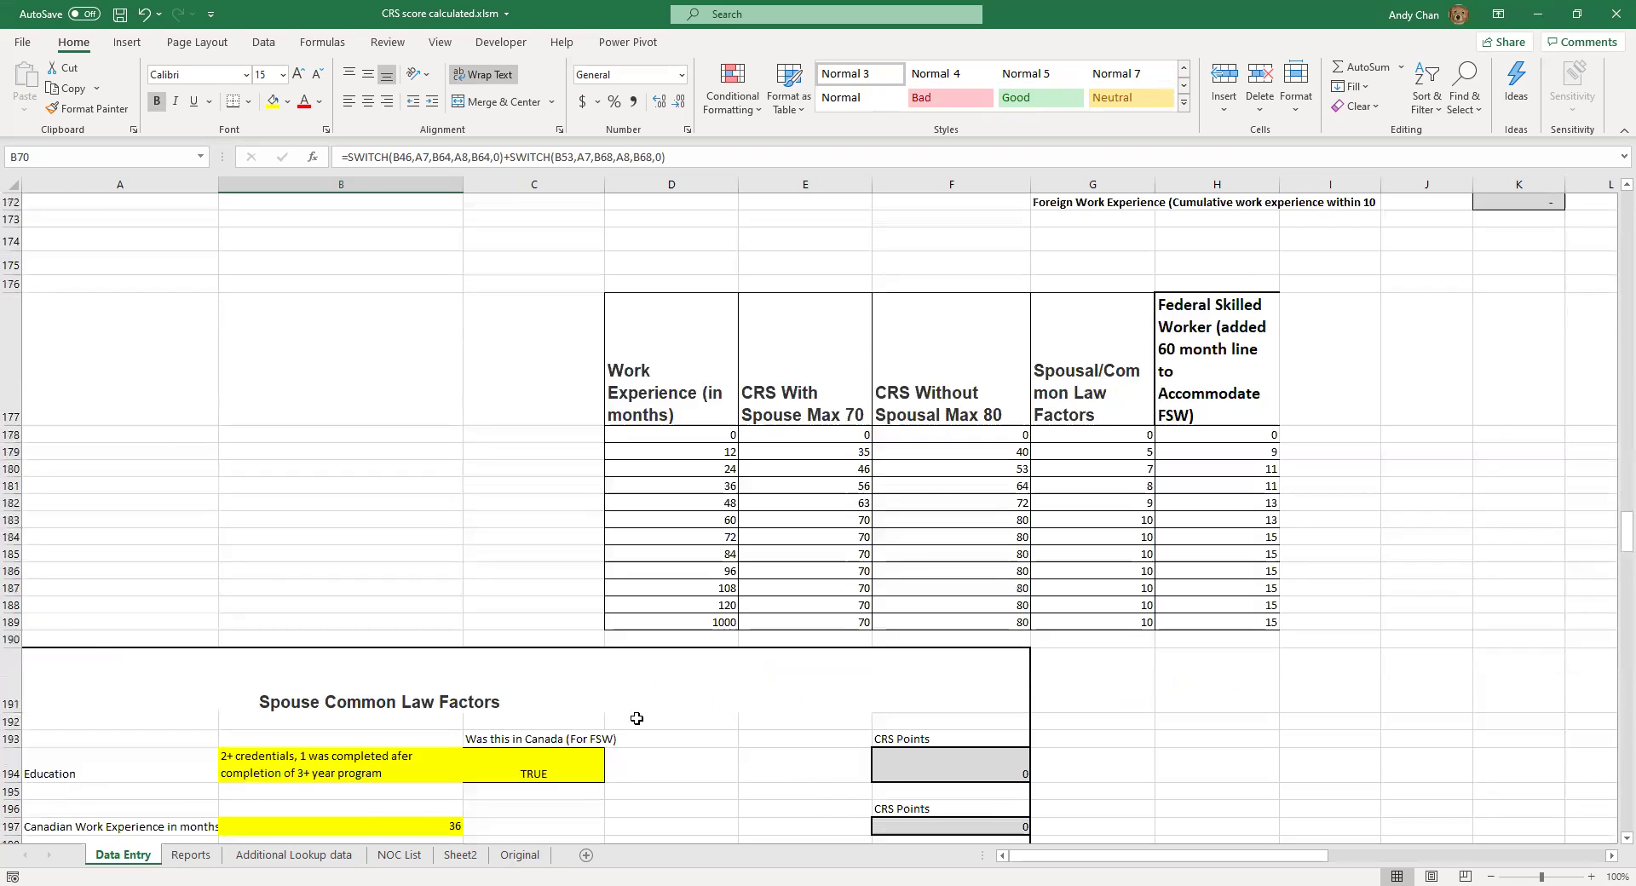
scroll(638, 712, down, 13)
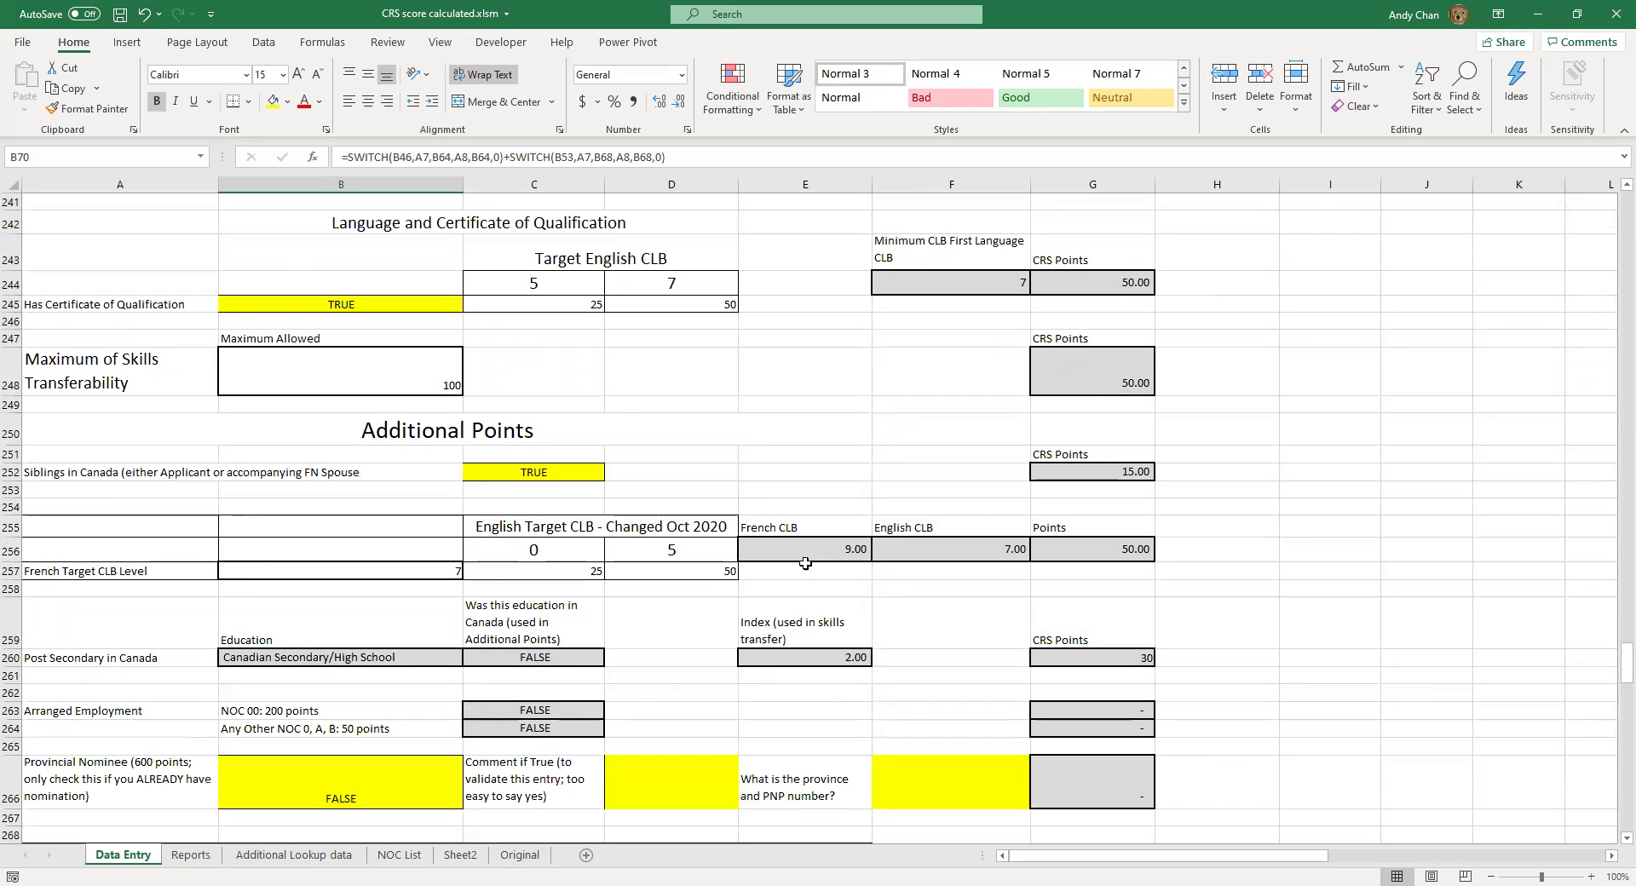
click(595, 575)
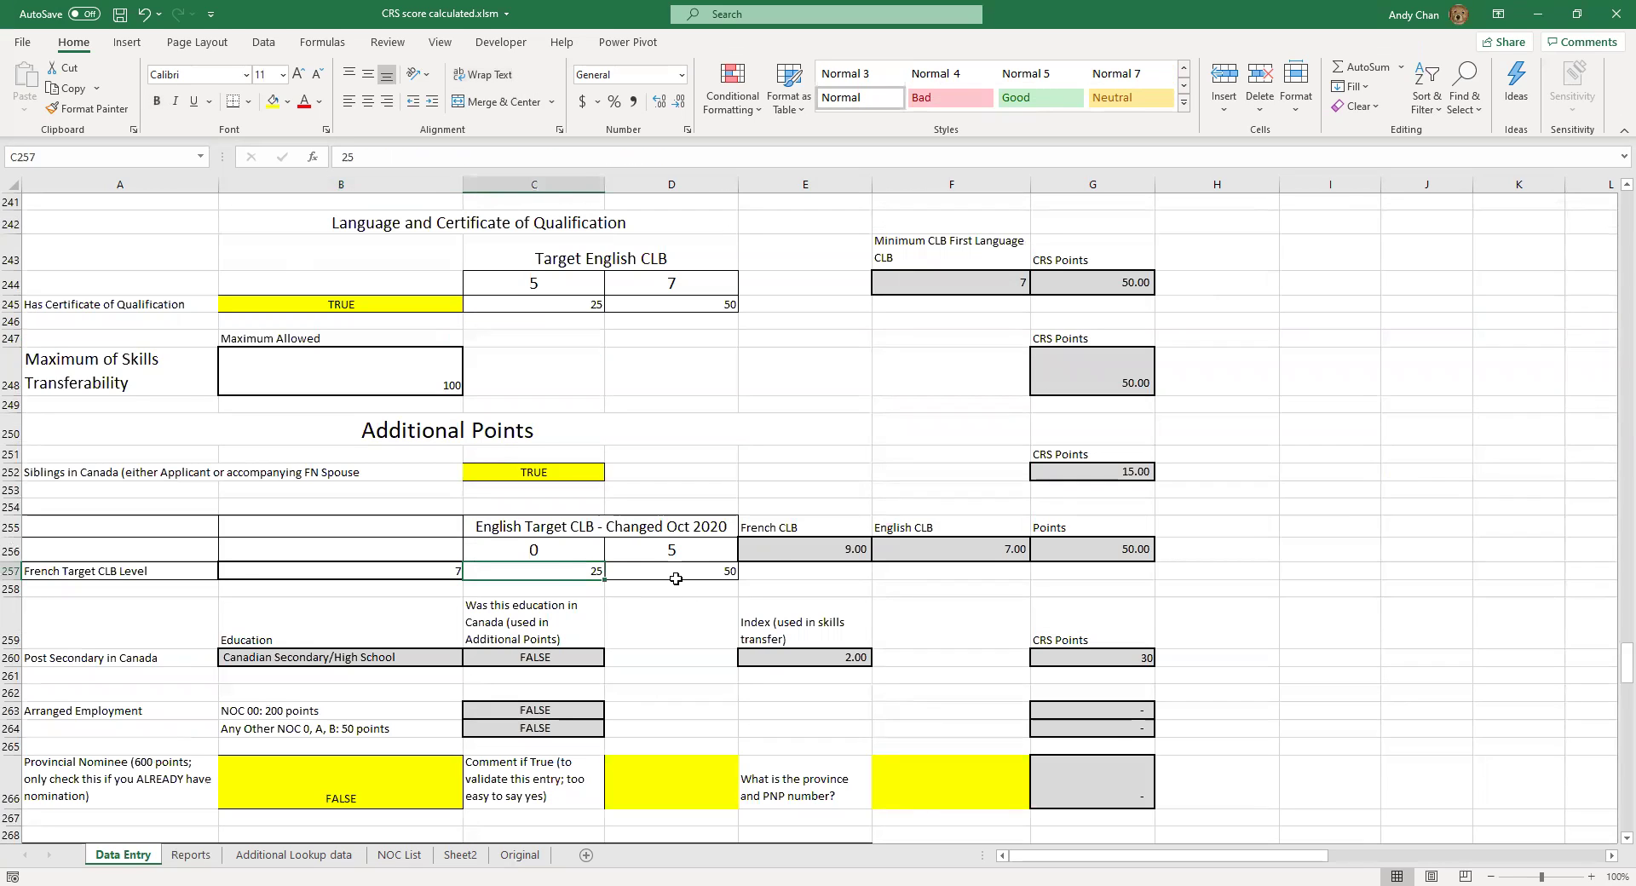
click(809, 549)
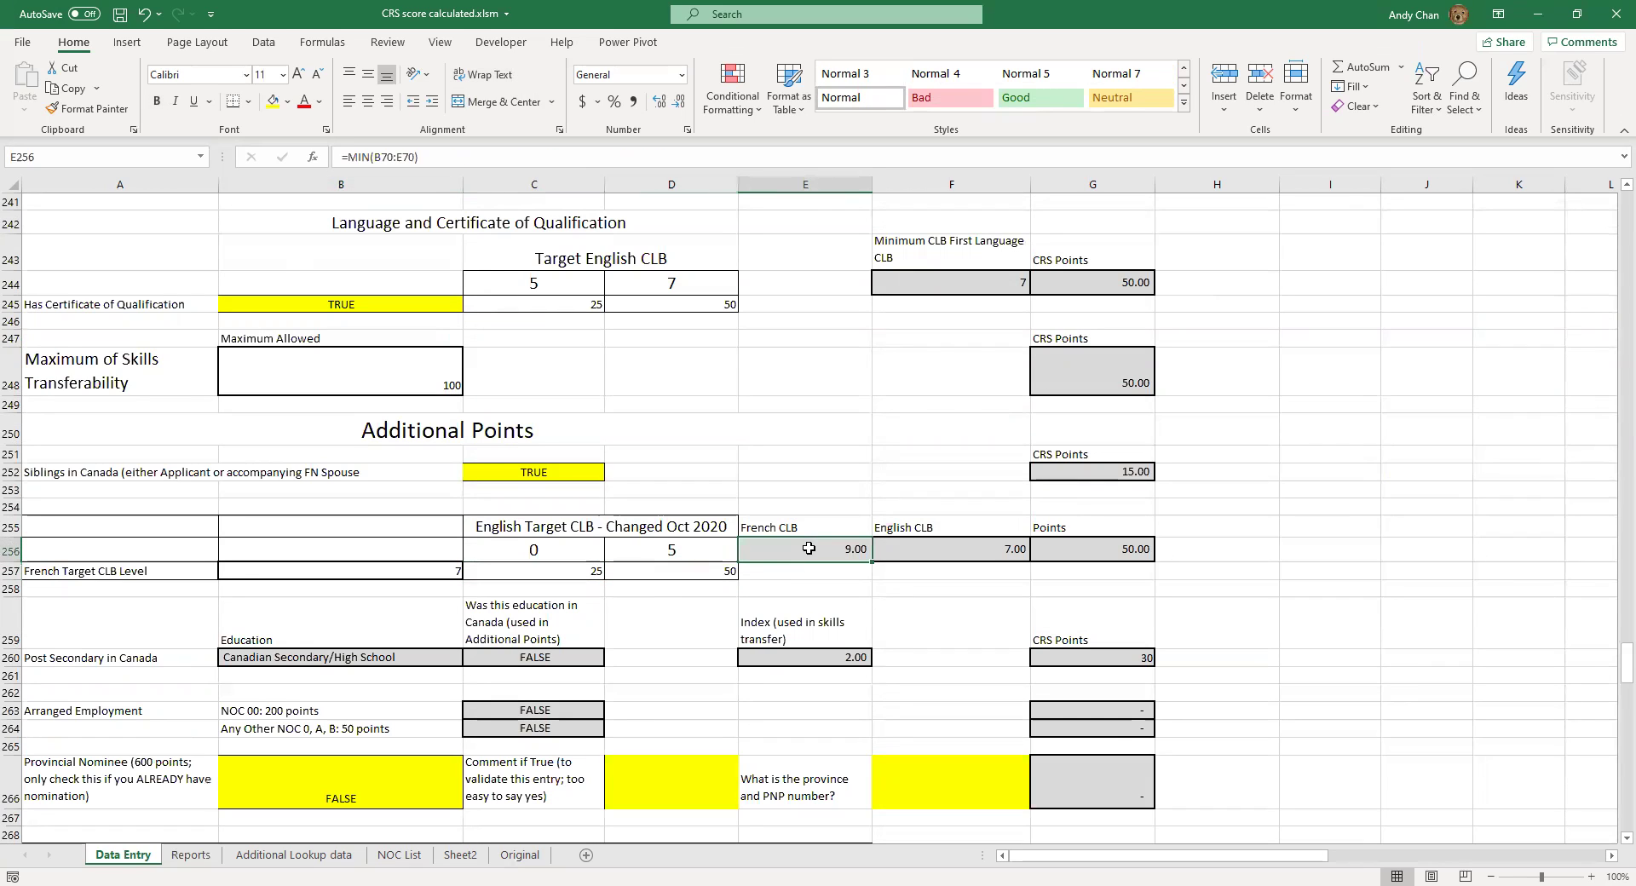
click(950, 549)
click(1108, 547)
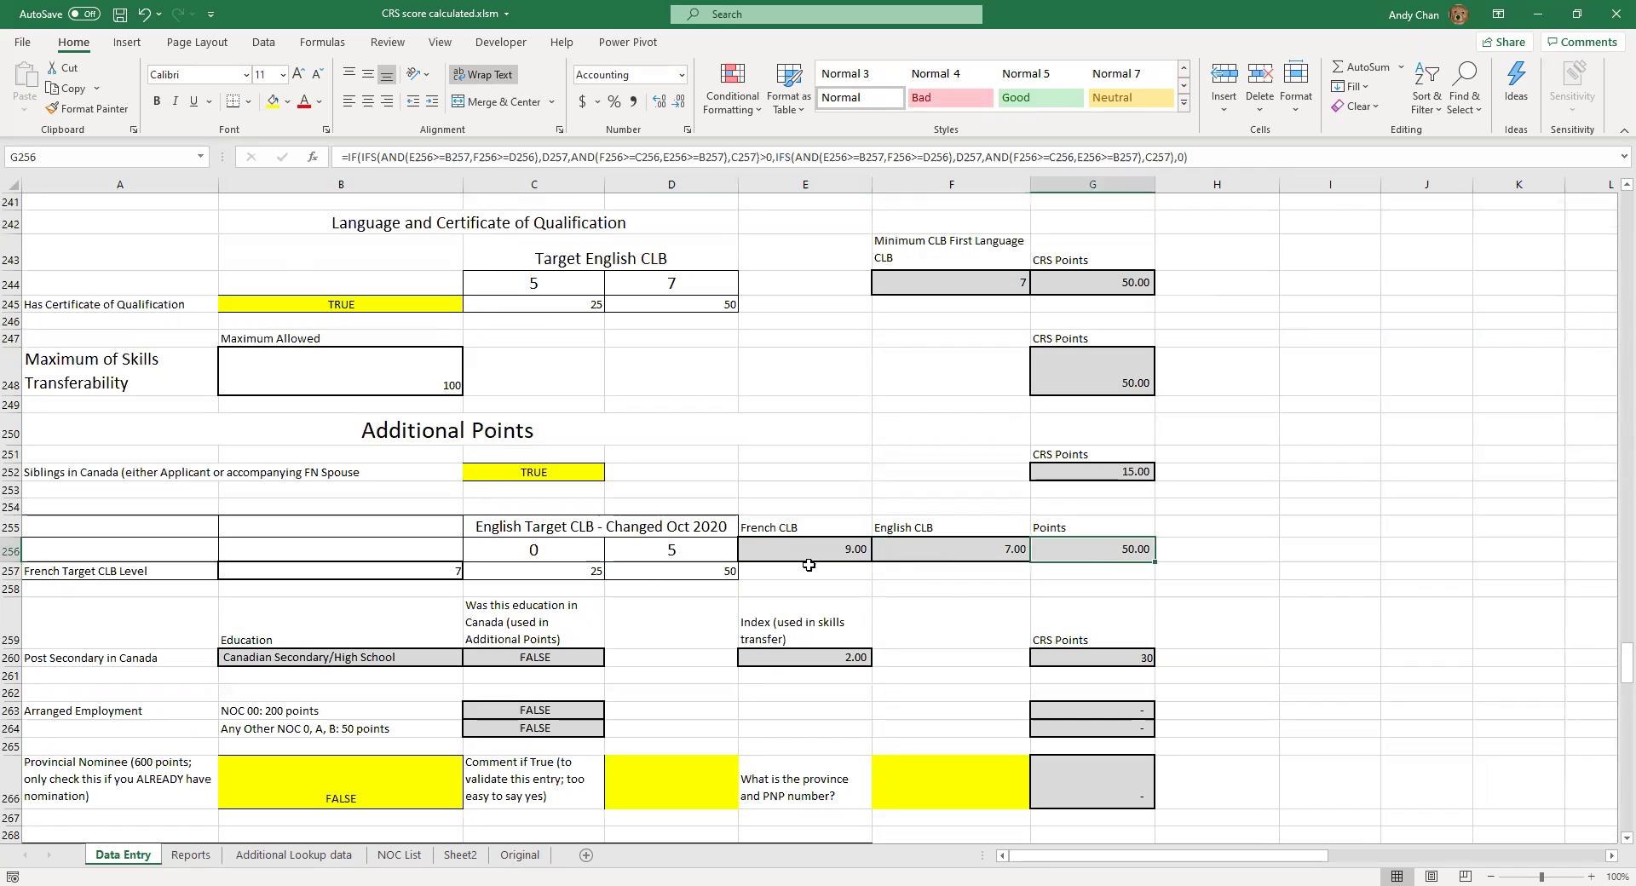
Return past the work experience table and settlement funds question to the marital status input in the CRS Scoring section
scroll(809, 565, up, 20)
scroll(605, 642, up, 14)
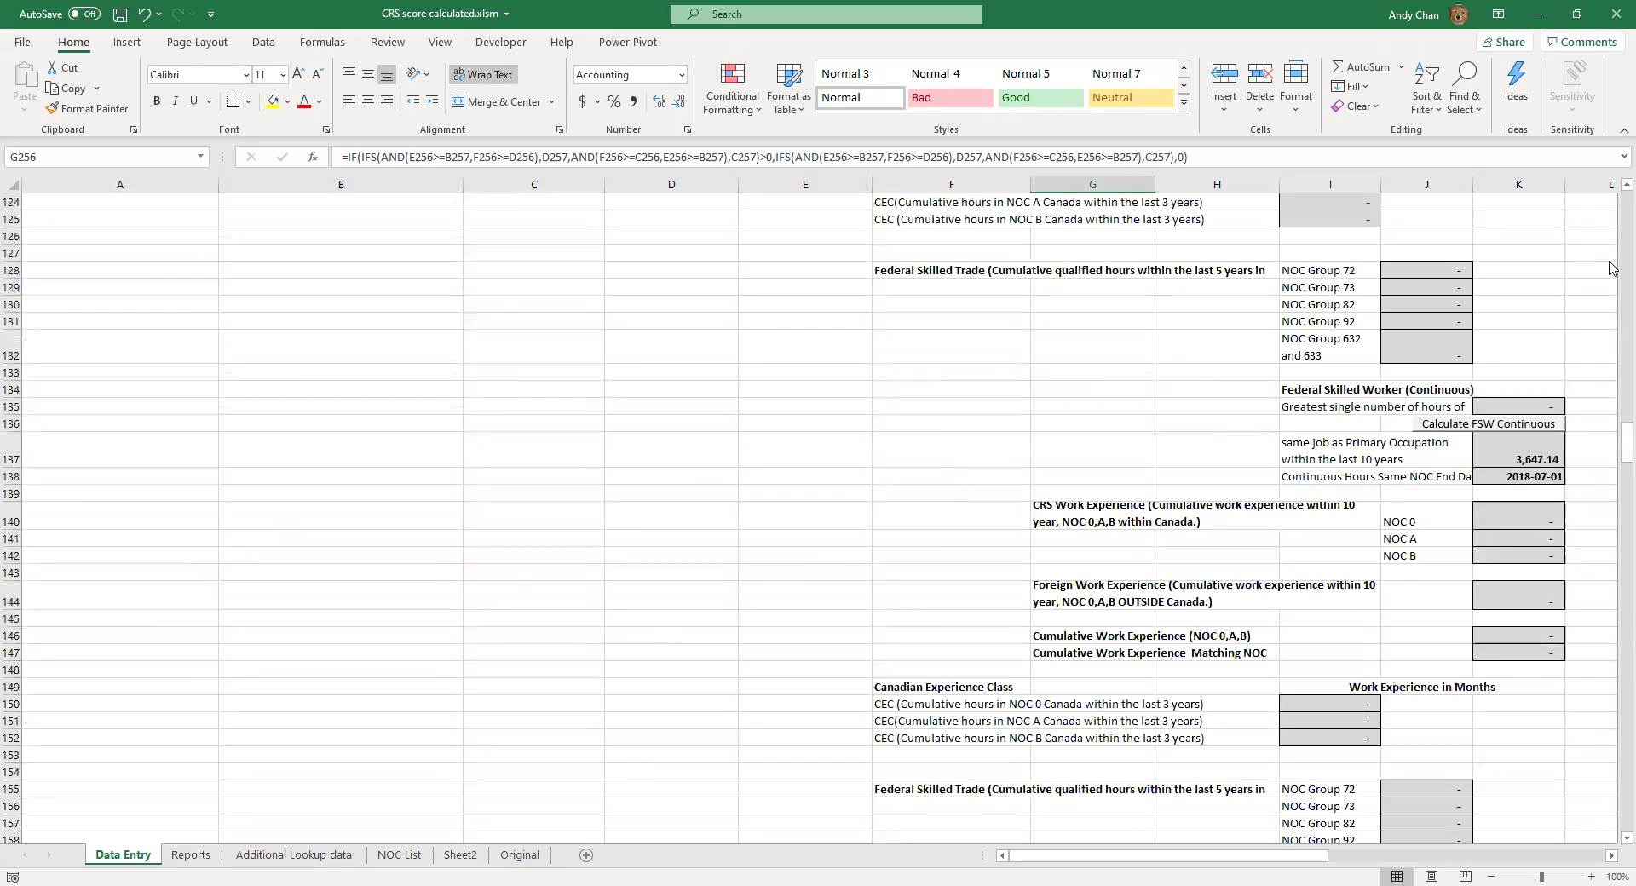
scroll(1611, 379, up, 10)
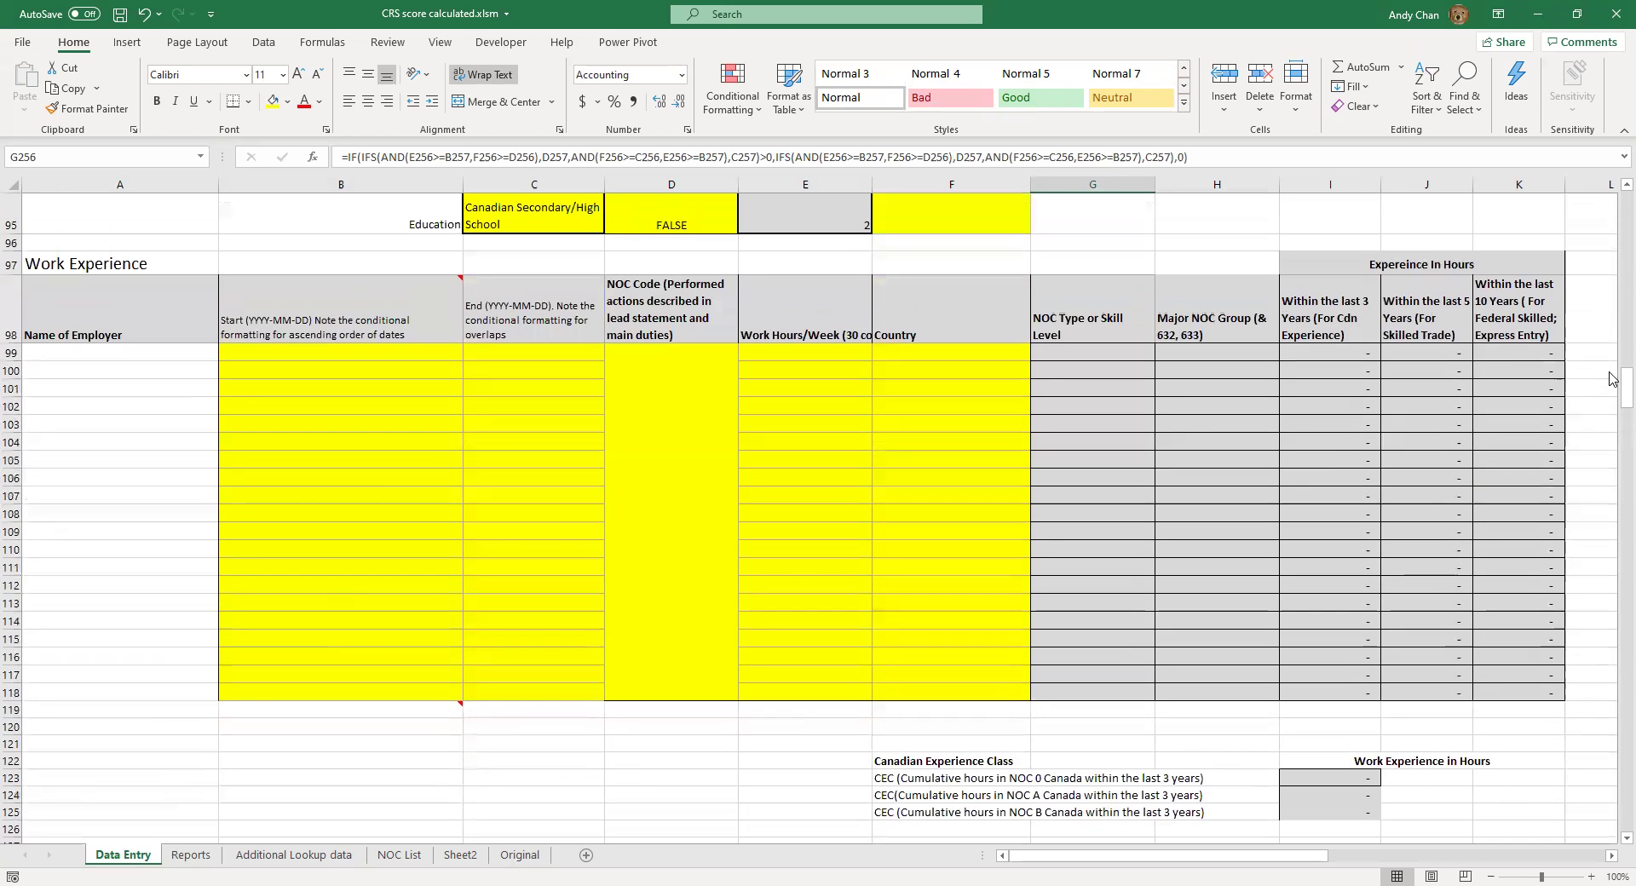
drag(1625, 385, 1609, 239)
click(865, 406)
click(750, 372)
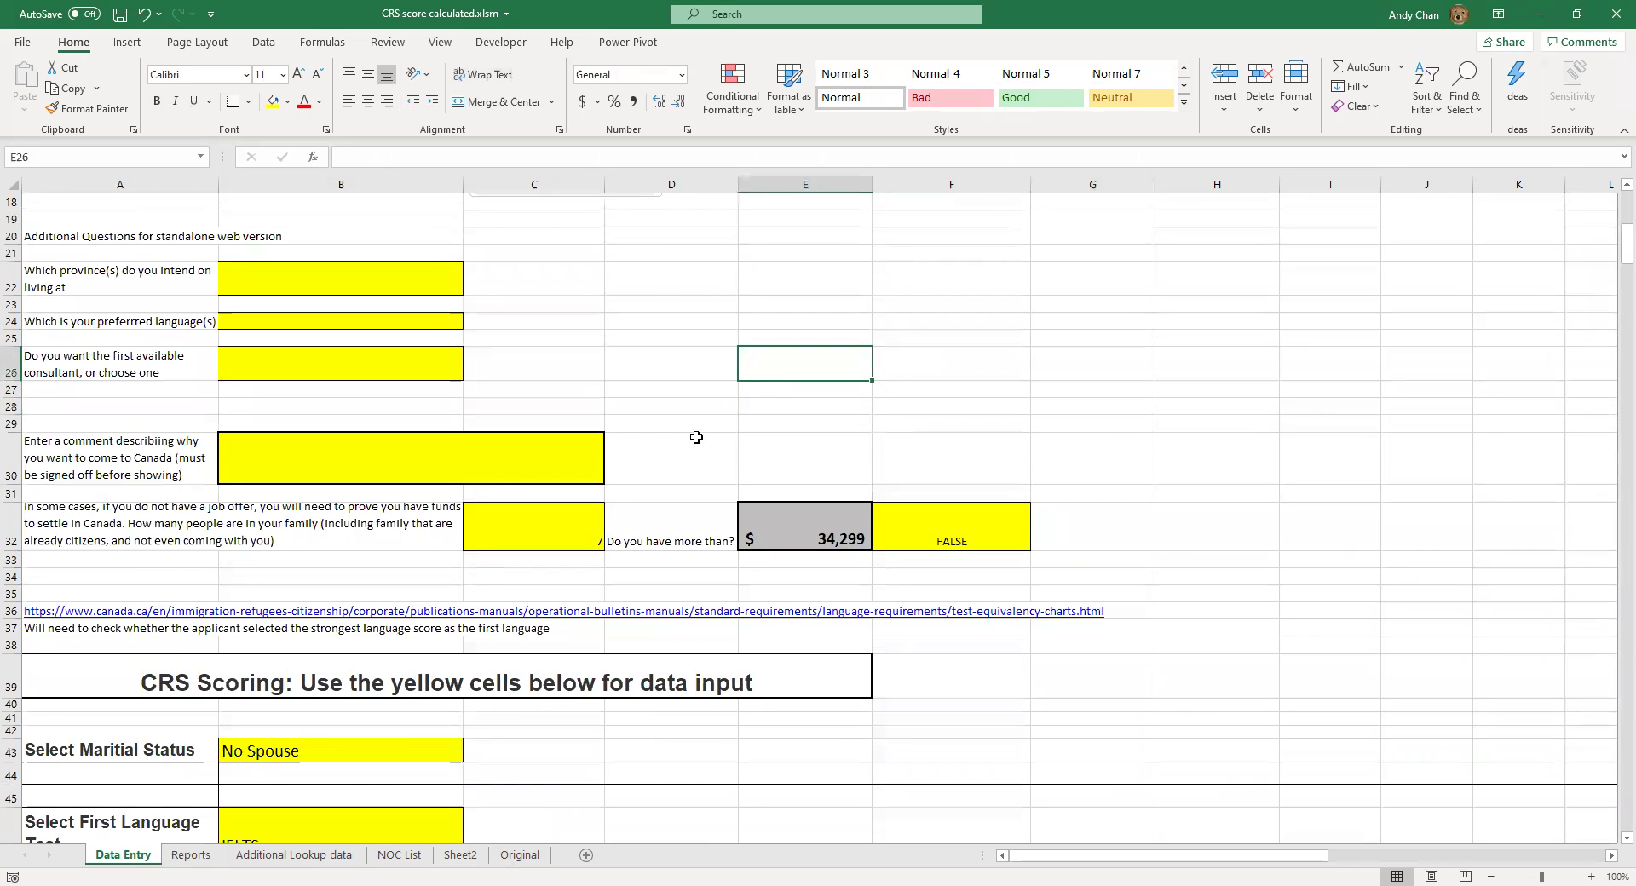
scroll(695, 436, up, 2)
scroll(682, 464, down, 2)
scroll(688, 476, down, 3)
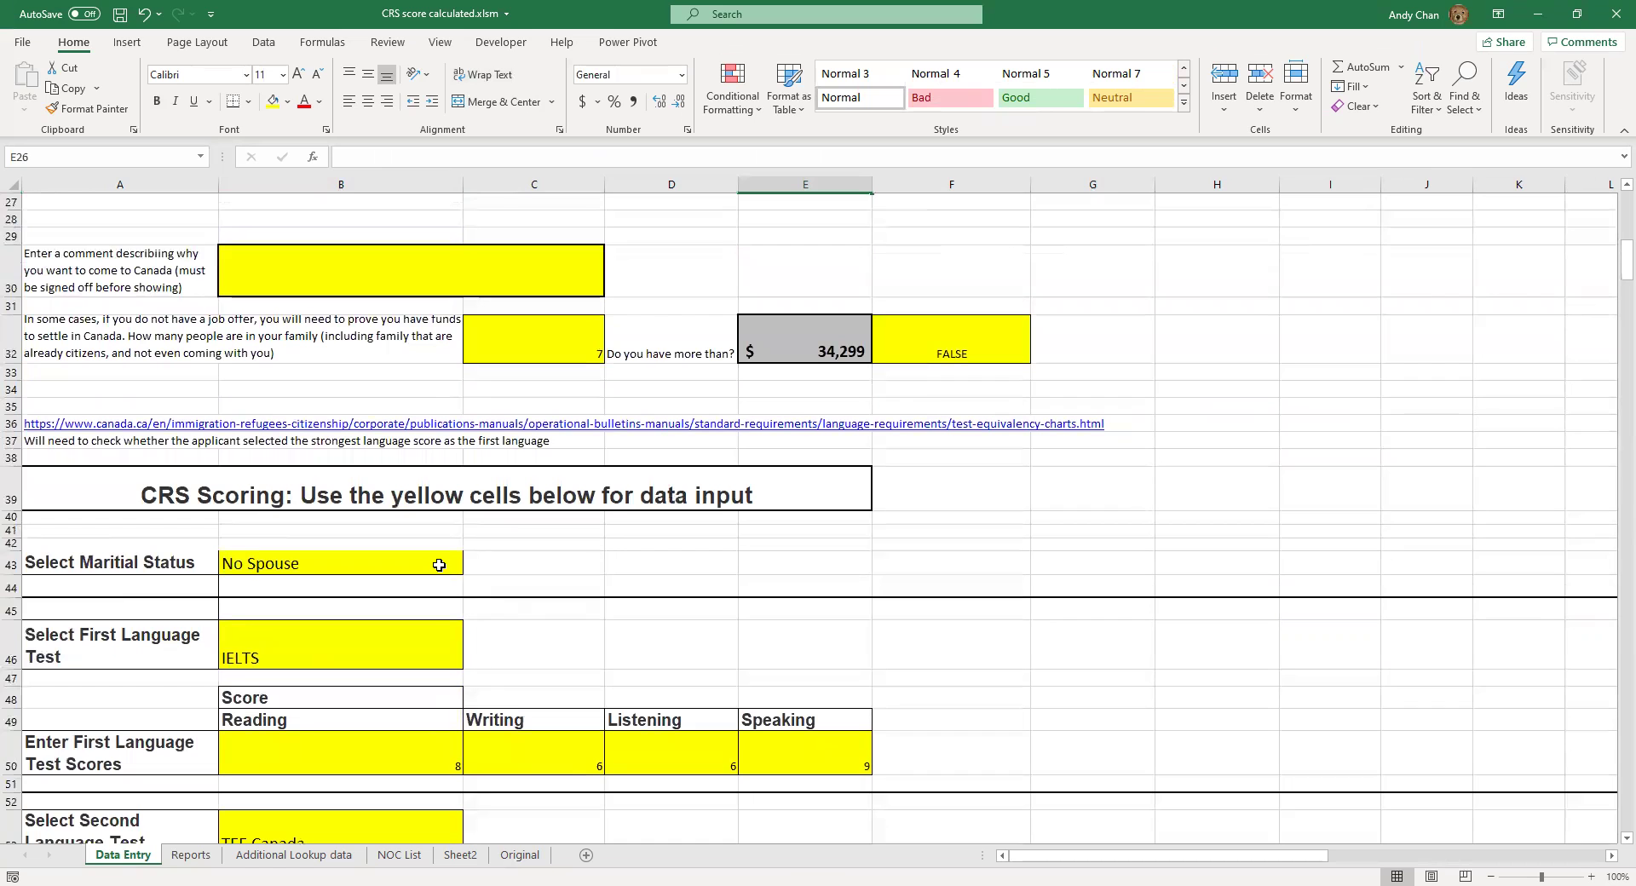
click(439, 565)
scroll(540, 617, down, 1)
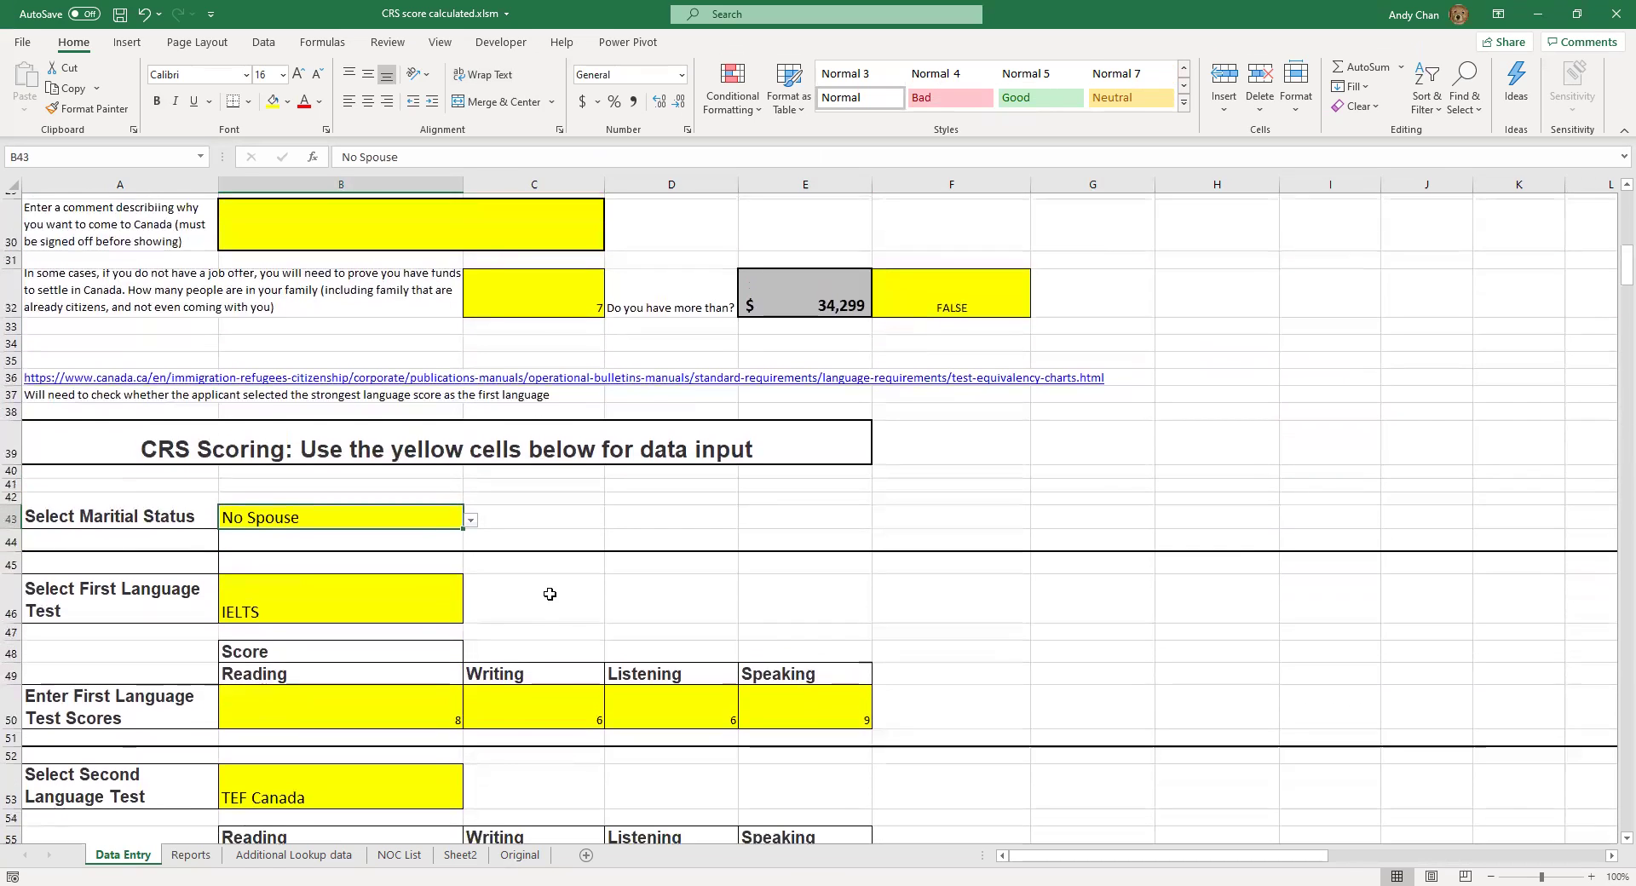
Review the marital status and language test reference lists, the CRS Score Results and the additional questions, finishing on the comment cell
scroll(550, 594, up, 7)
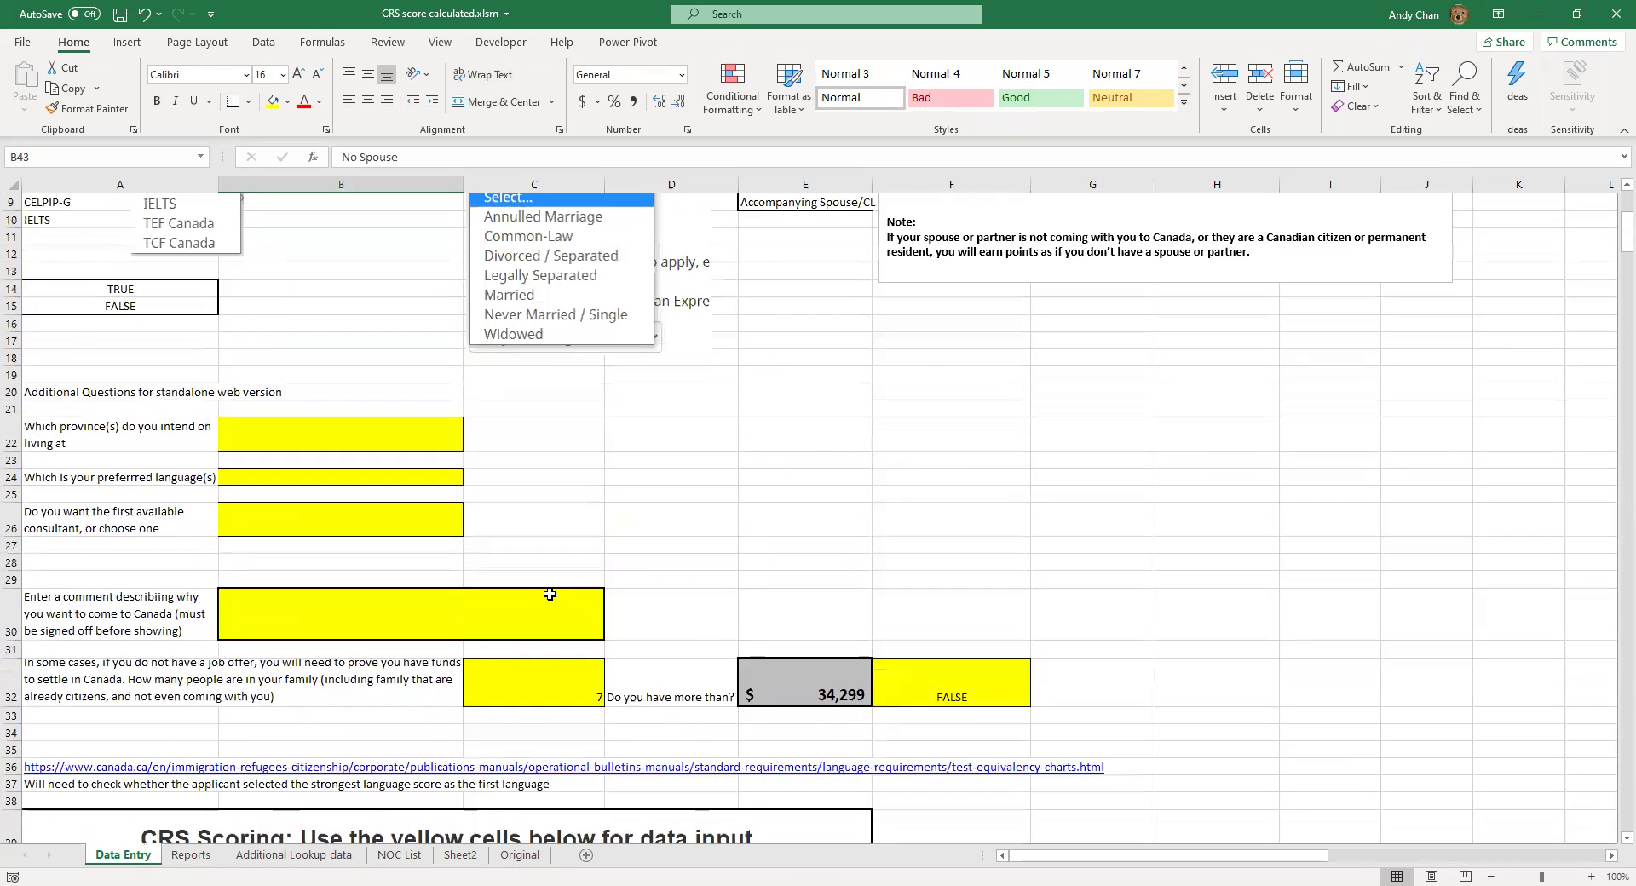
scroll(550, 594, up, 1)
scroll(550, 594, down, 11)
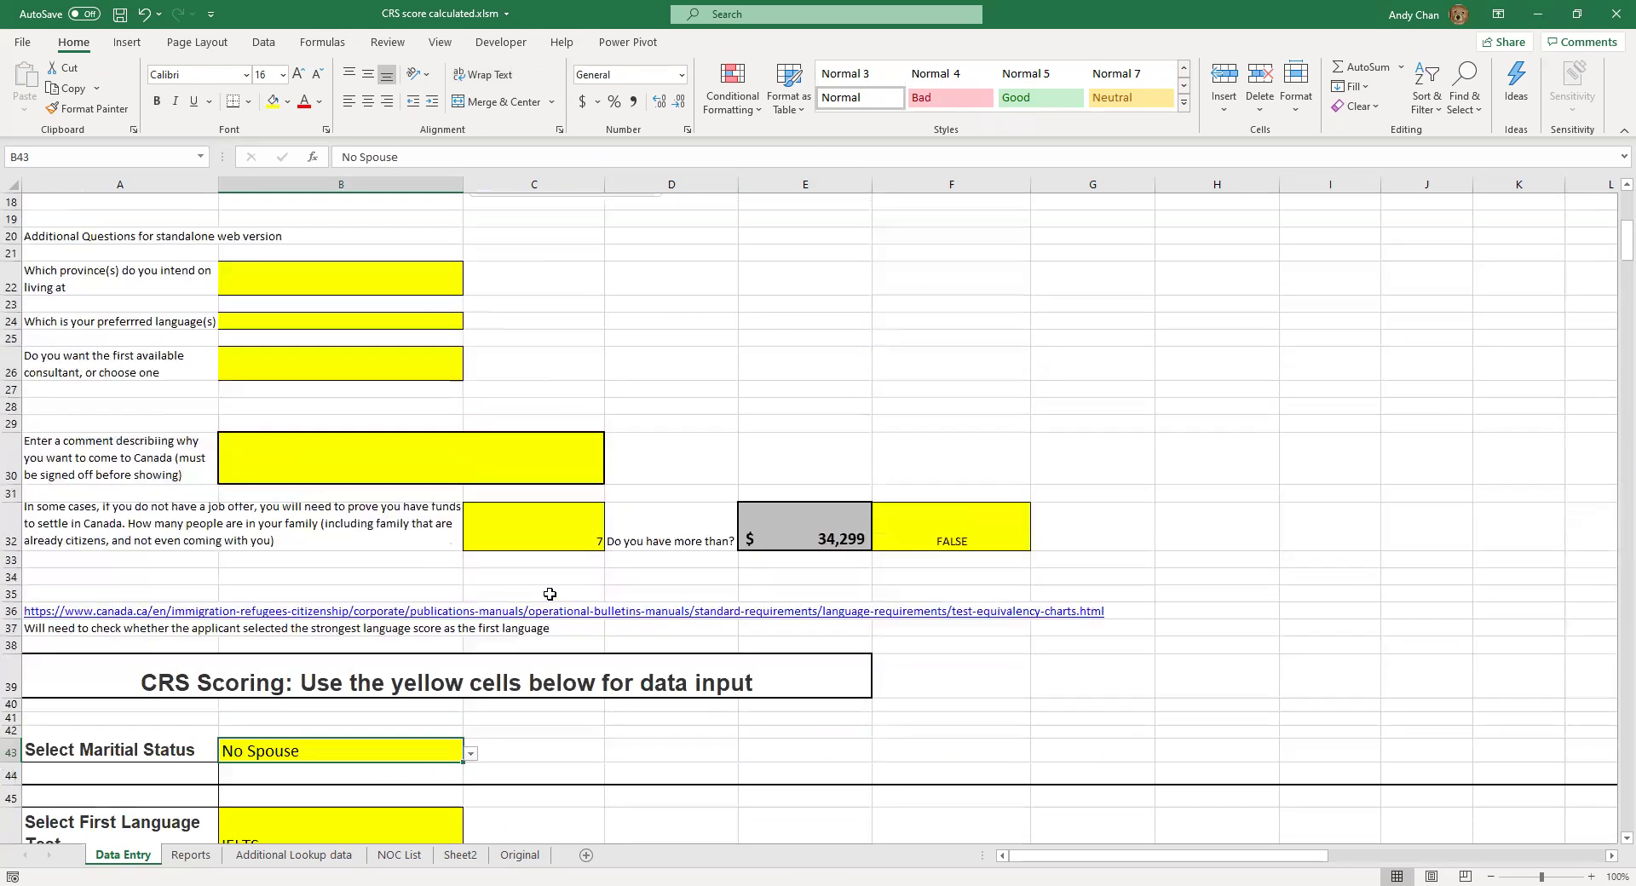
scroll(550, 594, down, 7)
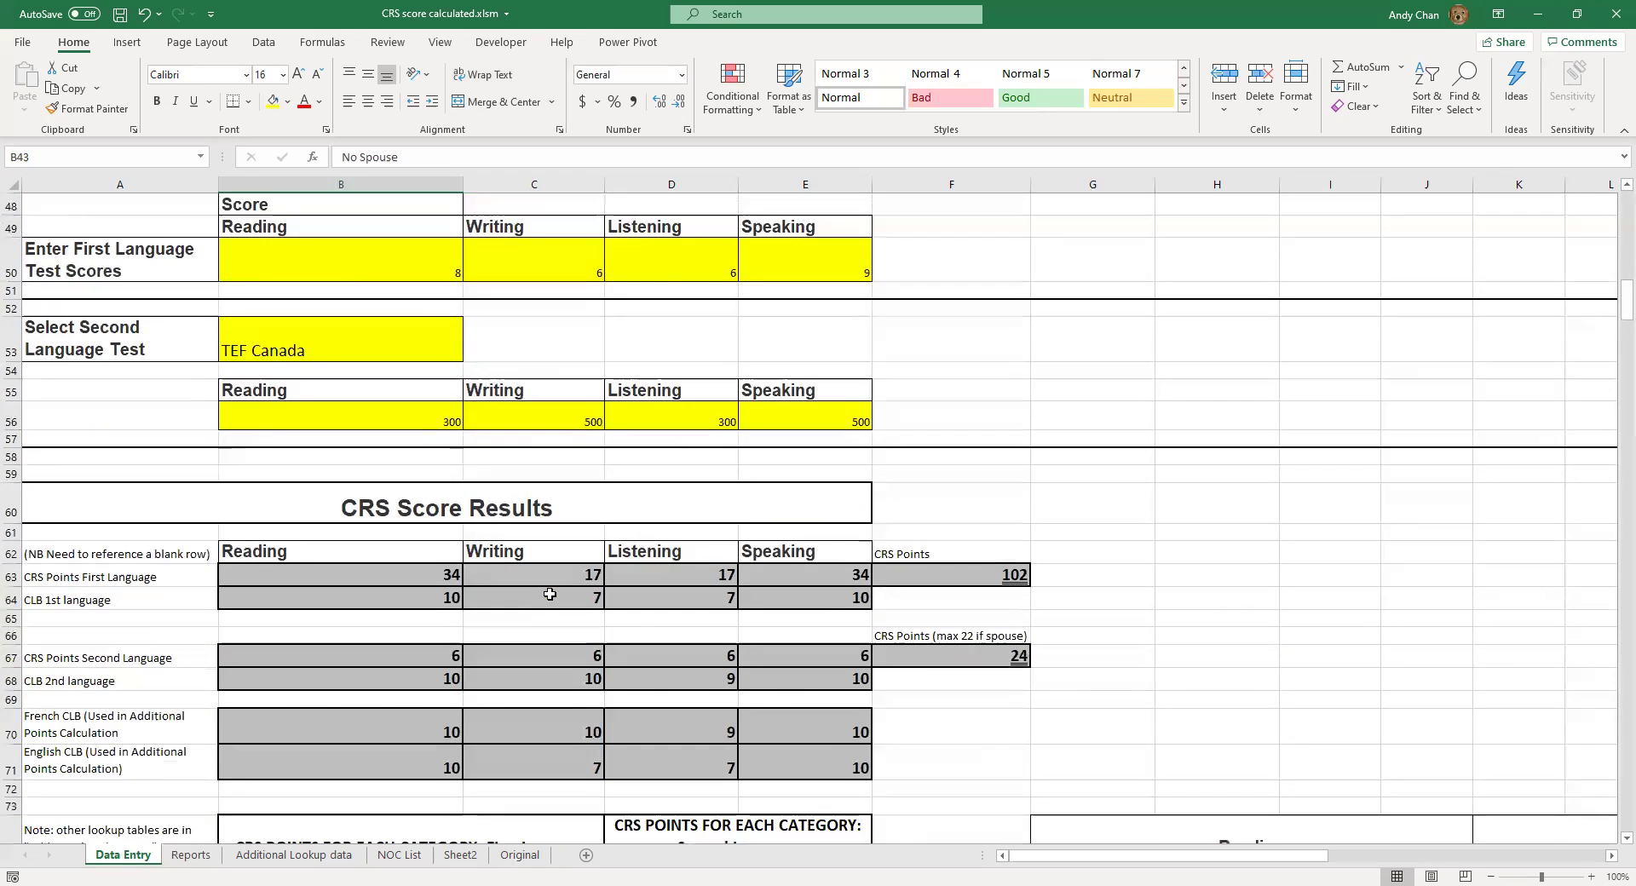
scroll(549, 590, up, 12)
scroll(550, 590, up, 9)
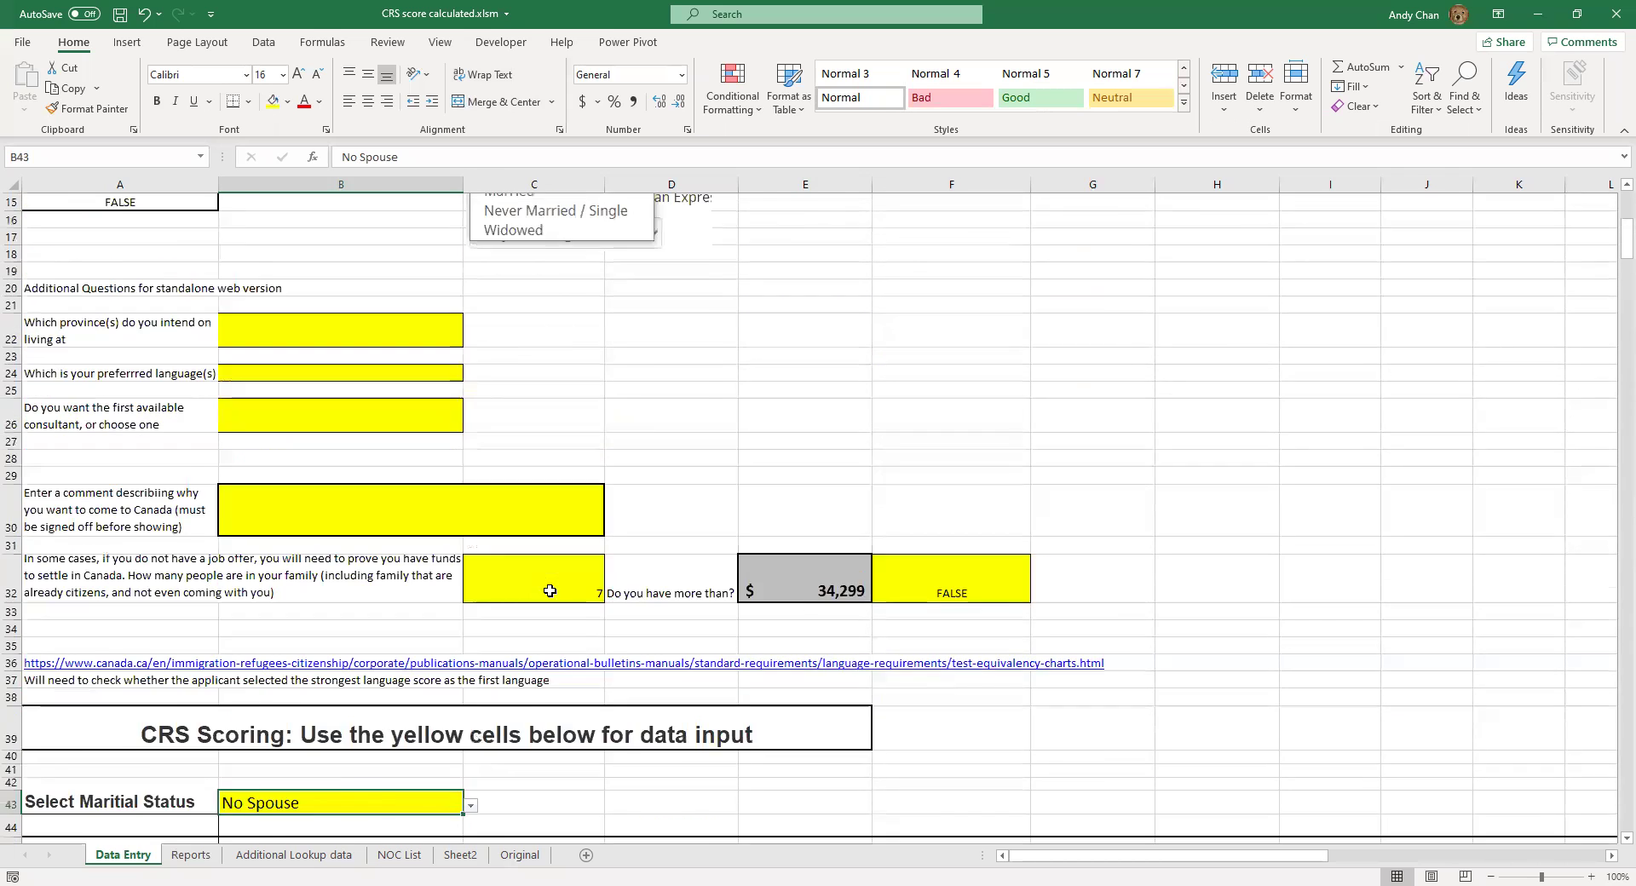
click(594, 567)
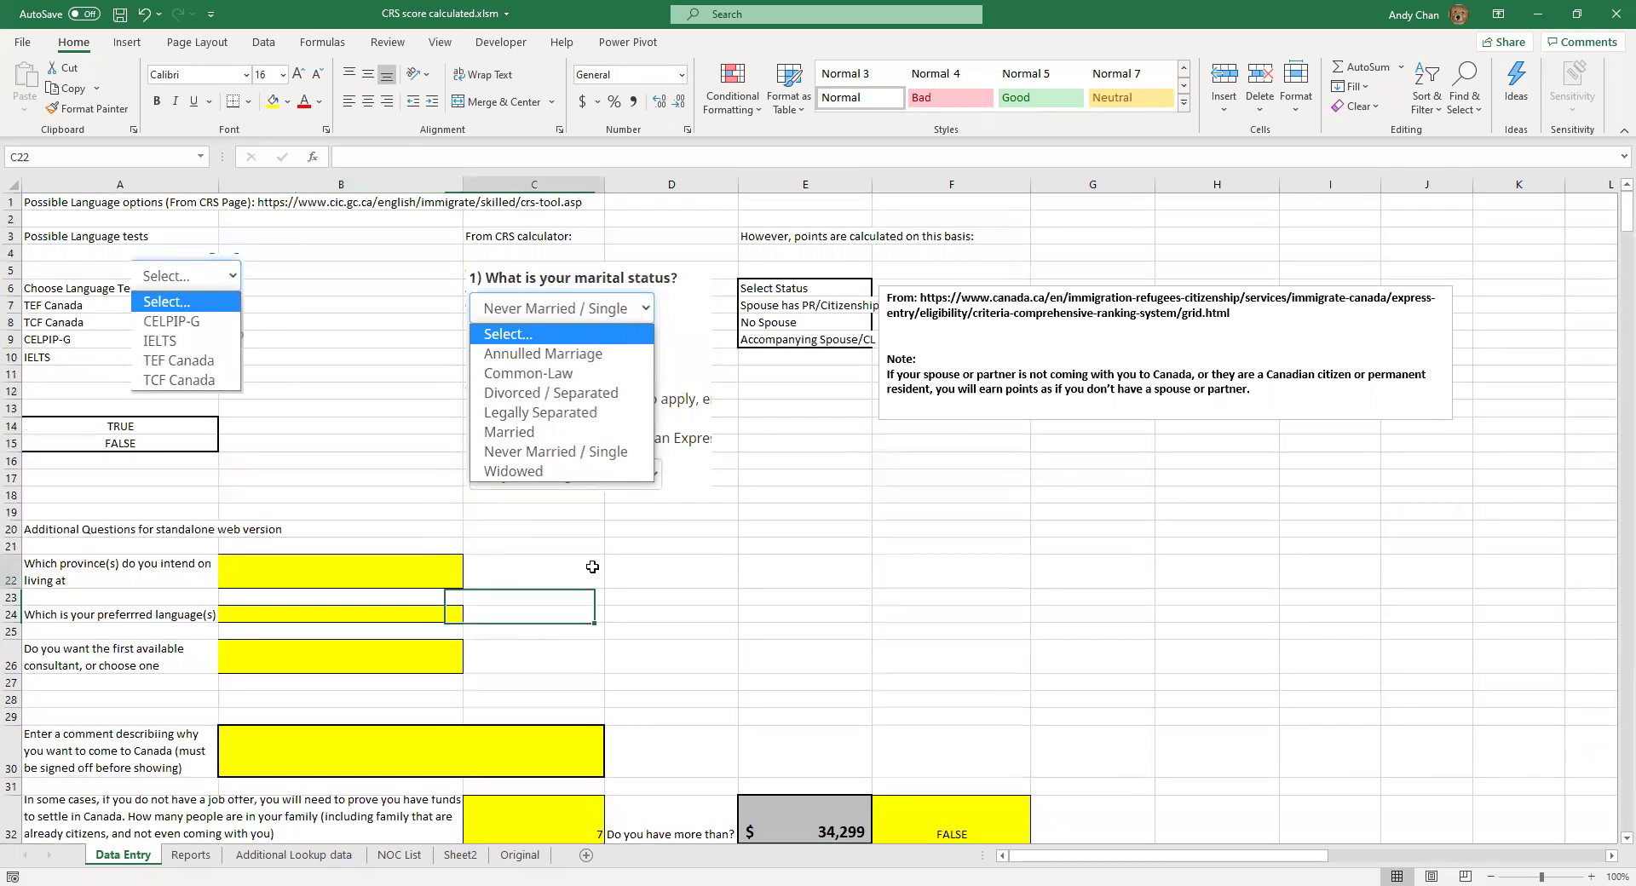
scroll(631, 603, down, 2)
scroll(632, 602, down, 1)
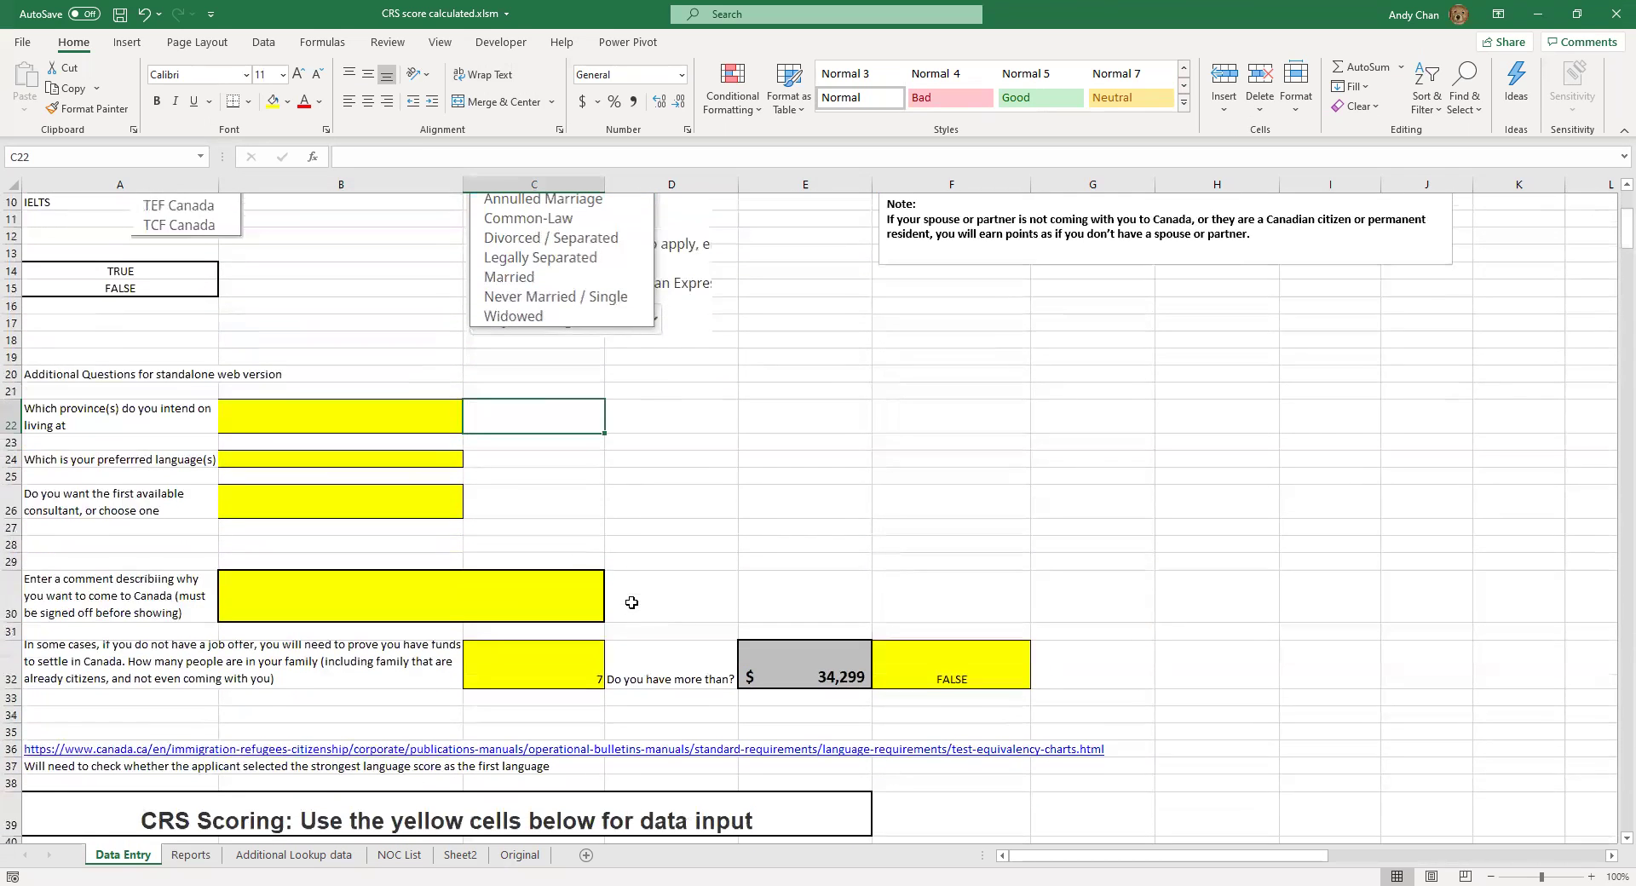
click(534, 580)
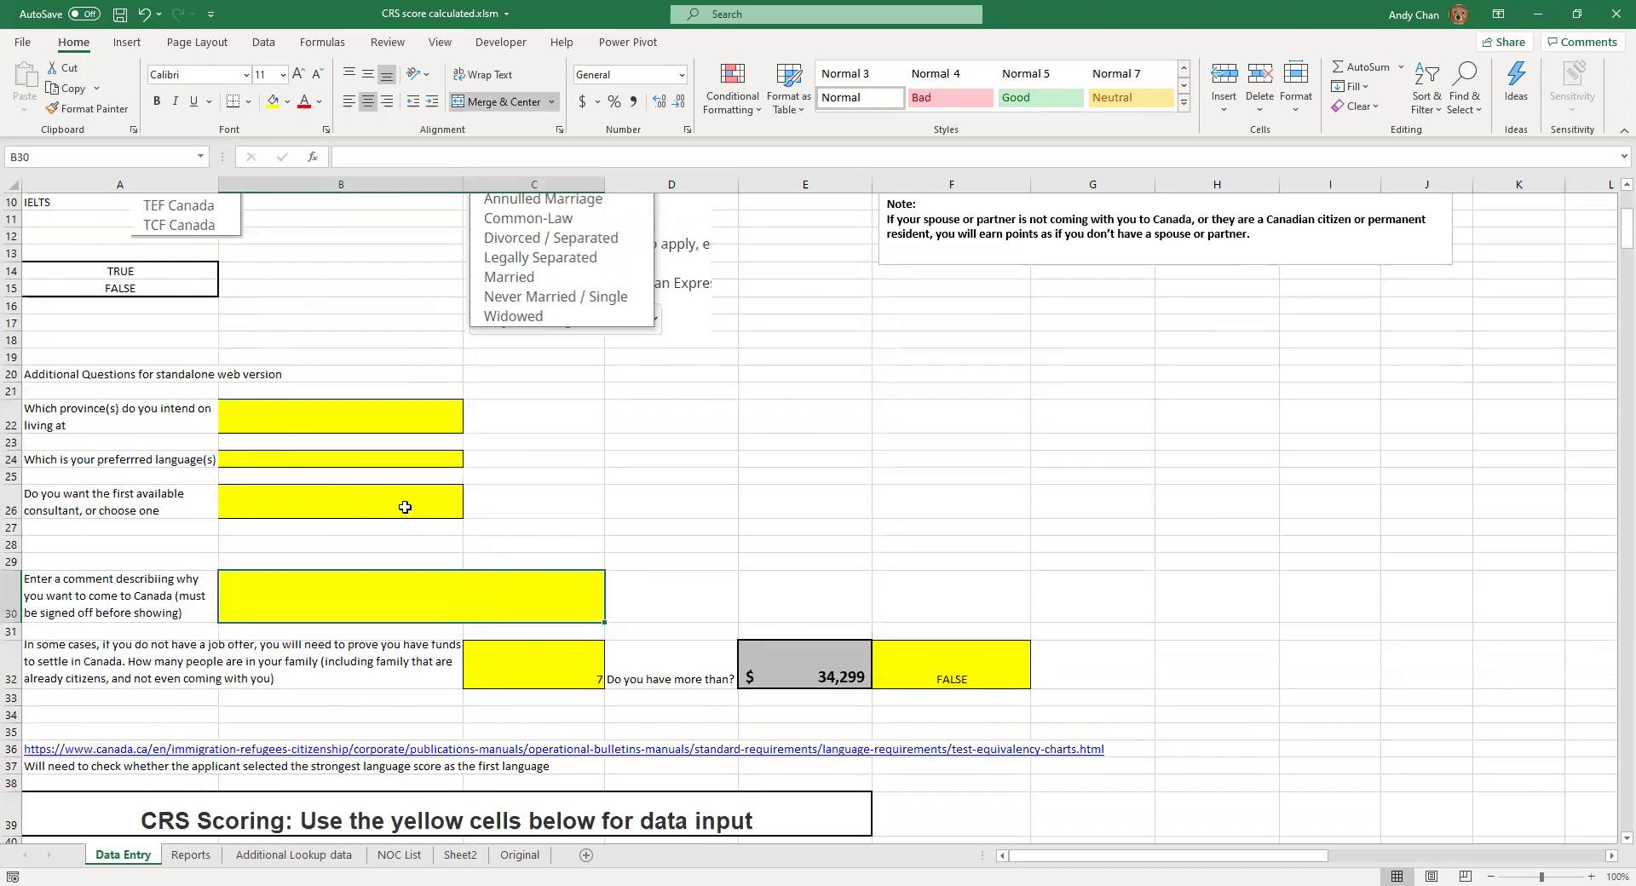
Check the settlement funds table in the Additional Lookup data sheet and return to the language test inputs in Data Entry
scroll(614, 543, up, 3)
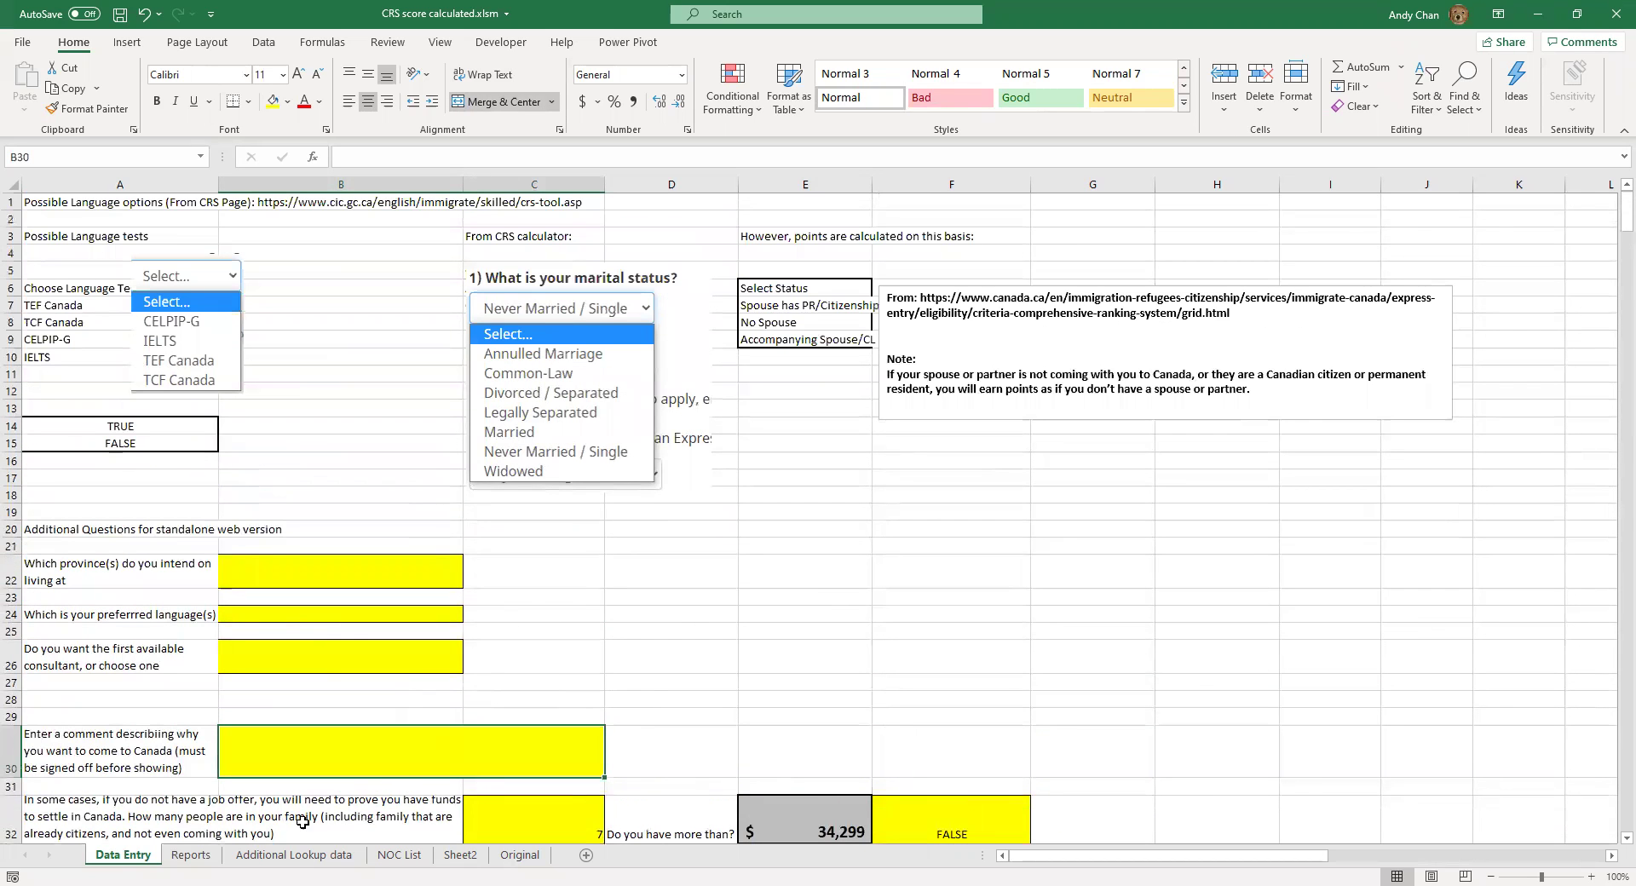
click(271, 855)
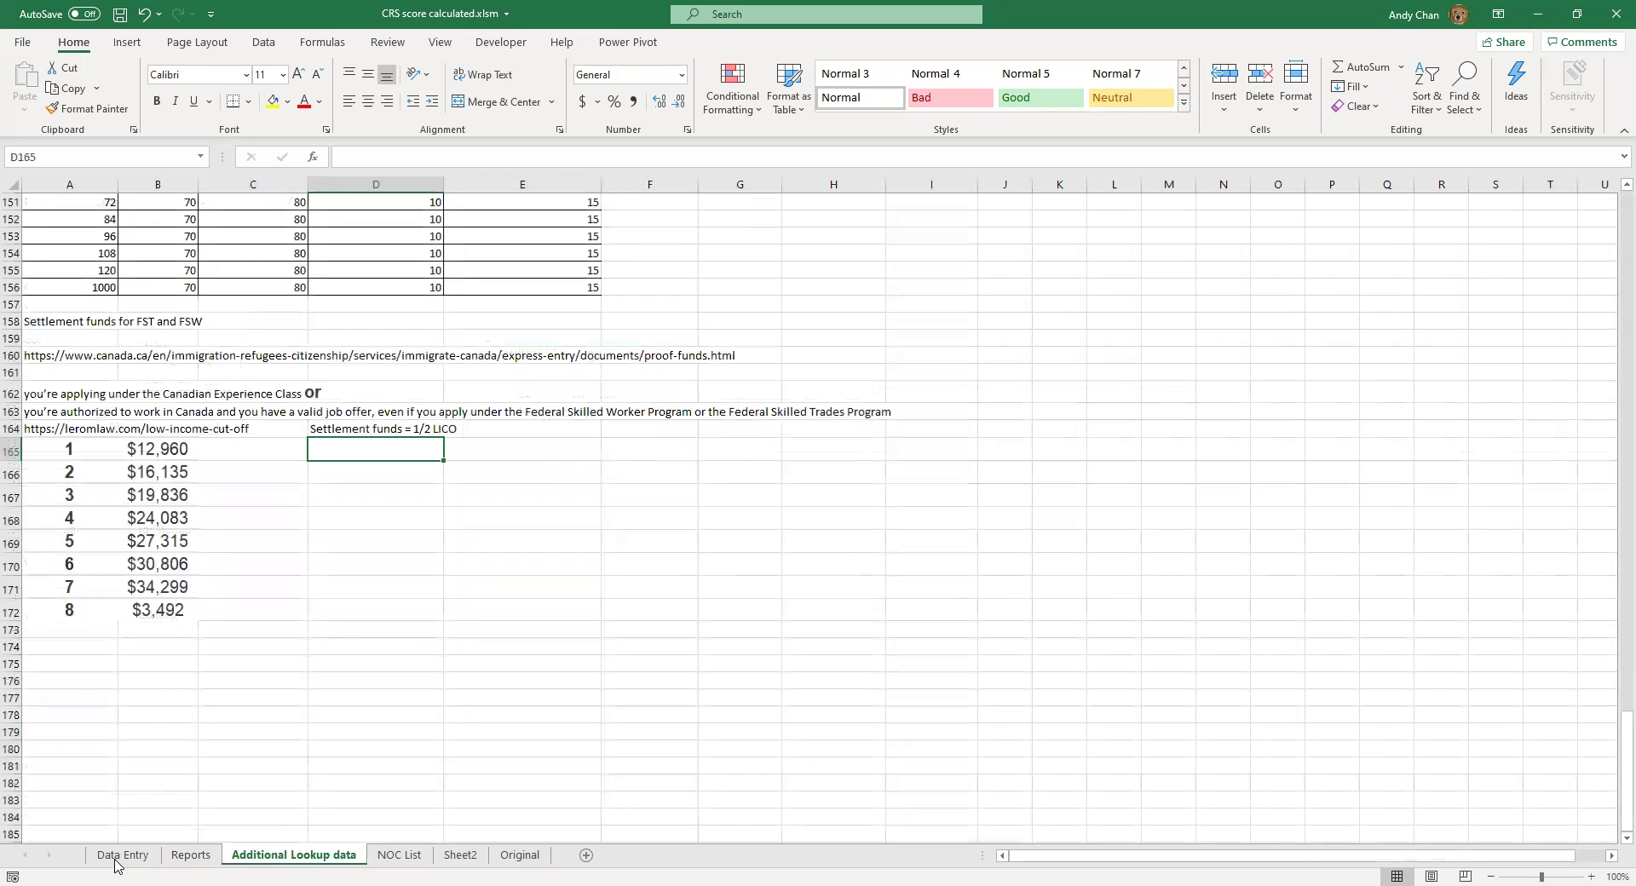
click(150, 857)
scroll(495, 746, down, 5)
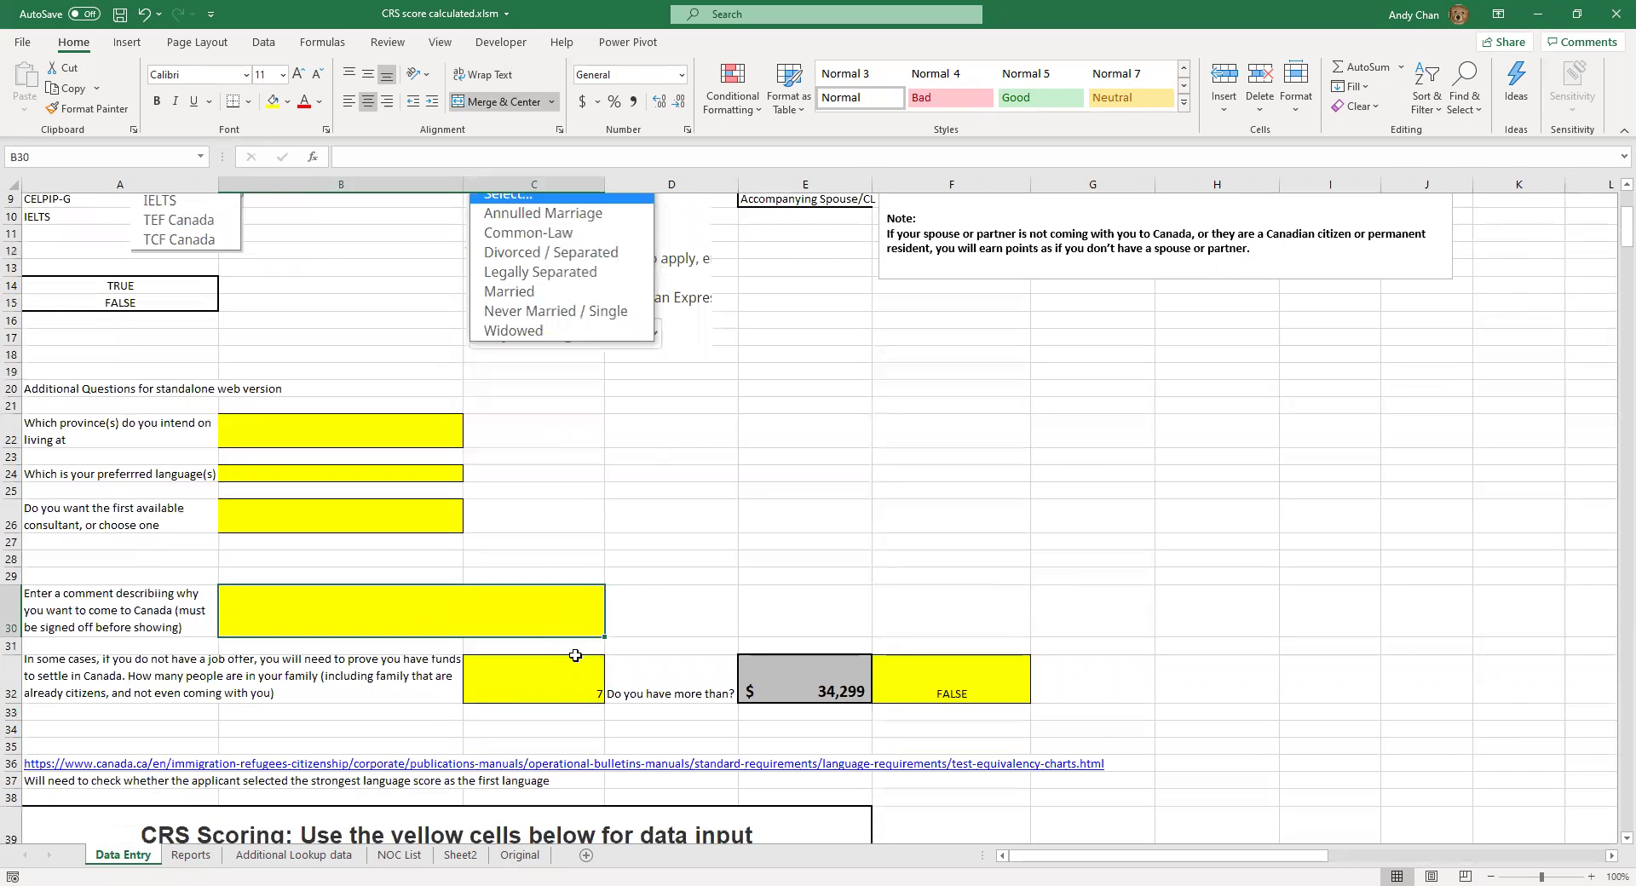
scroll(585, 644, down, 4)
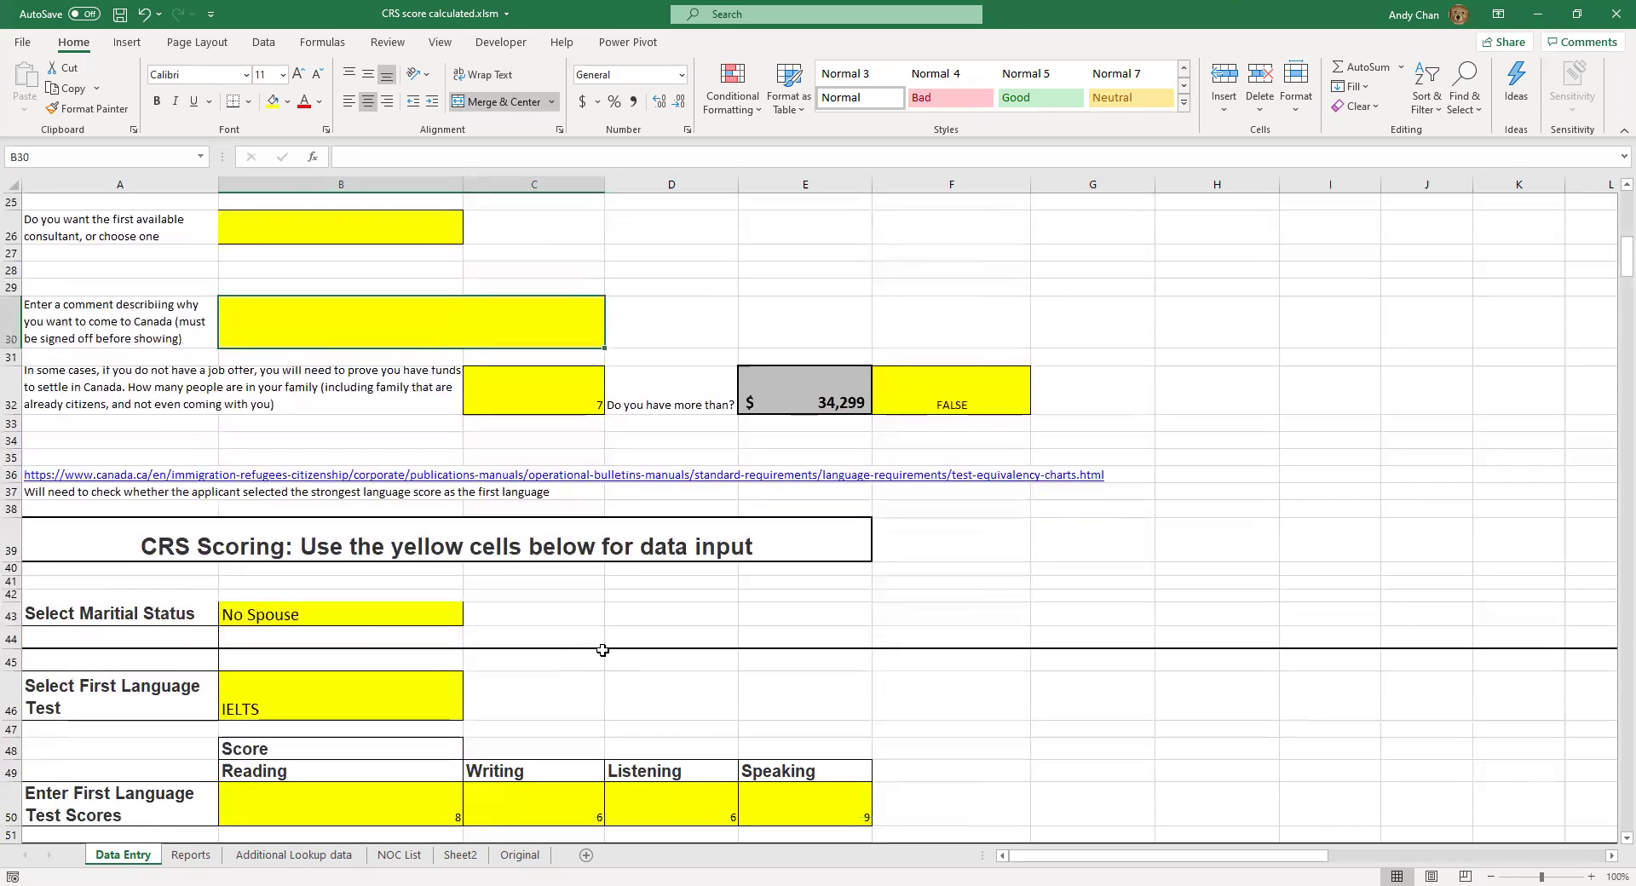
scroll(617, 647, down, 2)
click(622, 652)
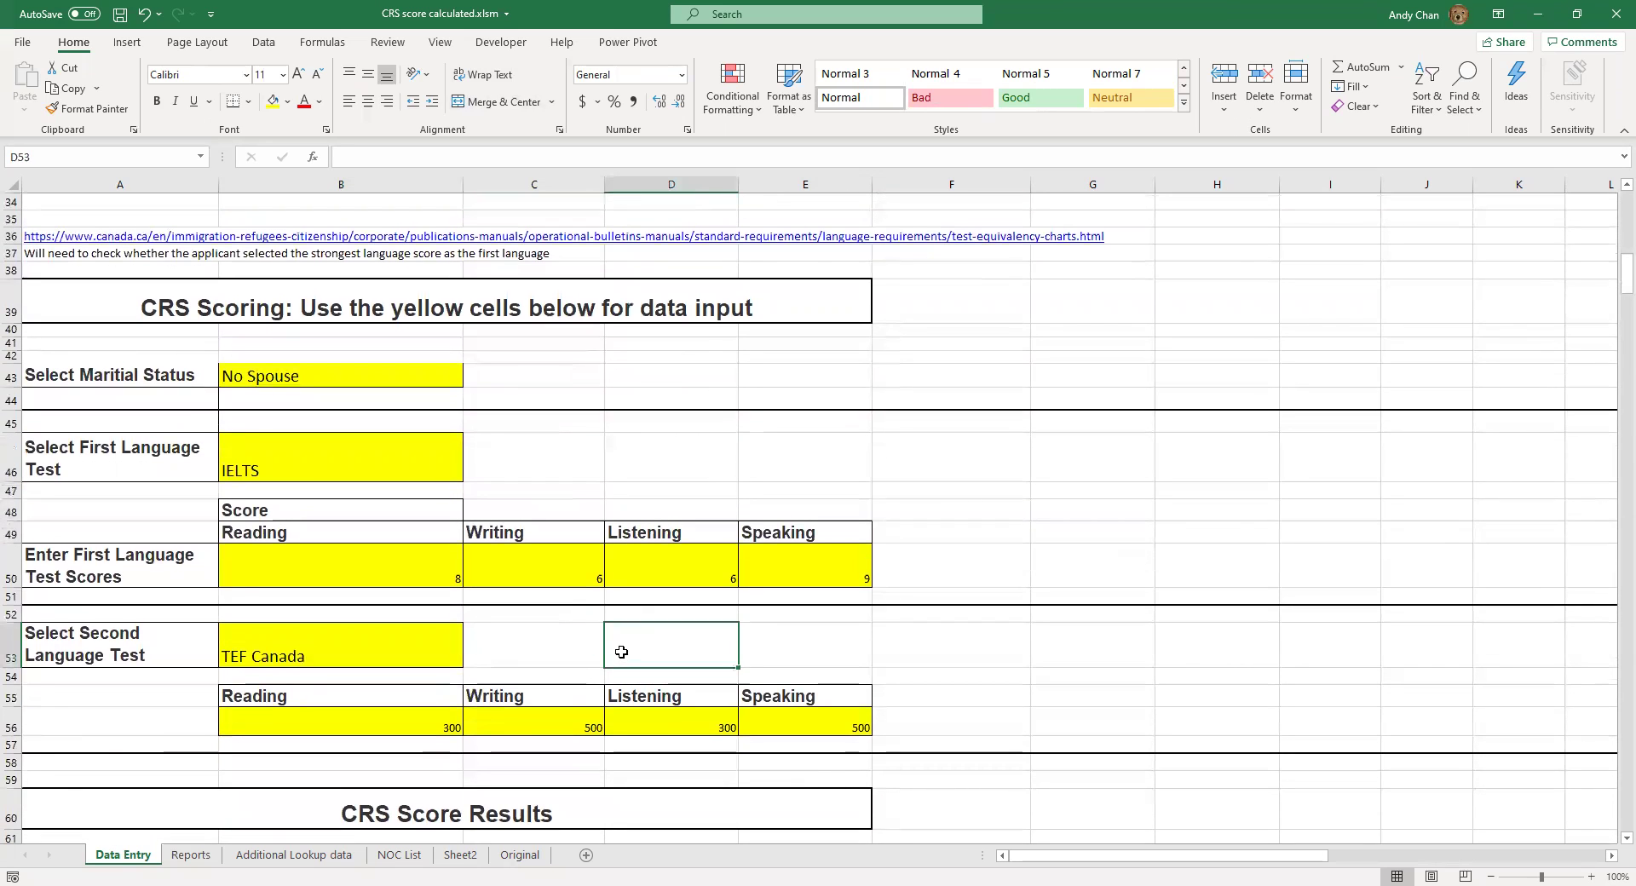
Review the CRS Score Results and the table of CRS points for each CLB level, including the second language points without spouse
scroll(754, 639, down, 3)
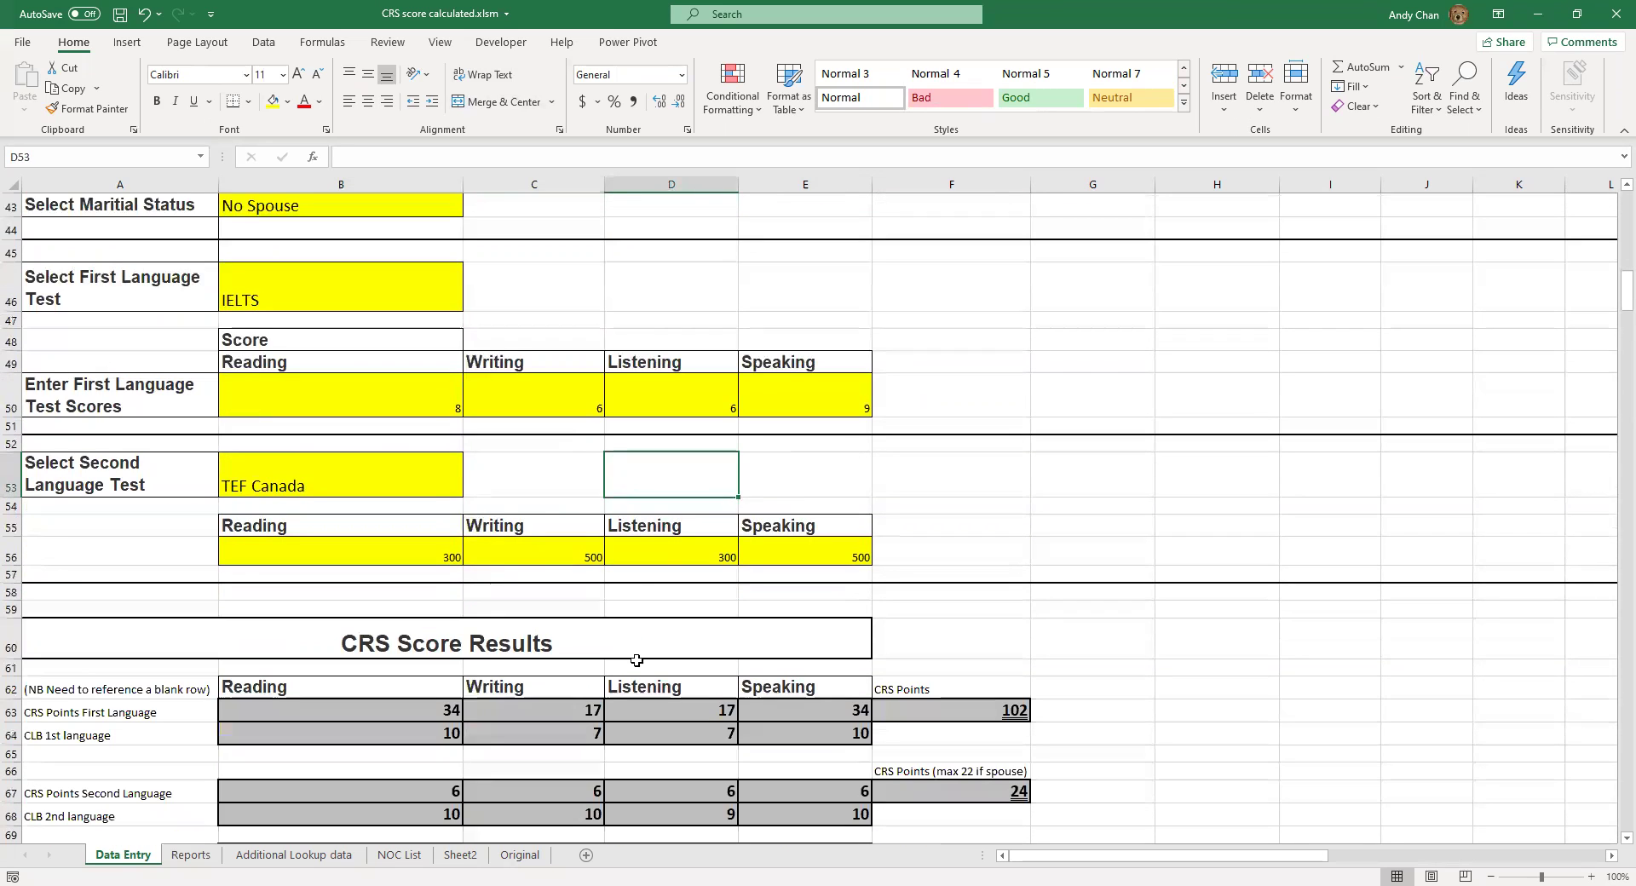
scroll(484, 601, down, 8)
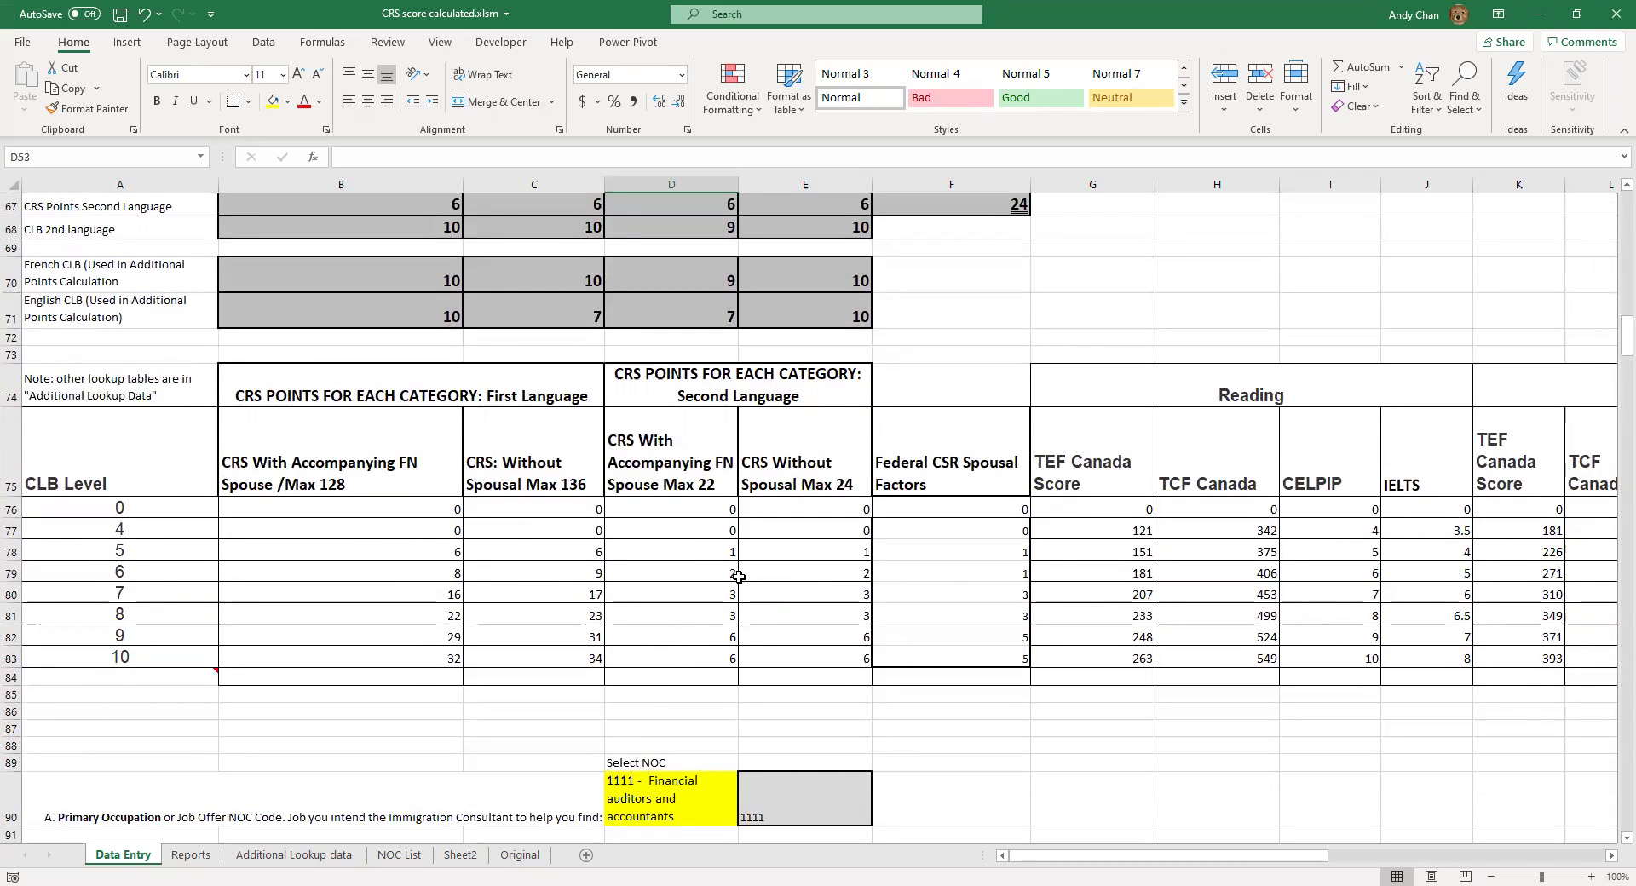
click(745, 610)
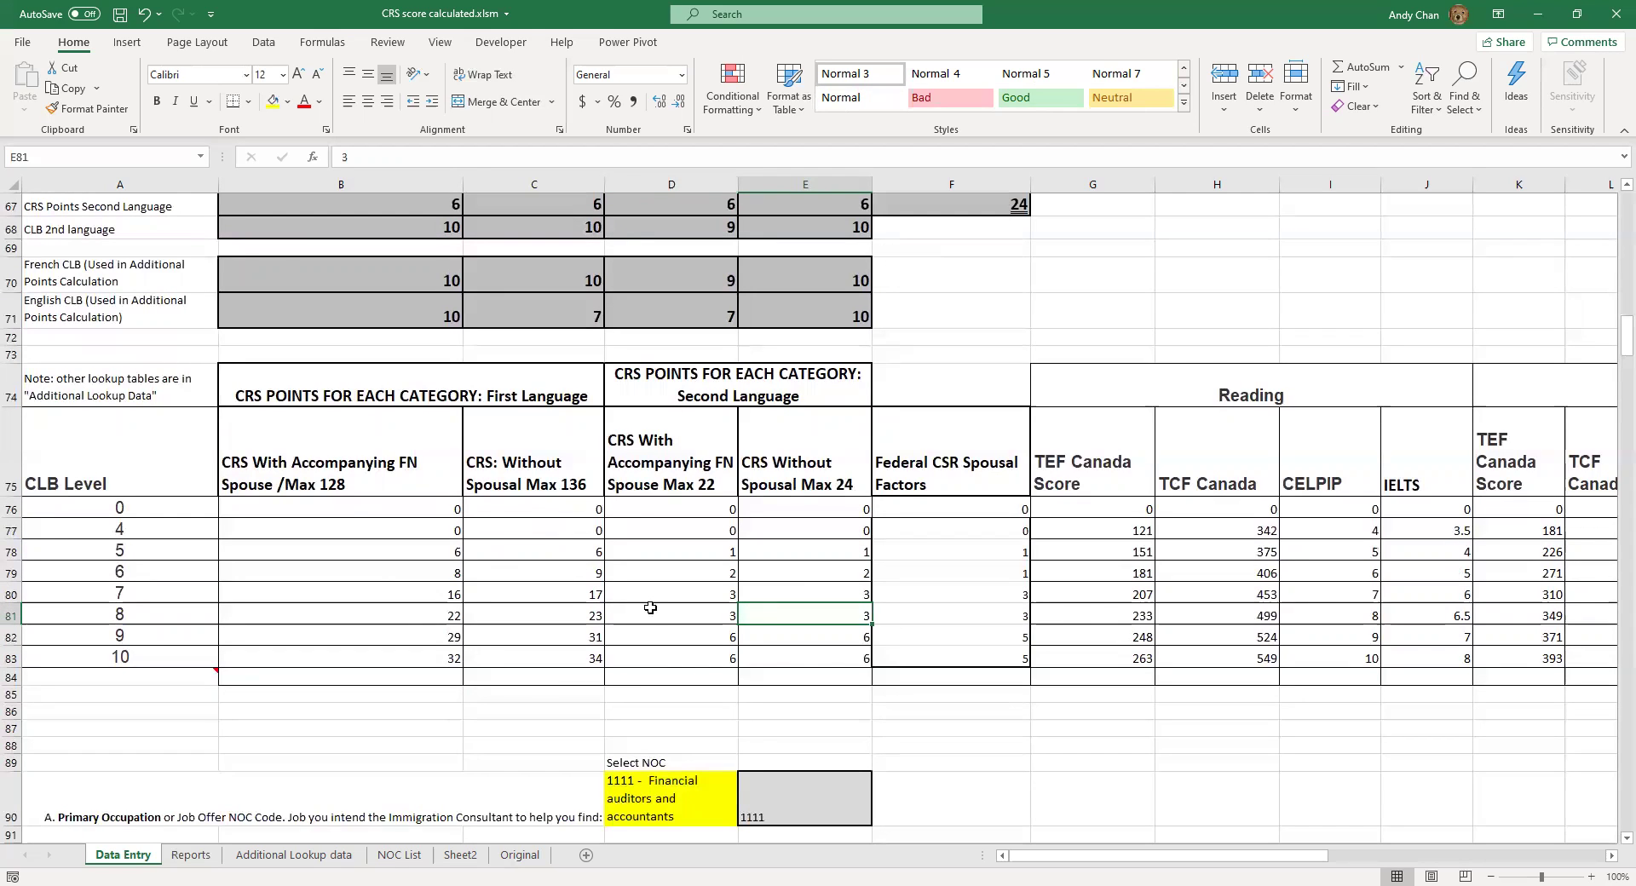
Browse the available NOC codes for the primary occupation, leaving 1111 - Financial auditors and accountants selected
scroll(673, 622, down, 2)
click(703, 644)
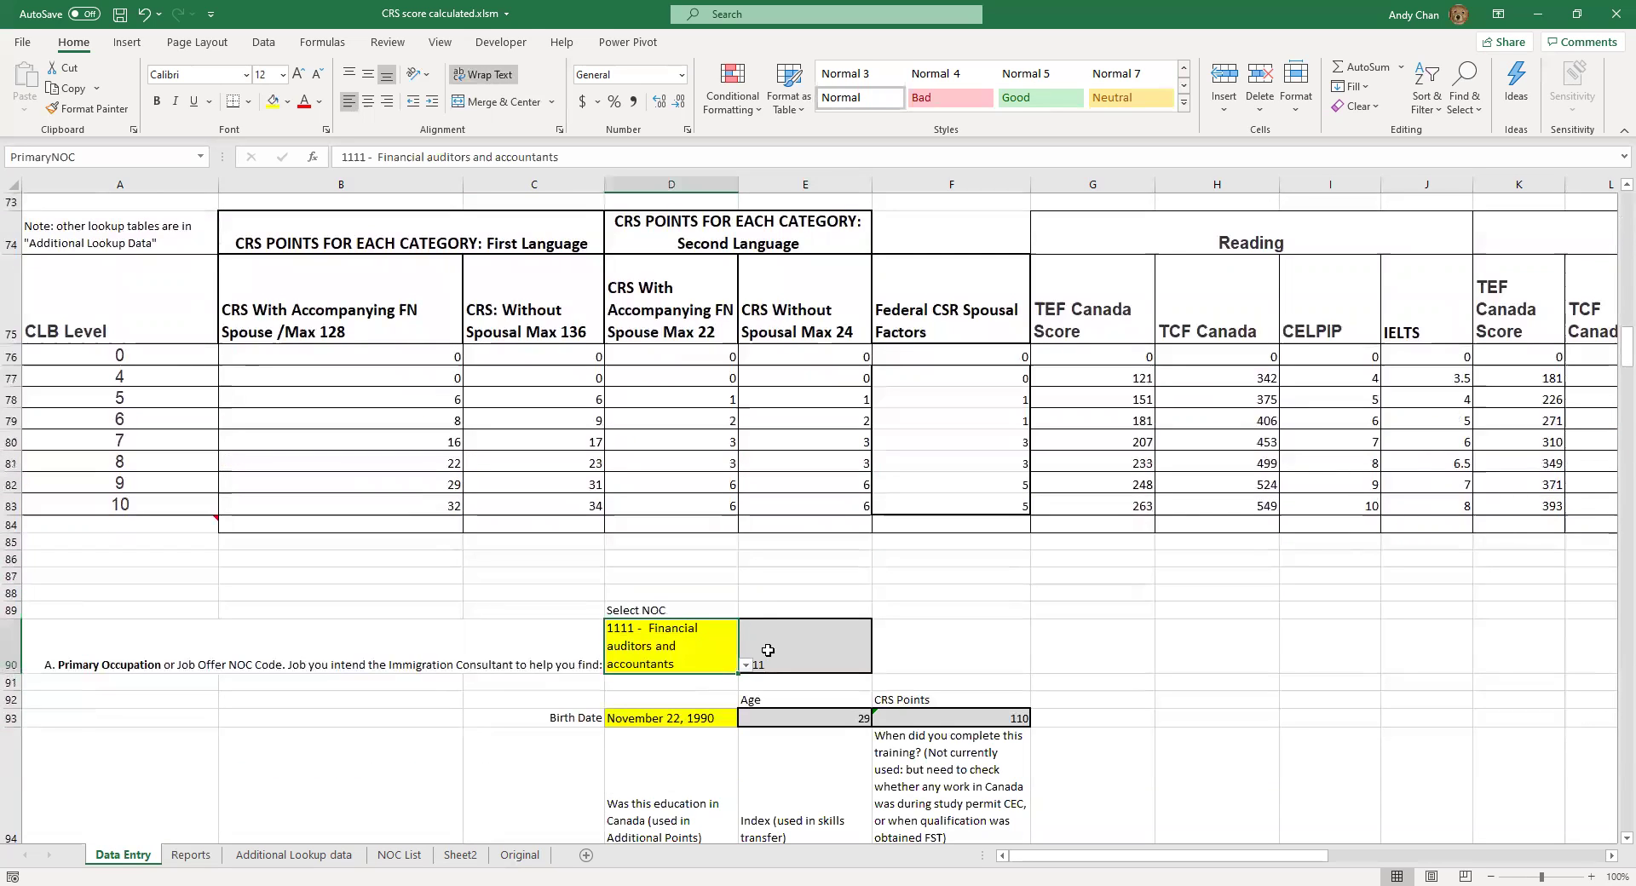
click(745, 666)
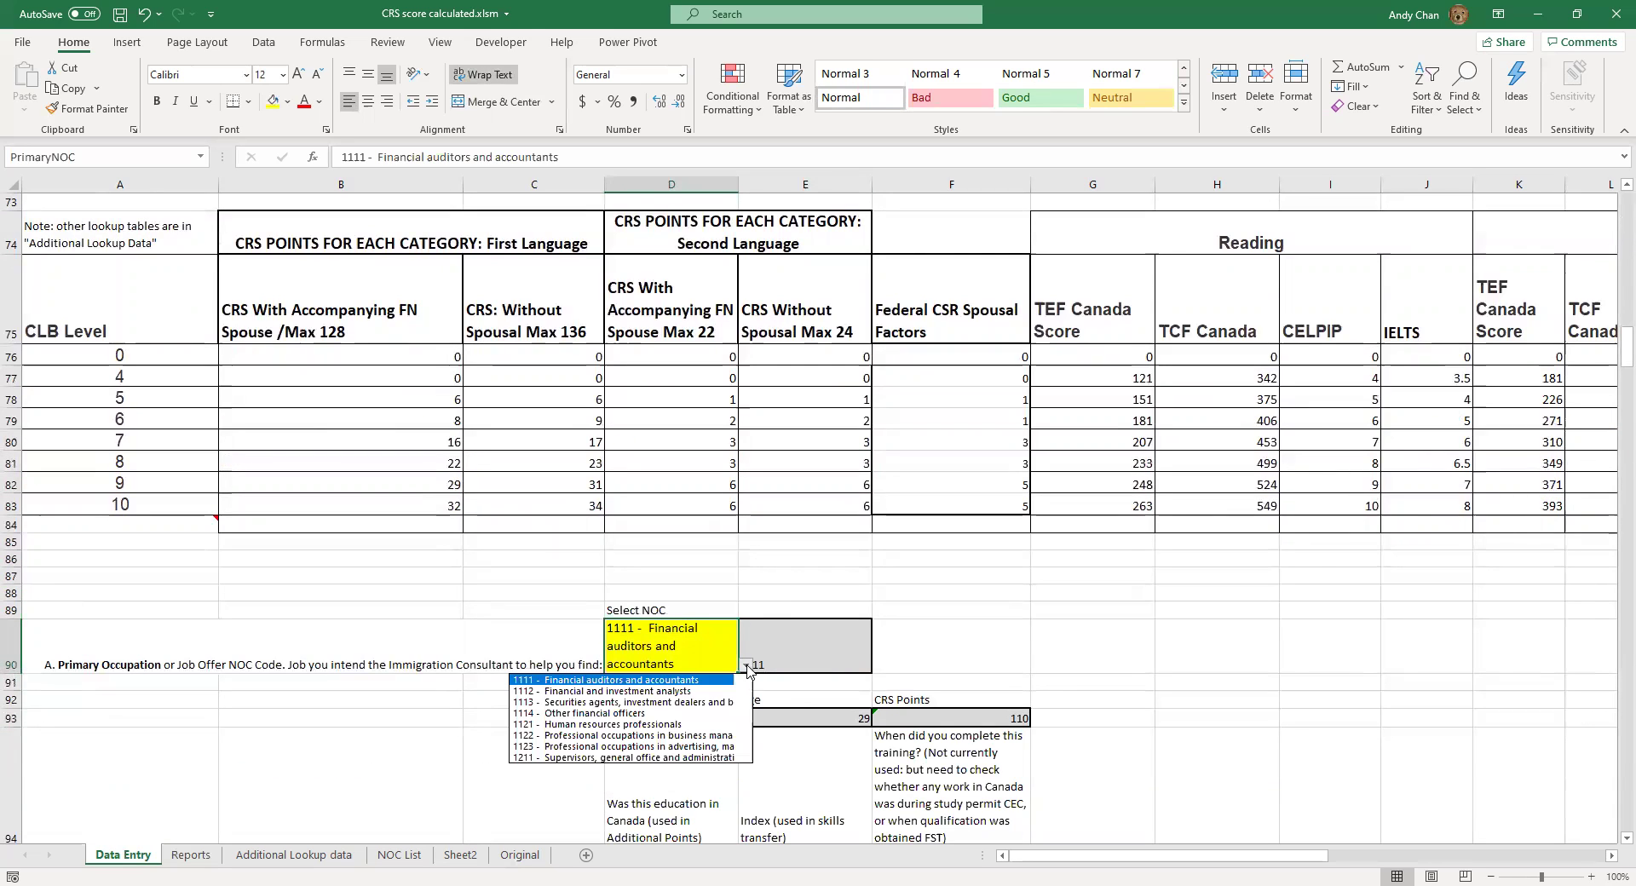
mouse_move(744, 689)
mouse_down()
mouse_move(745, 722)
mouse_move(745, 707)
mouse_up()
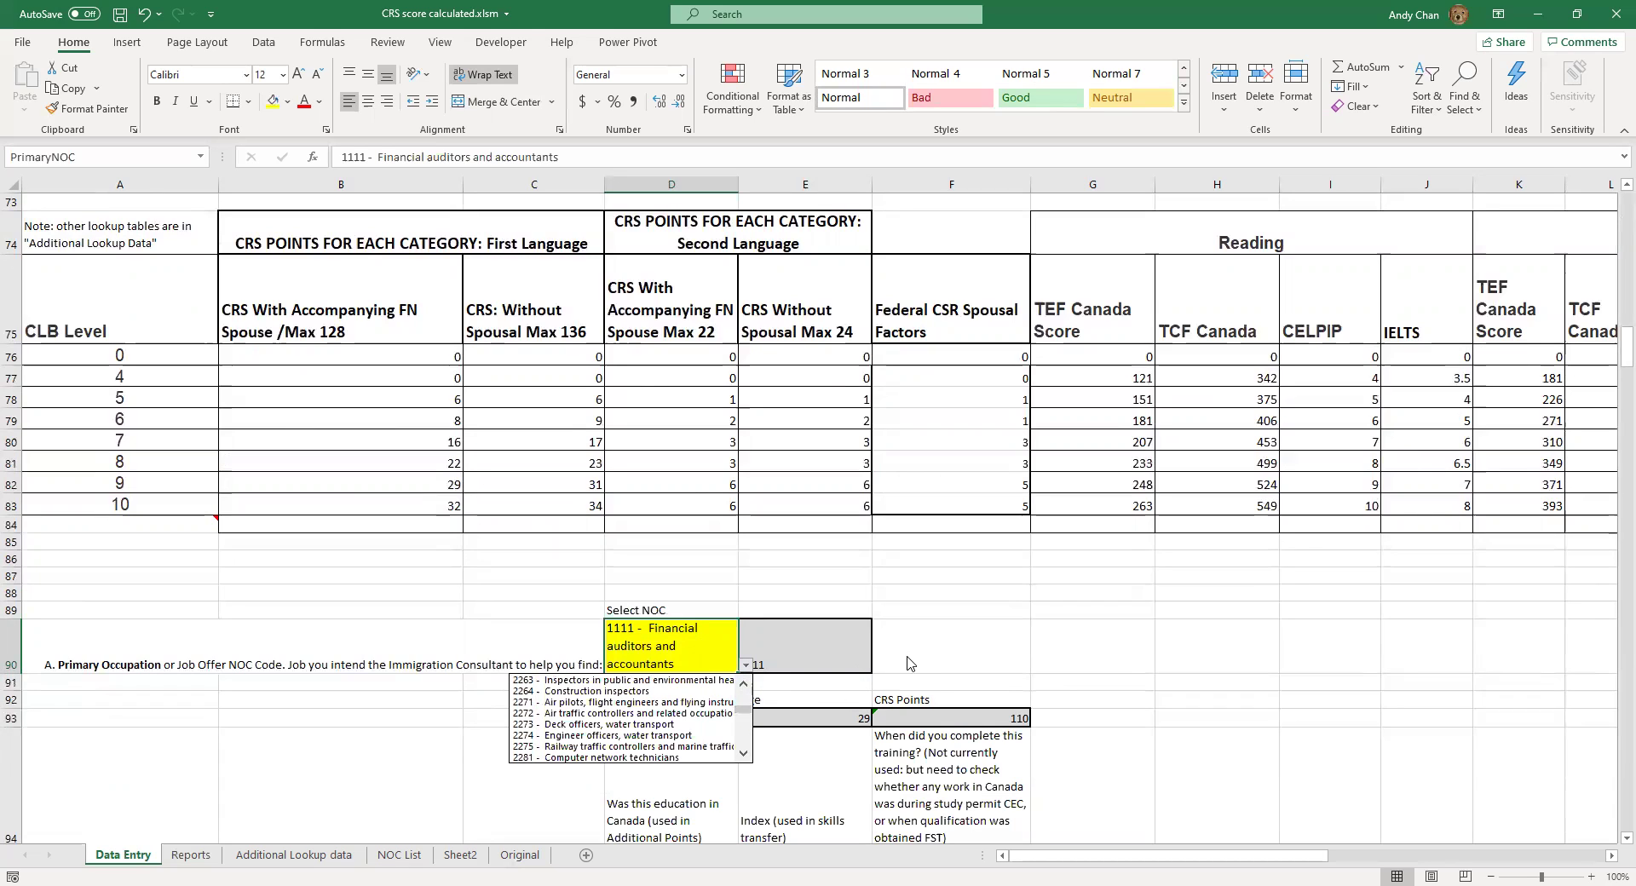
click(719, 652)
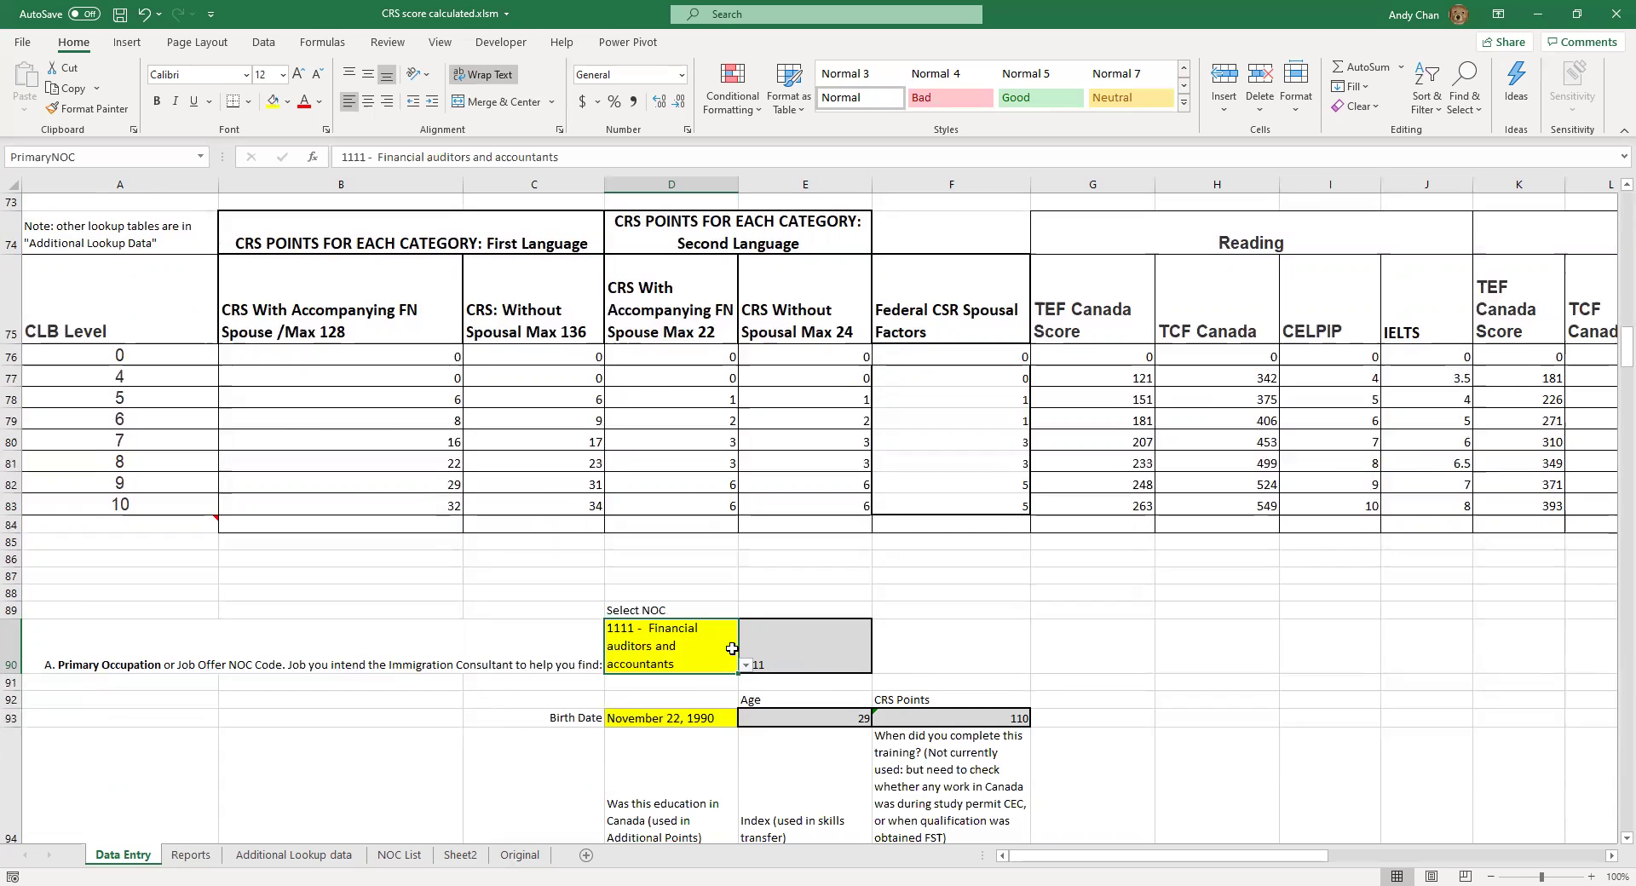
Inspect the birth date input, the calculated age and the XLOOKUP formula behind the age's CRS points
click(731, 718)
scroll(1046, 671, down, 1)
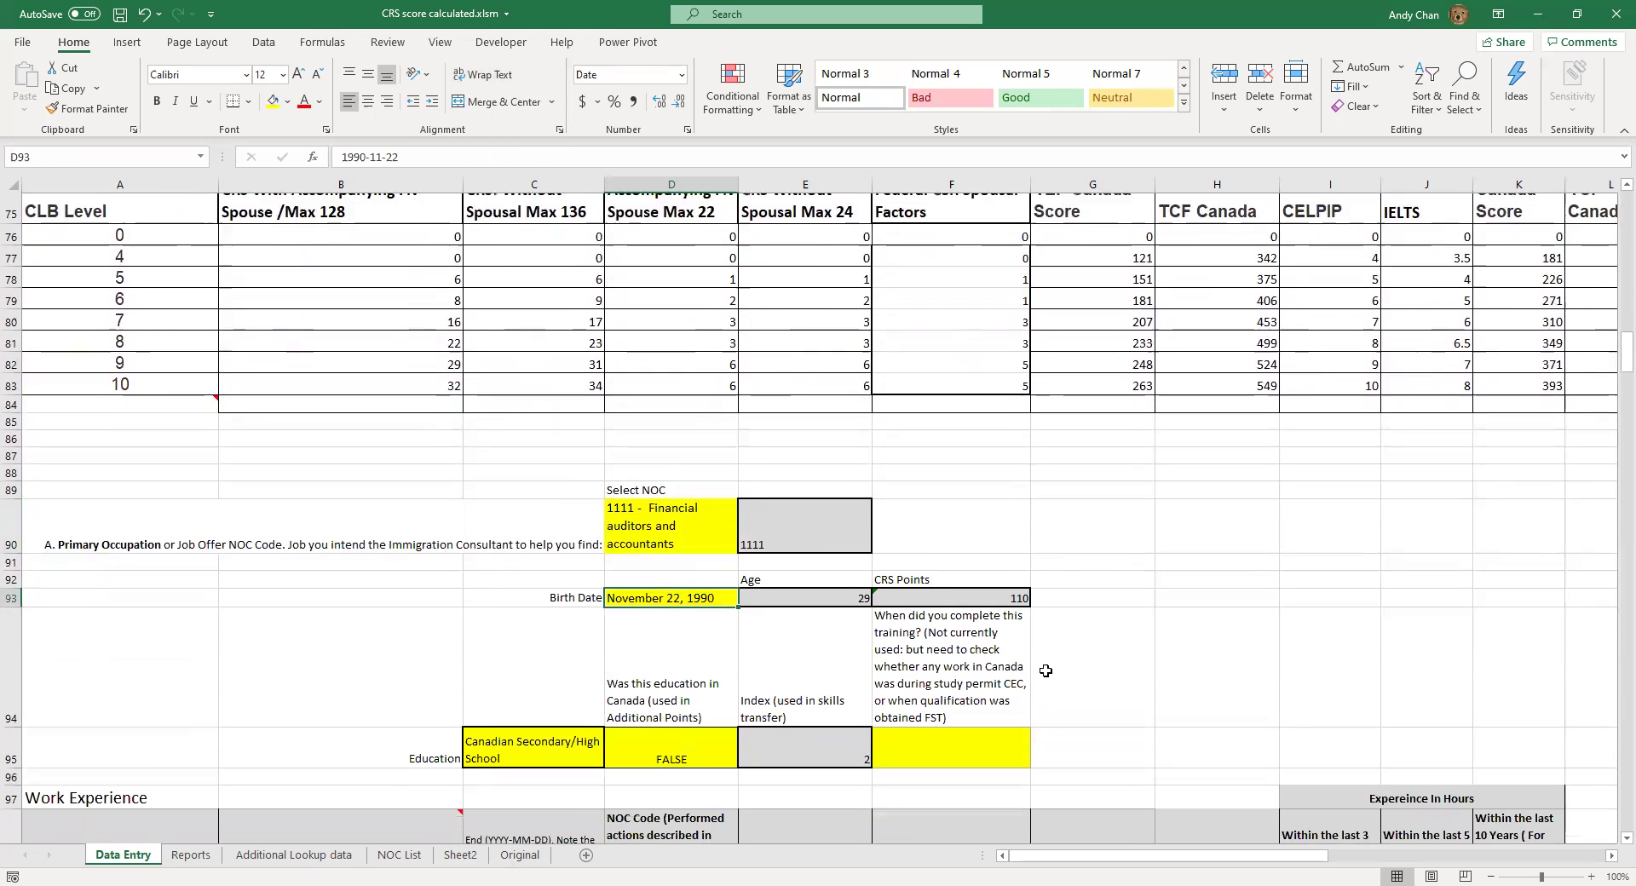
click(790, 566)
click(946, 566)
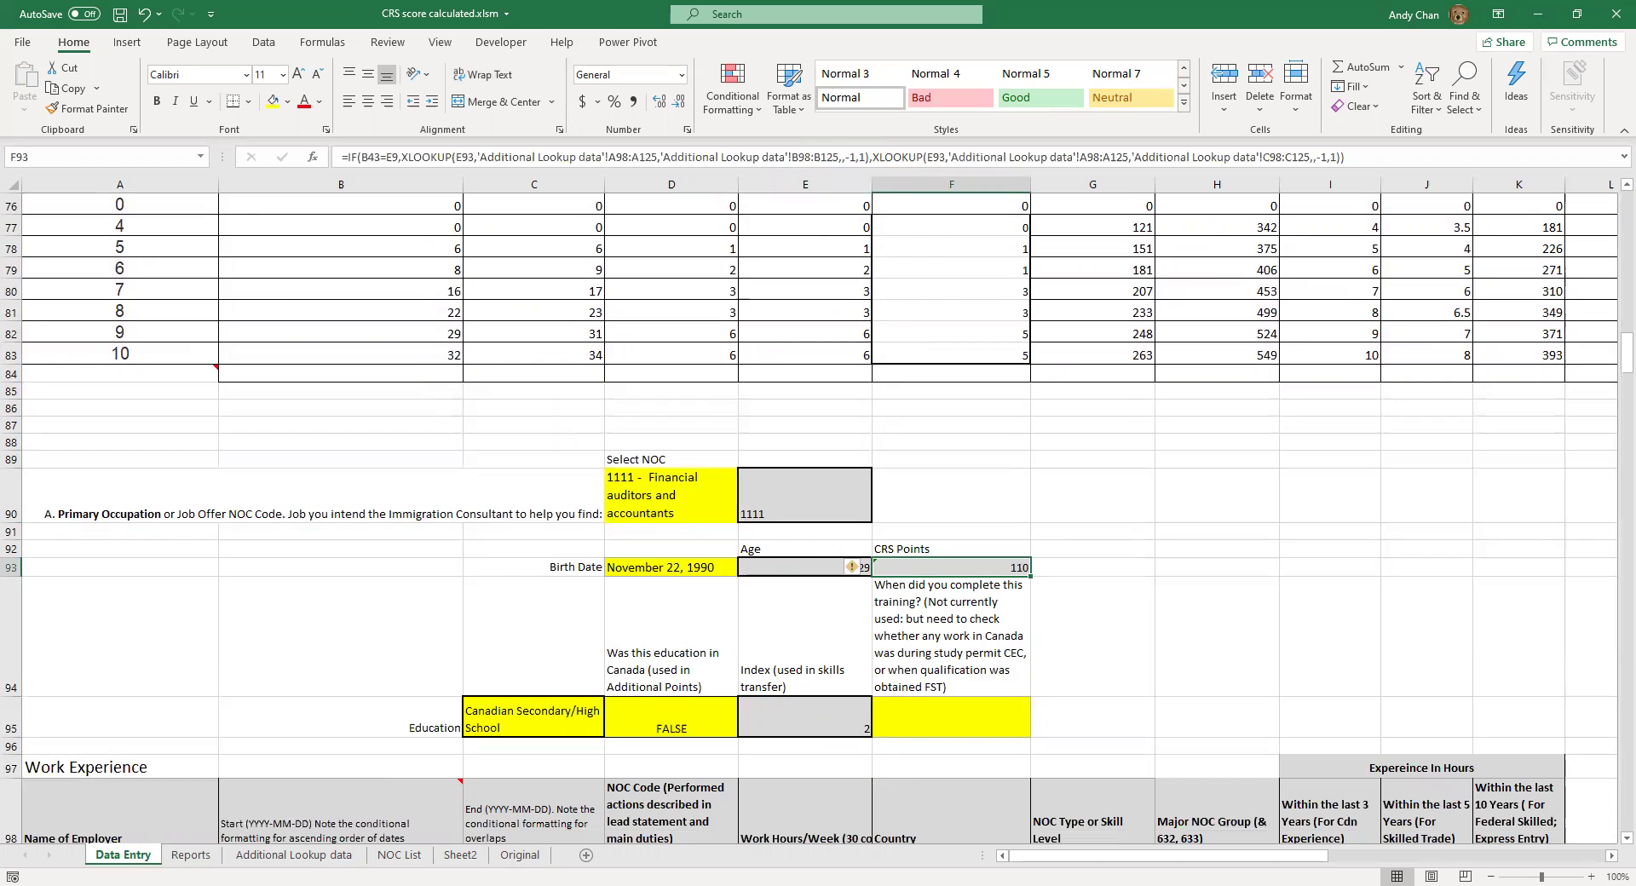
Find the age points table in the Additional Lookup data sheet and return to Data Entry
click(339, 857)
scroll(309, 759, up, 10)
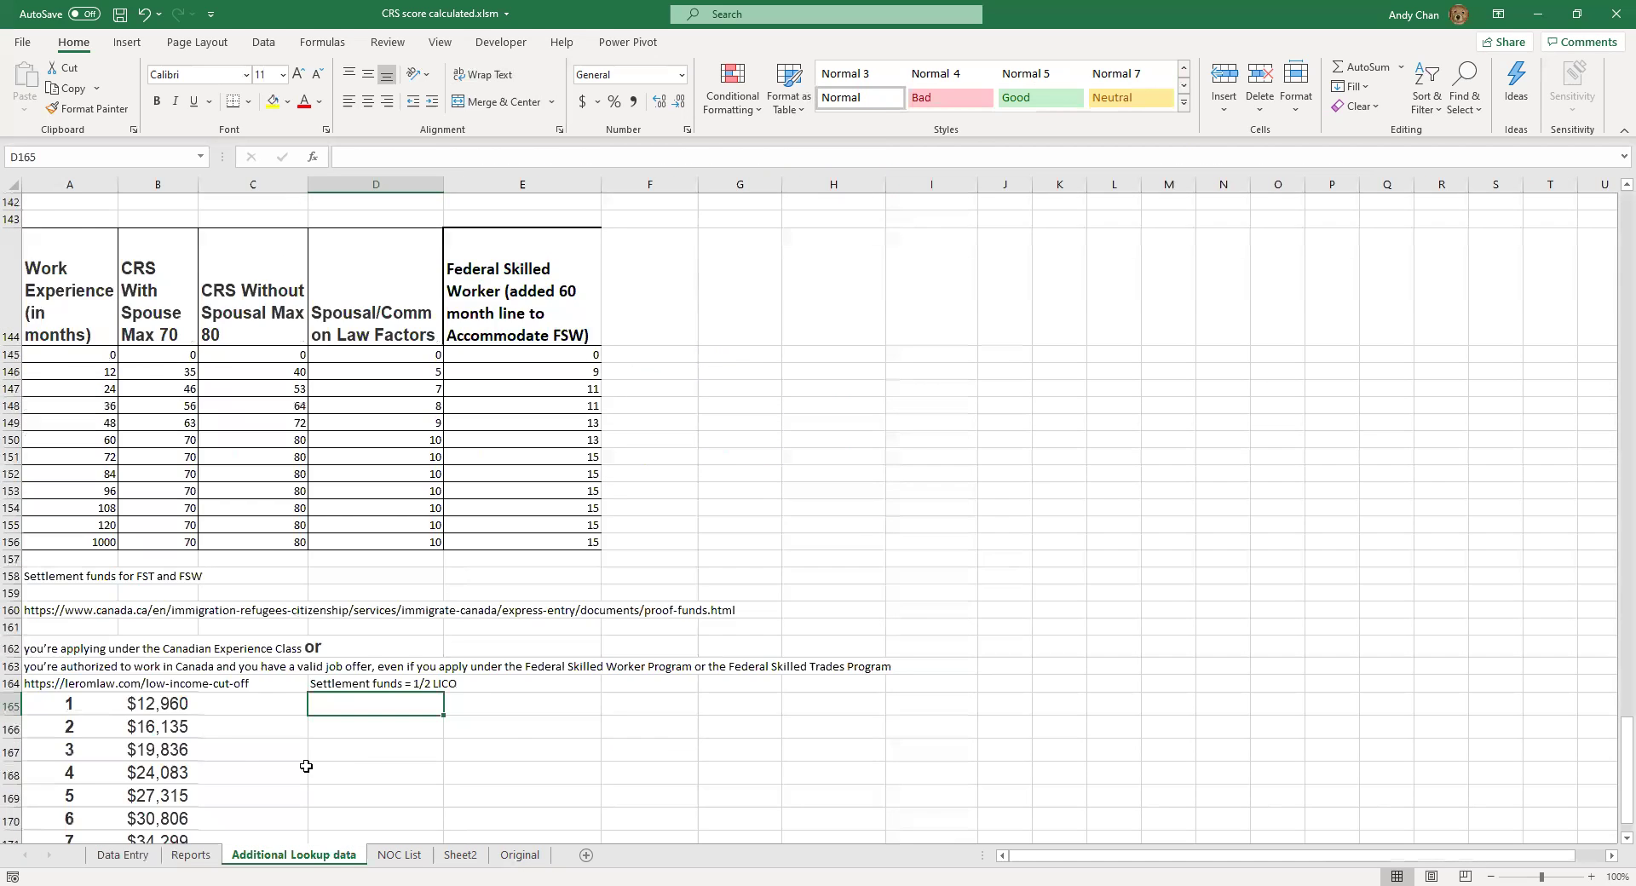
scroll(311, 771, up, 15)
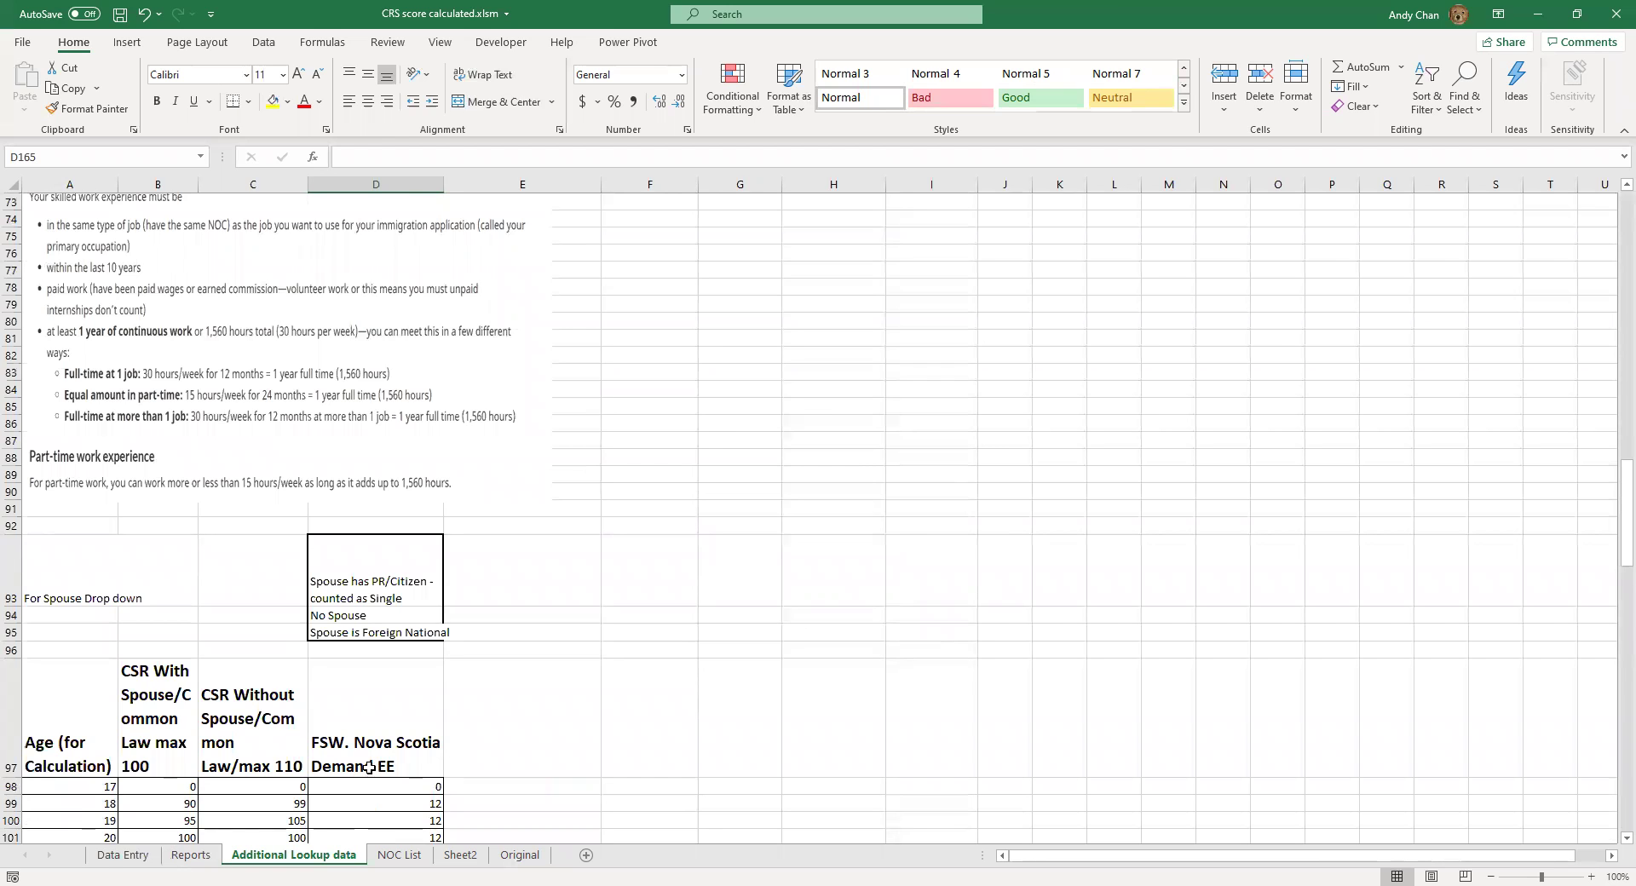
click(149, 857)
Examine the start and end date input cells in the first rows of the Work Experience table
scroll(426, 742, down, 4)
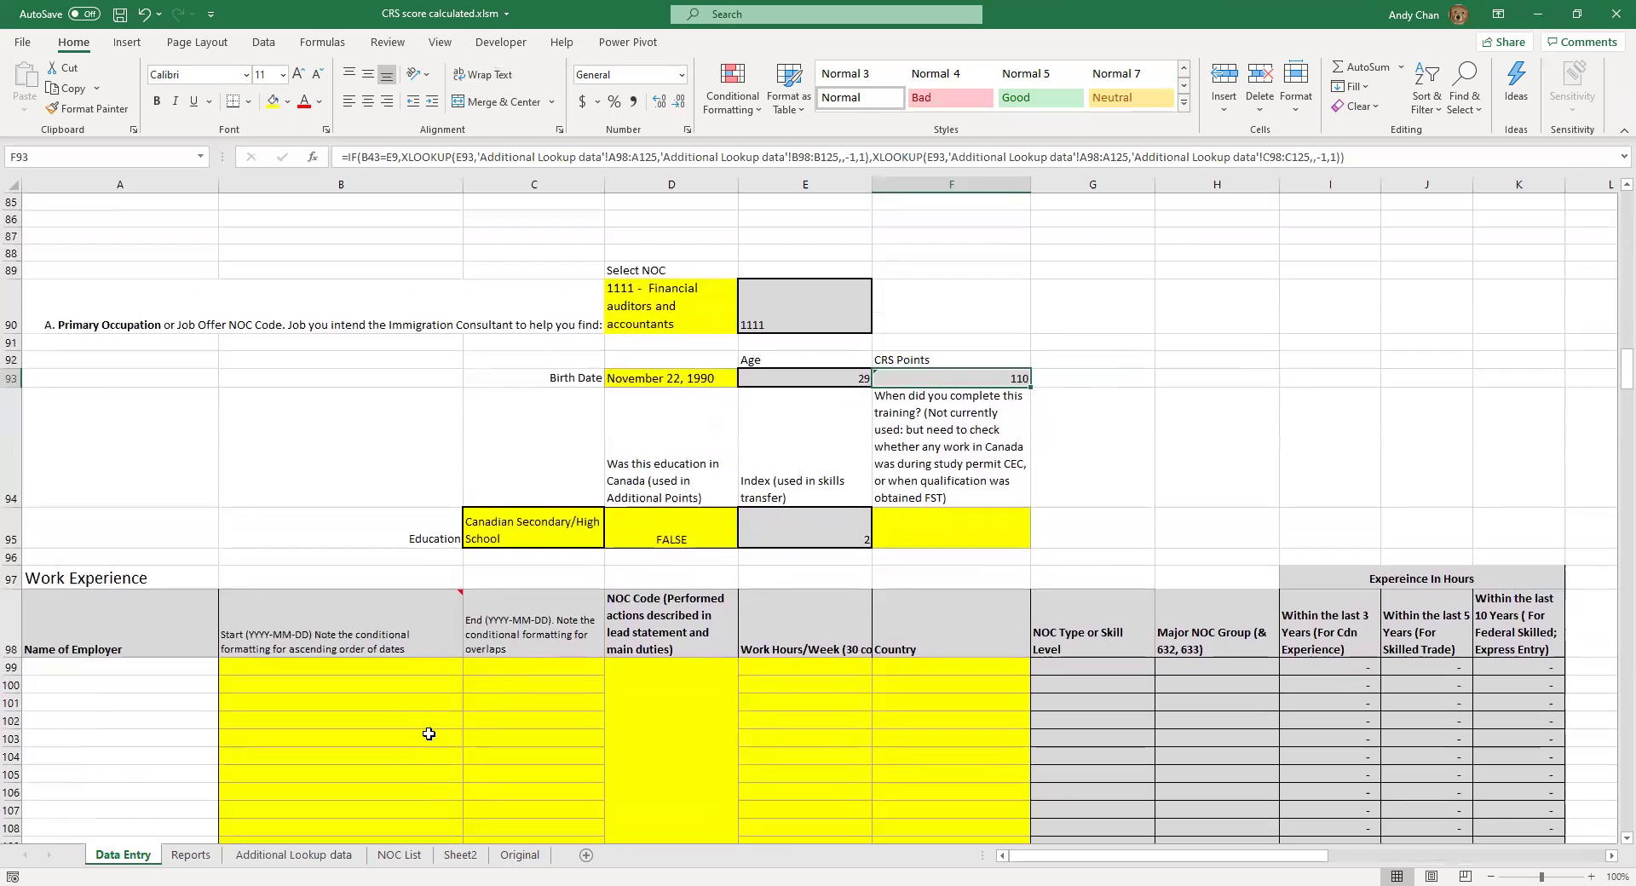
click(459, 703)
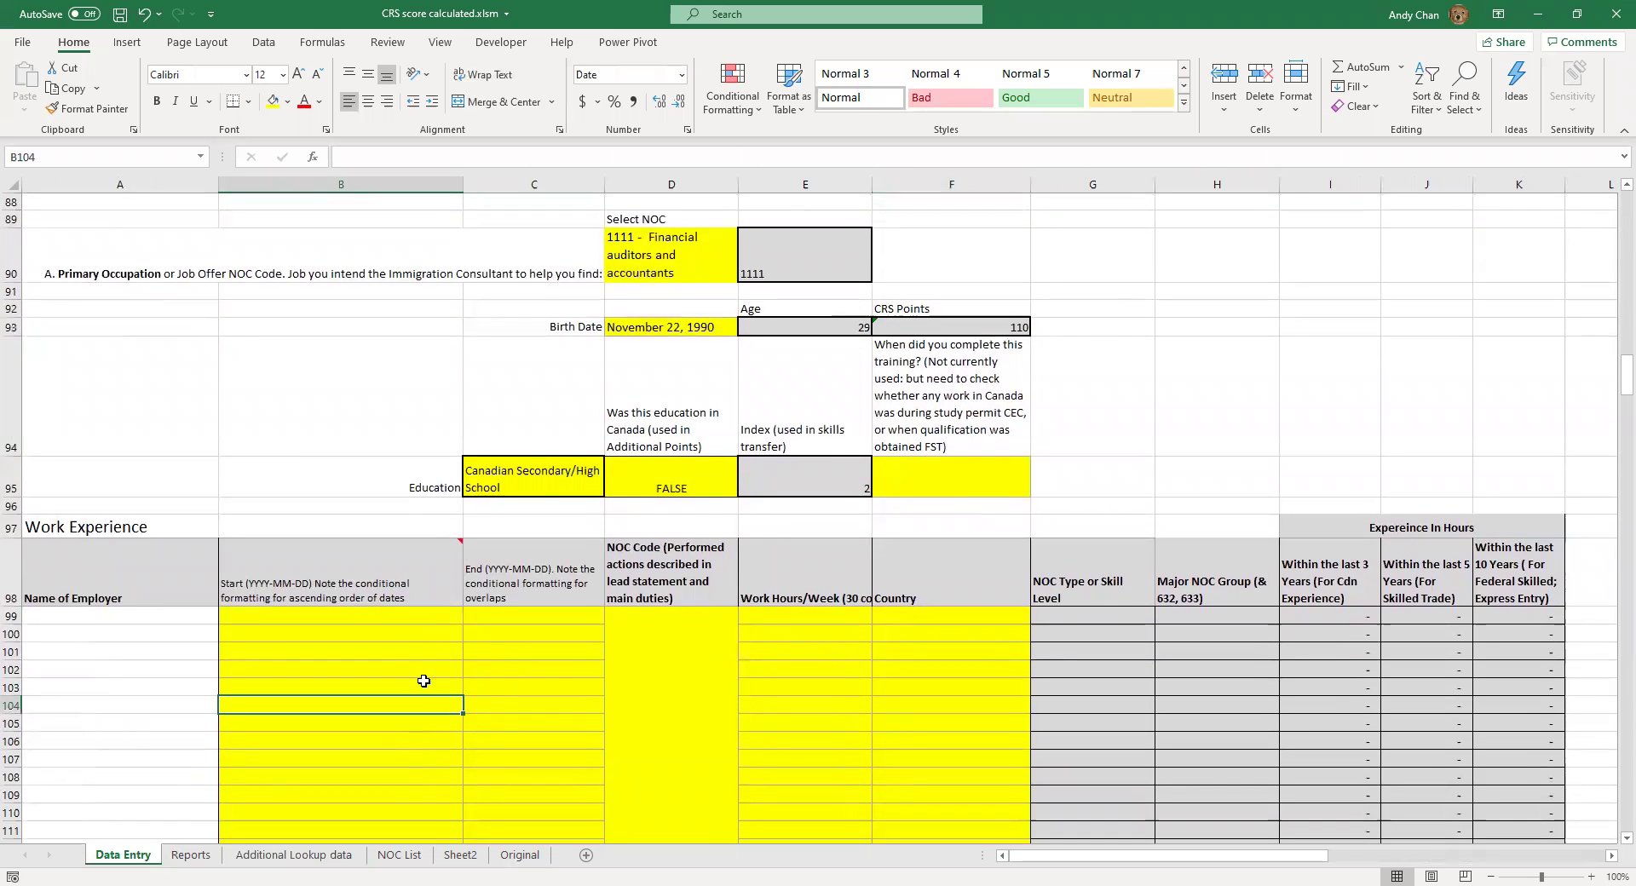
click(425, 667)
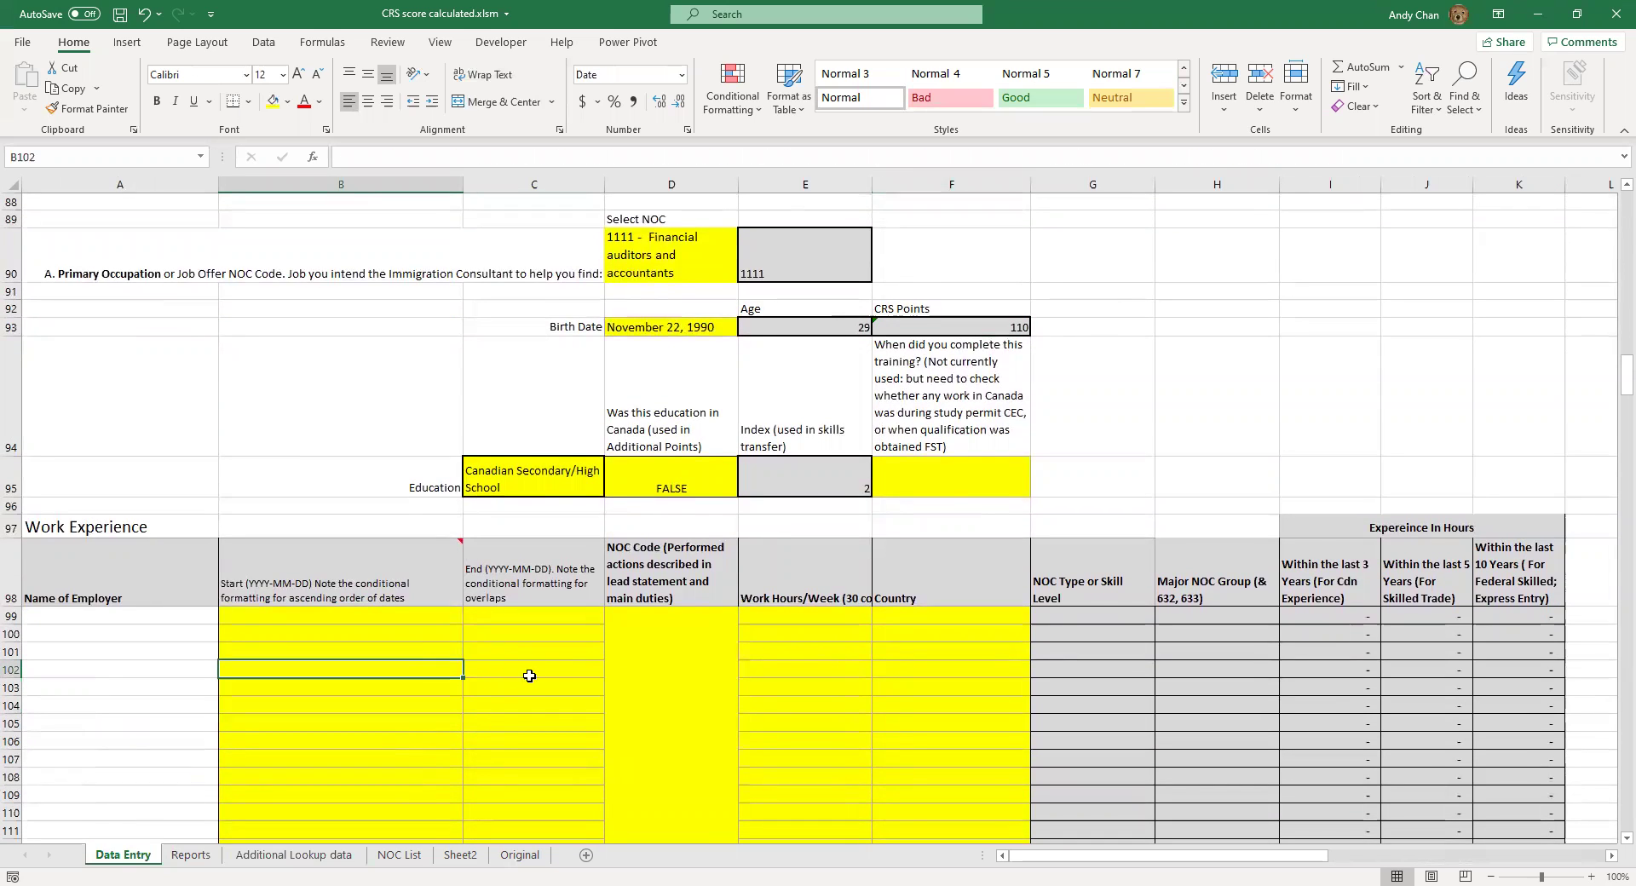
click(448, 631)
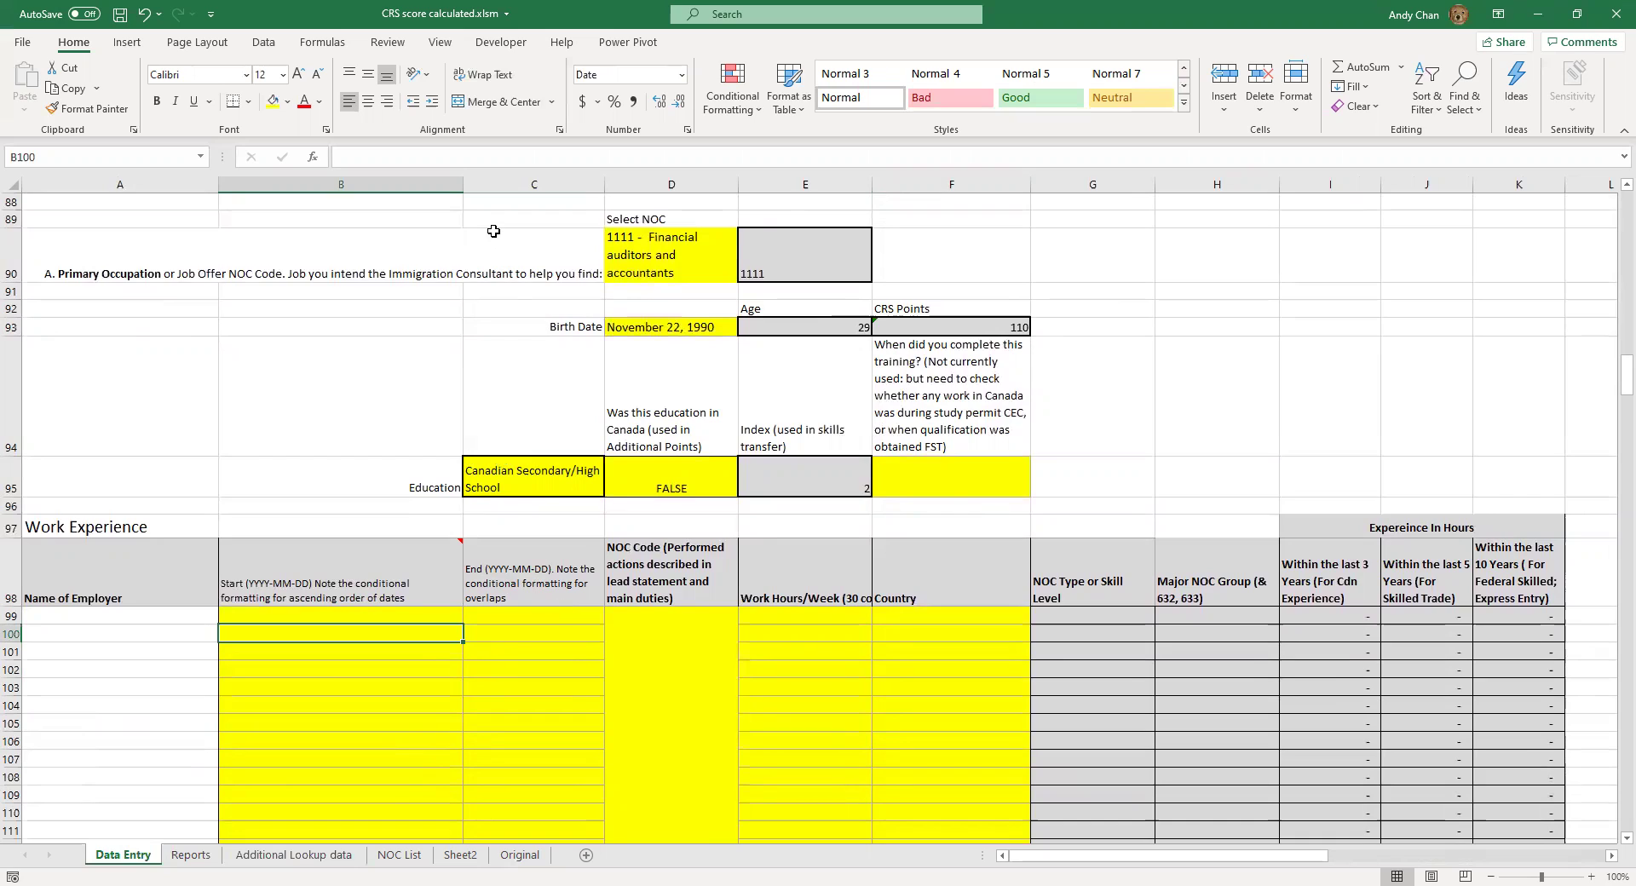
click(515, 633)
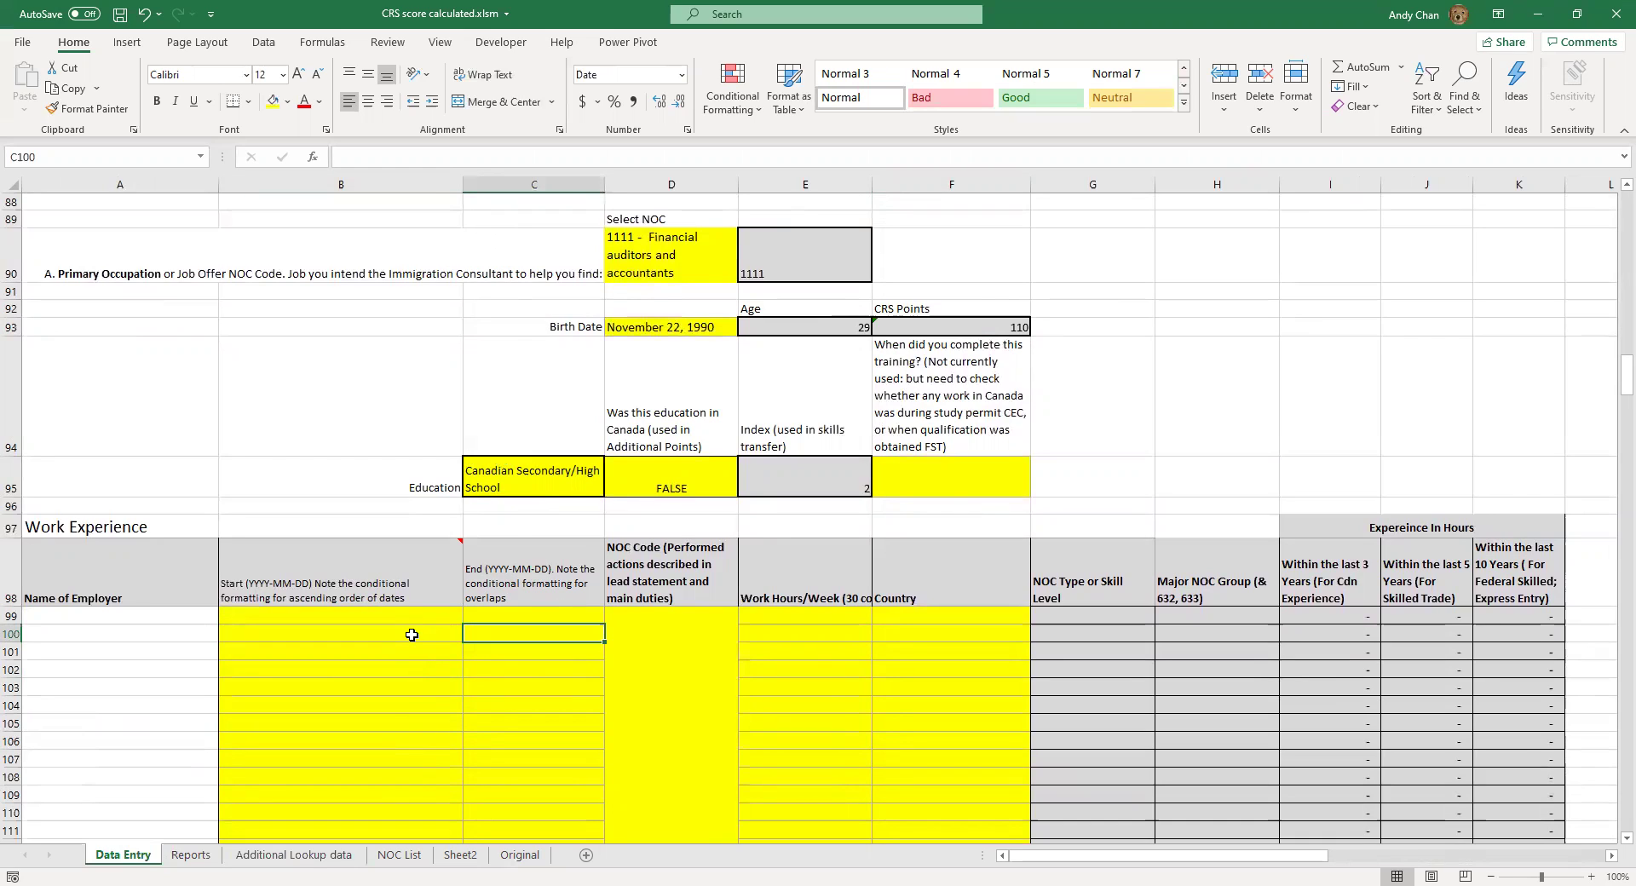
click(412, 635)
click(523, 639)
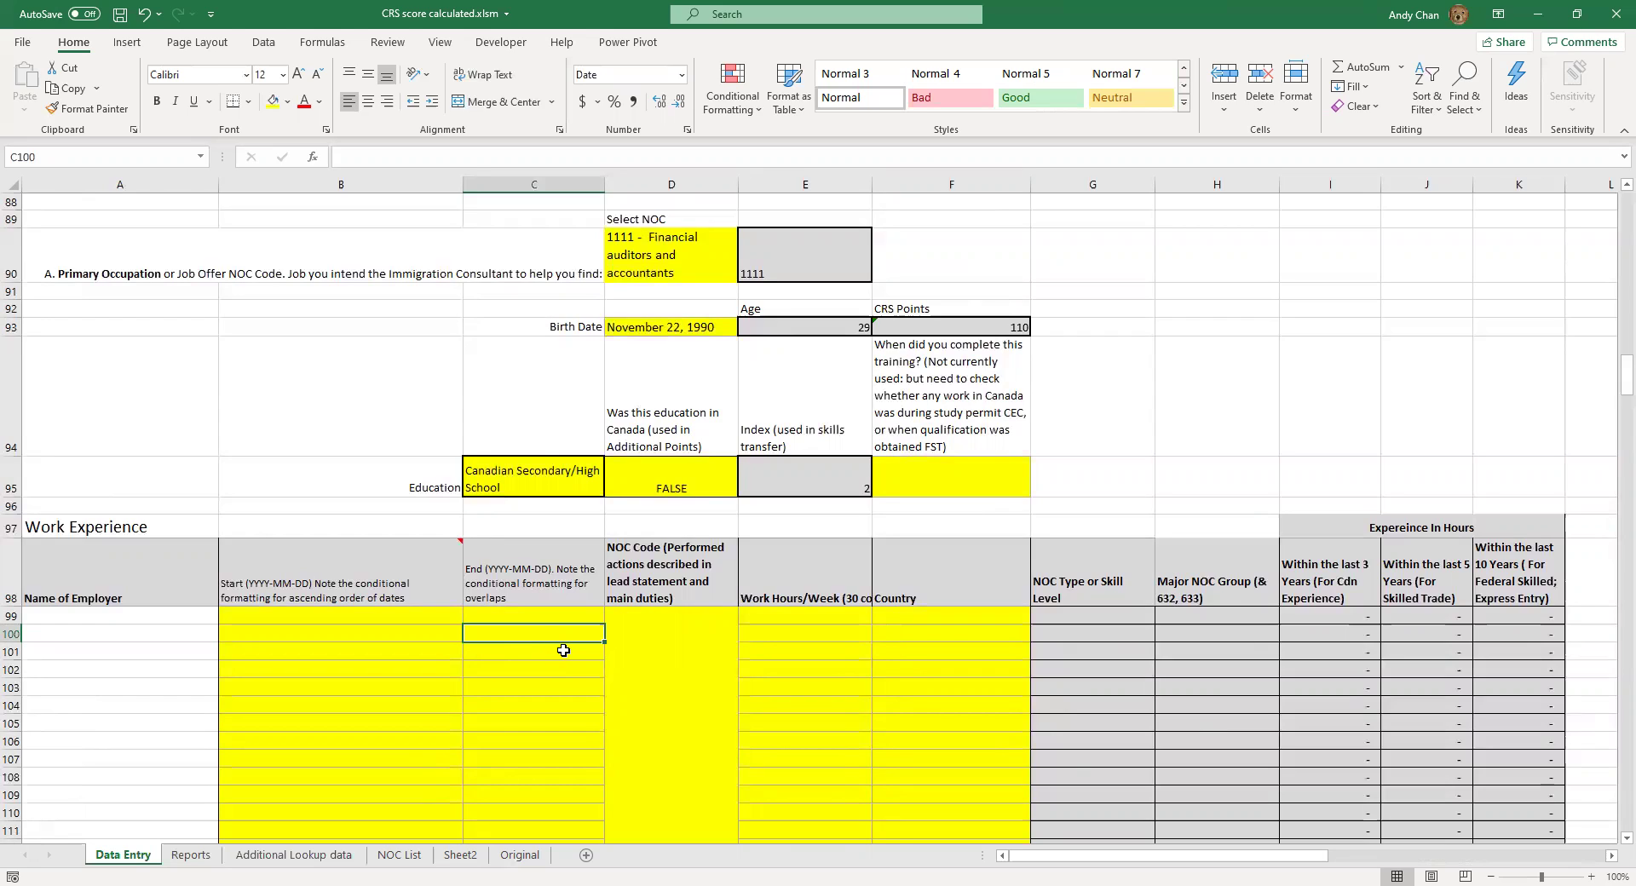
Examine the NOC code choices, weekly work hours and country input cells of the Work Experience table
click(629, 651)
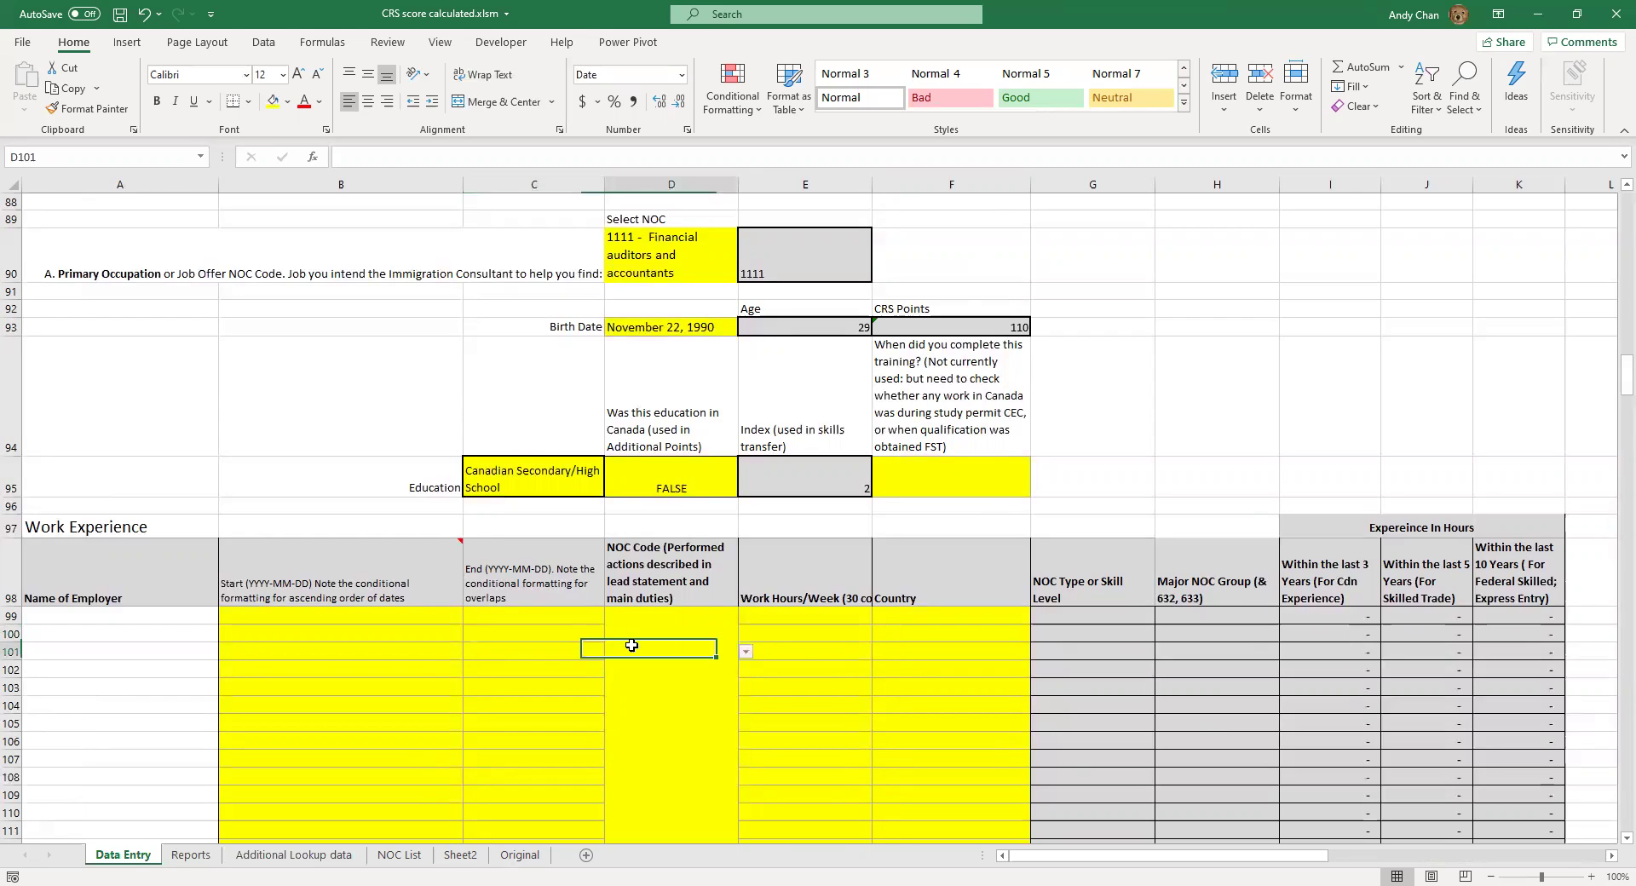
click(746, 652)
click(810, 634)
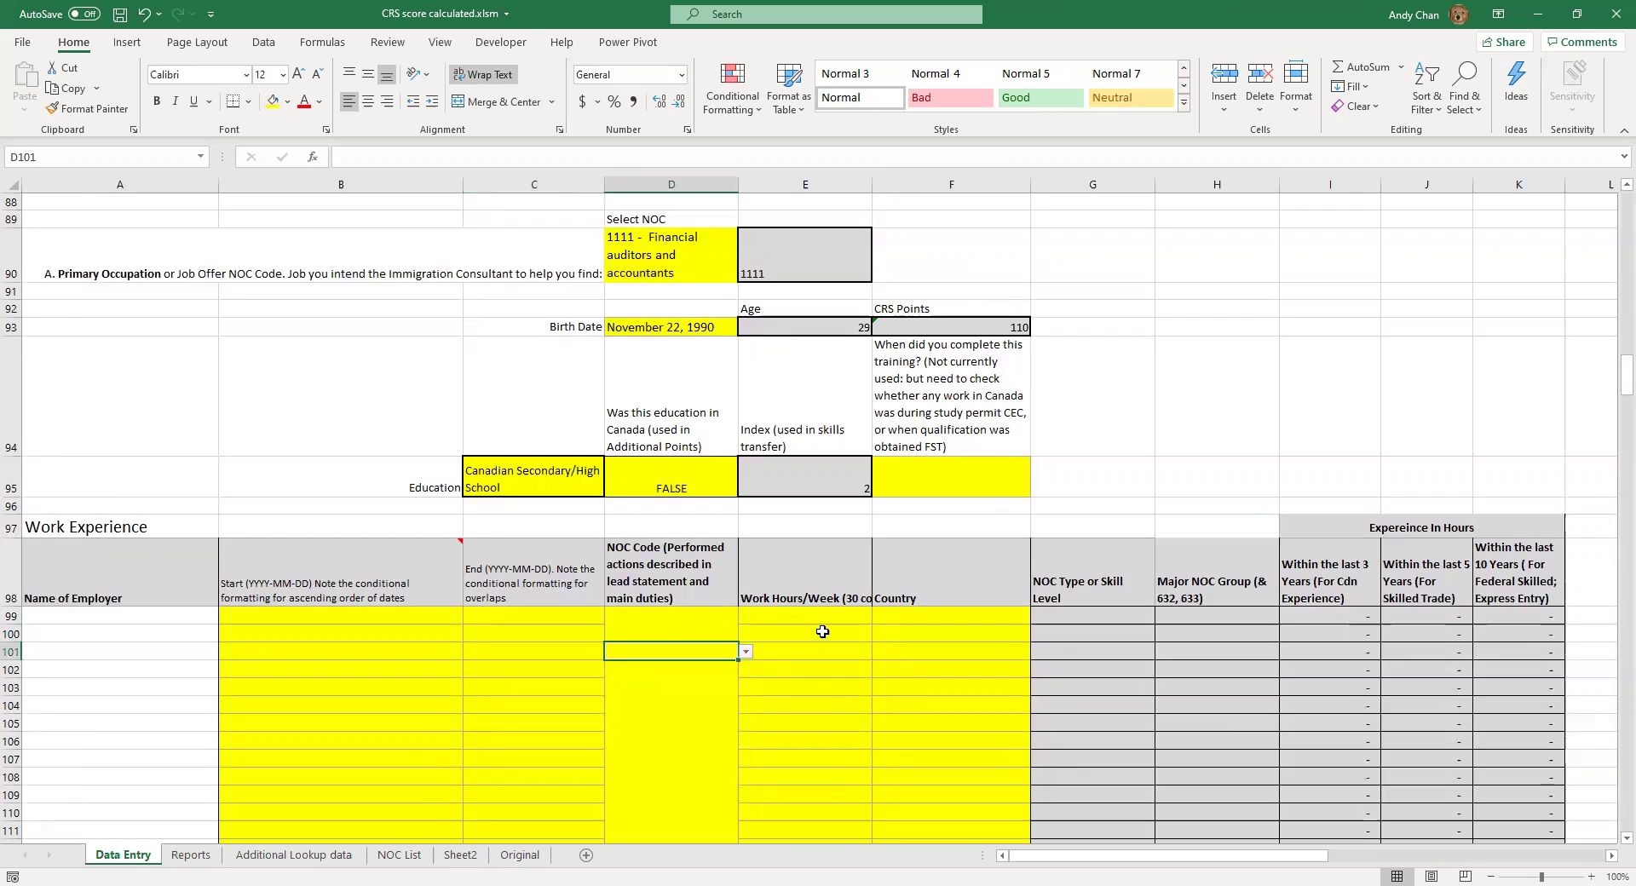
click(831, 632)
click(916, 636)
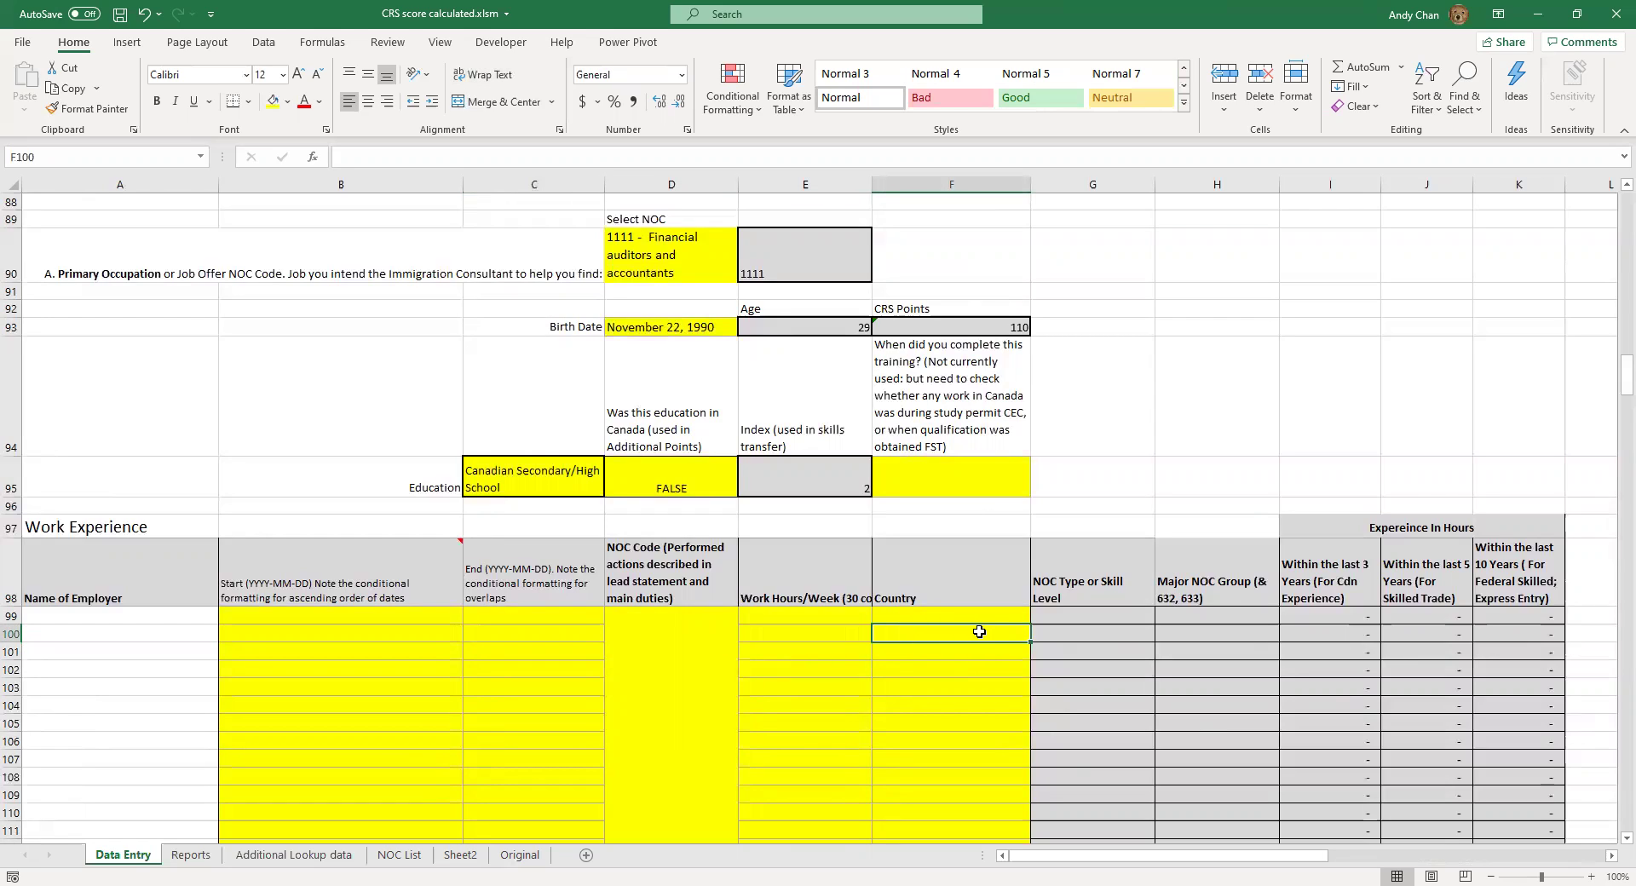
Step through the calculated cells of row 100 to the 10-year experience hours formula and the one below it
key(Tab)
key(Tab)
key(Right)
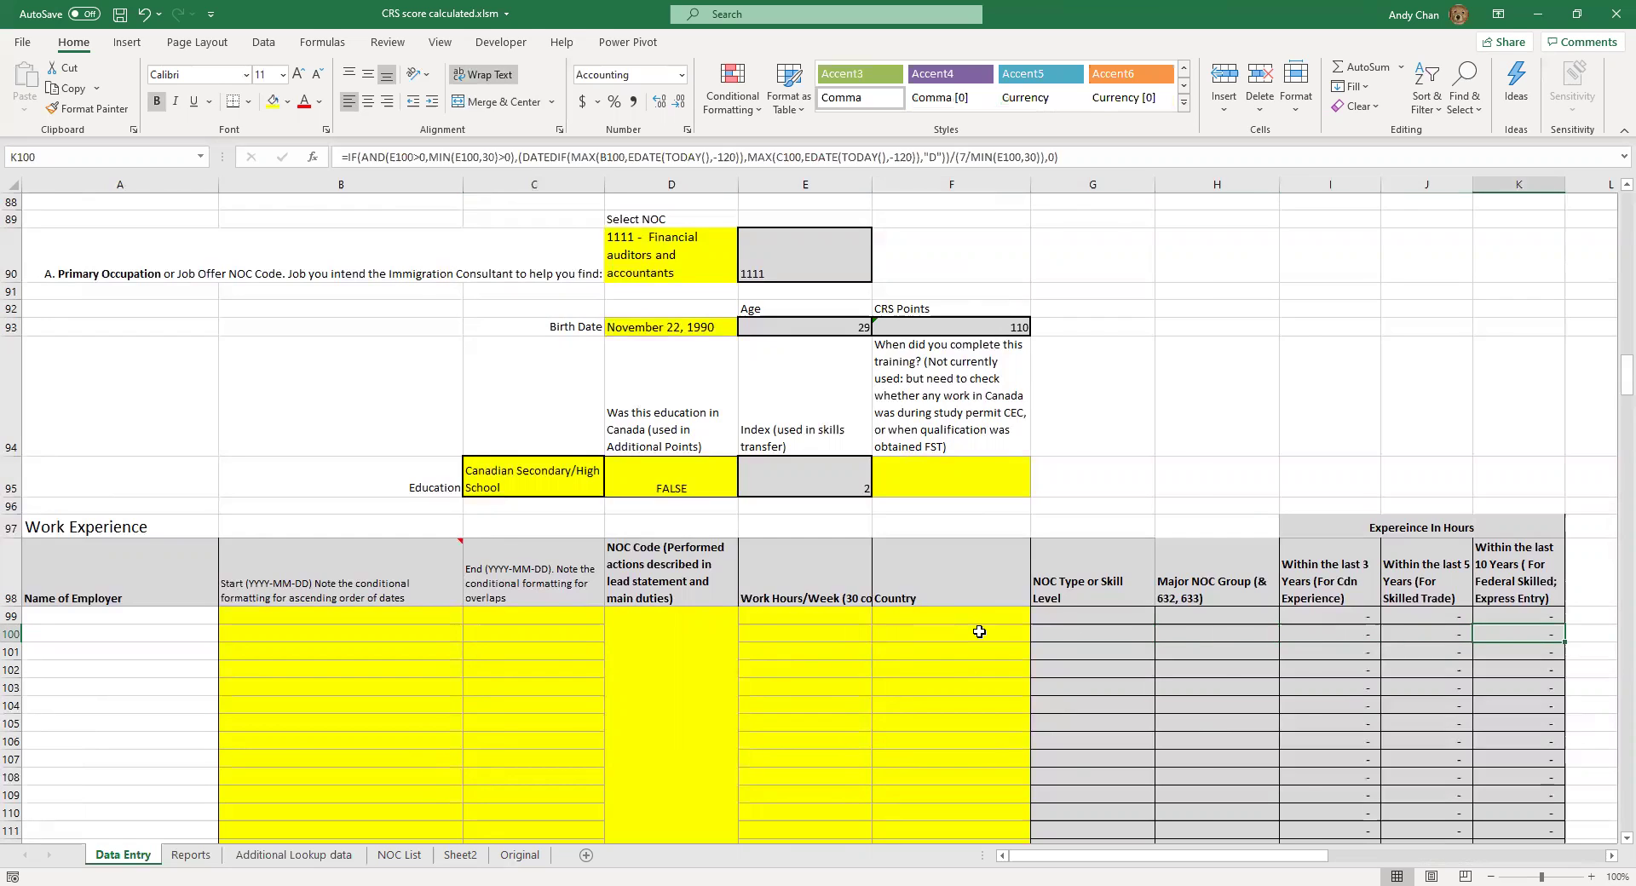
key(Right)
key(Right)
key(Left)
key(Left)
key(Down)
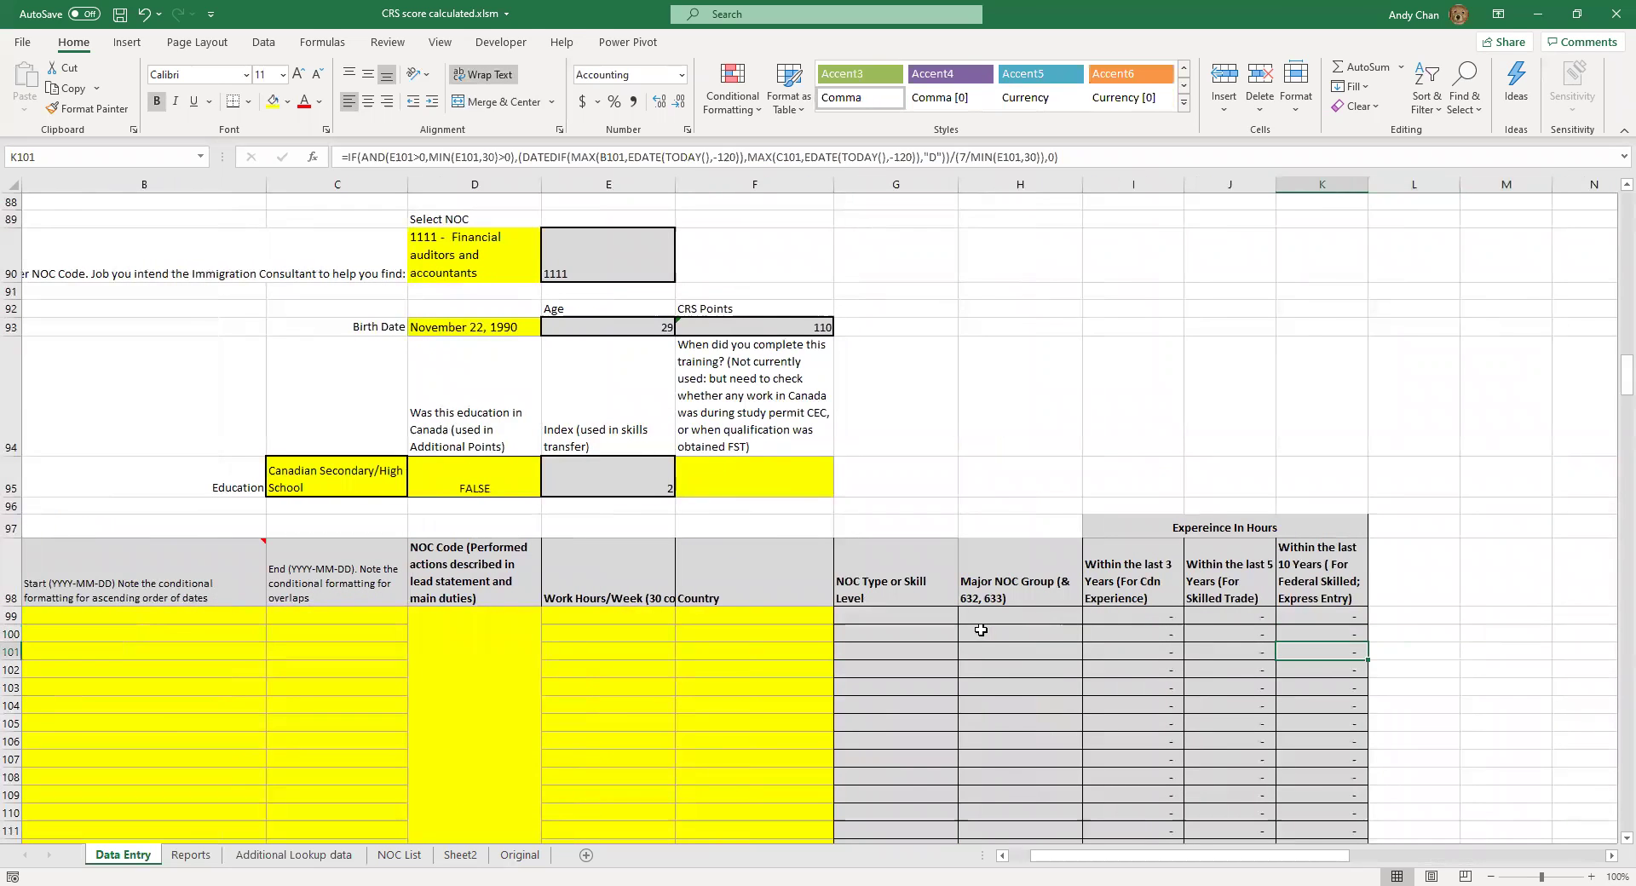
Review the headings for NOC type, major NOC group and experience hours within the last 3, 5 and 10 years
scroll(980, 635, down, 2)
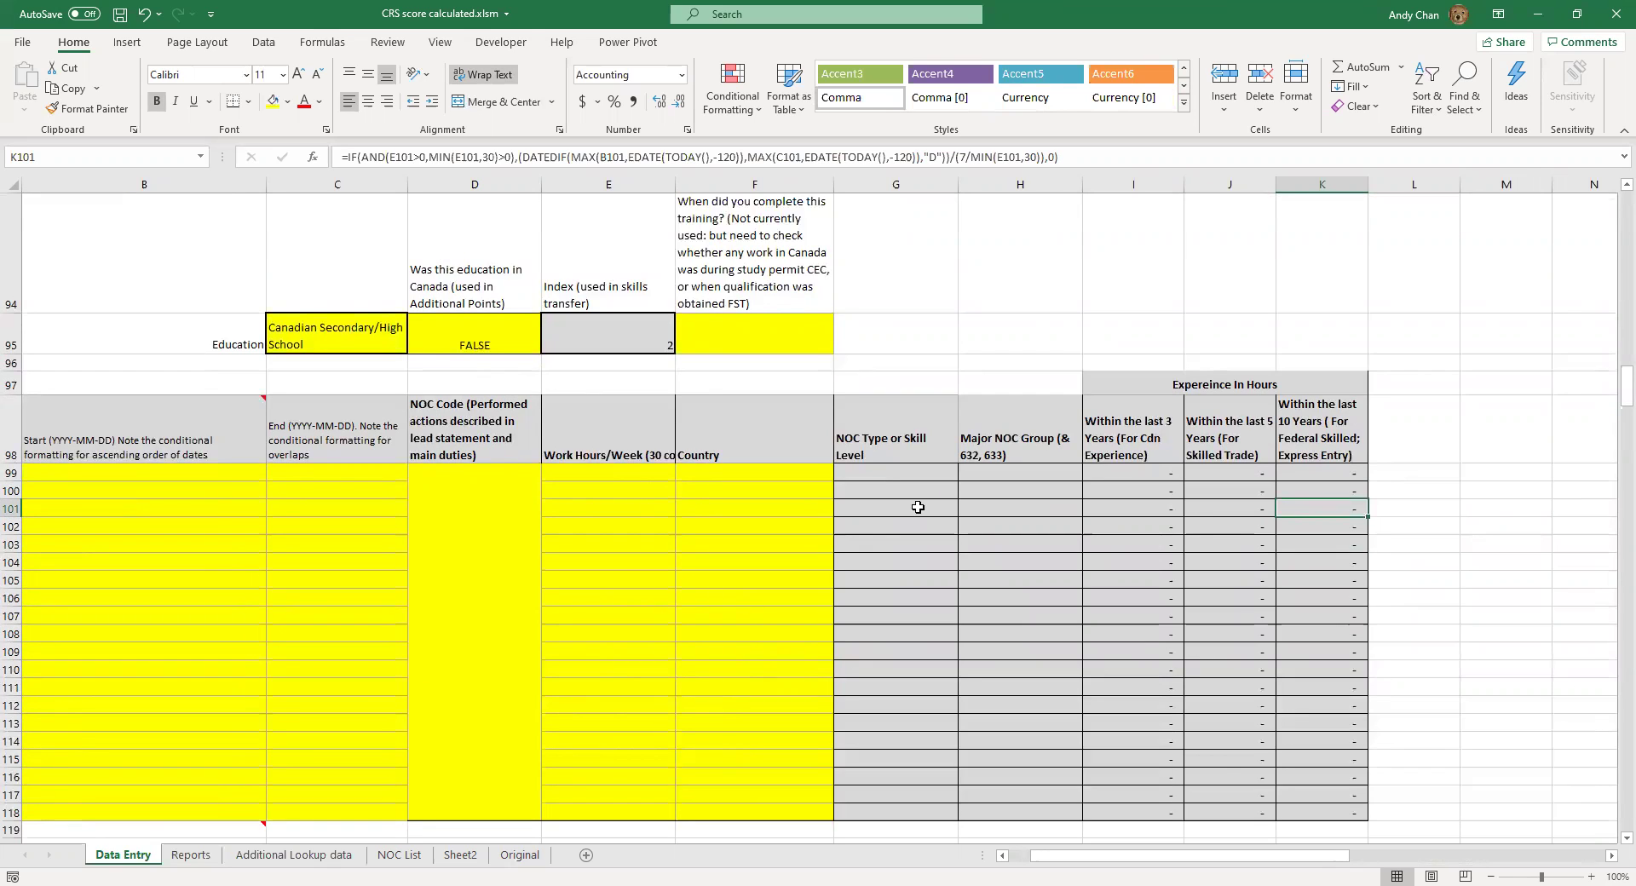
click(938, 443)
click(1013, 448)
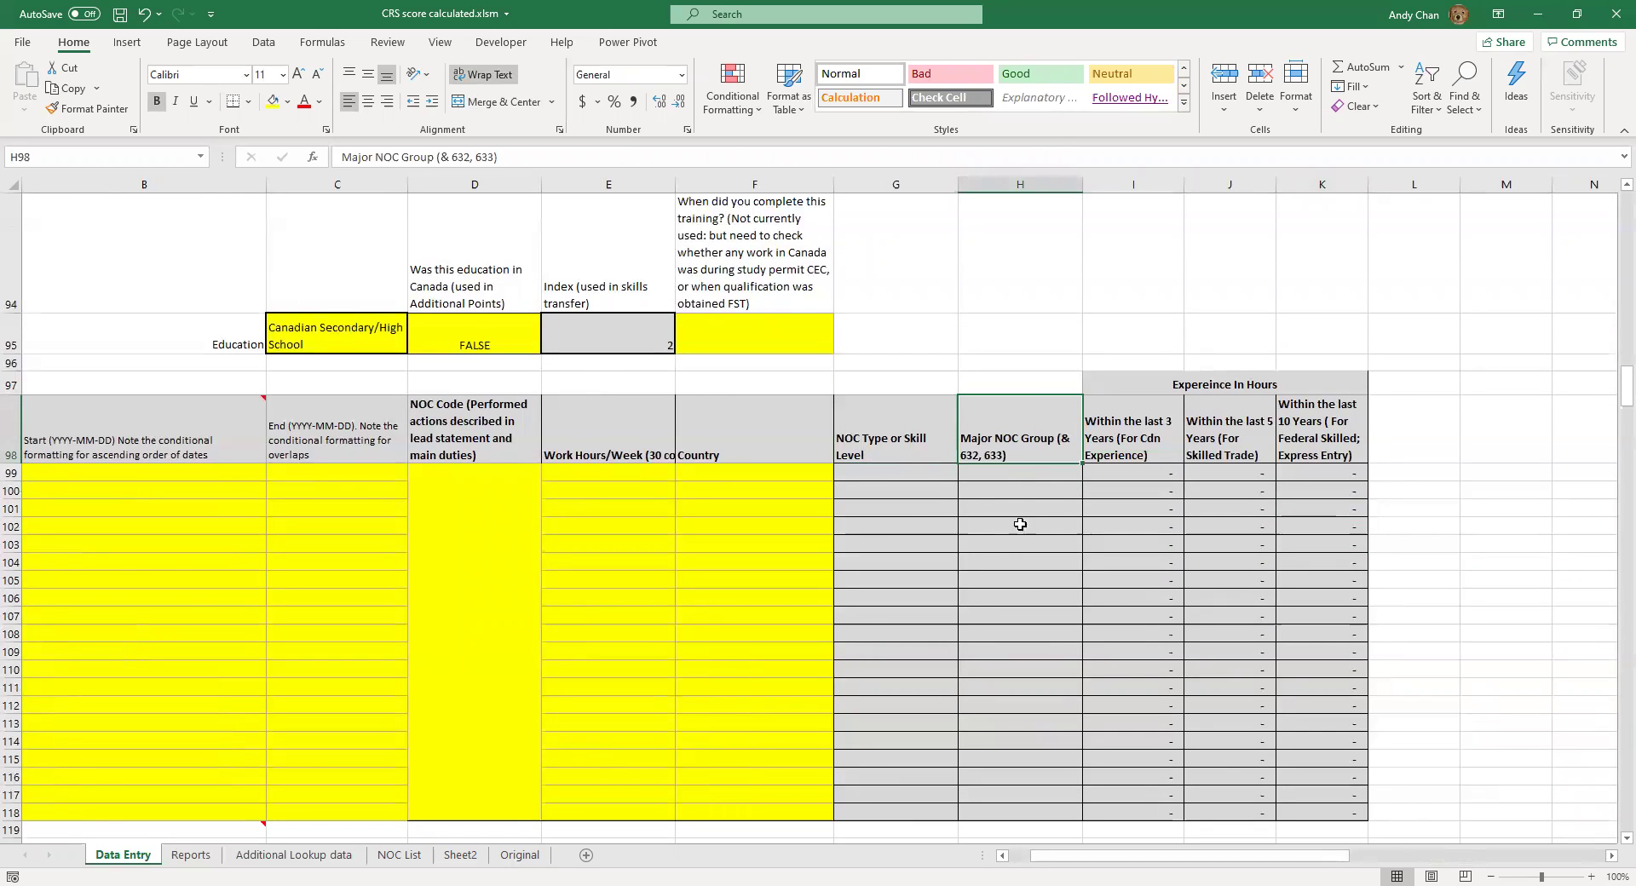
click(1198, 551)
scroll(1201, 552, down, 1)
scroll(1201, 552, down, 3)
scroll(1198, 553, up, 6)
click(1174, 458)
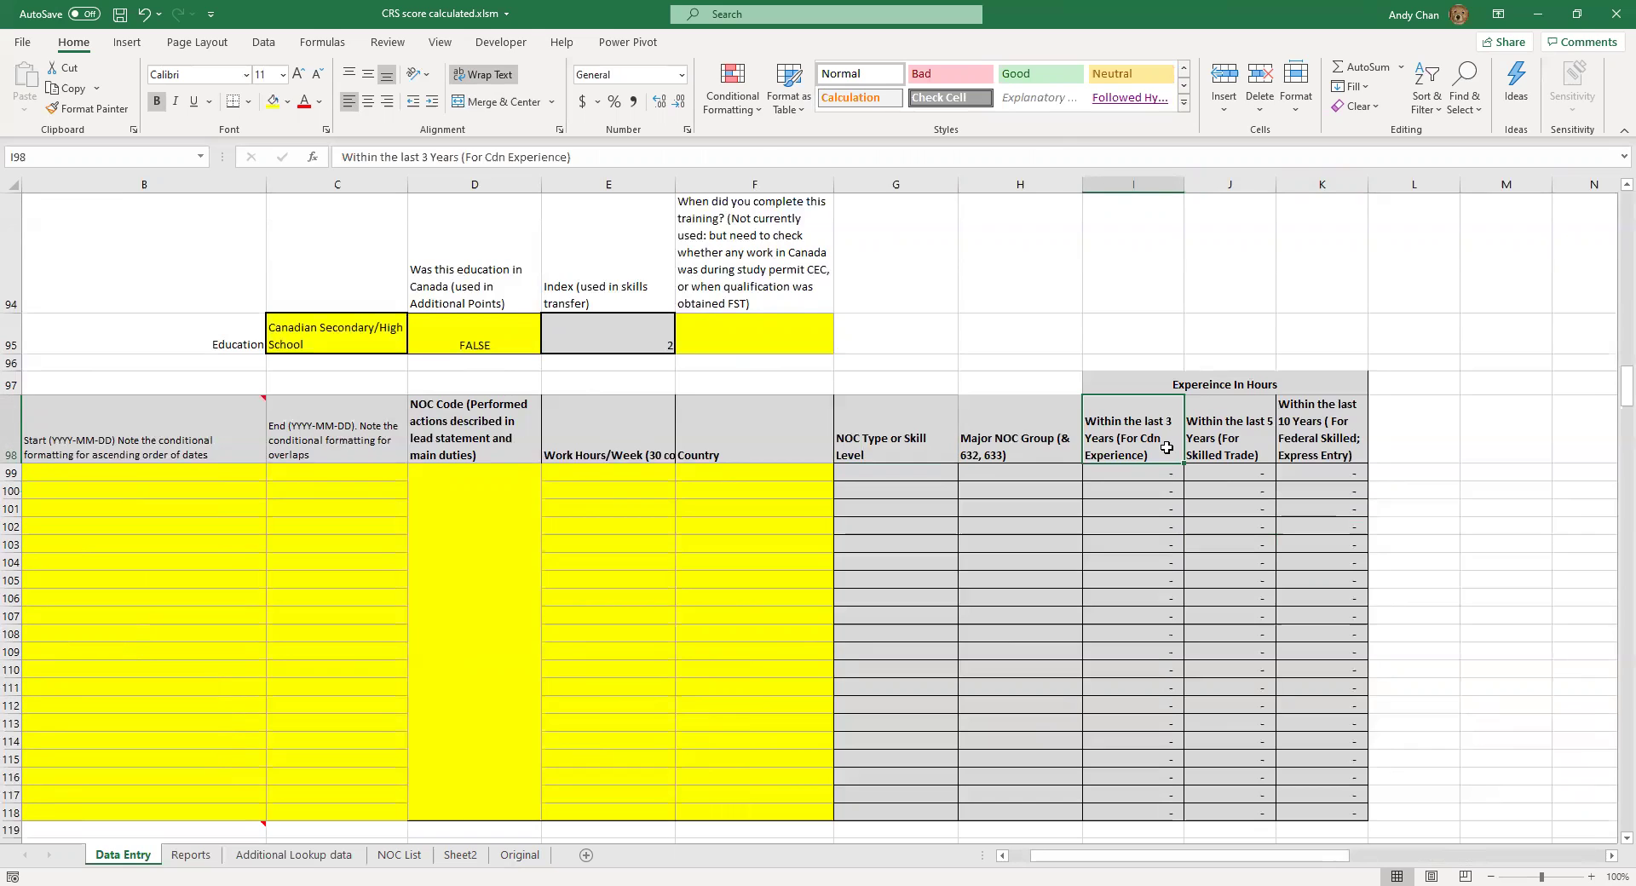
click(1255, 452)
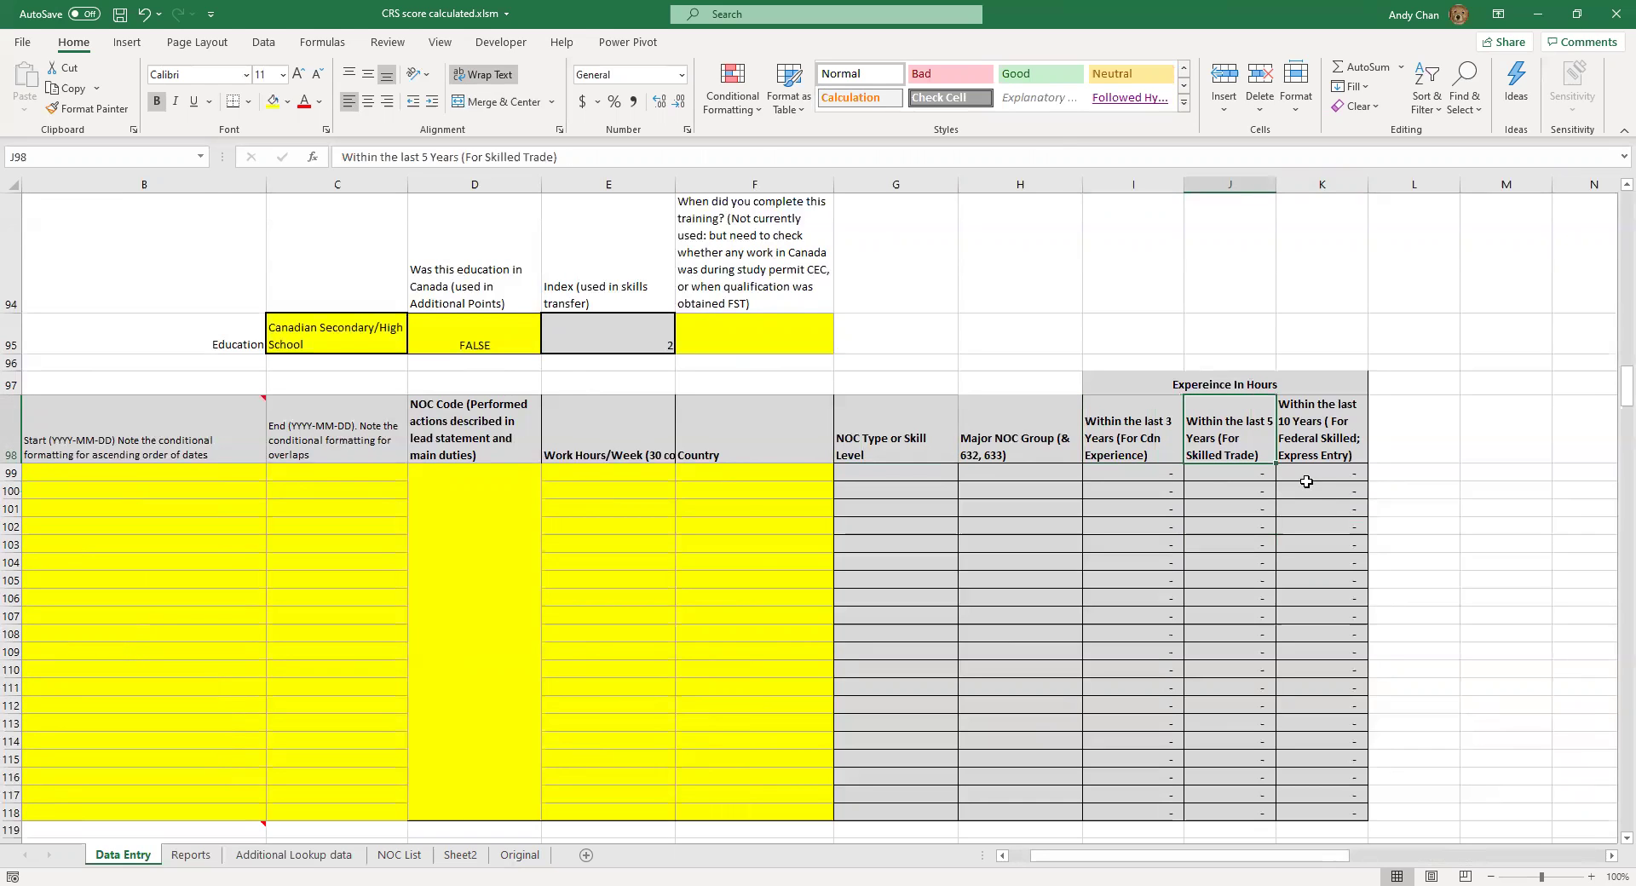
click(1313, 455)
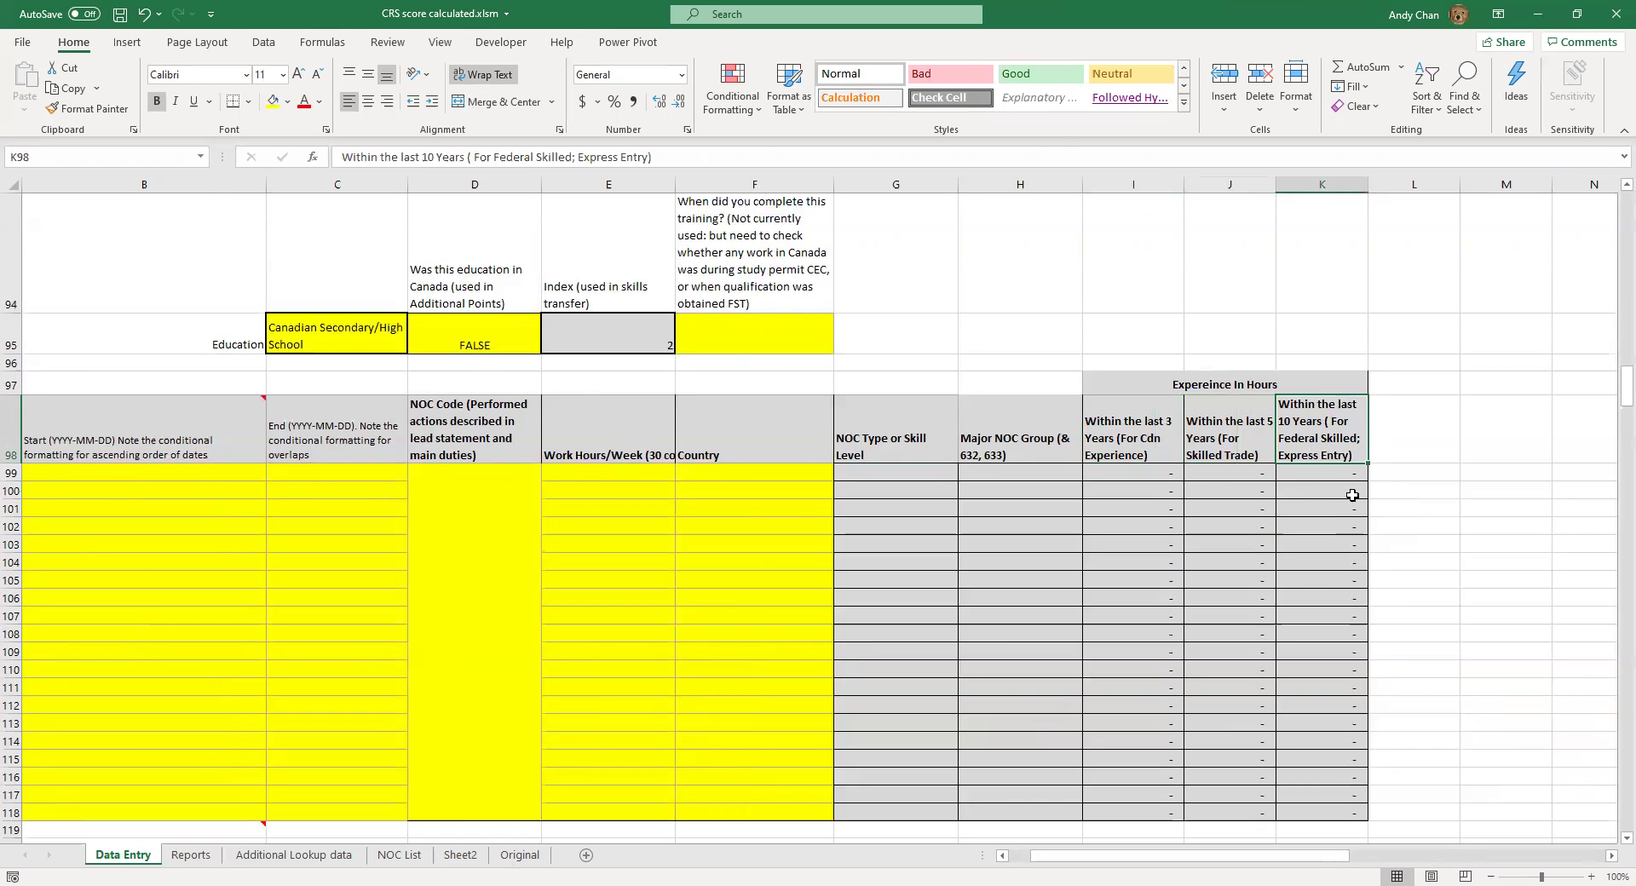
Review the cumulative work experience hours below the table and inspect the NOC type lookup formula in G109
scroll(1345, 500, down, 2)
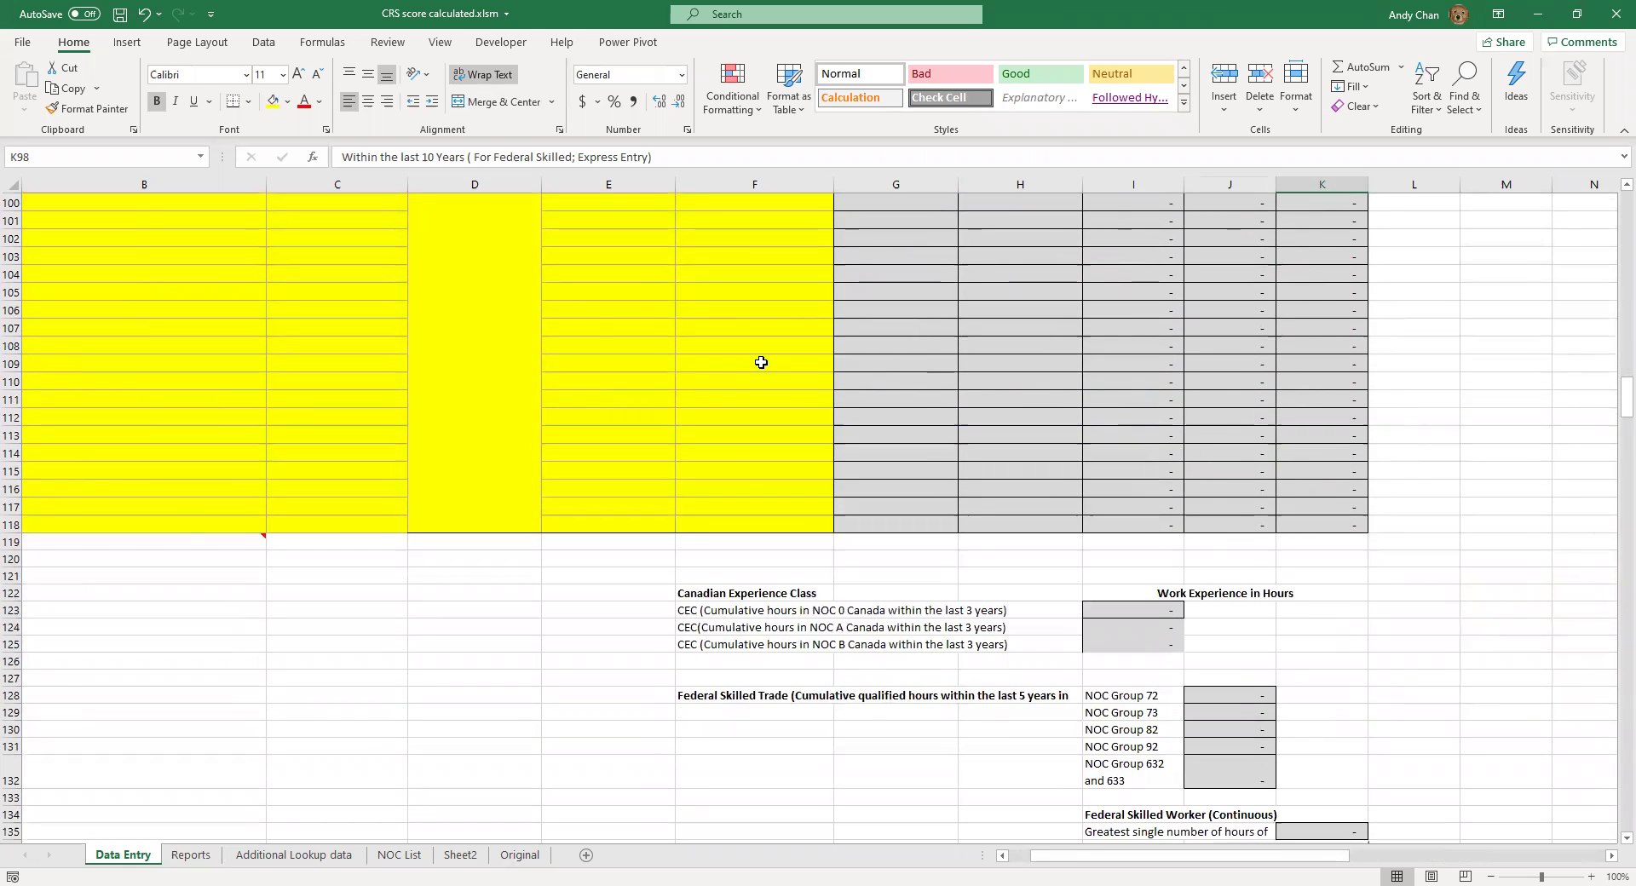
click(597, 329)
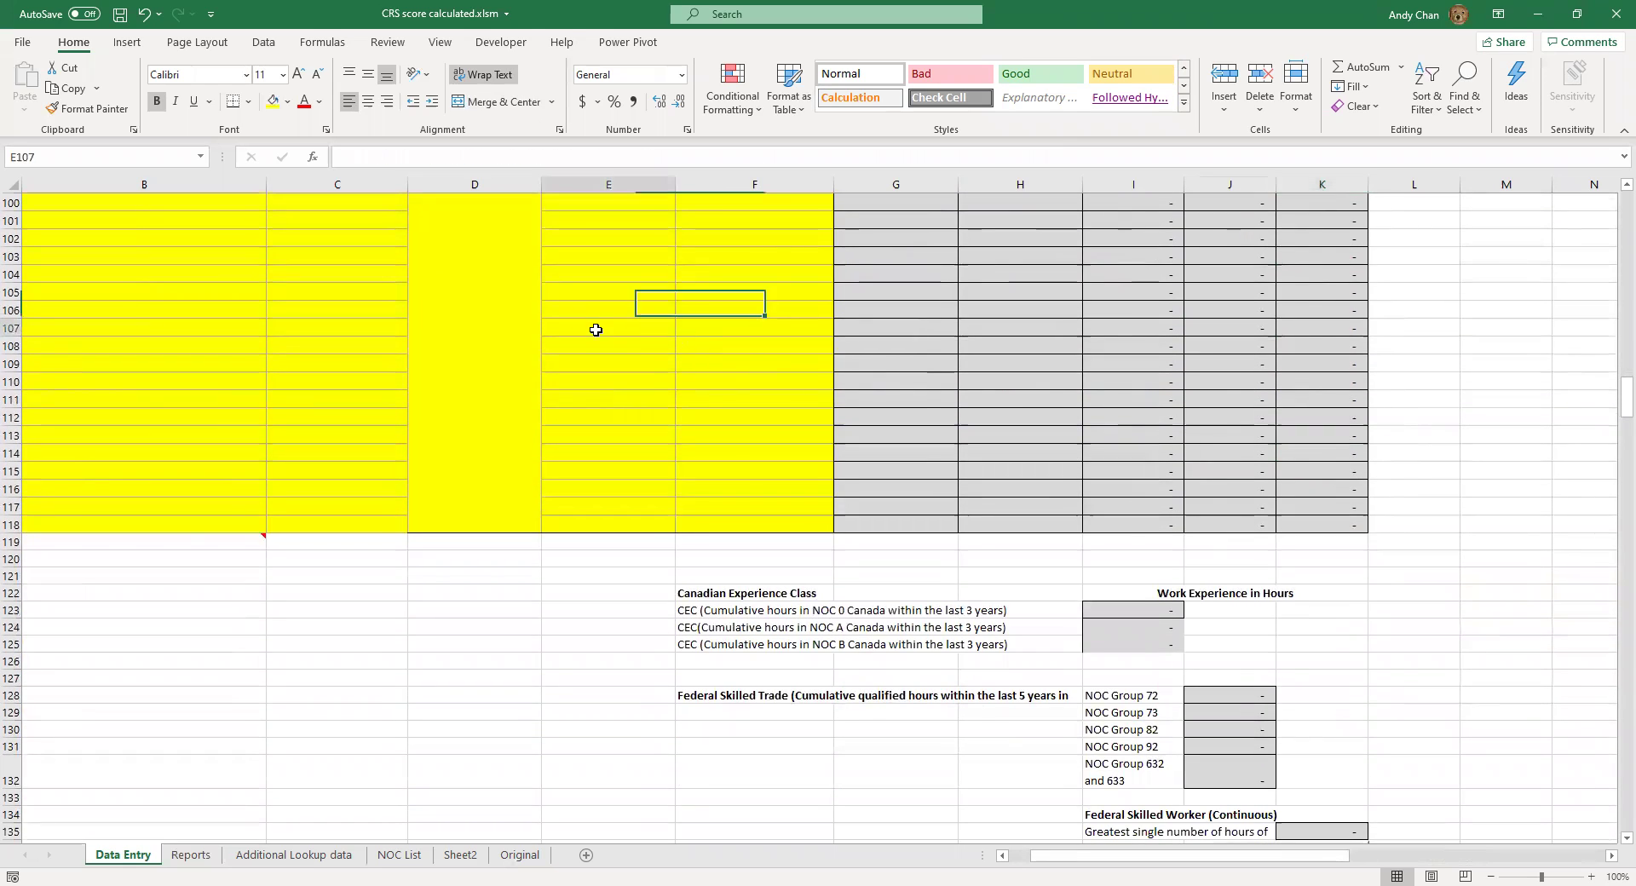
click(952, 363)
scroll(1039, 405, up, 3)
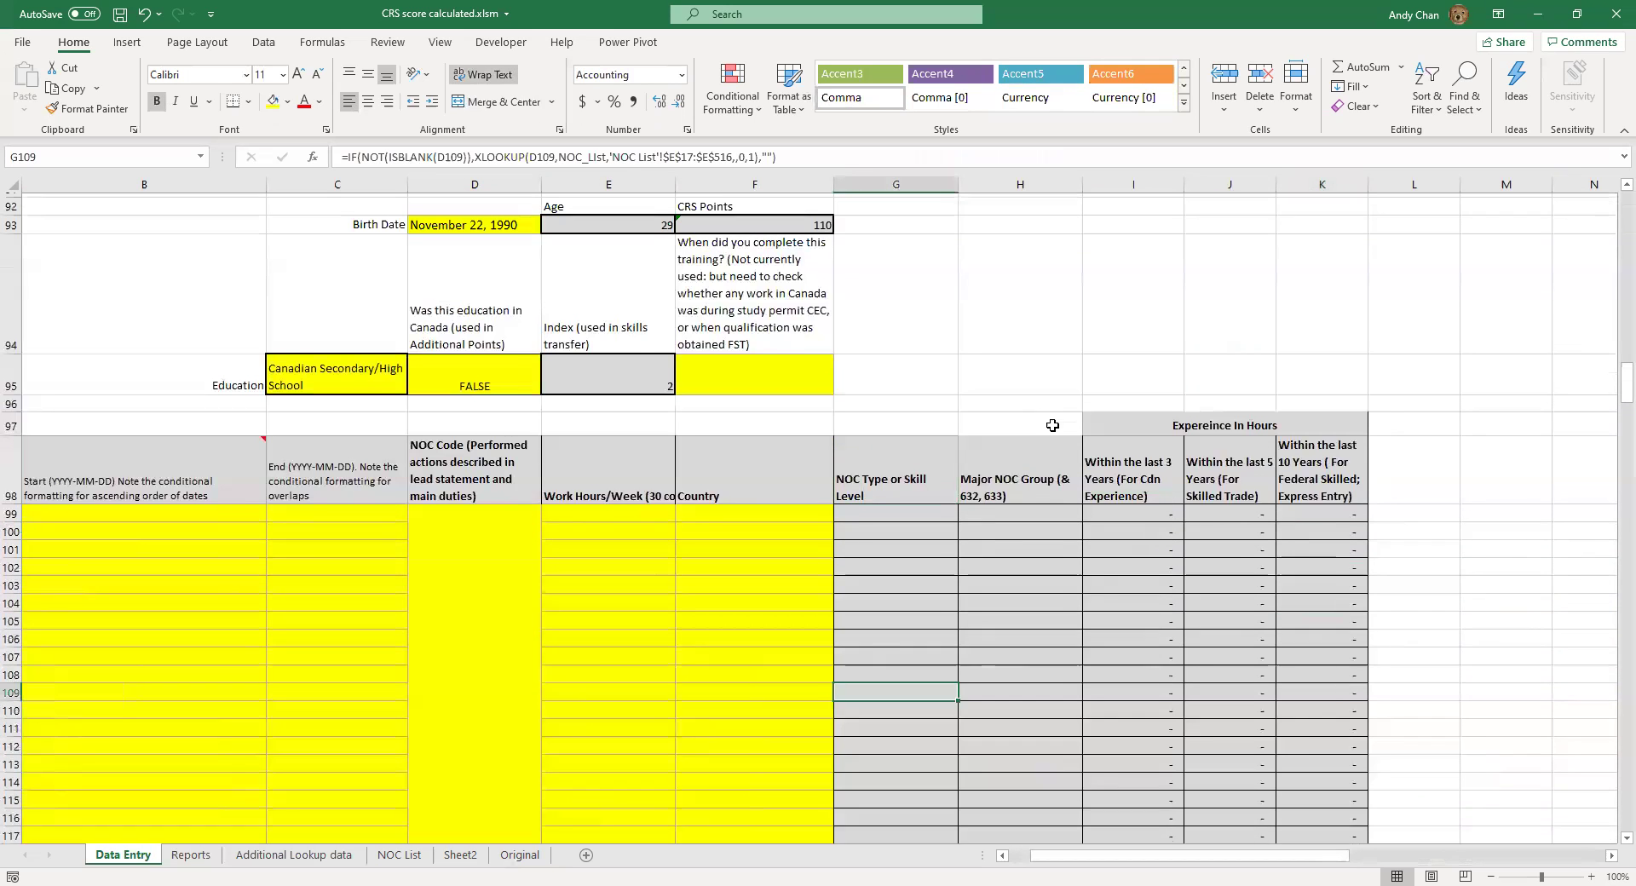
Compare the Work Experience table's major NOC group formula and 10-year hours heading with the Work Experience in Hours summary below
click(609, 387)
click(1047, 589)
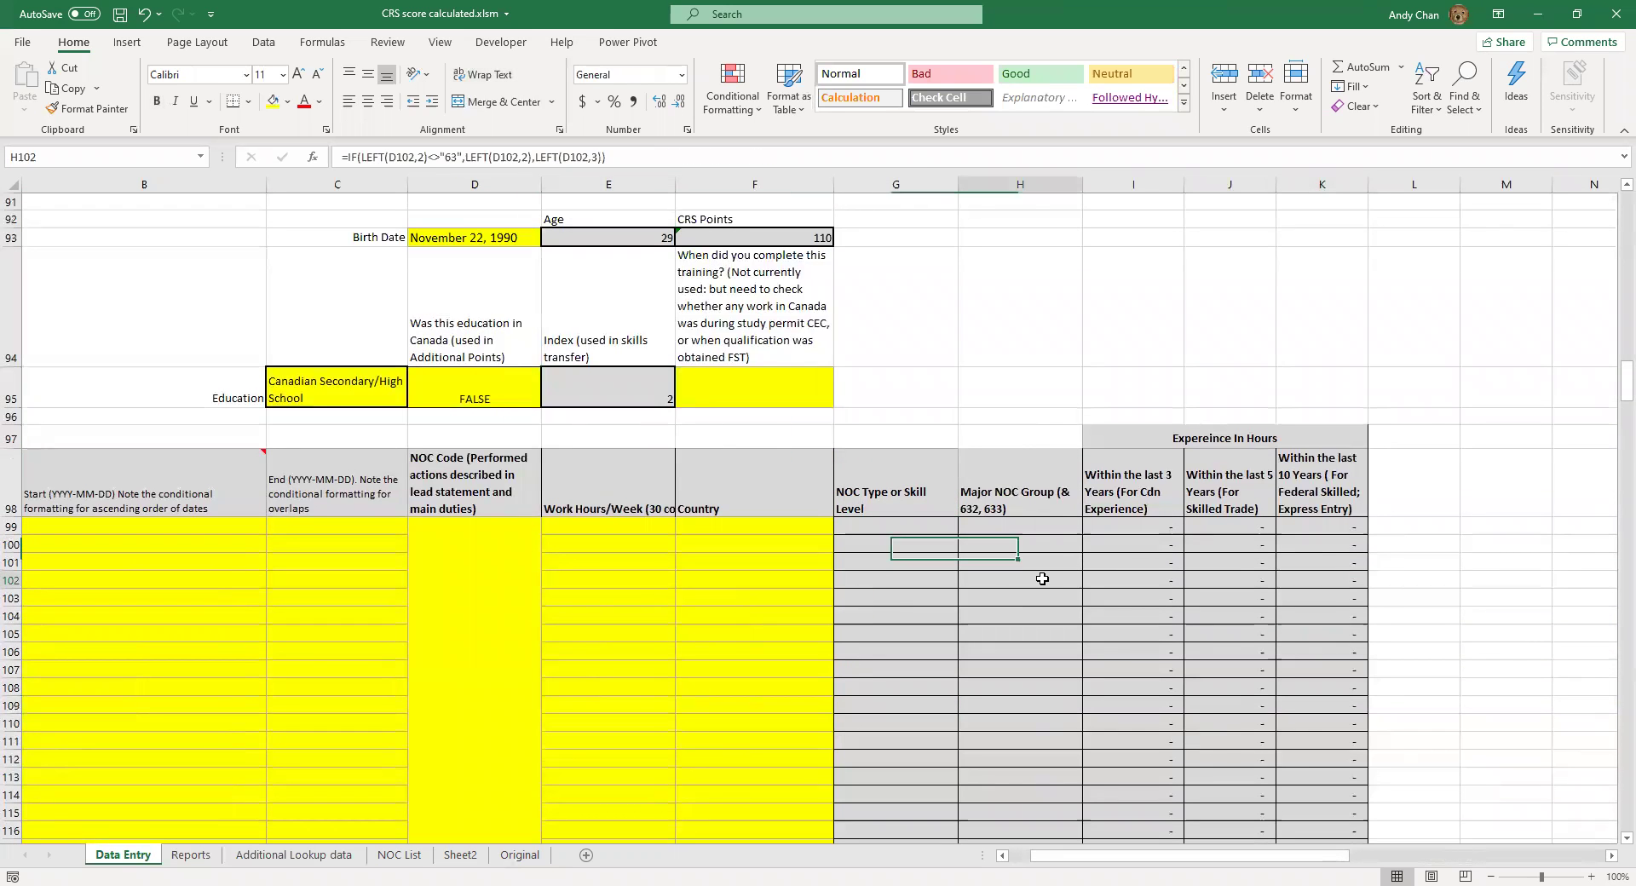
scroll(1050, 590, down, 3)
click(1111, 598)
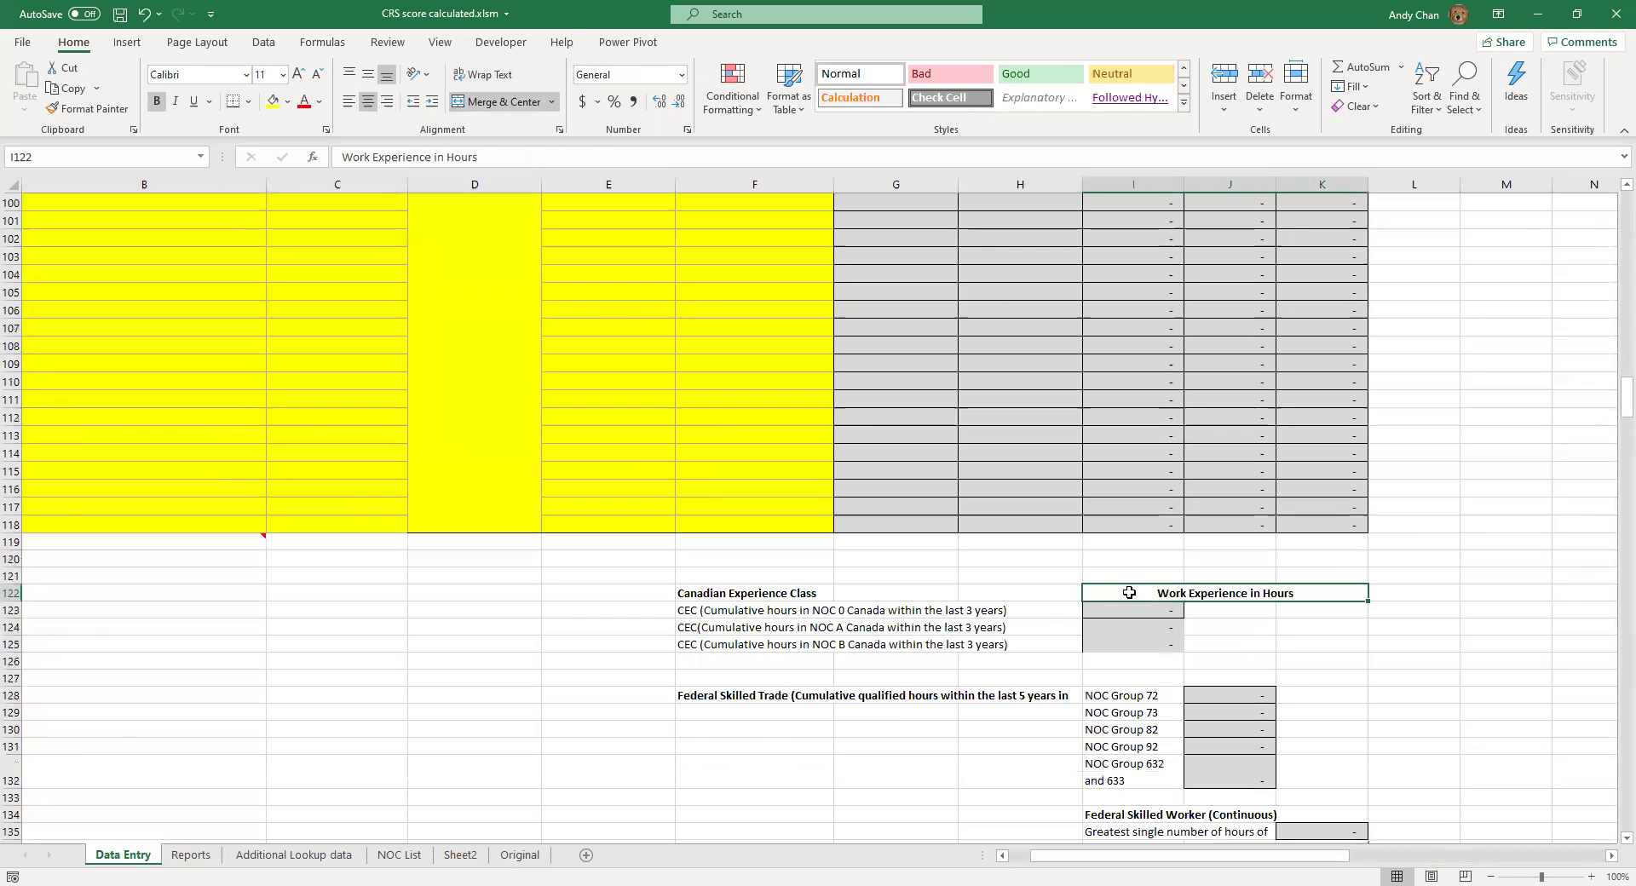
scroll(1128, 522, up, 2)
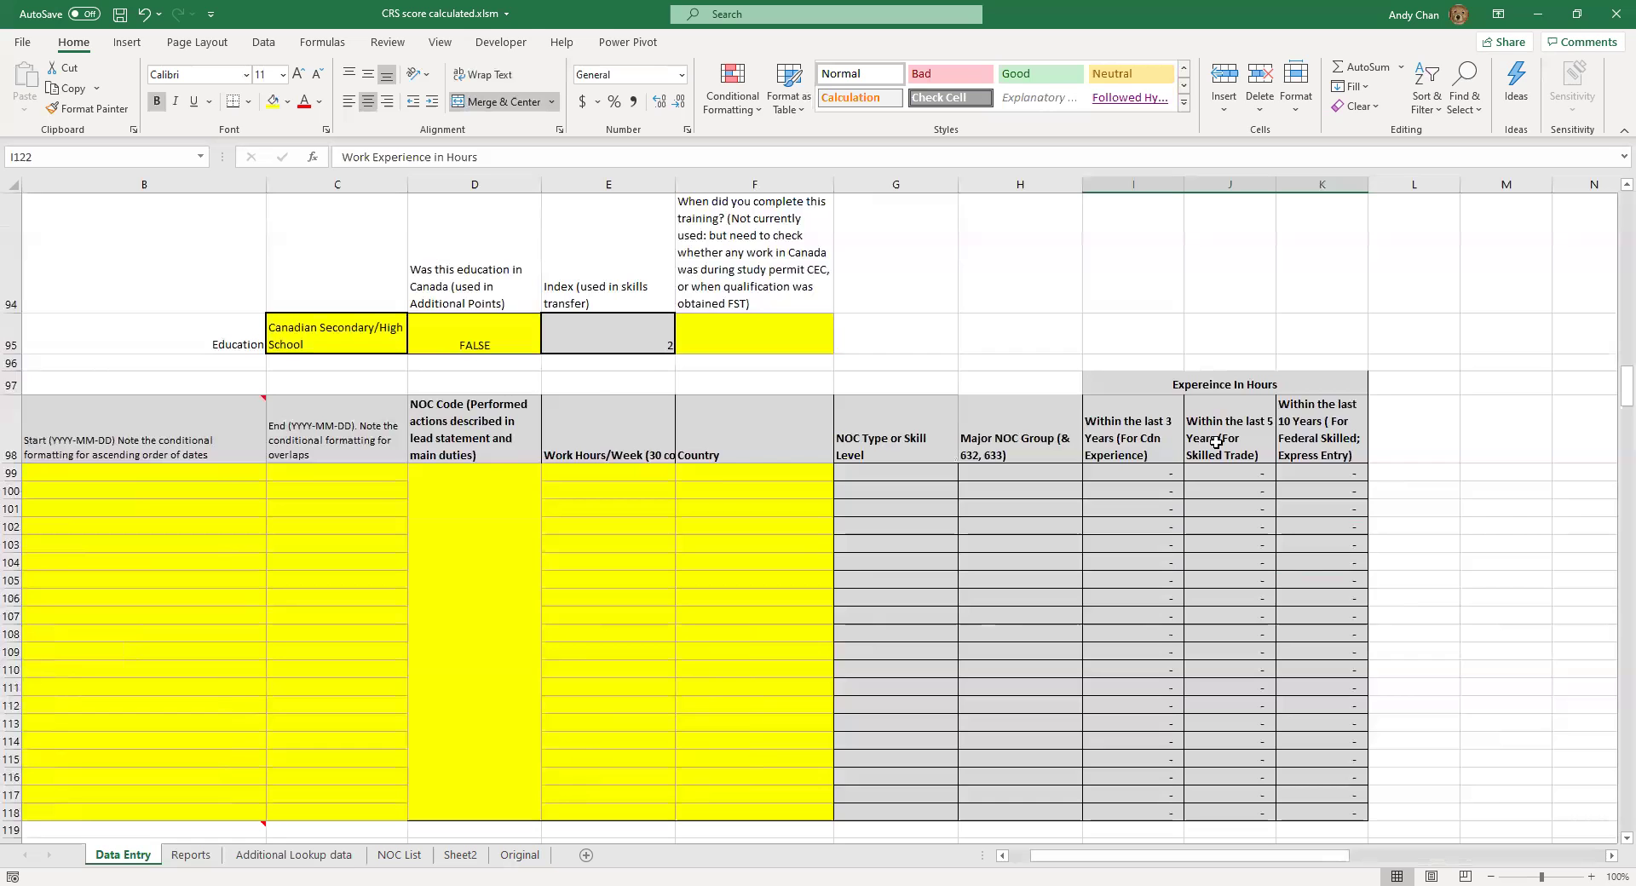
click(1335, 433)
Inspect the Canadian Experience Class formulas for cumulative hours in NOC 0 and NOC B
scroll(1212, 651, down, 3)
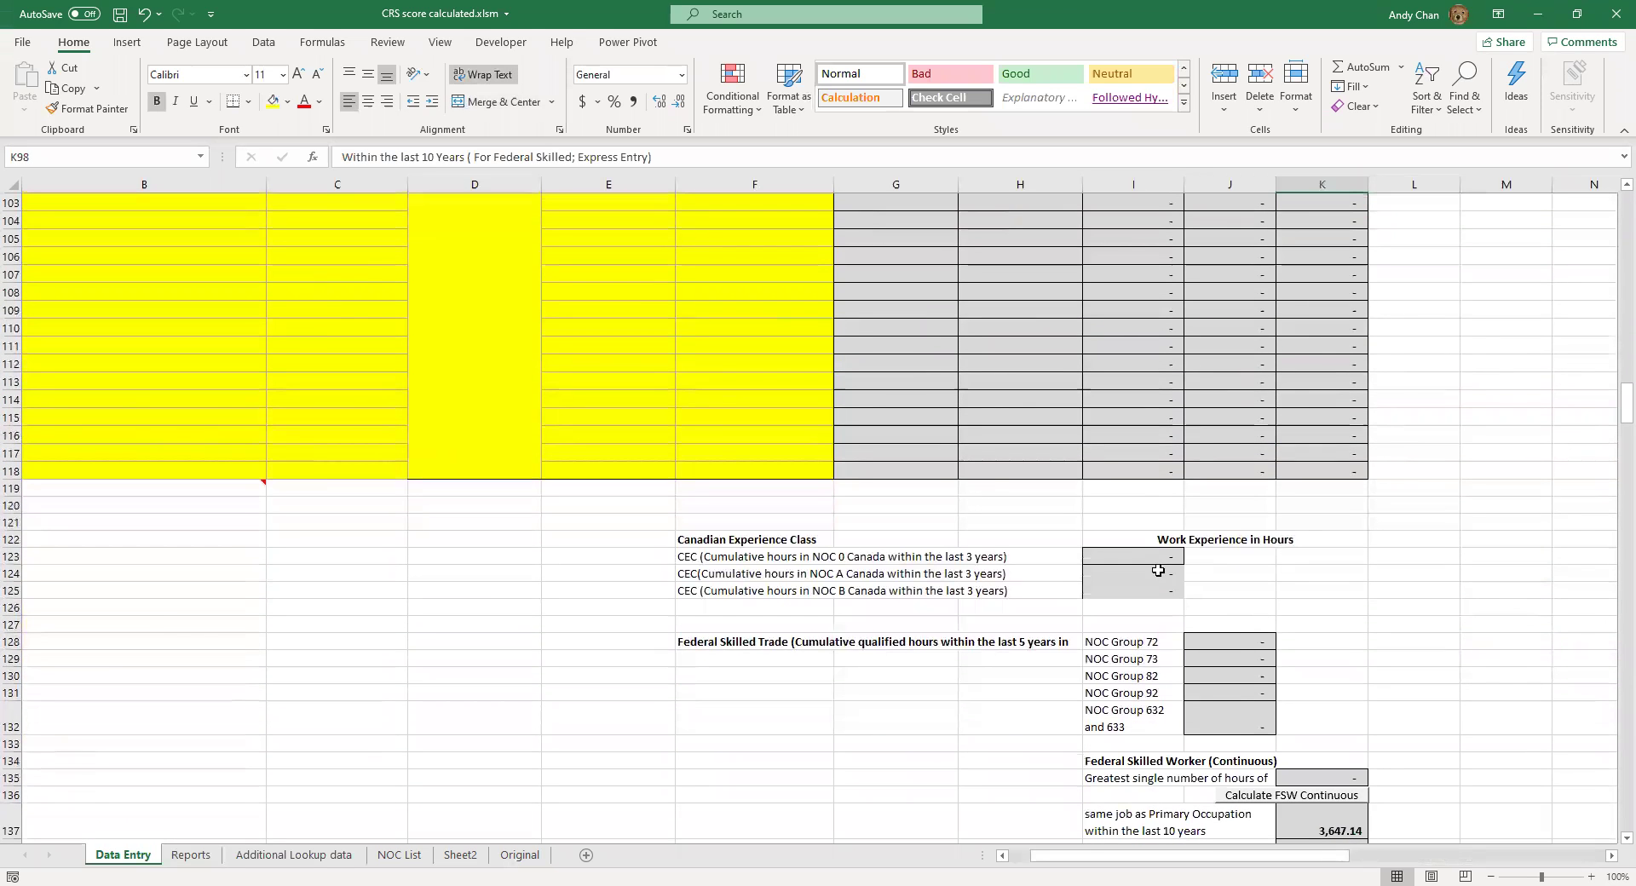
click(1306, 779)
click(1154, 564)
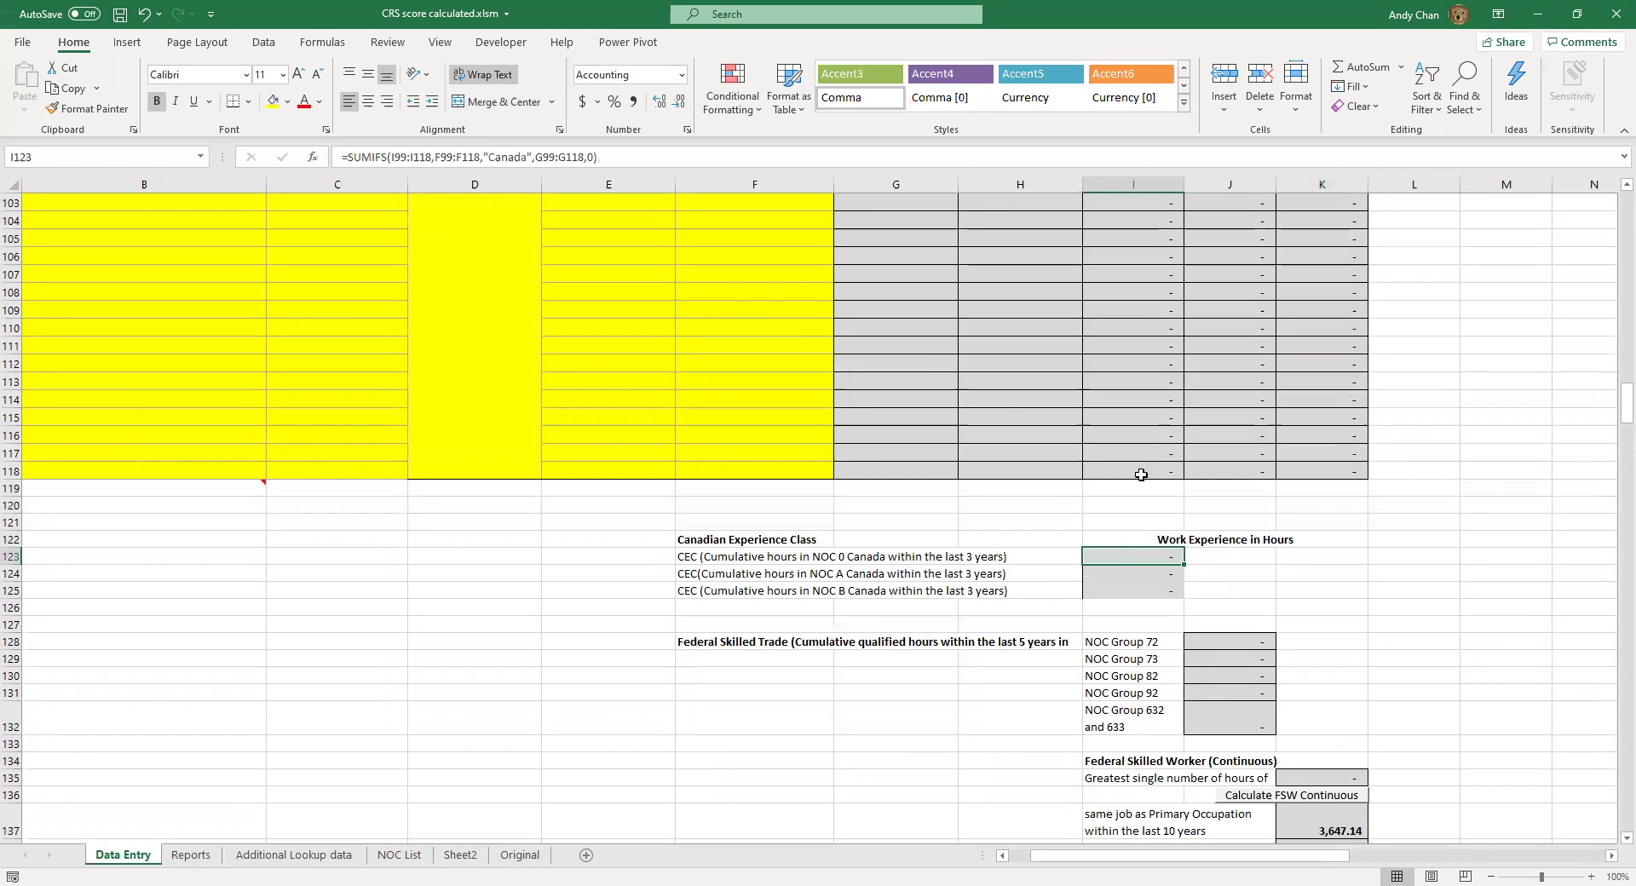
click(1156, 588)
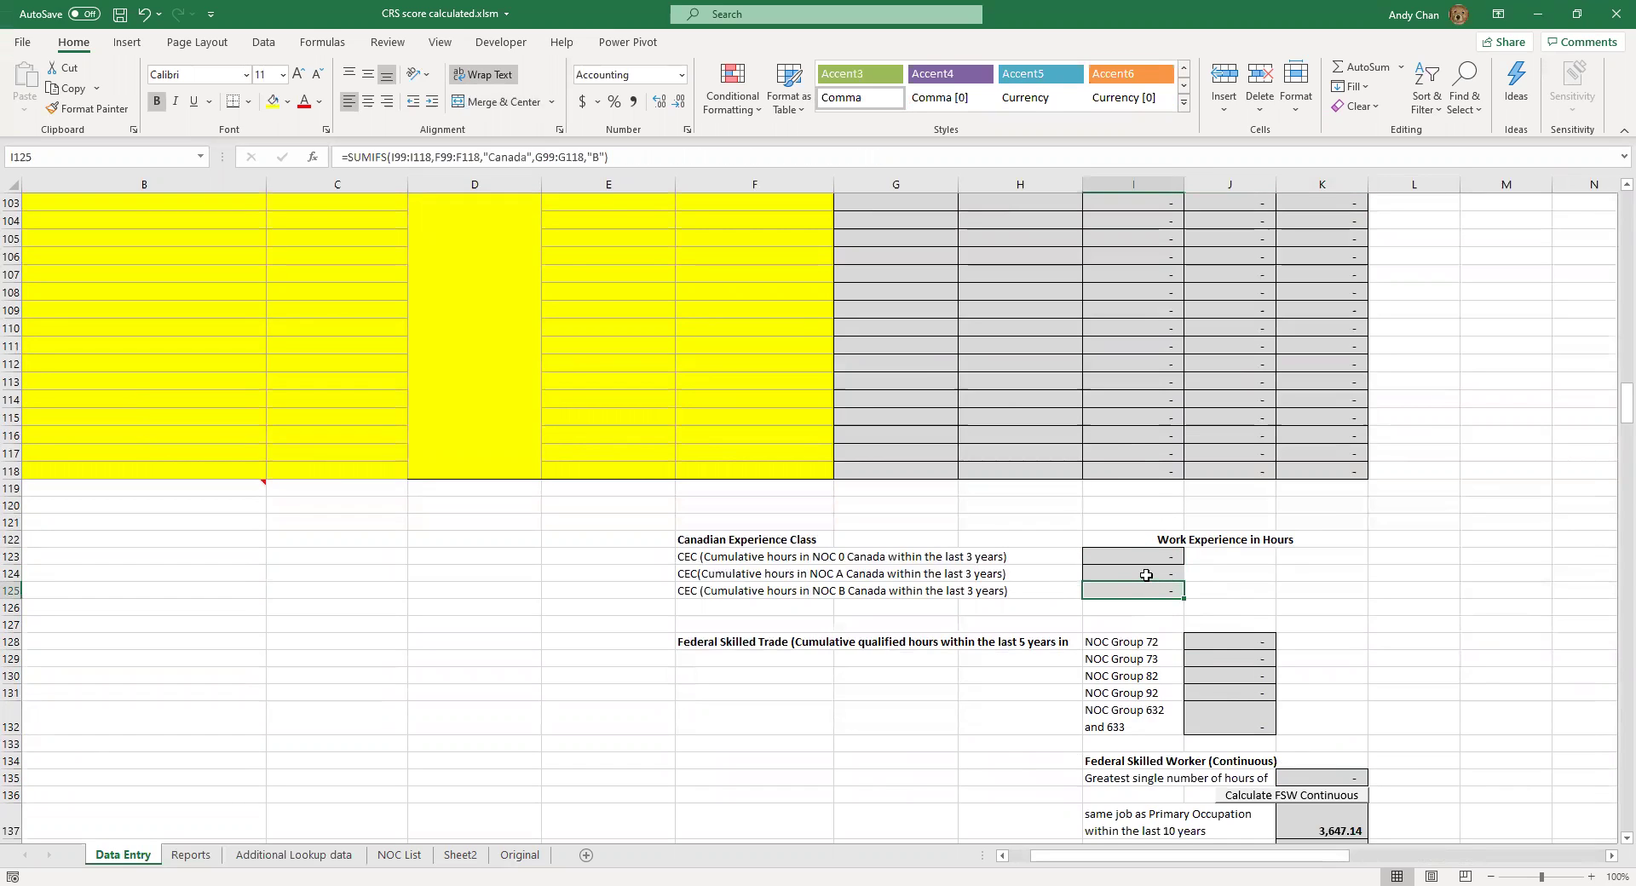
Inspect the Federal Skilled Trade hours formula for NOC Group 82 and the hours-to-months conversion formula in I150
scroll(1150, 575, down, 2)
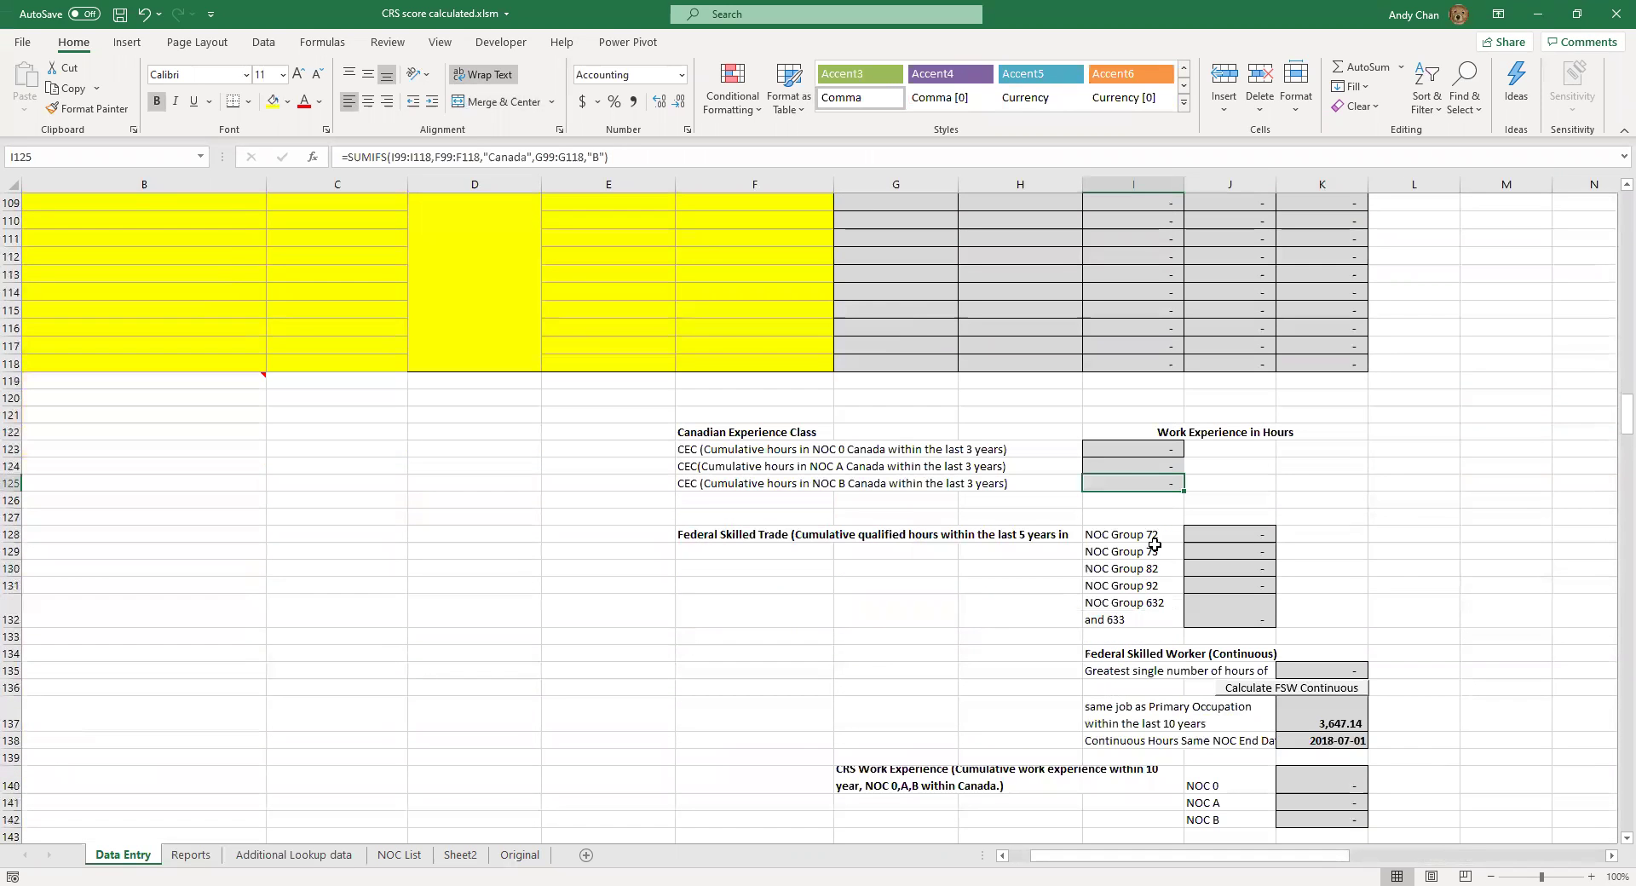
click(1204, 569)
scroll(1205, 570, down, 6)
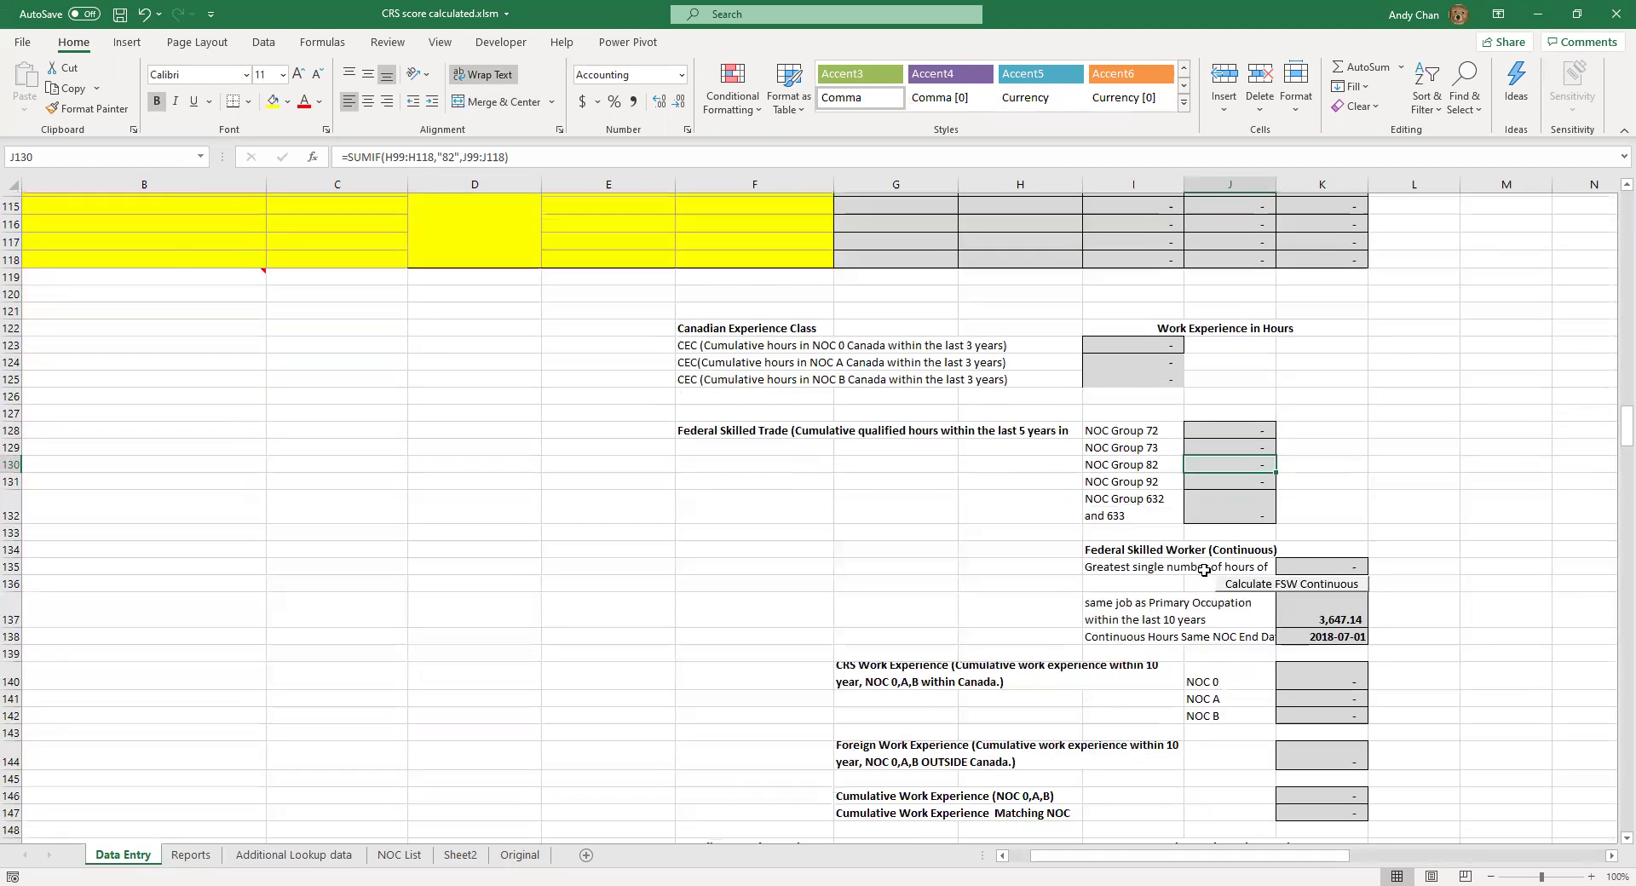
click(1142, 650)
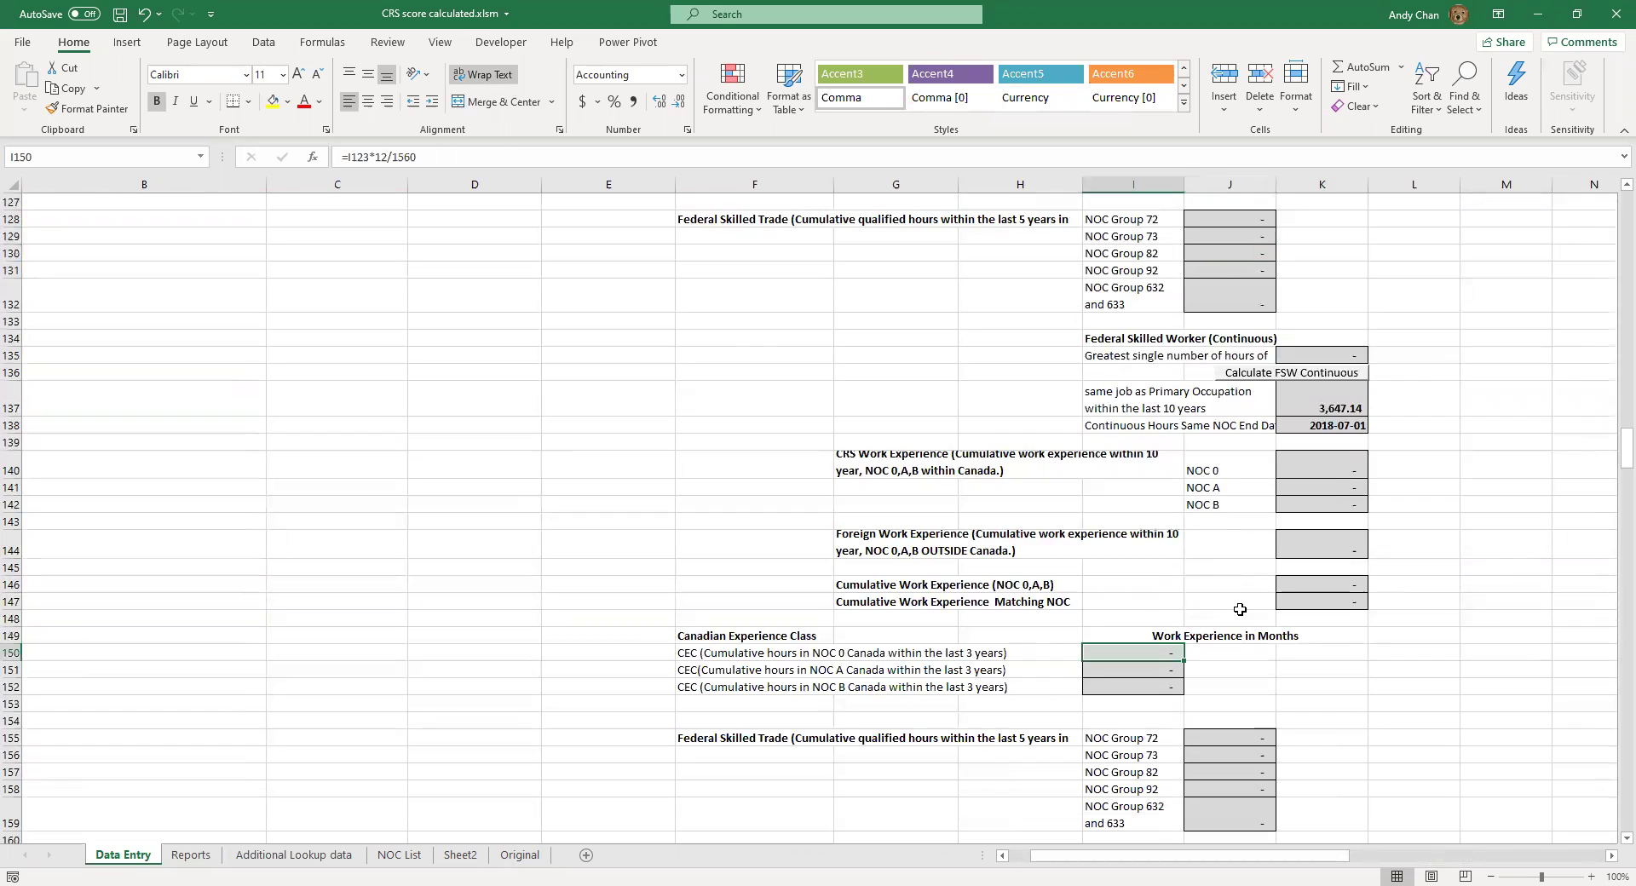
scroll(1228, 623, down, 1)
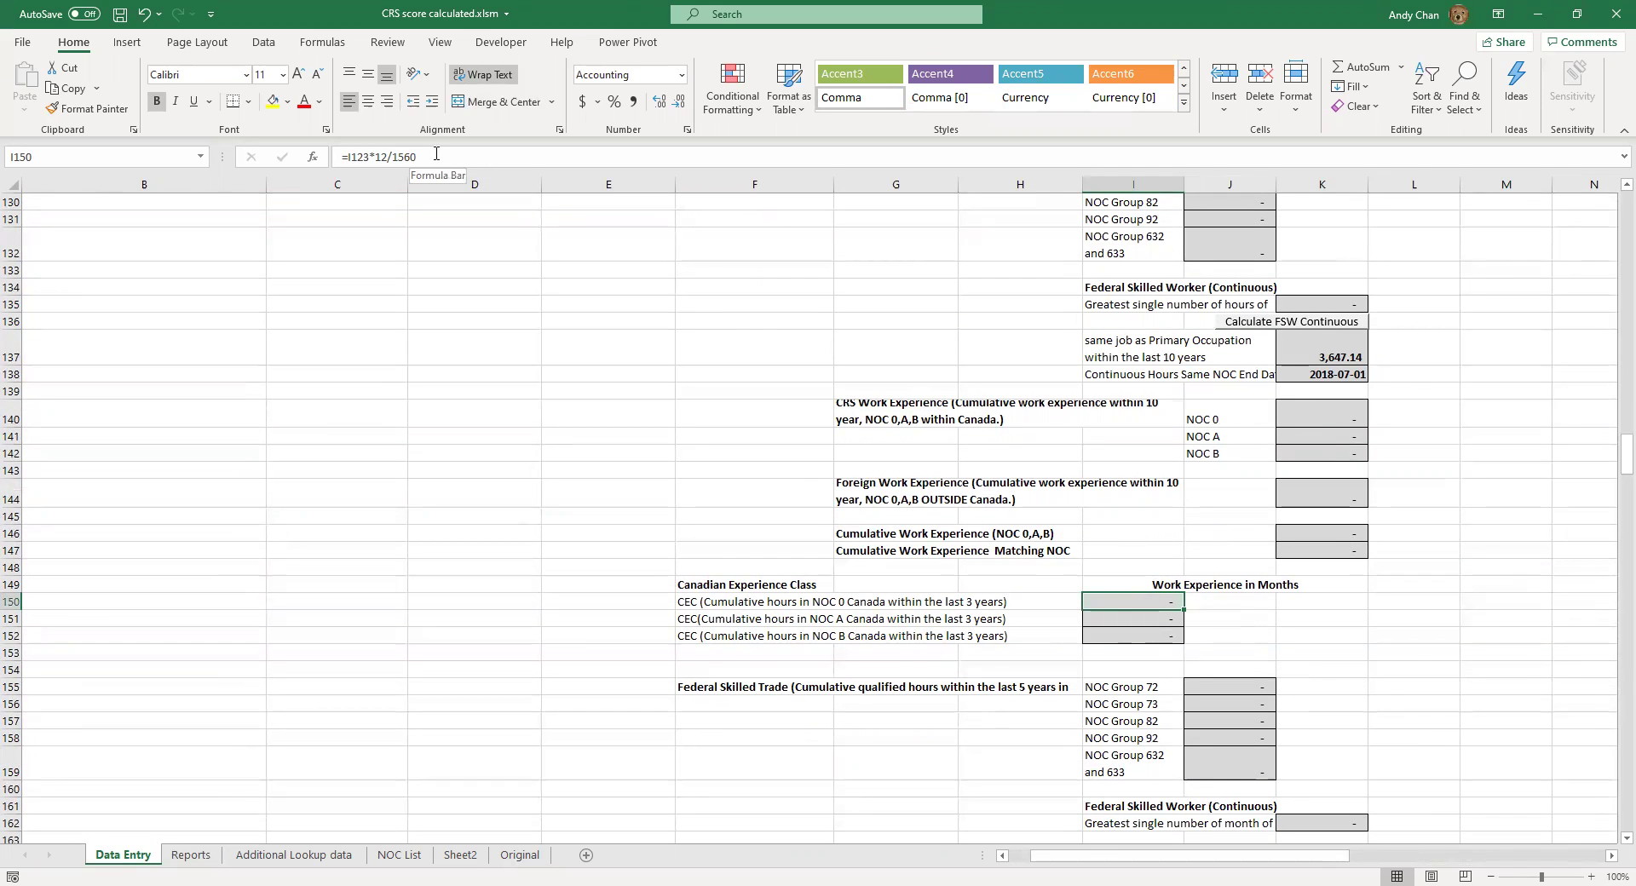
Review the Federal Skilled Worker continuous hours calculation and the work experience rows that feed it
click(1391, 451)
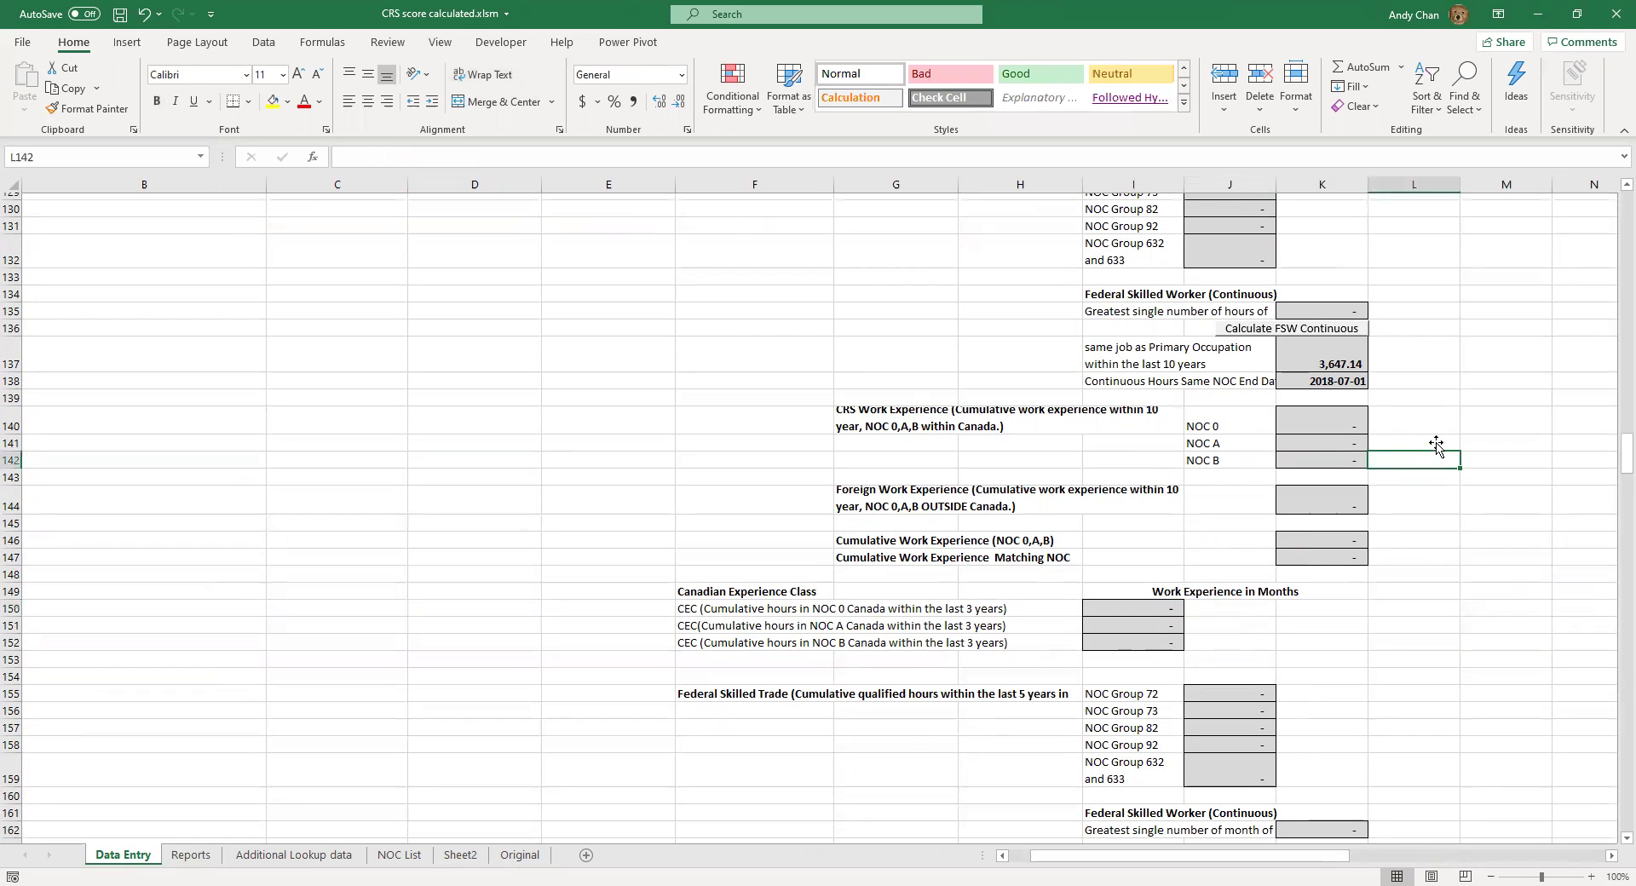
scroll(1346, 447, up, 1)
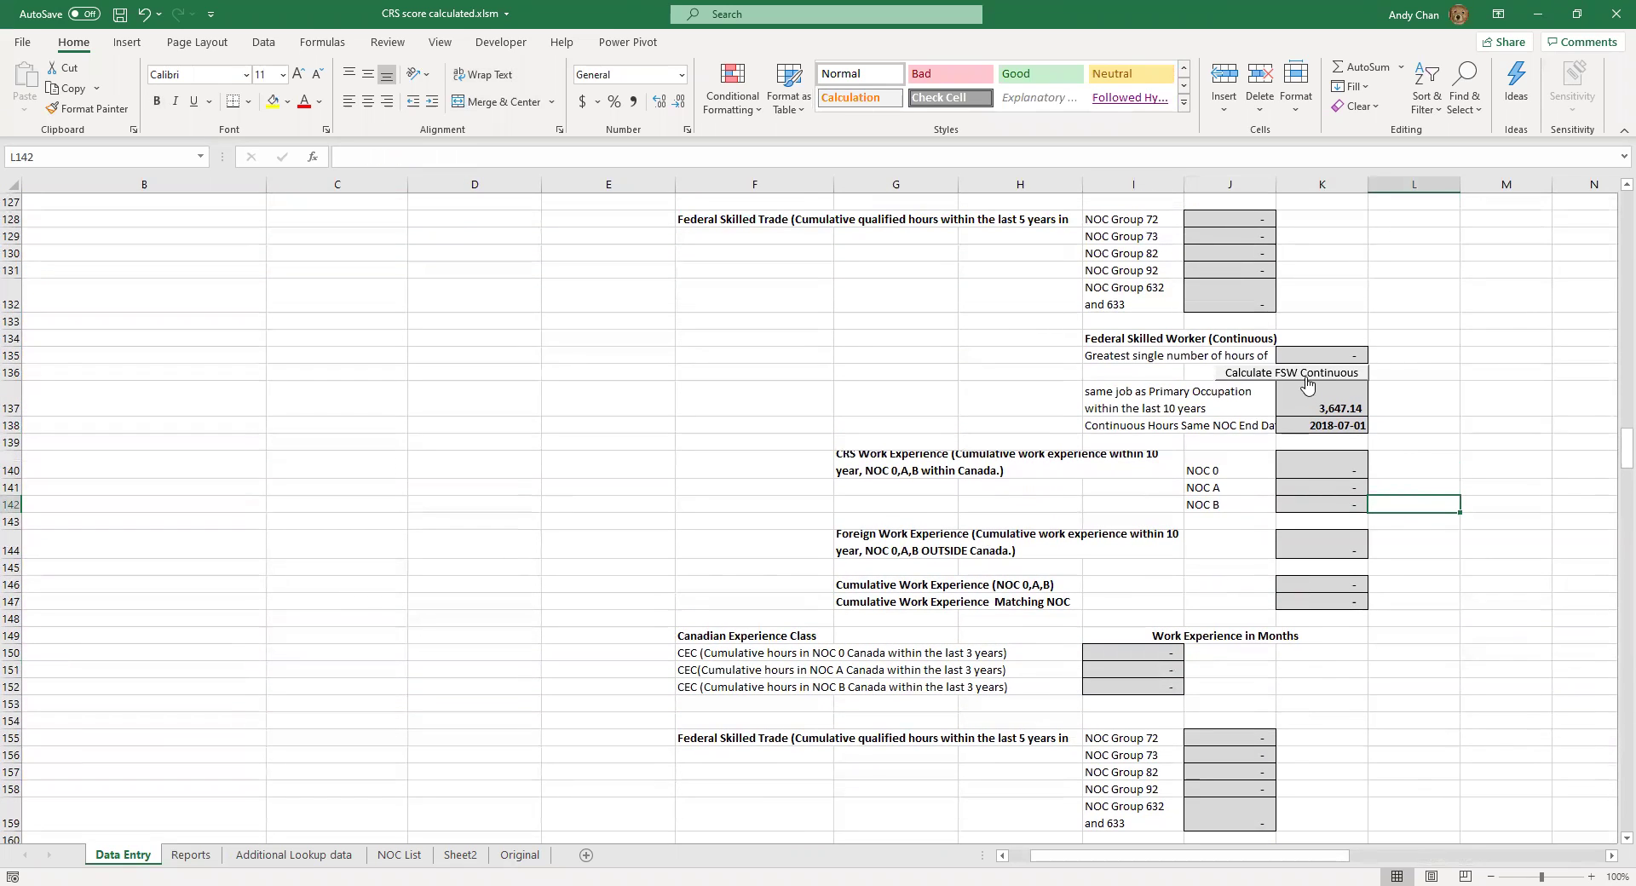
scroll(821, 423, up, 5)
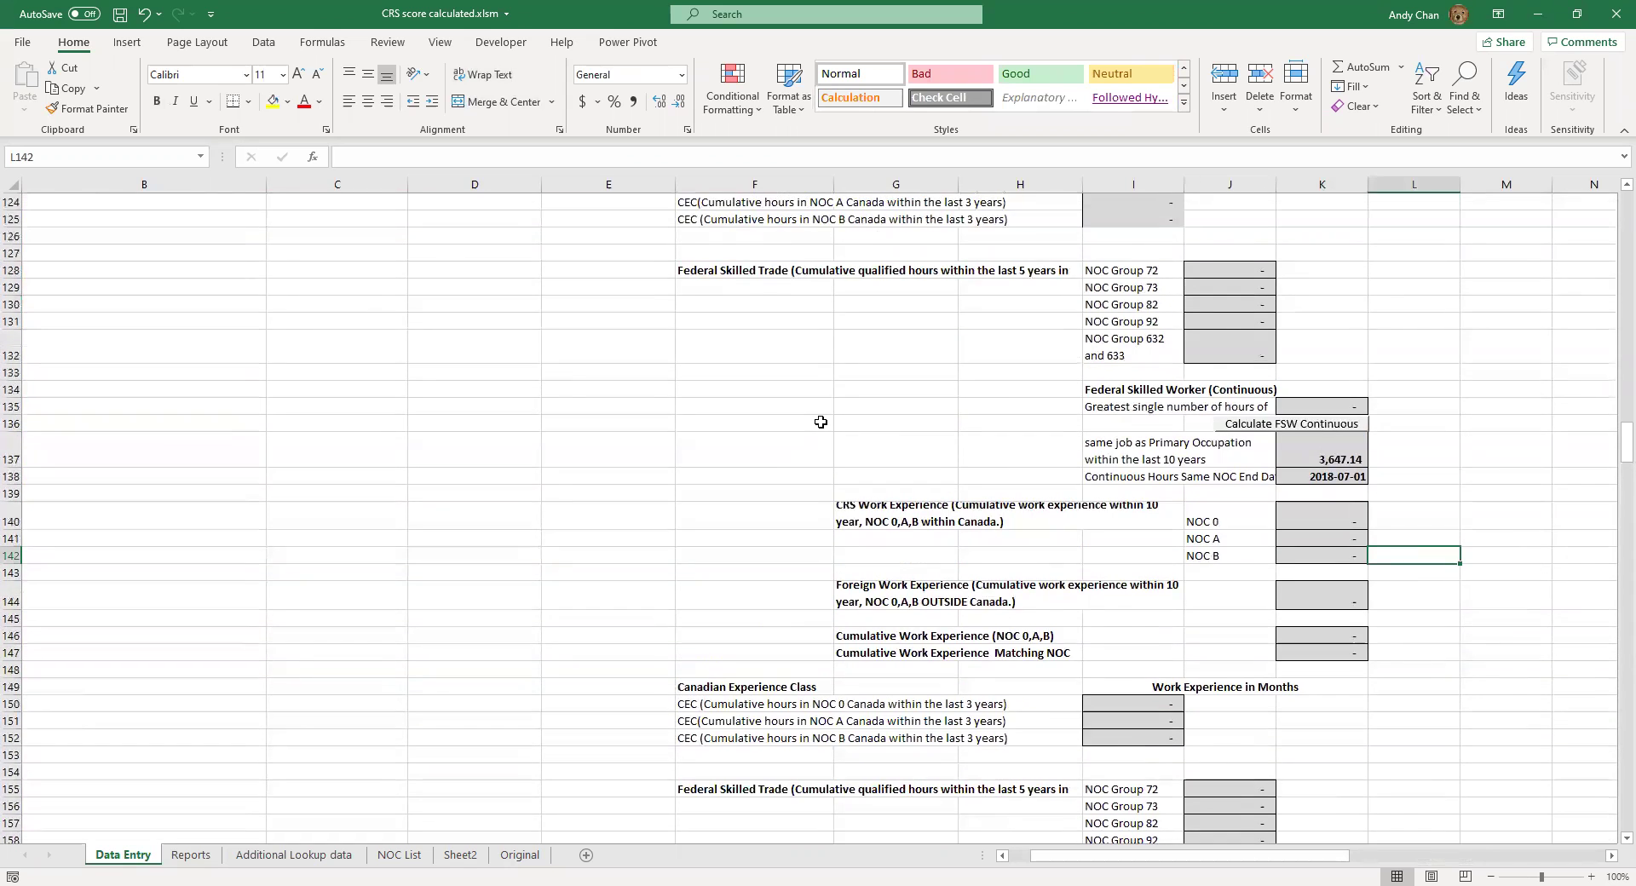
scroll(820, 423, up, 4)
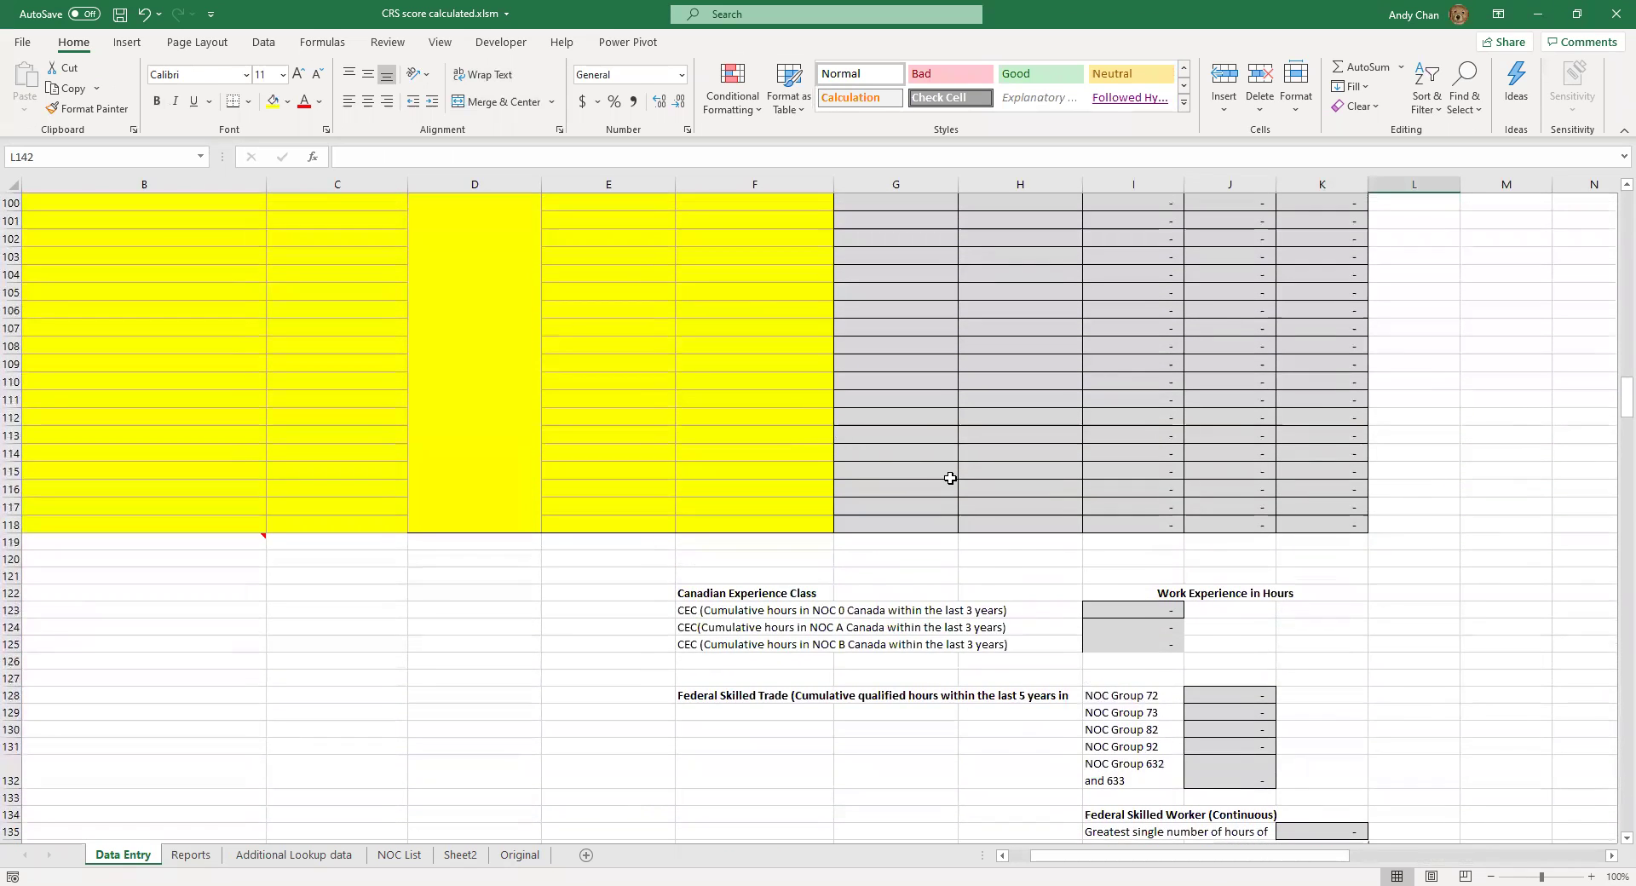
scroll(954, 478, down, 3)
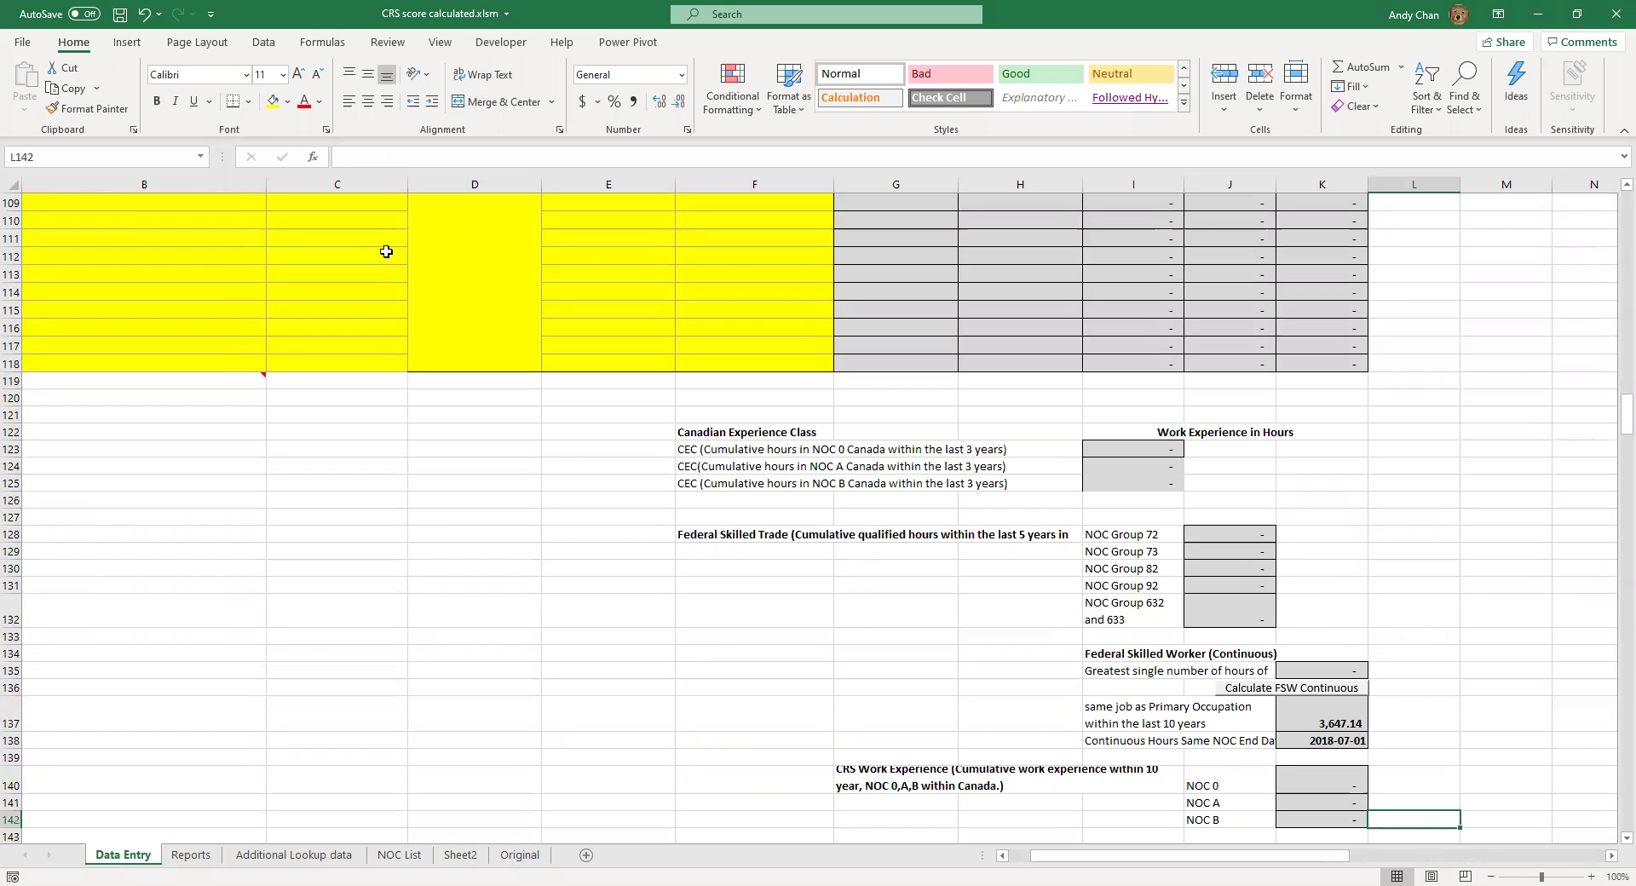
scroll(554, 443, up, 2)
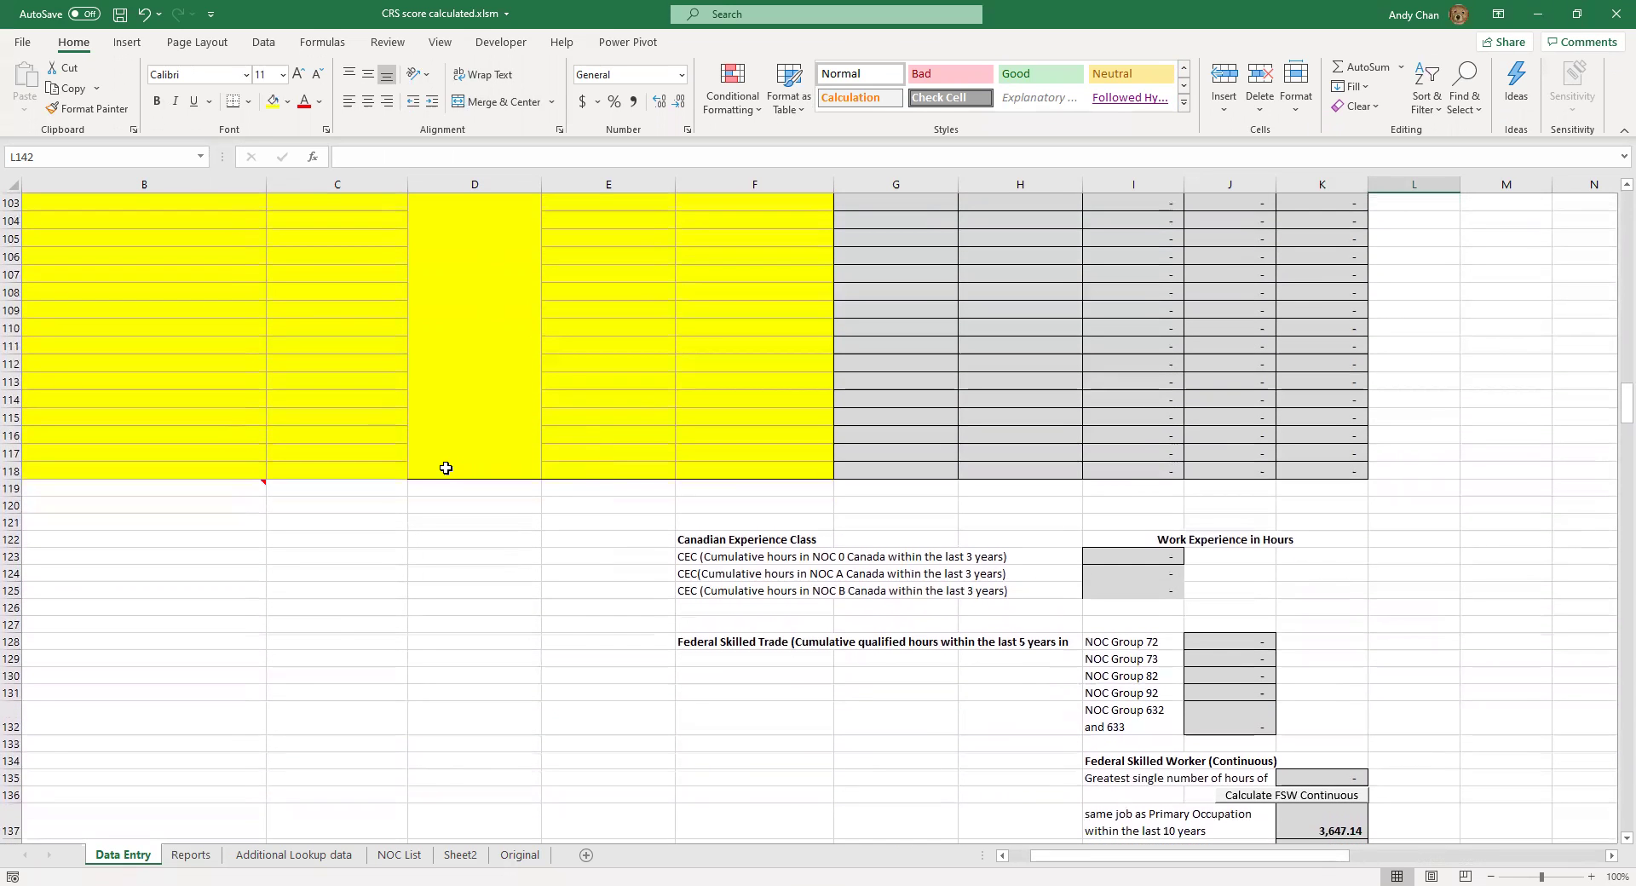
Check the named cells marking the Work Experience table's sort range, RowLast in B119 and Row0 in B98
click(444, 467)
key(Left)
key(Left)
key(Left)
key(Down)
key(Right)
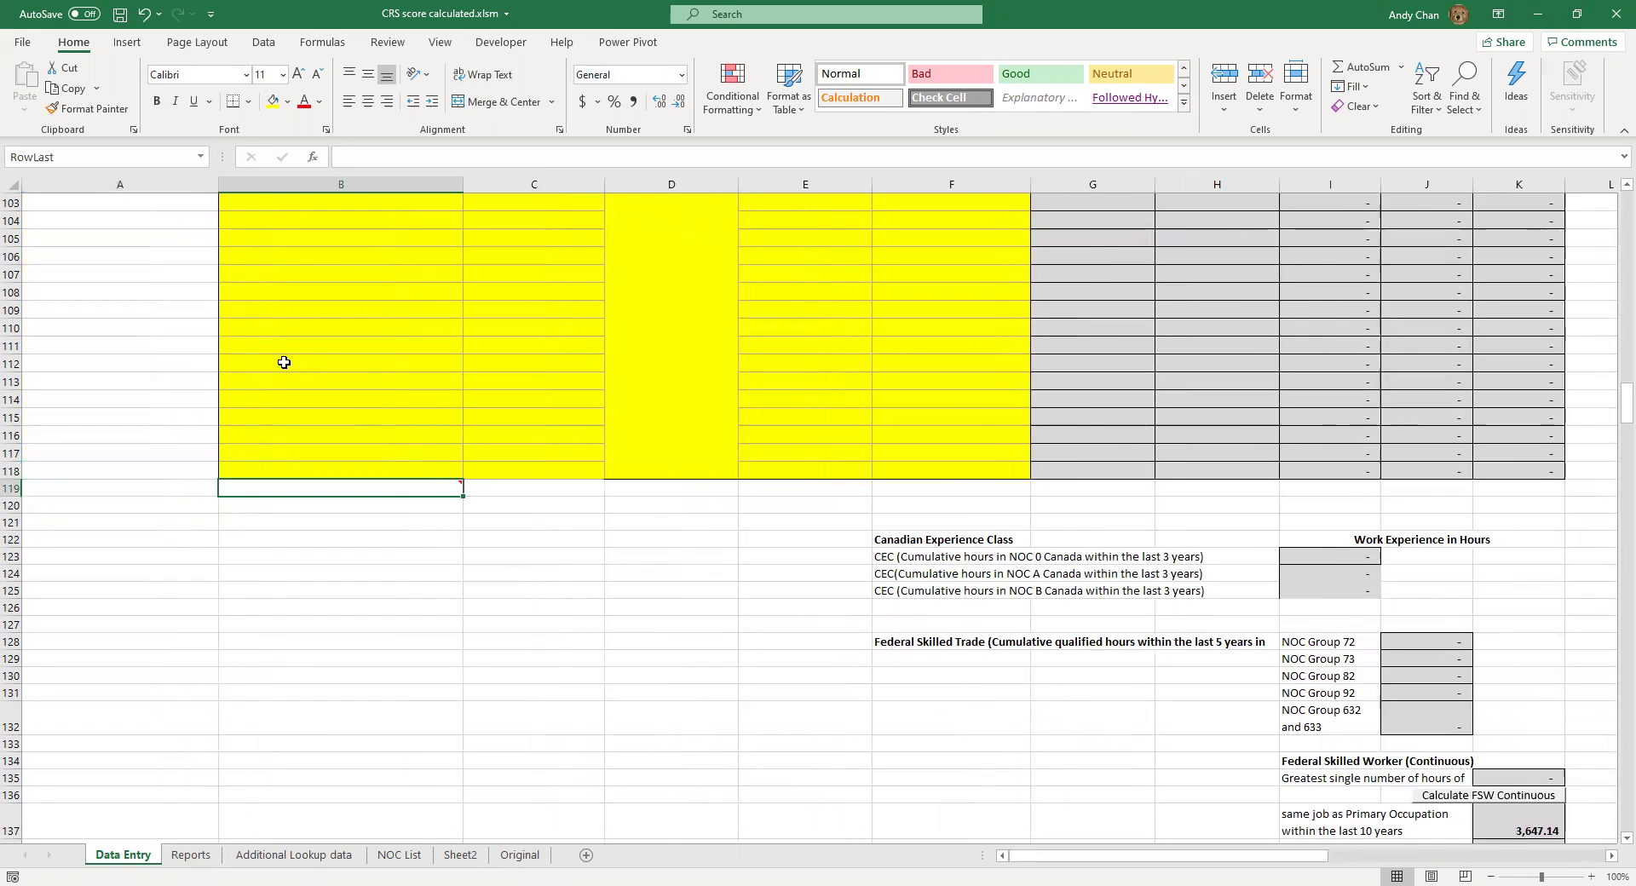
scroll(294, 473, up, 4)
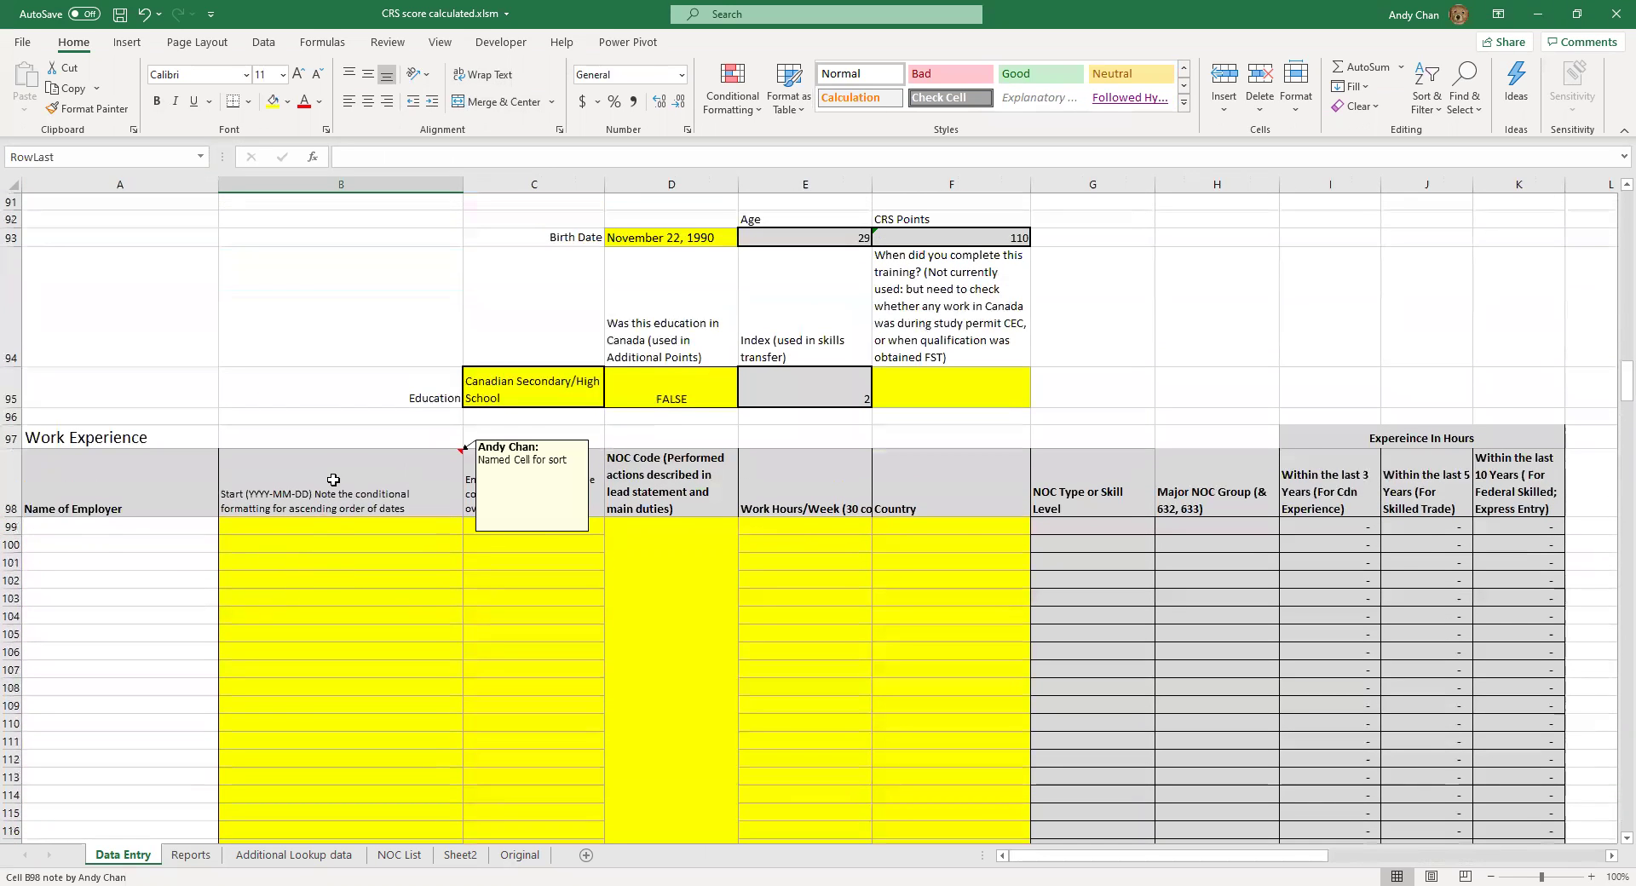
click(318, 454)
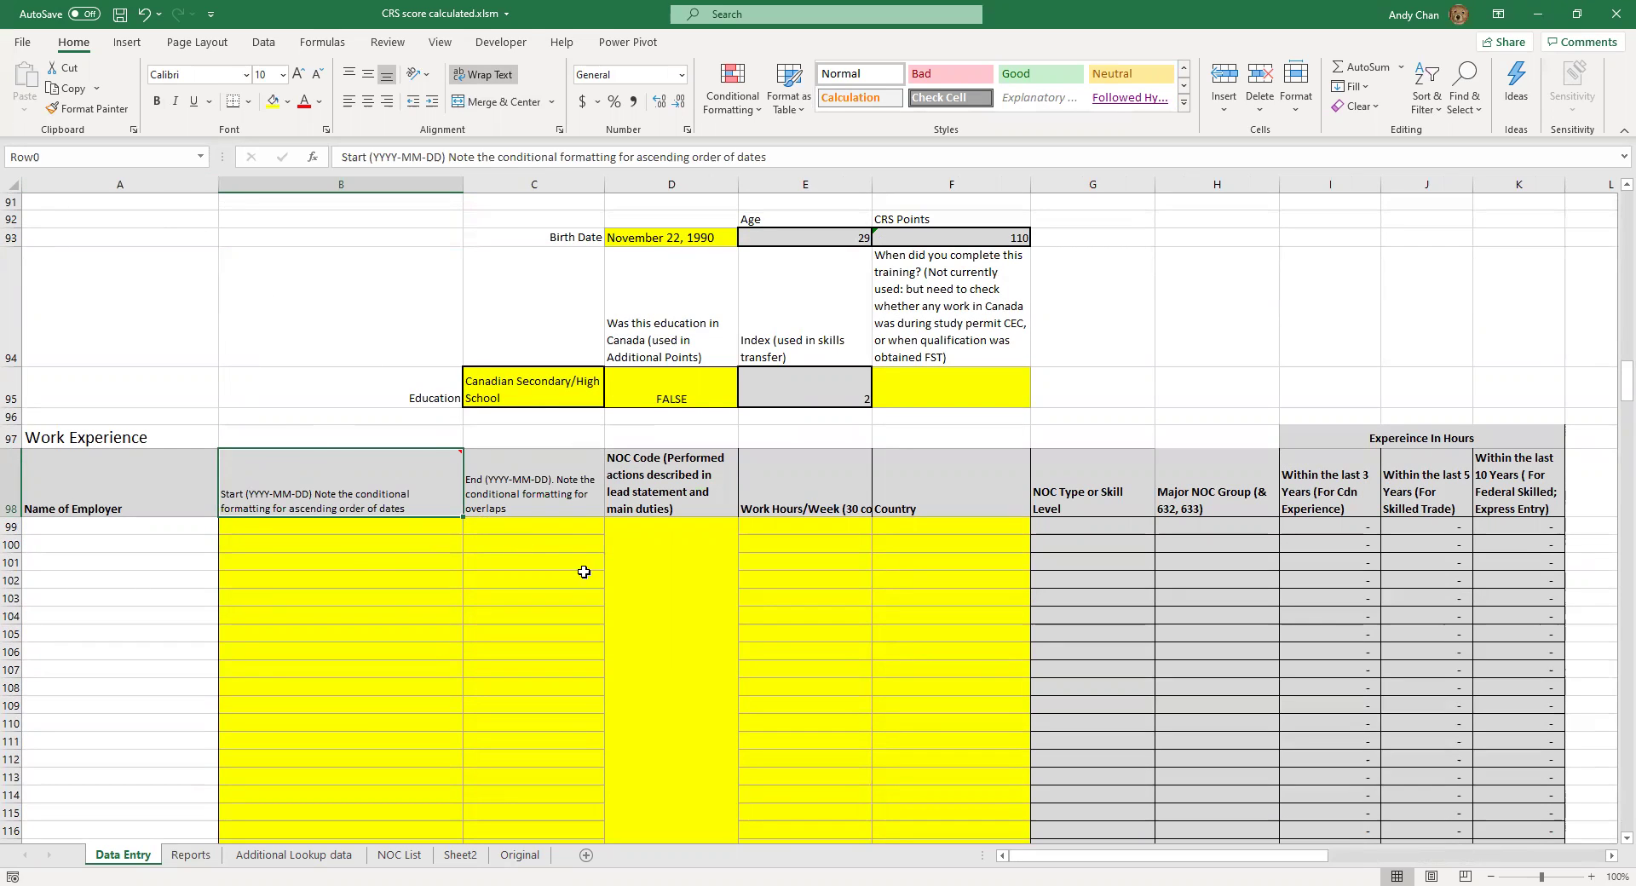
Review the Spouse Common Law Factors section, covering education, Canadian work experience and first language test inputs
scroll(785, 709, down, 10)
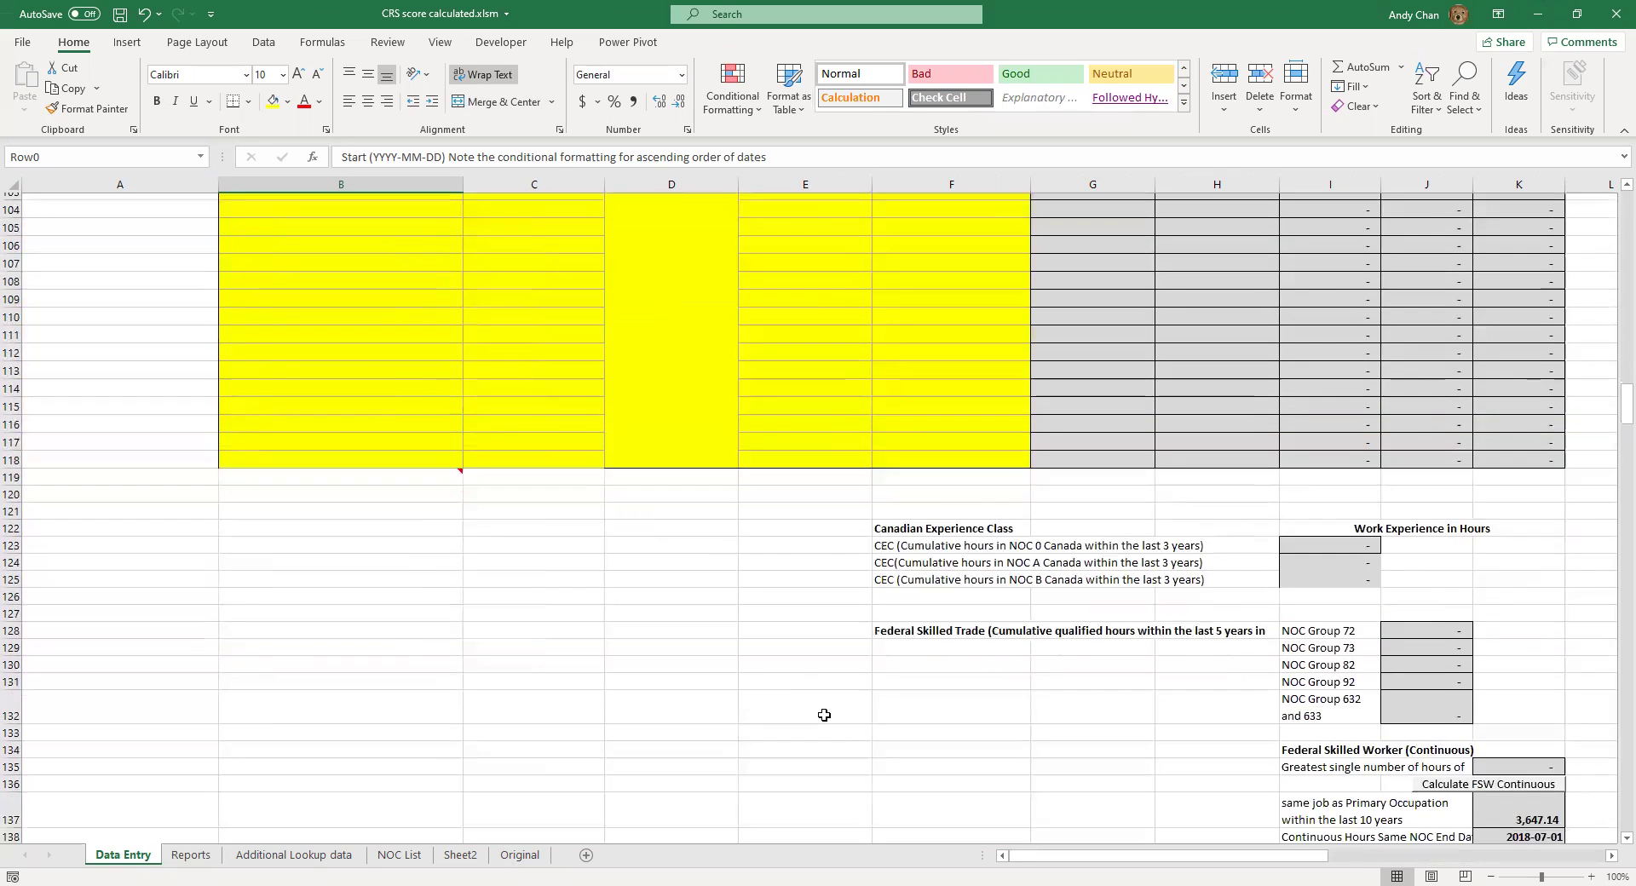
scroll(840, 714, down, 12)
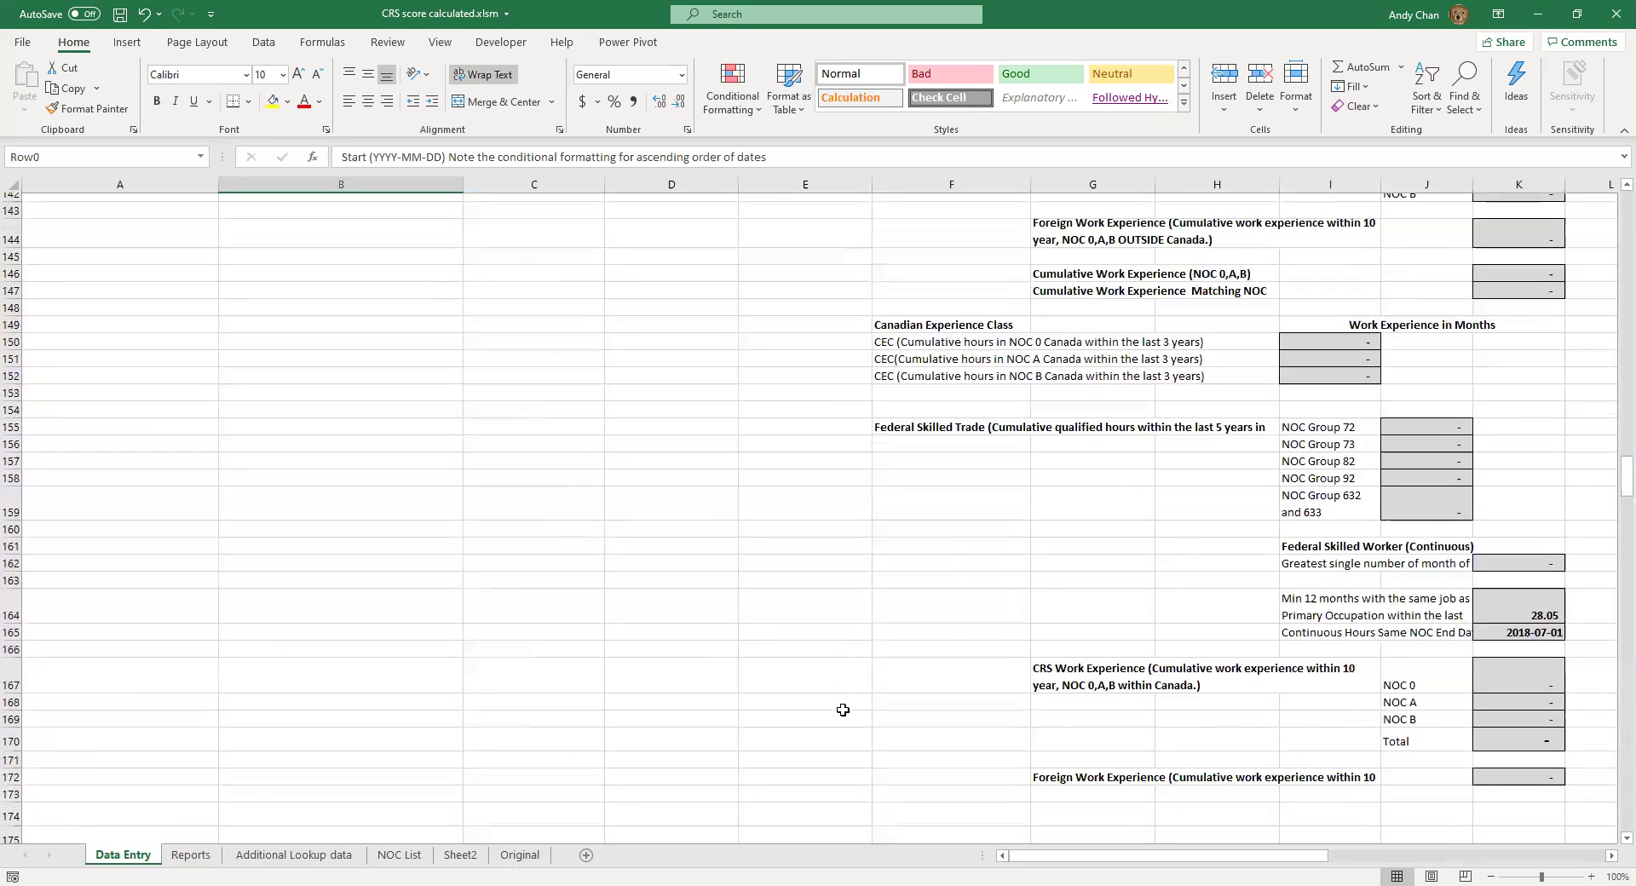
scroll(846, 698, down, 7)
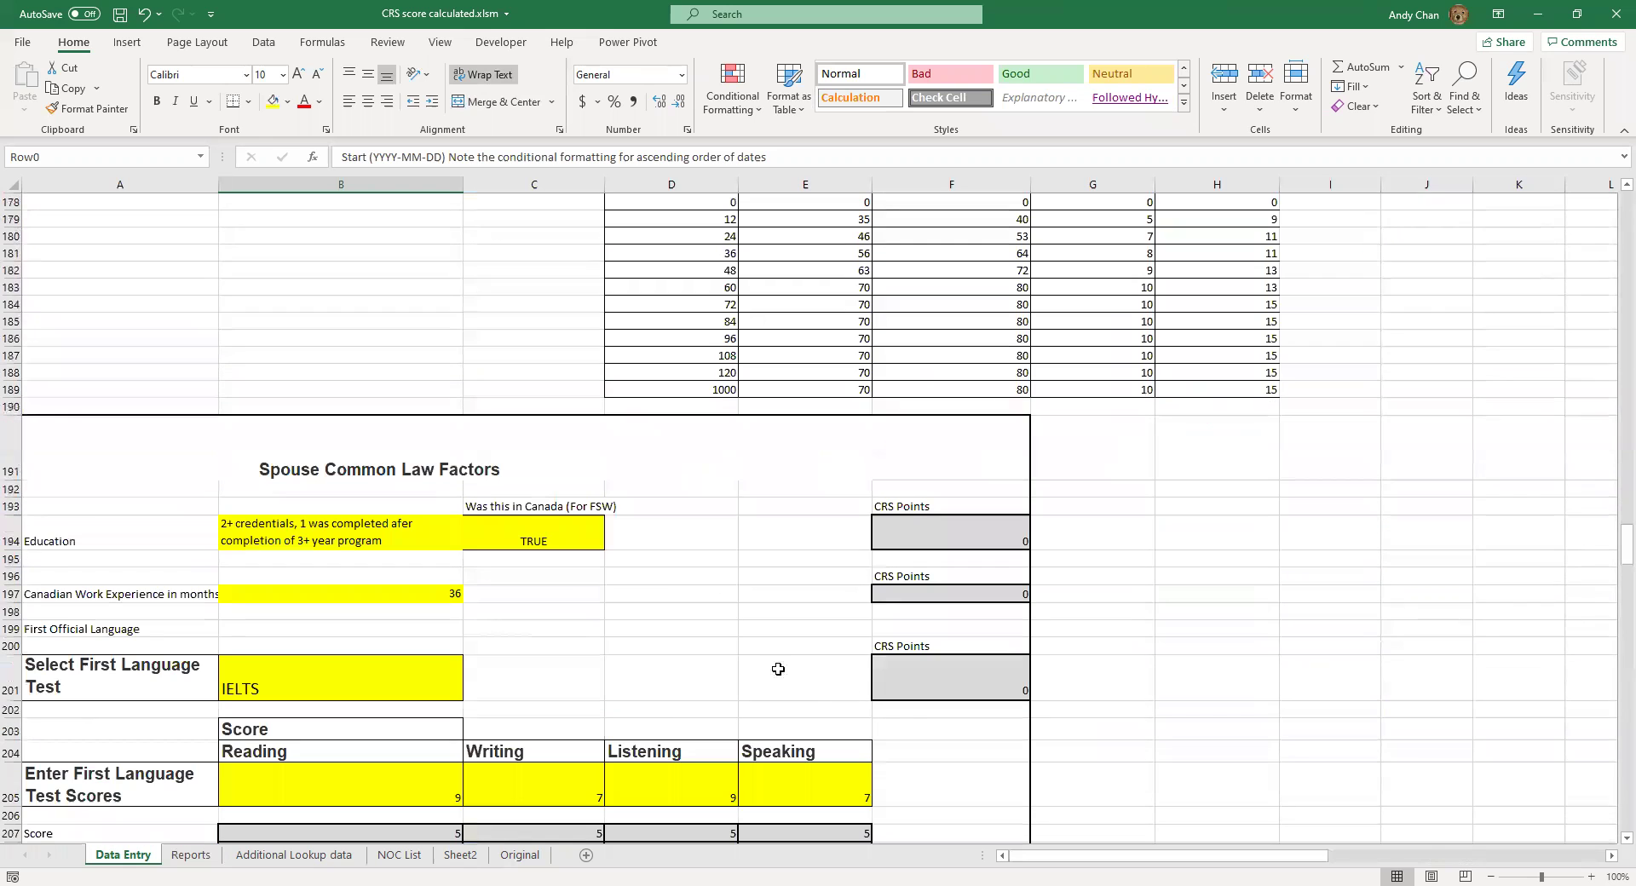
click(398, 527)
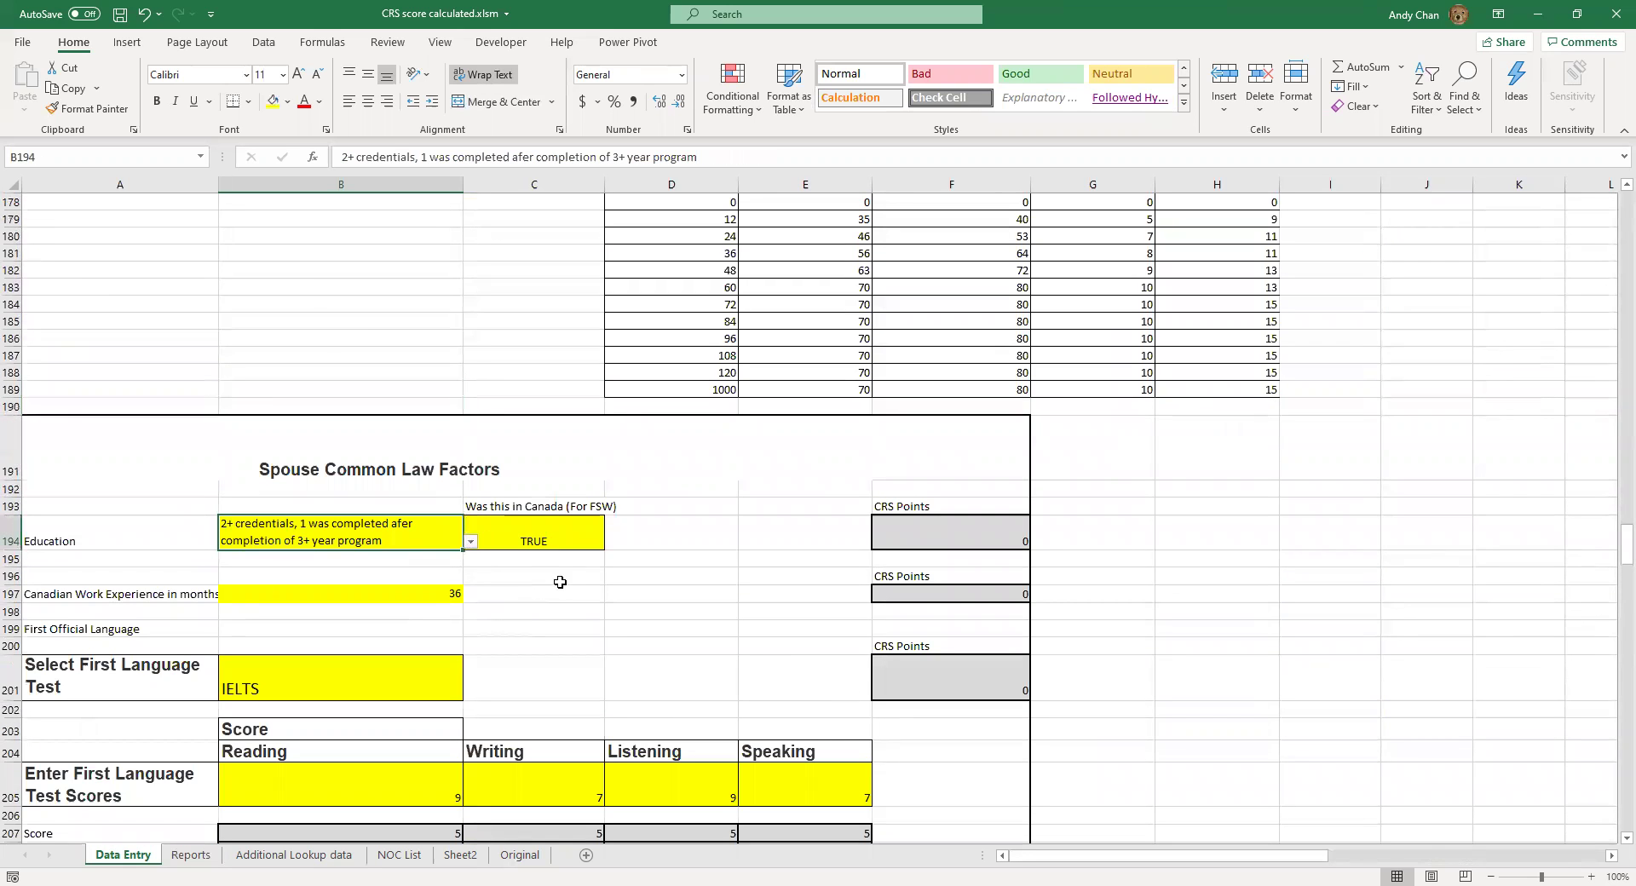
scroll(567, 608, down, 1)
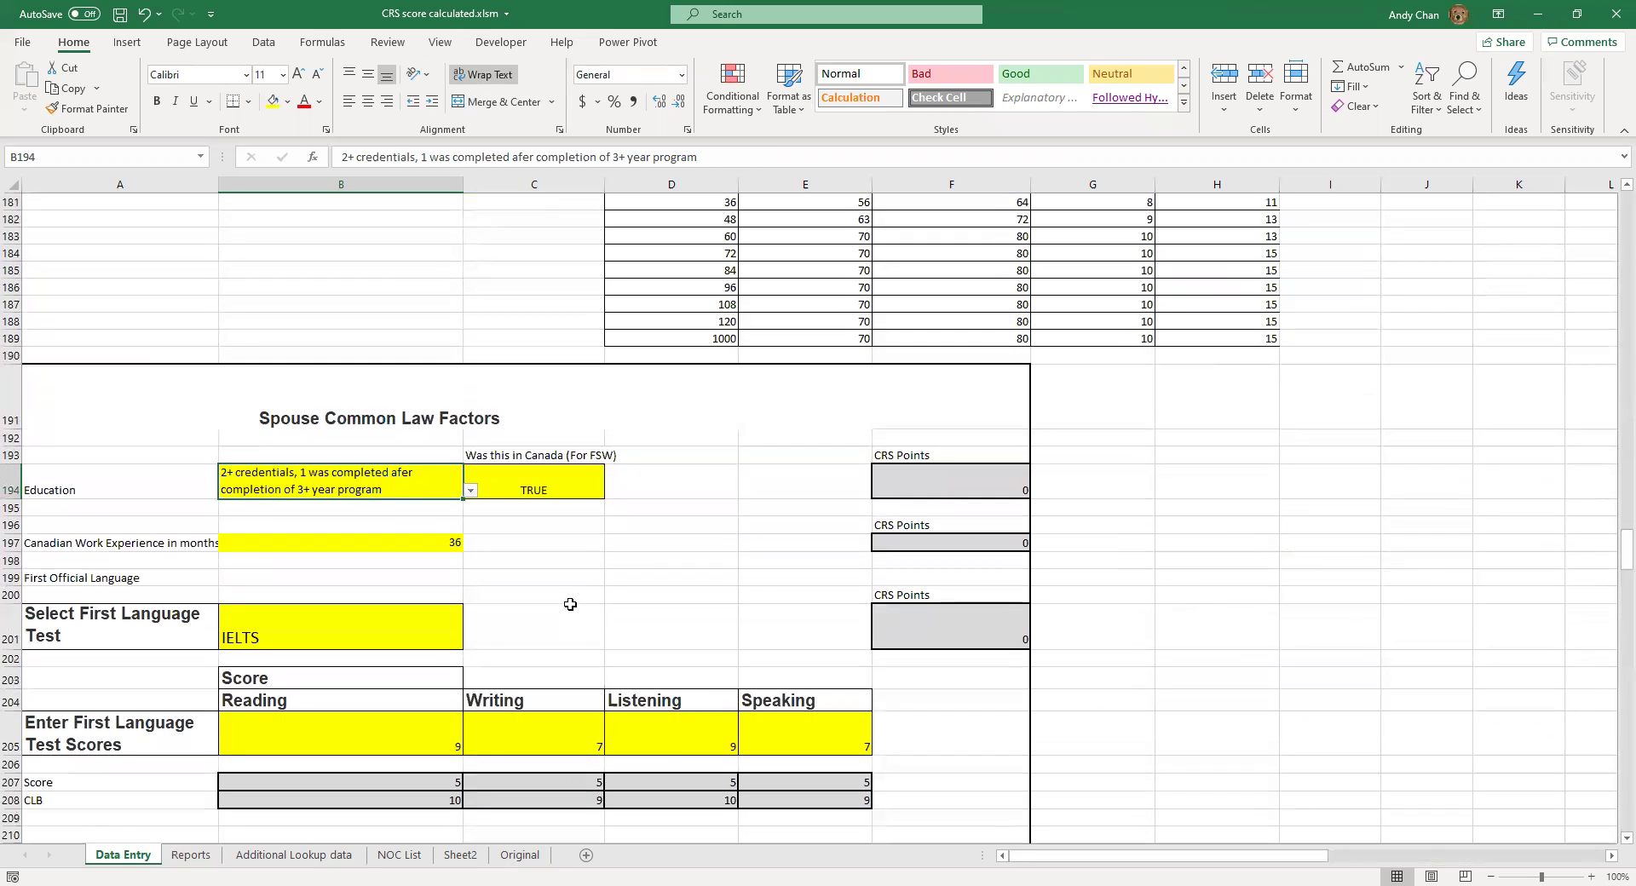
scroll(571, 604, down, 1)
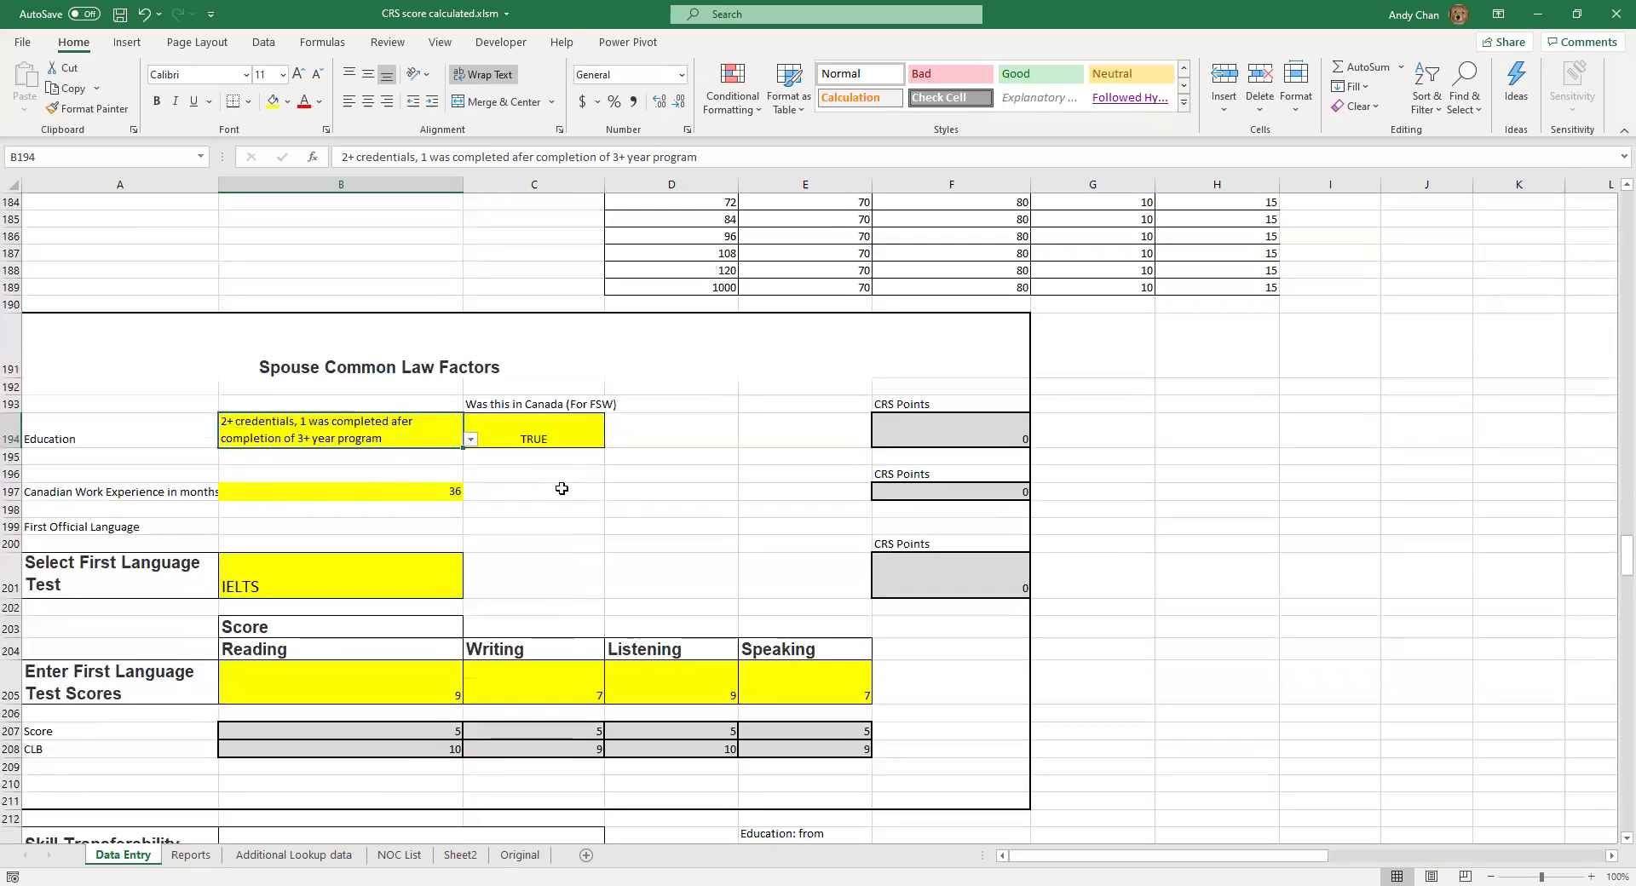
Review the Skill Transferability Factors tables for language, education, Canadian and foreign work experience, and certificate of qualification
scroll(561, 488, down, 7)
scroll(561, 488, down, 7)
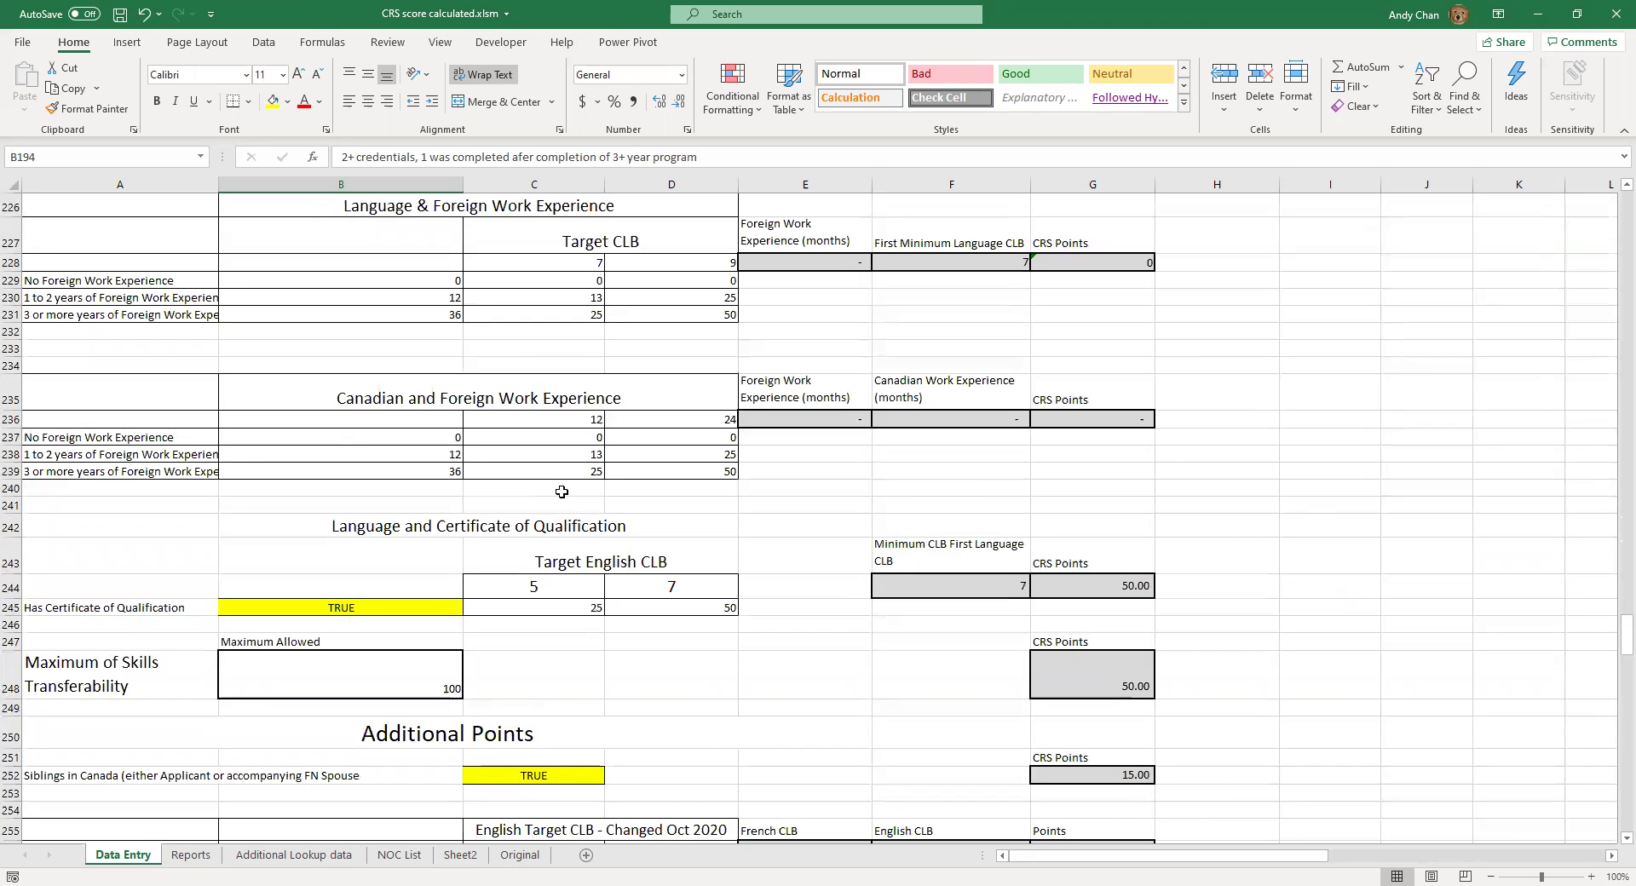
scroll(561, 492, down, 3)
scroll(545, 499, up, 10)
scroll(529, 503, up, 9)
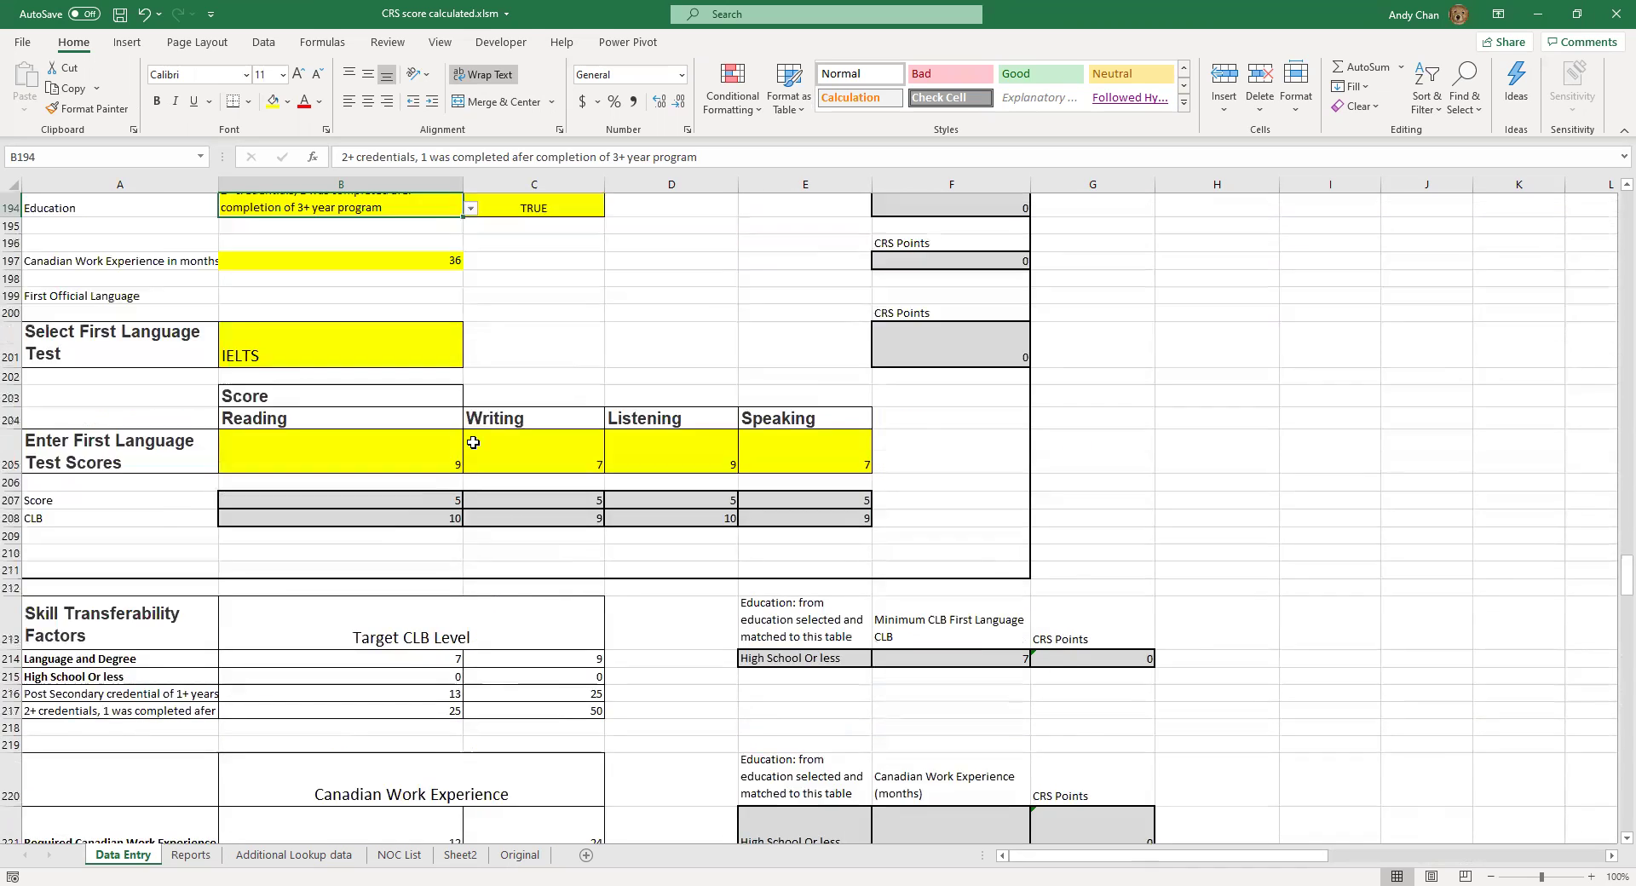
scroll(485, 480, down, 7)
scroll(485, 479, down, 9)
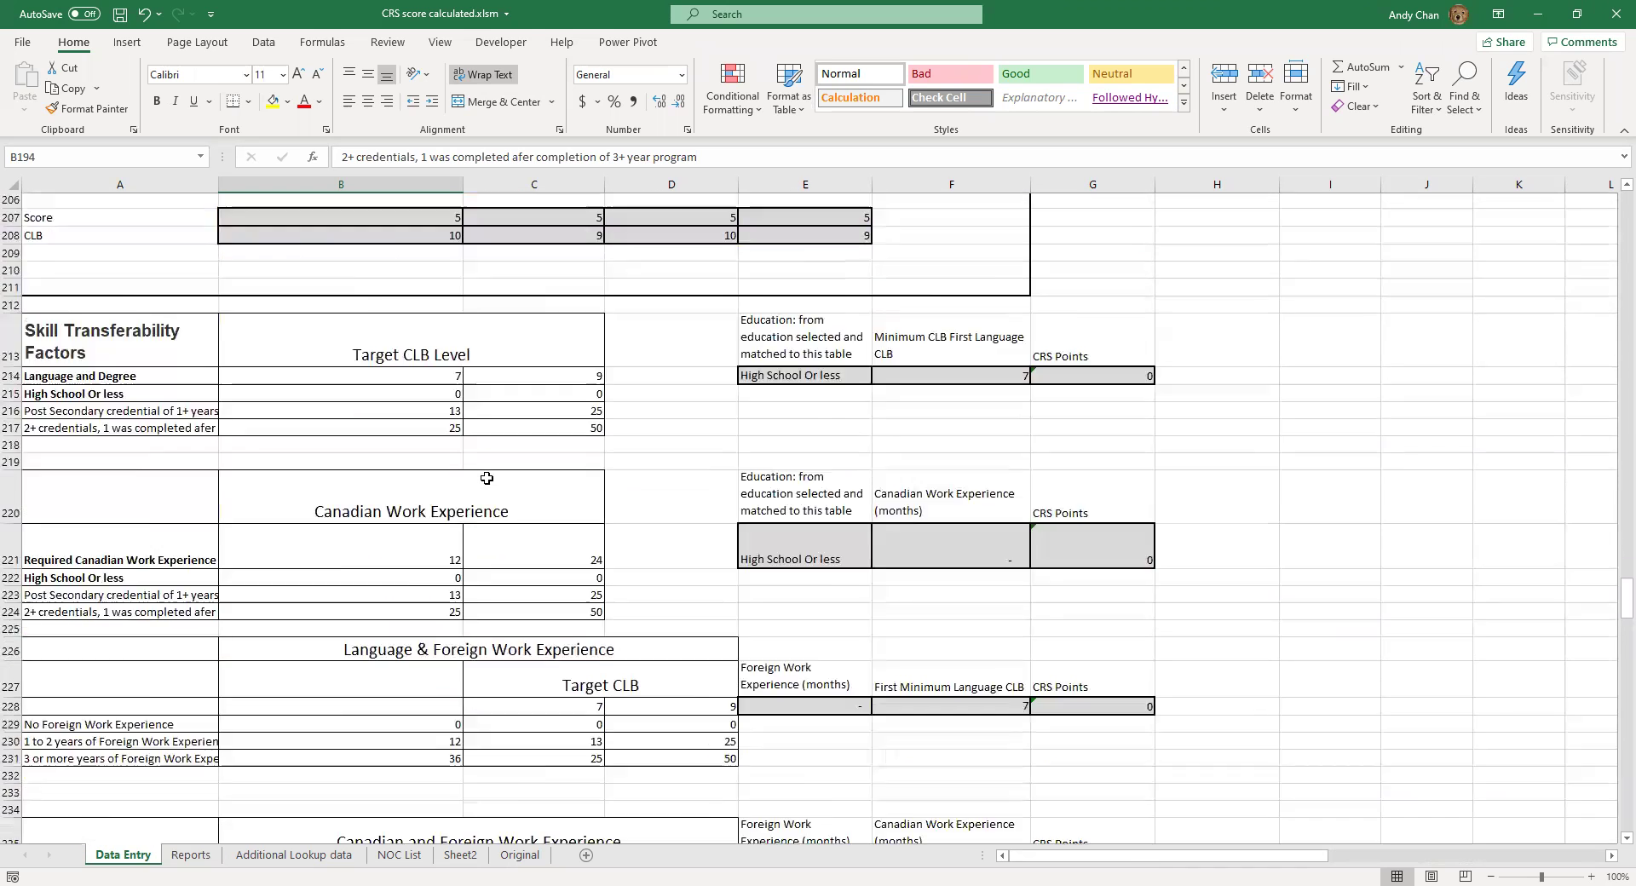
scroll(487, 479, down, 1)
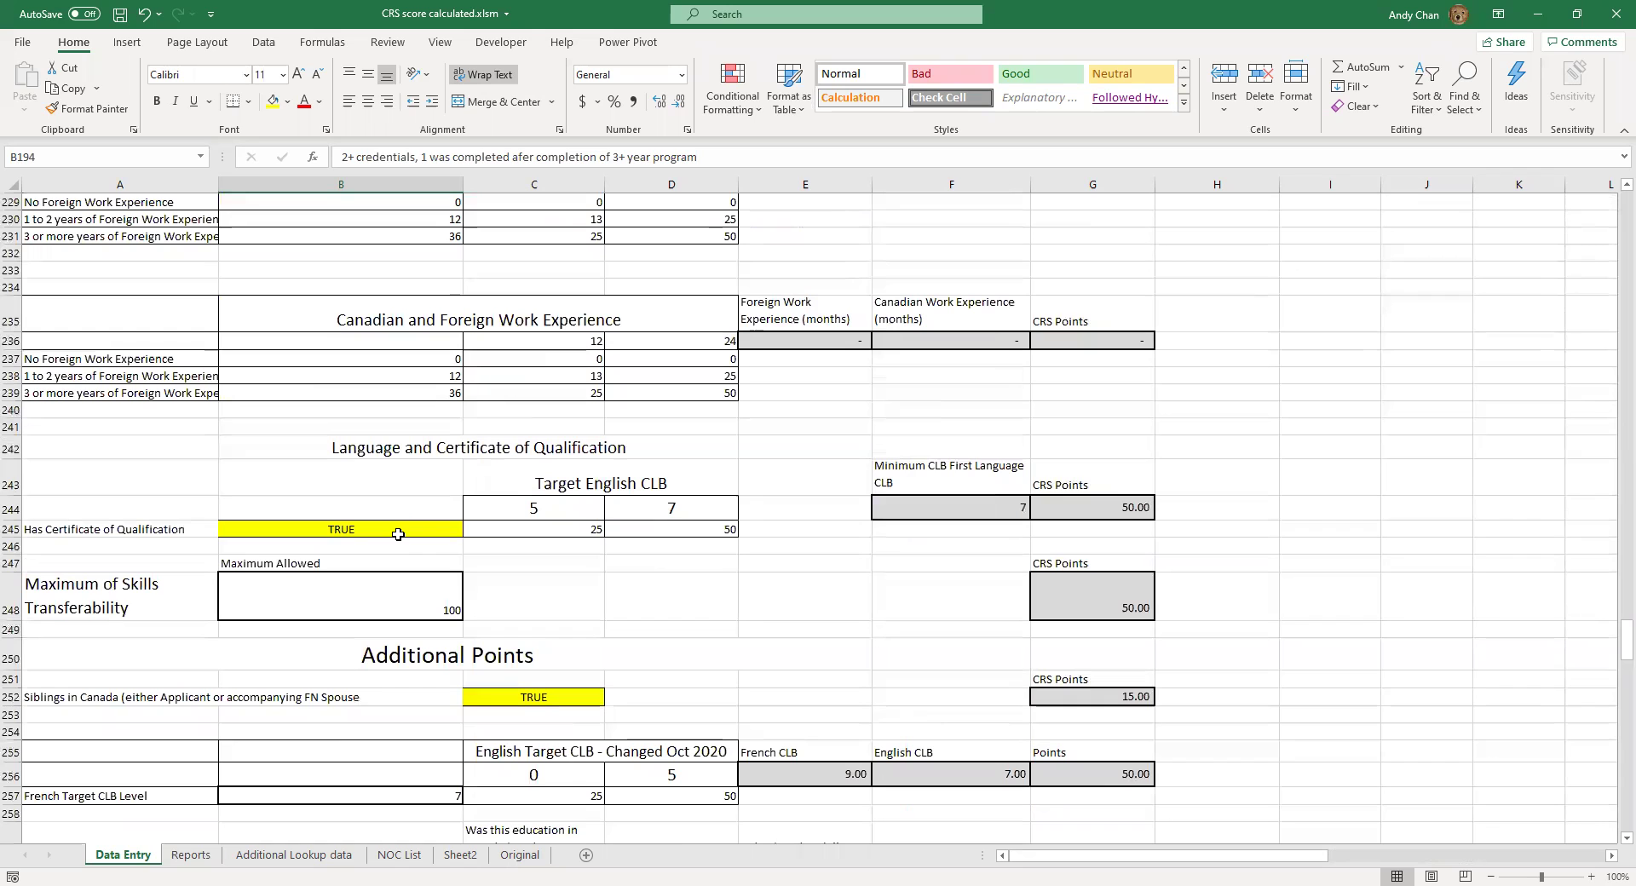
Check the certificate of qualification and siblings in Canada inputs, and review the Additional Points section through Provincial Nominee
click(400, 530)
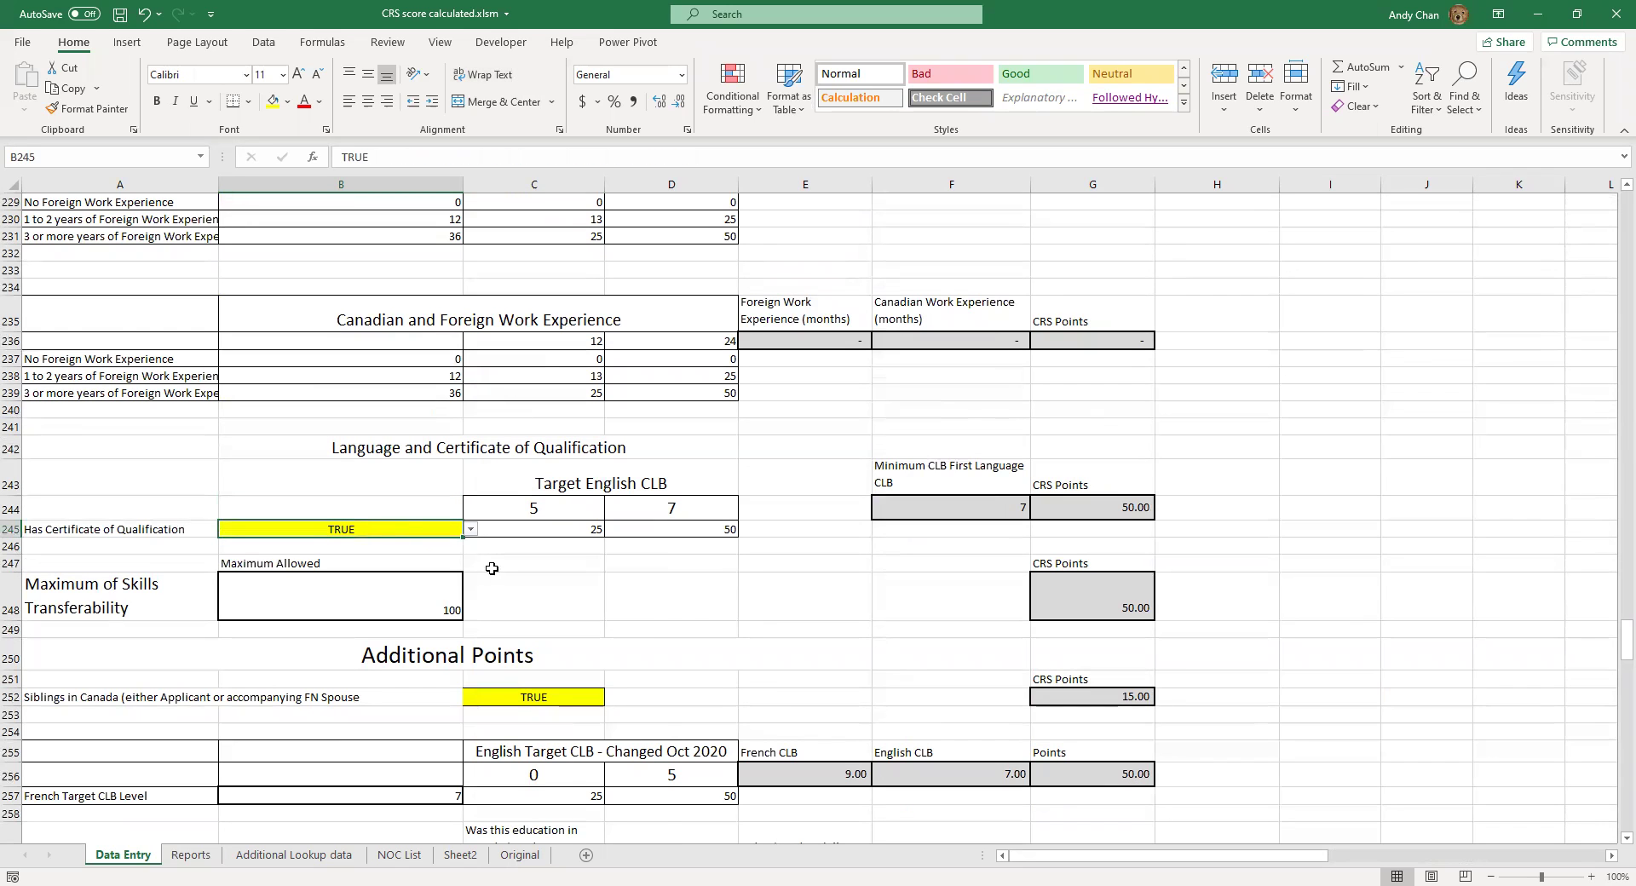
click(563, 707)
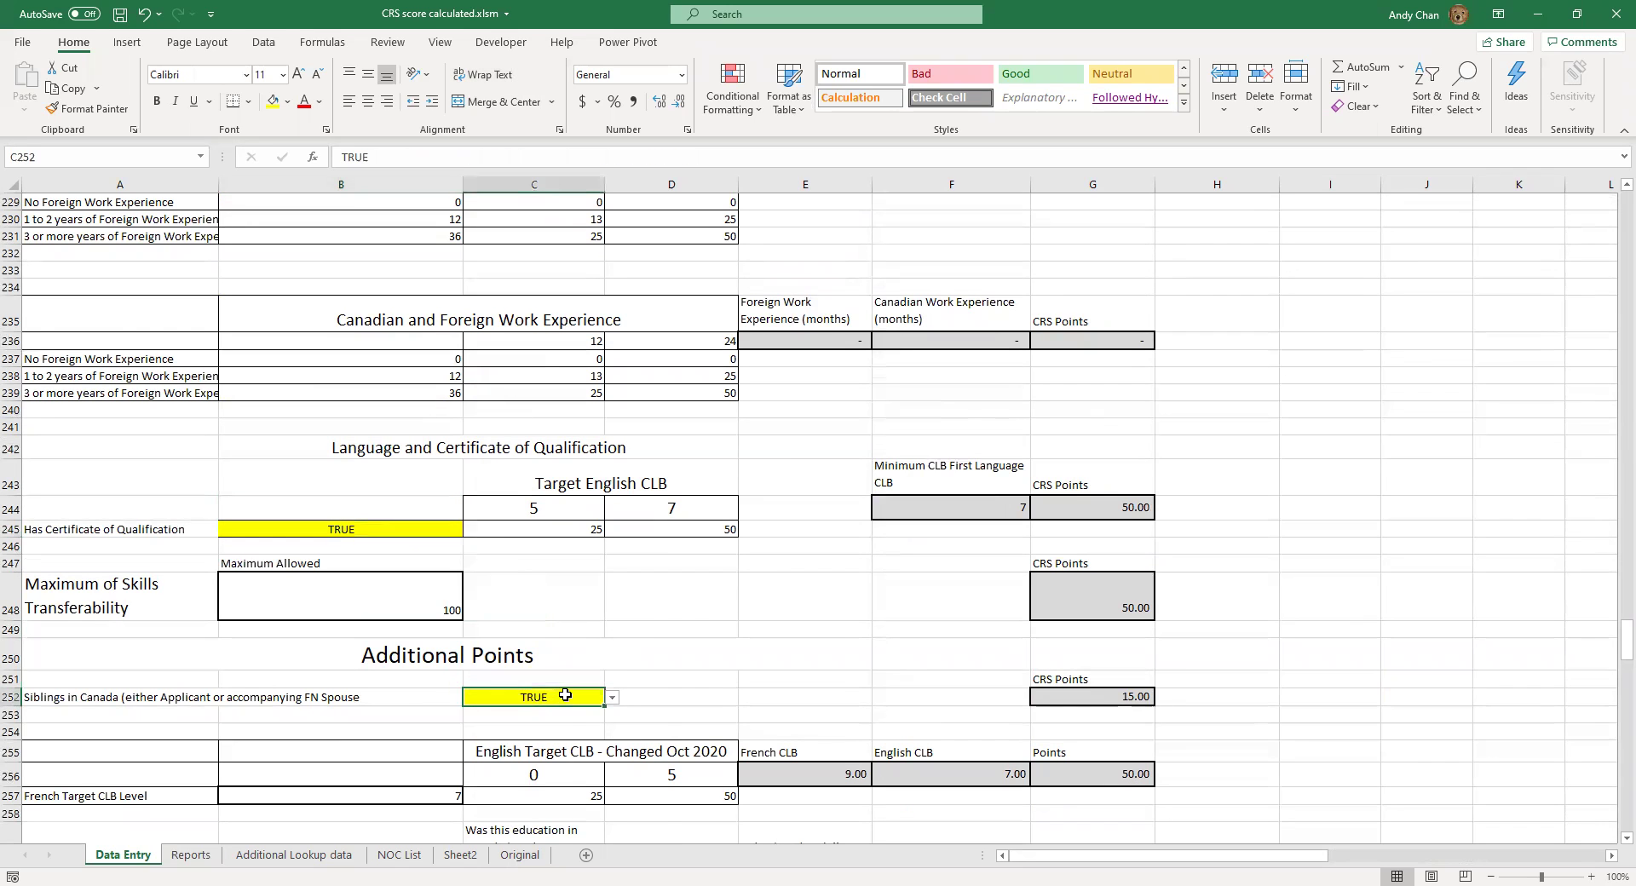
scroll(571, 692, down, 3)
scroll(502, 725, down, 2)
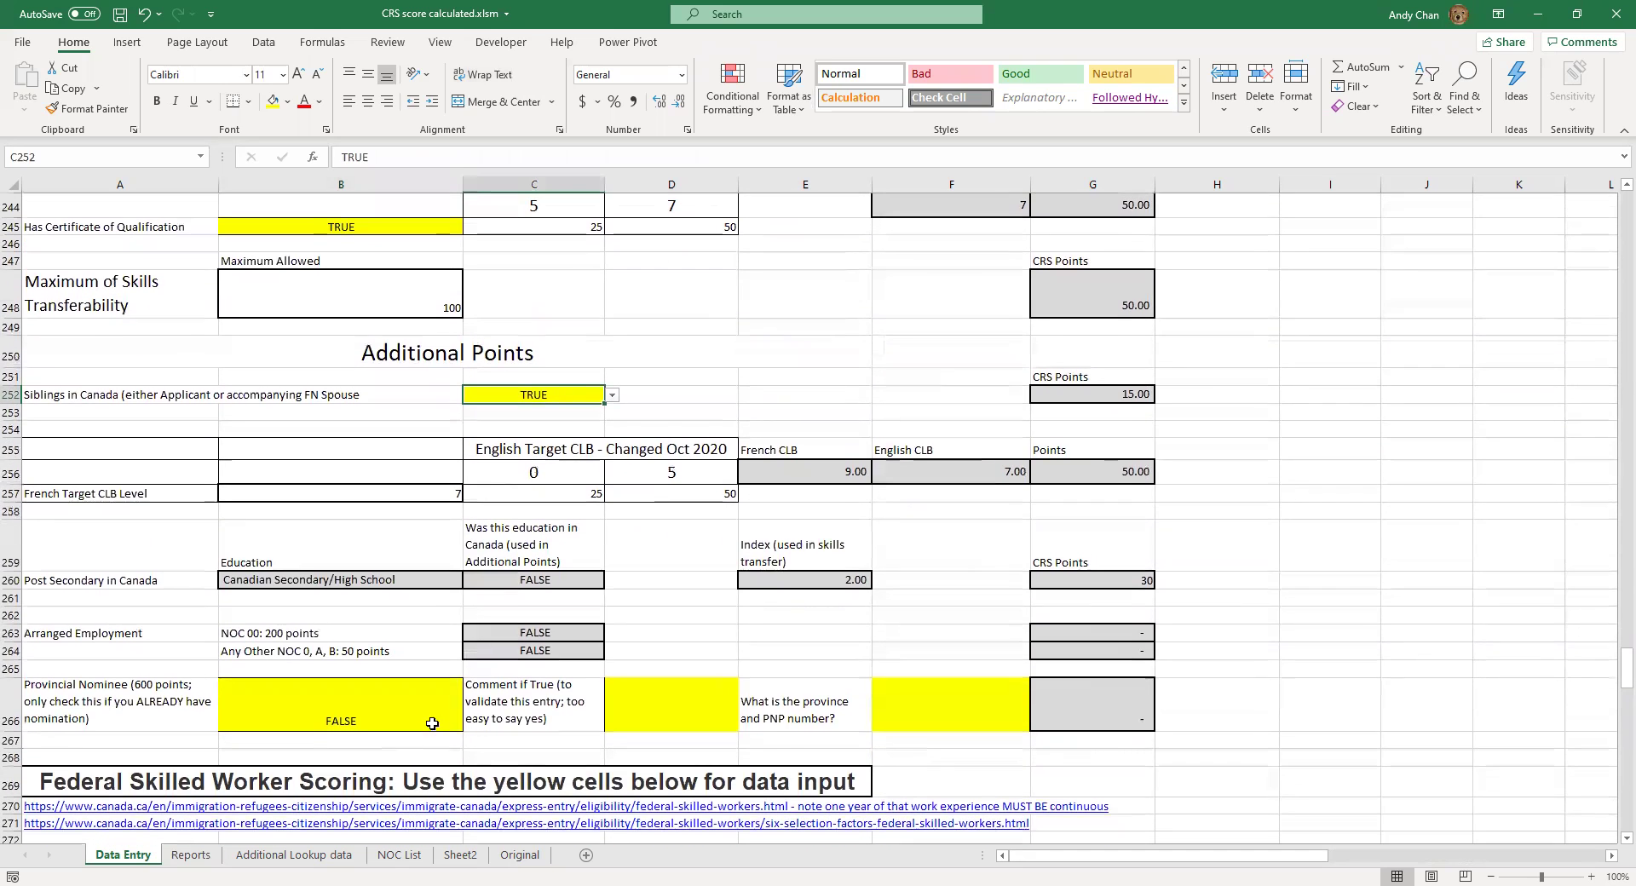
Review the Federal Skilled Worker Scoring section, from minimum qualifications through the education, language, experience, age and adaptability calculations
scroll(861, 740, down, 6)
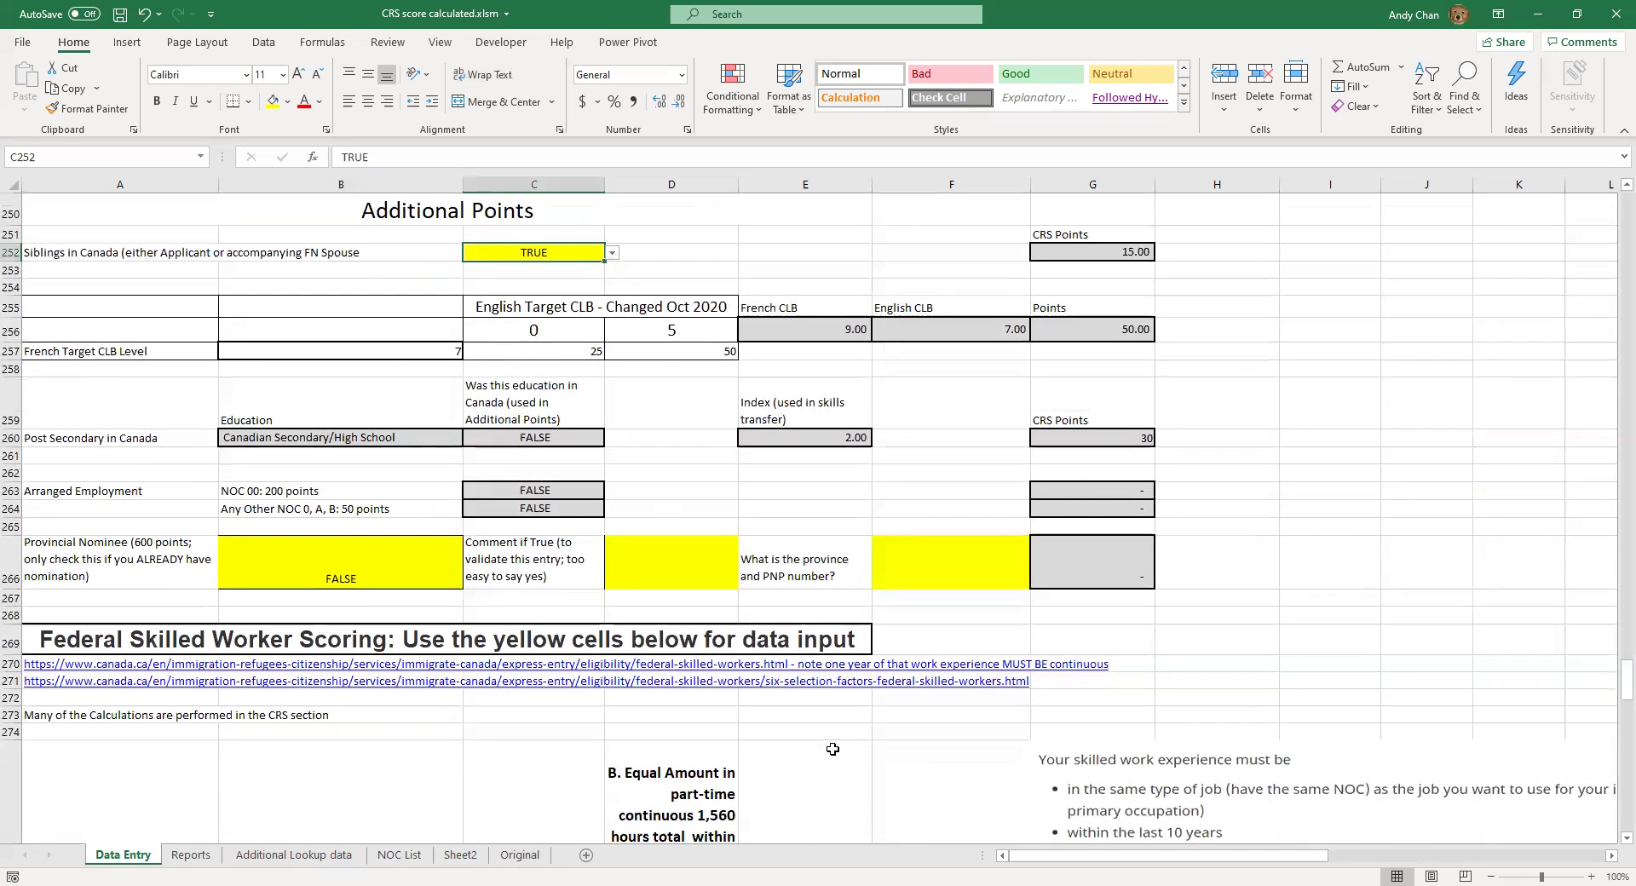
scroll(831, 739, down, 2)
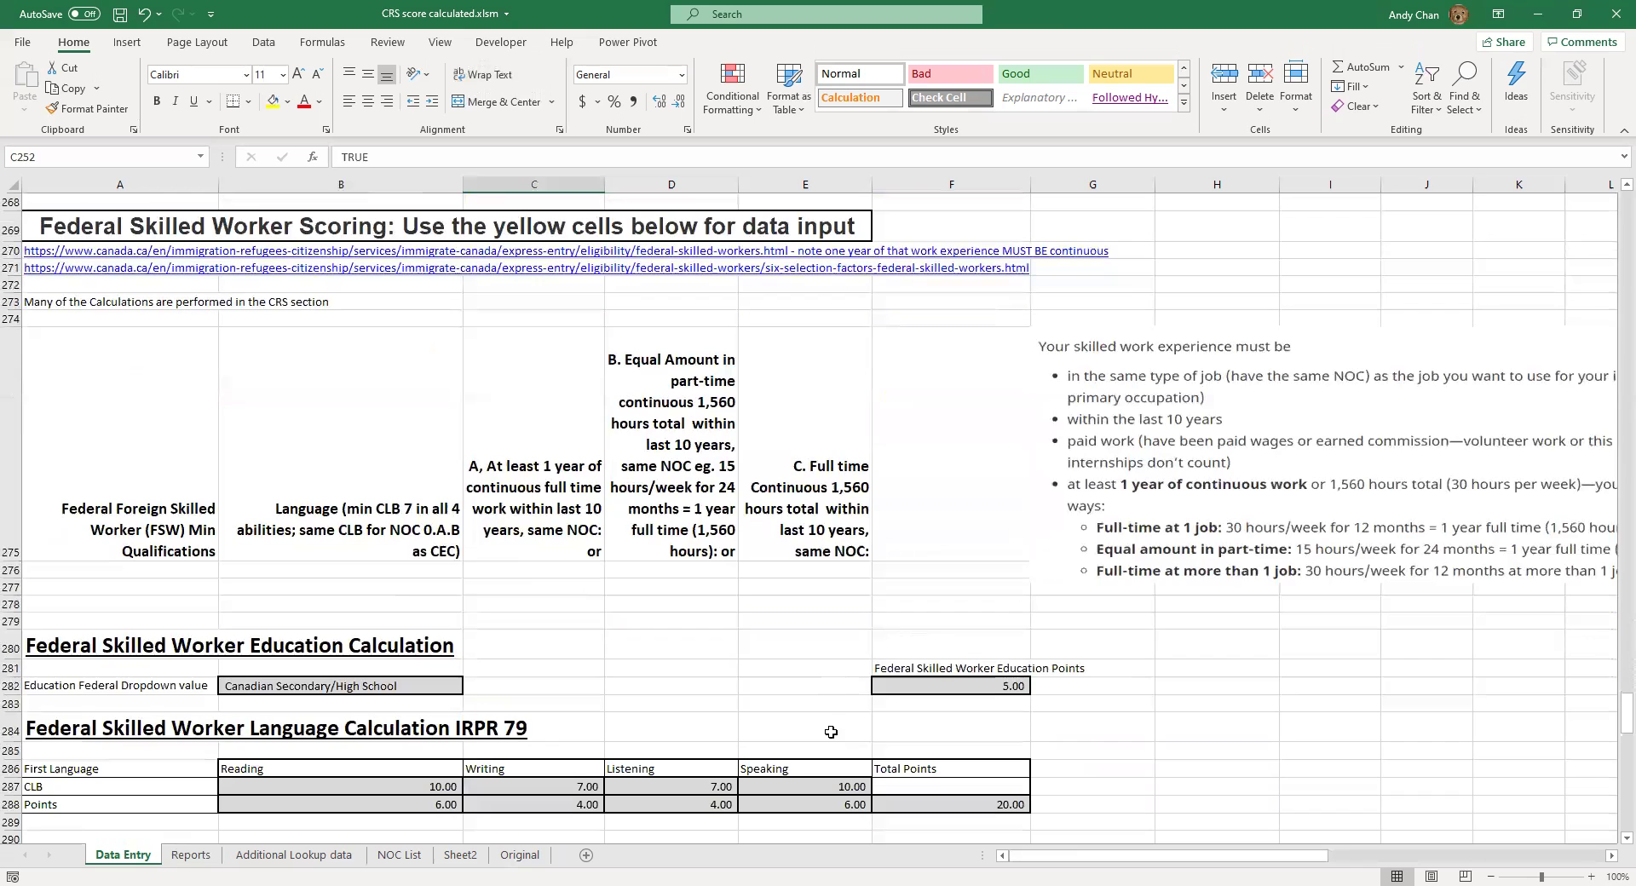
scroll(597, 744, down, 2)
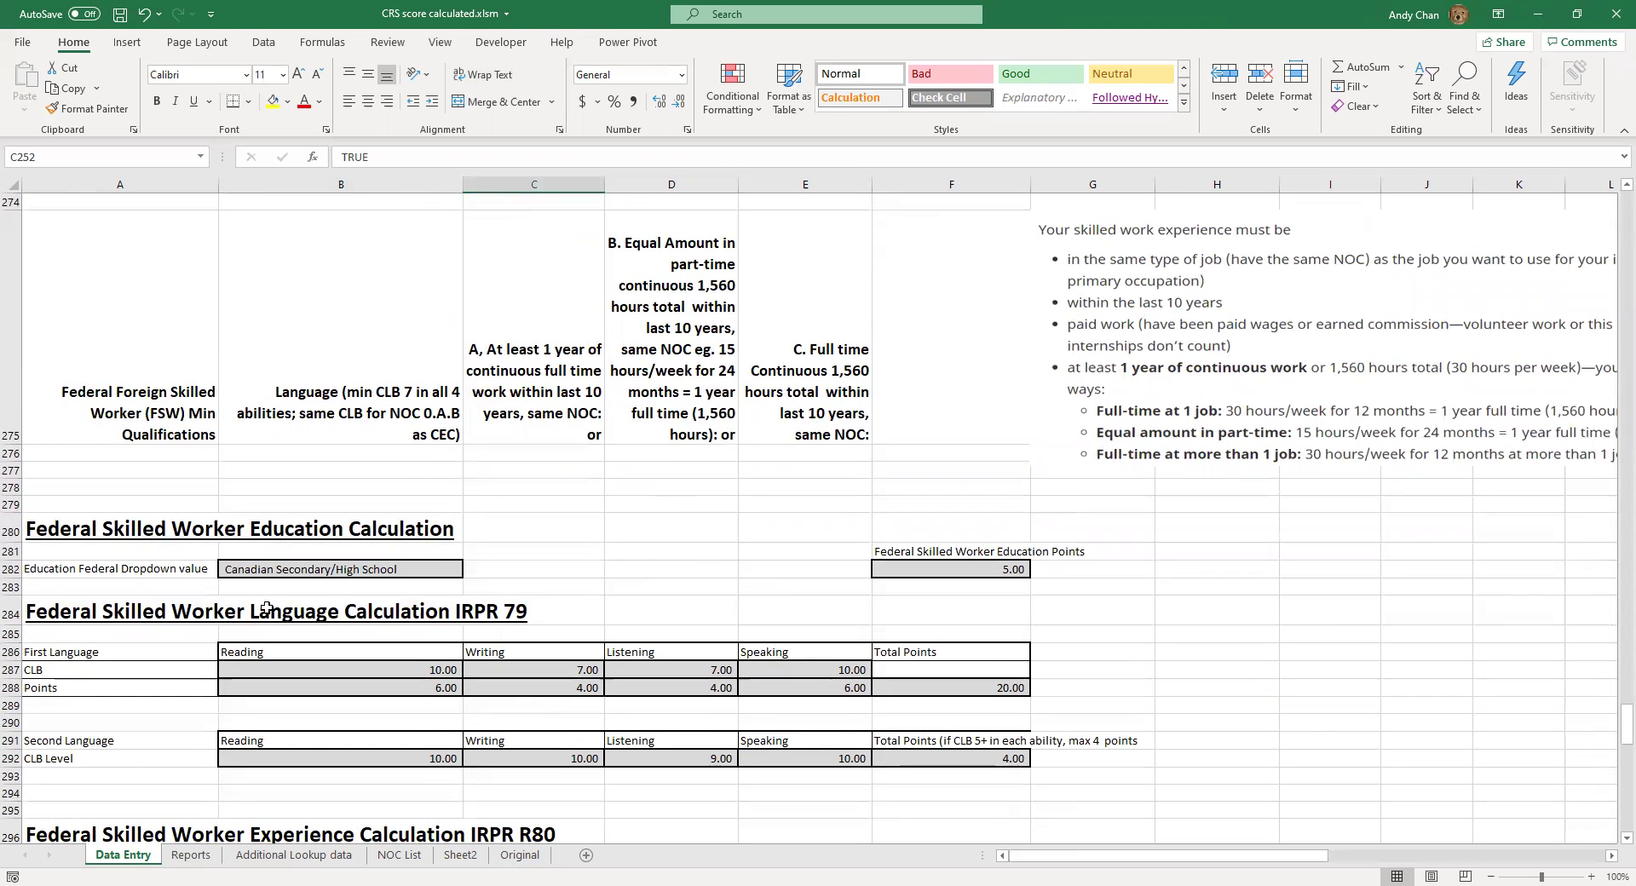
scroll(340, 609, down, 4)
scroll(352, 595, up, 3)
scroll(352, 595, down, 9)
scroll(355, 592, down, 3)
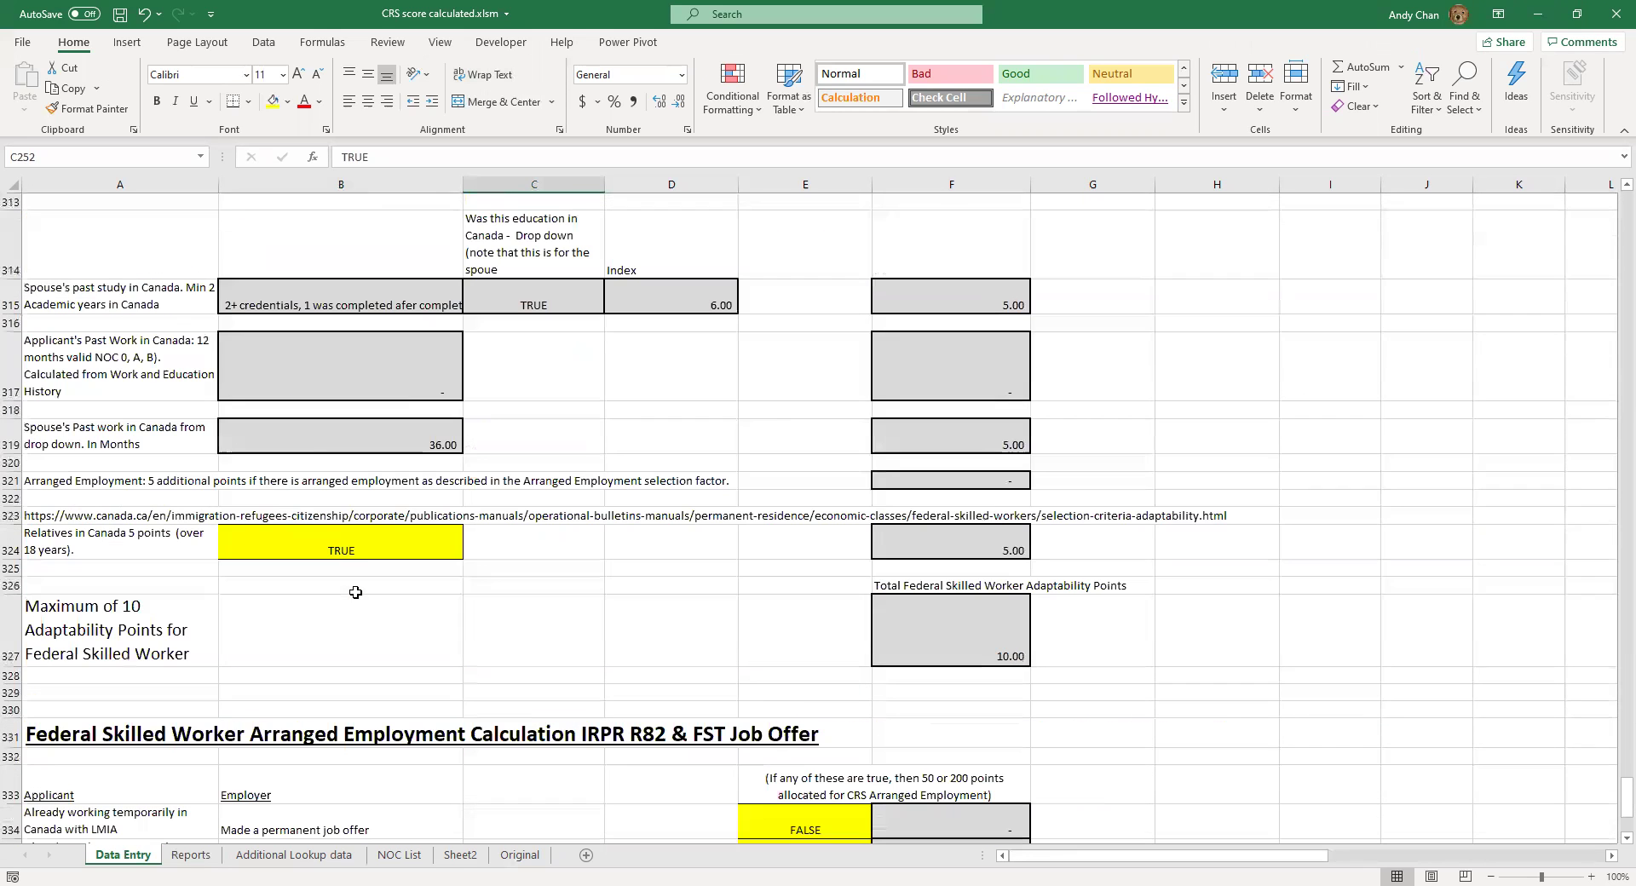
Check the Relatives in Canada input in B324 and review the Federal Skilled Worker adaptability and arranged employment calculations
click(365, 553)
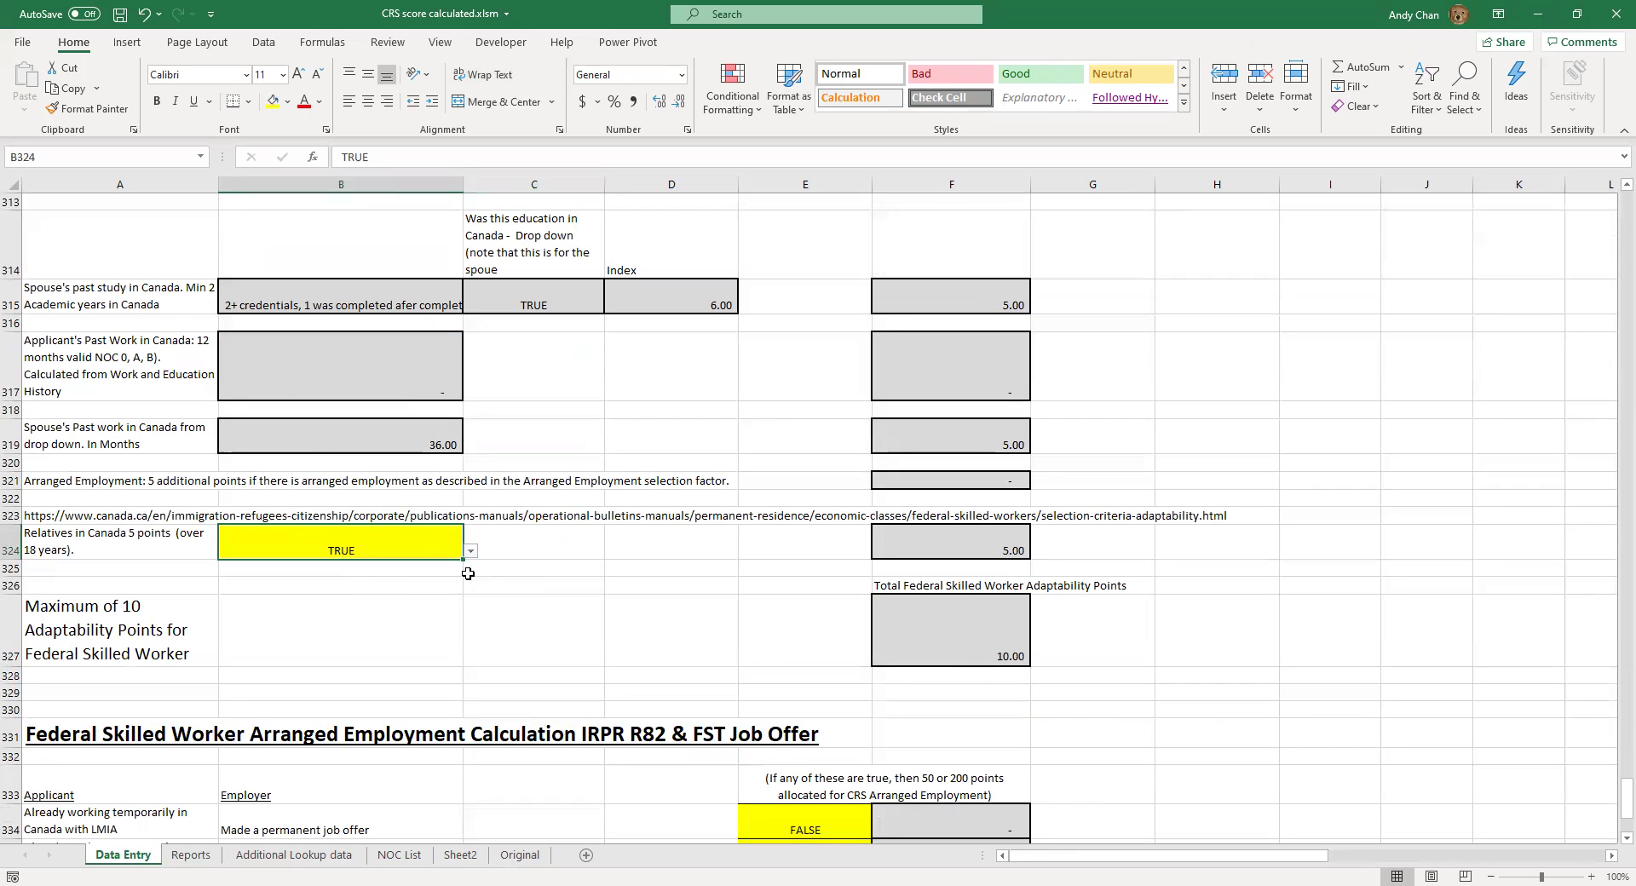
scroll(582, 650, down, 3)
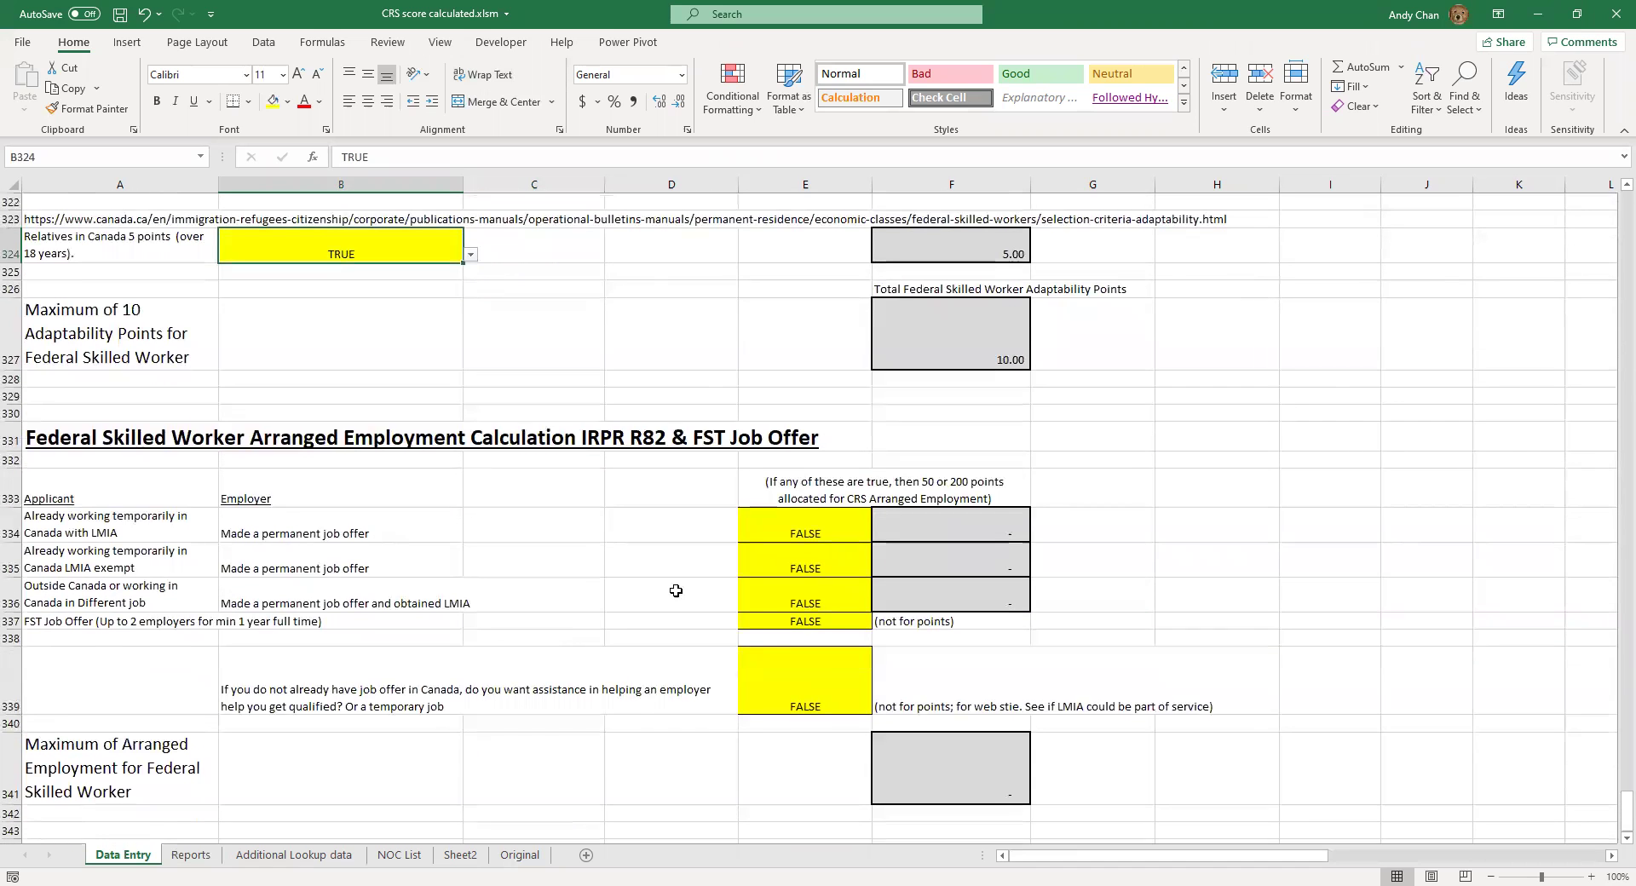
scroll(678, 624, down, 3)
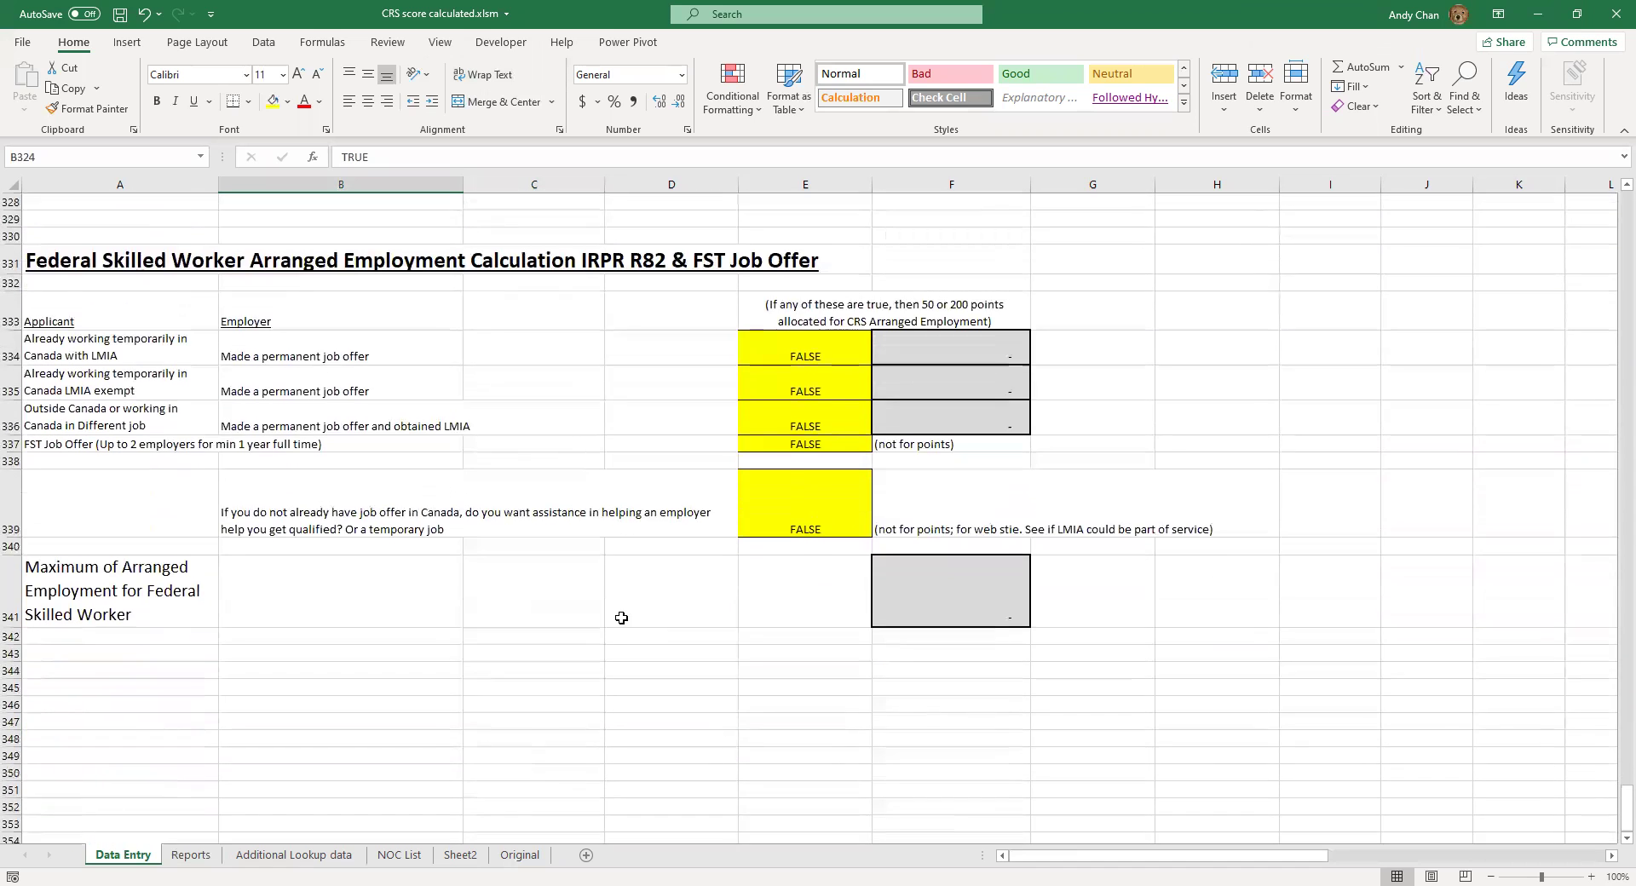
scroll(621, 617, down, 5)
scroll(618, 610, up, 6)
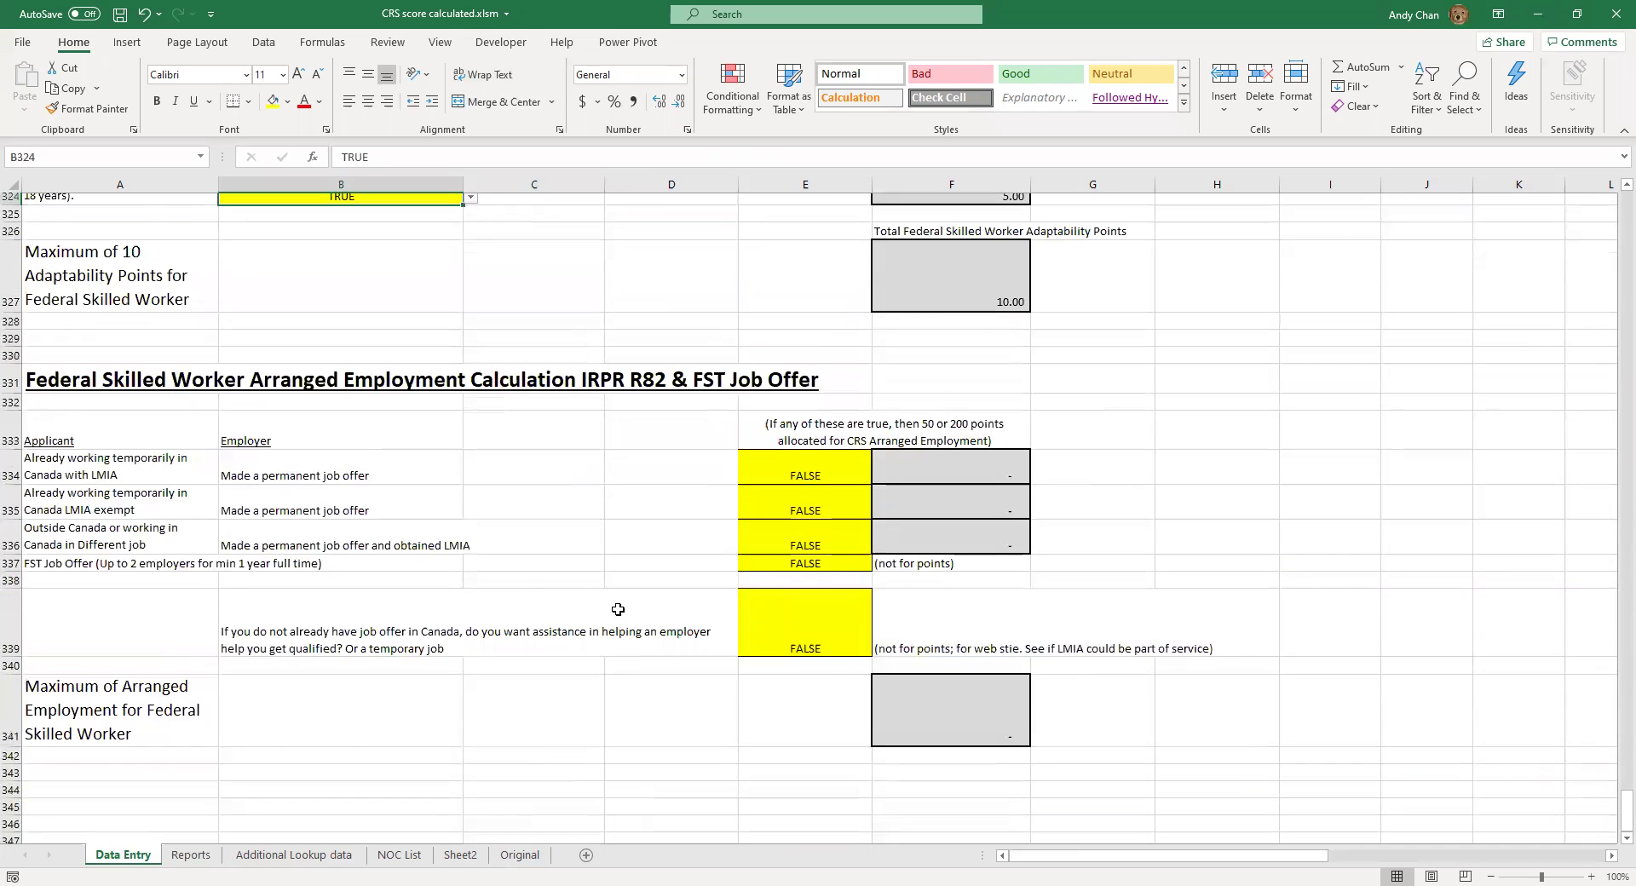
scroll(618, 609, up, 9)
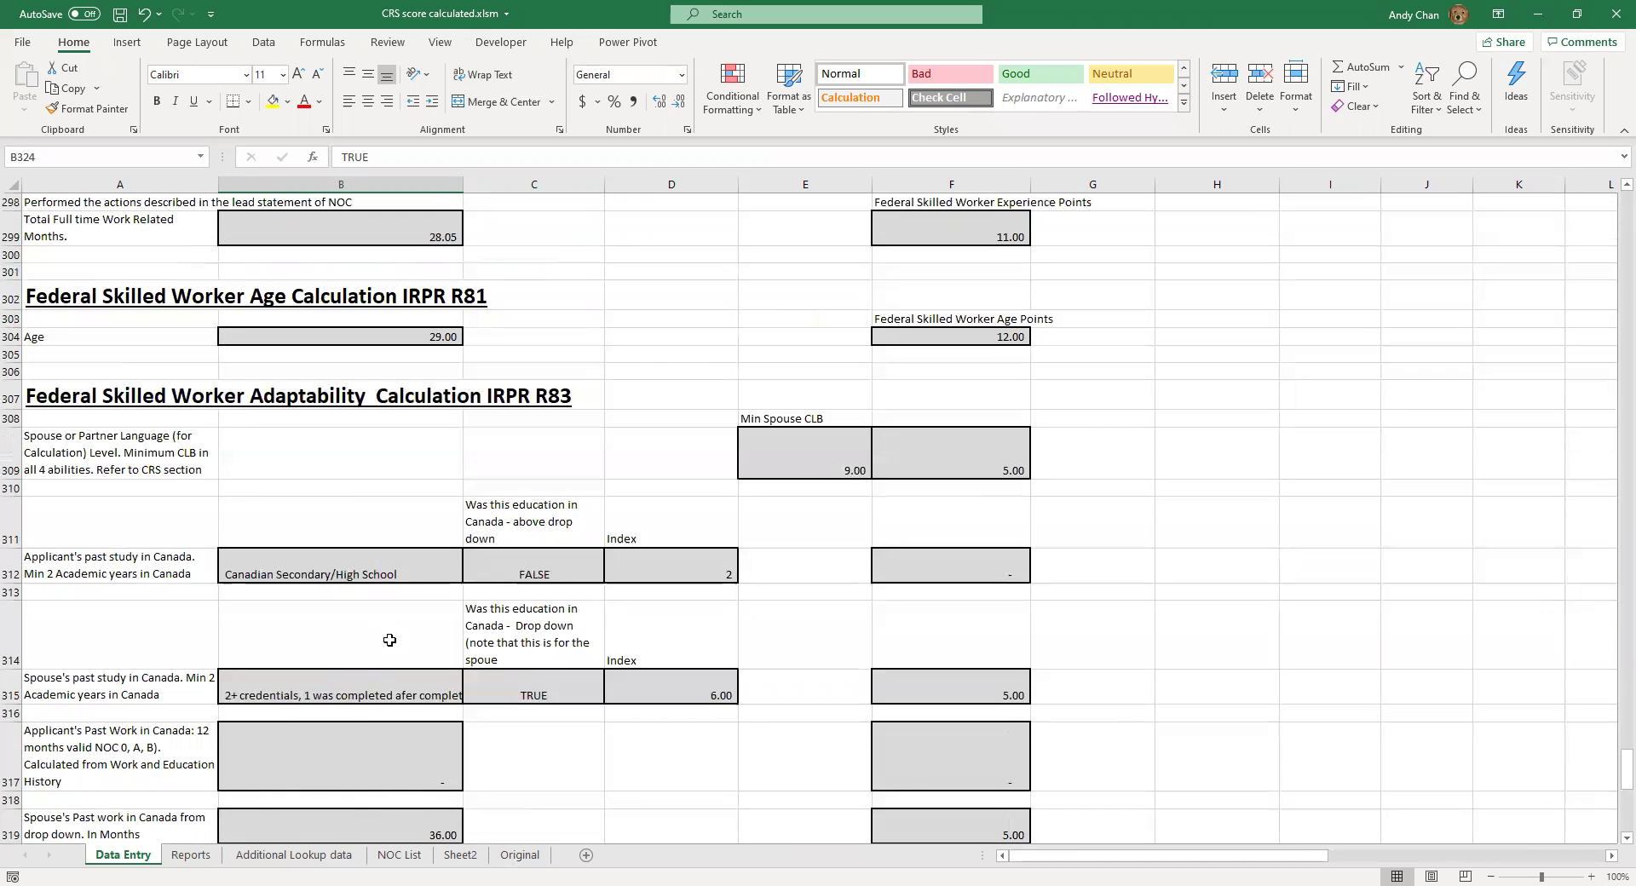
Open the Reports sheet and review the Canada CRS Score table down to the overall CRS points score
click(199, 851)
scroll(175, 622, up, 5)
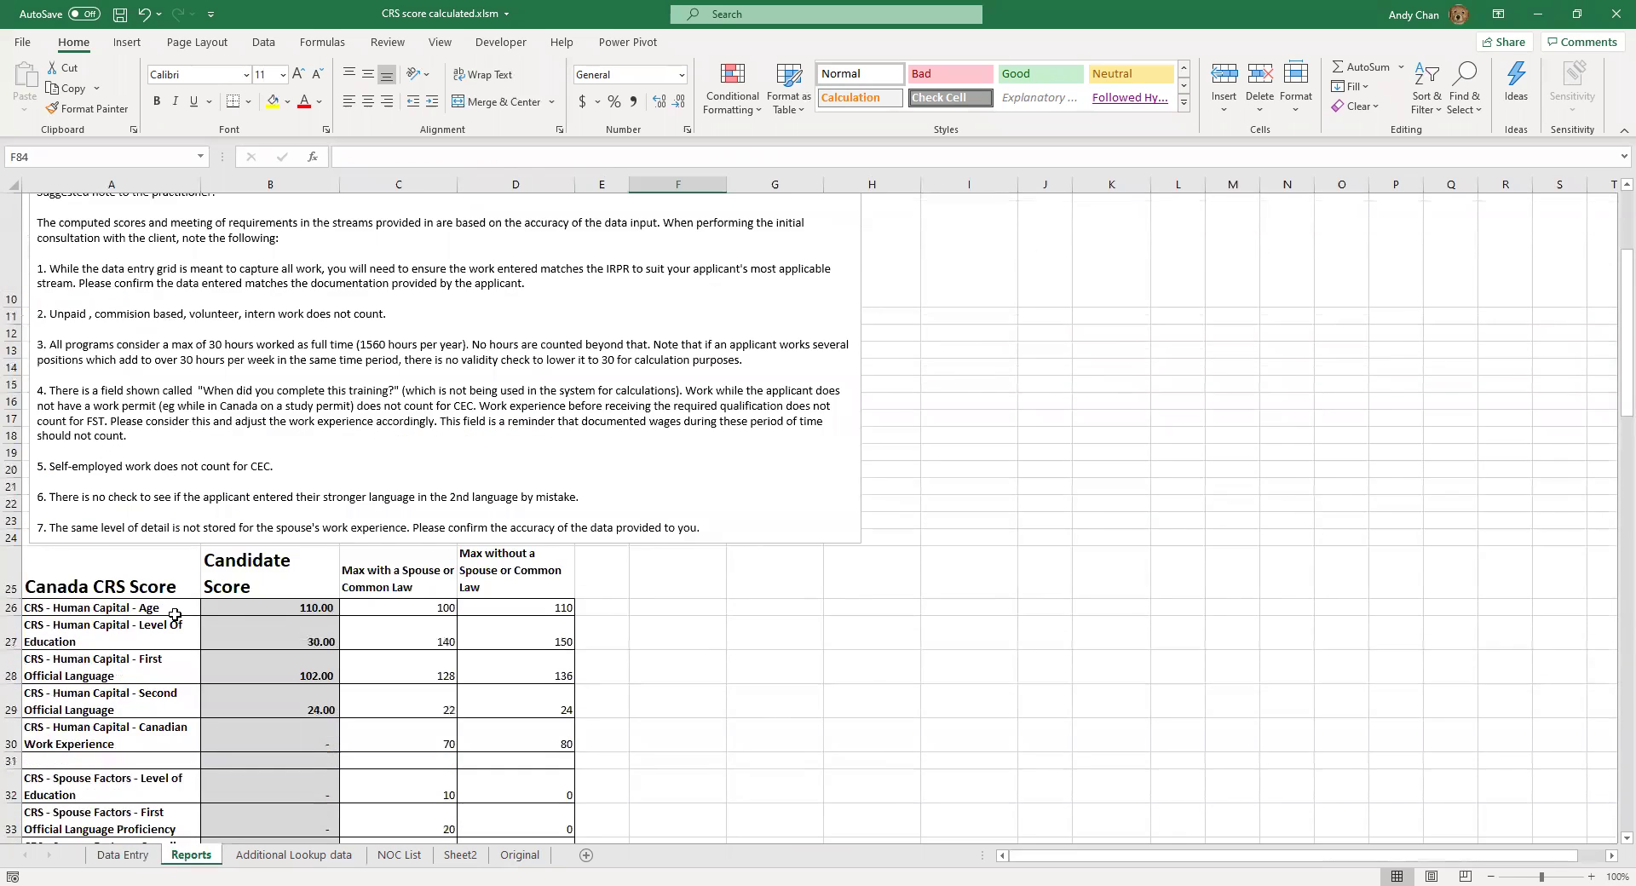
scroll(171, 594, down, 2)
scroll(181, 538, down, 7)
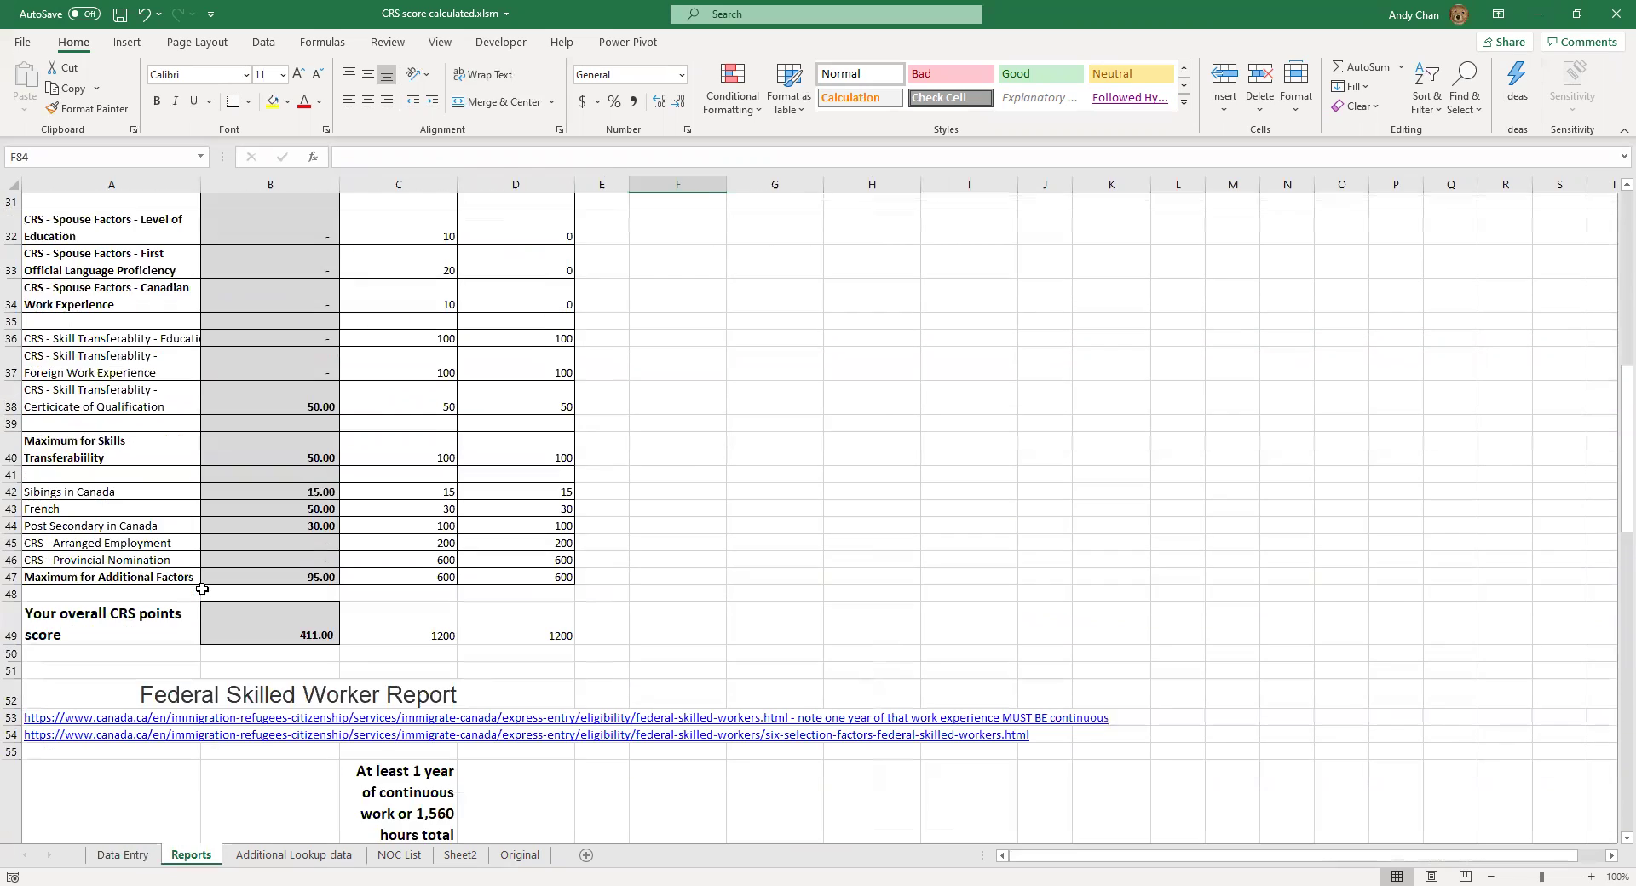
Review the Federal Skilled Worker, Federal Skilled Trade and Canadian Experience Class reports on the Reports sheet
scroll(230, 554, down, 2)
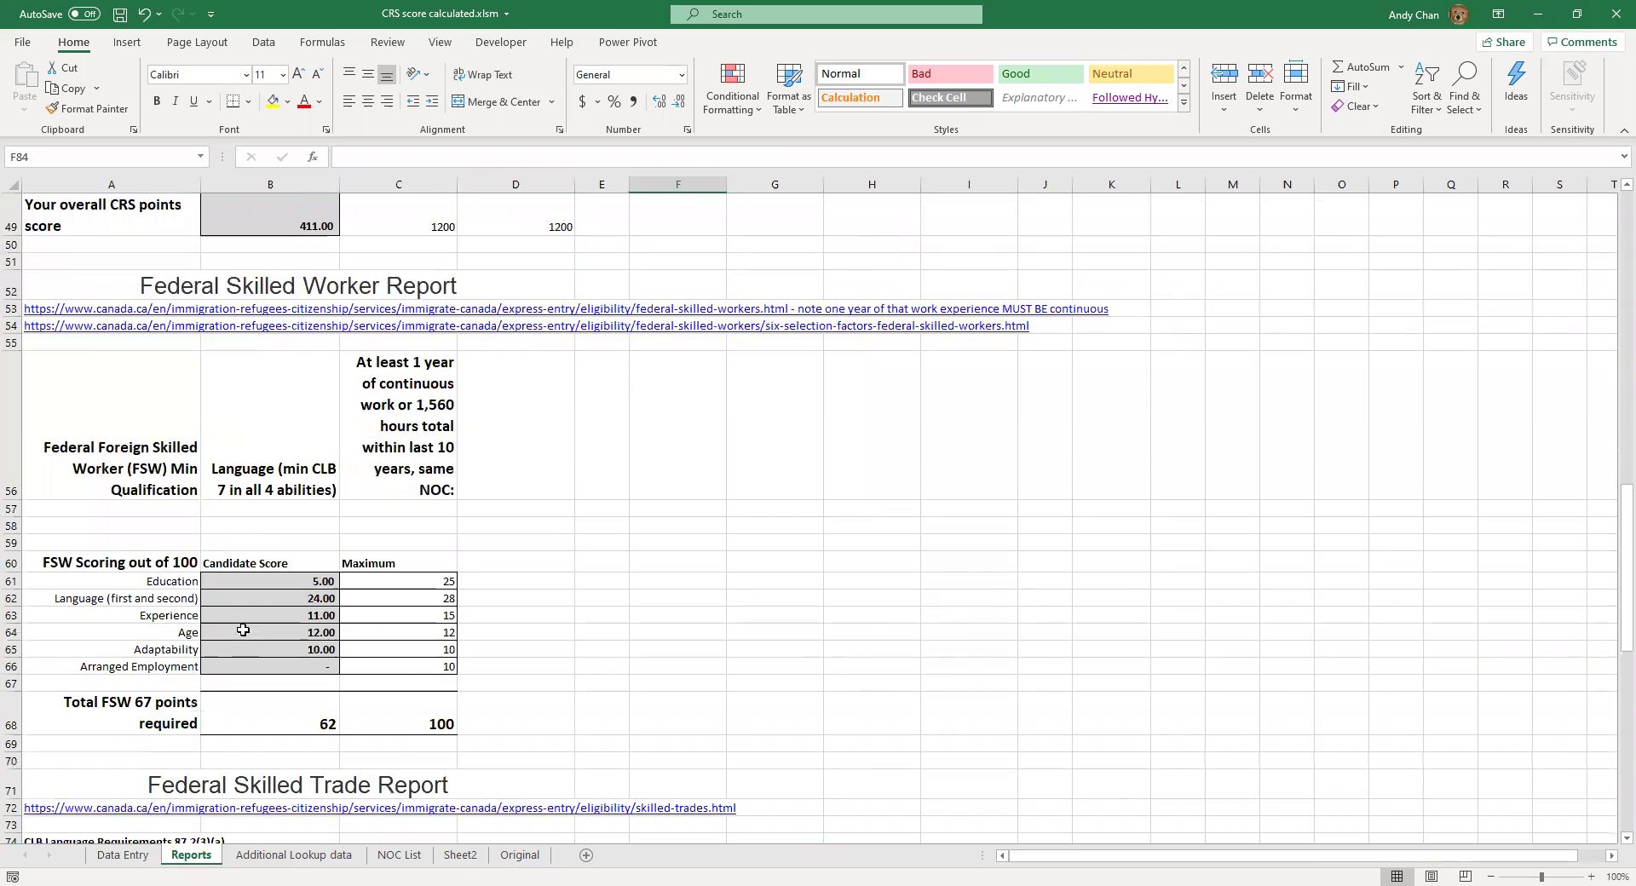
scroll(294, 707, down, 2)
scroll(296, 703, down, 1)
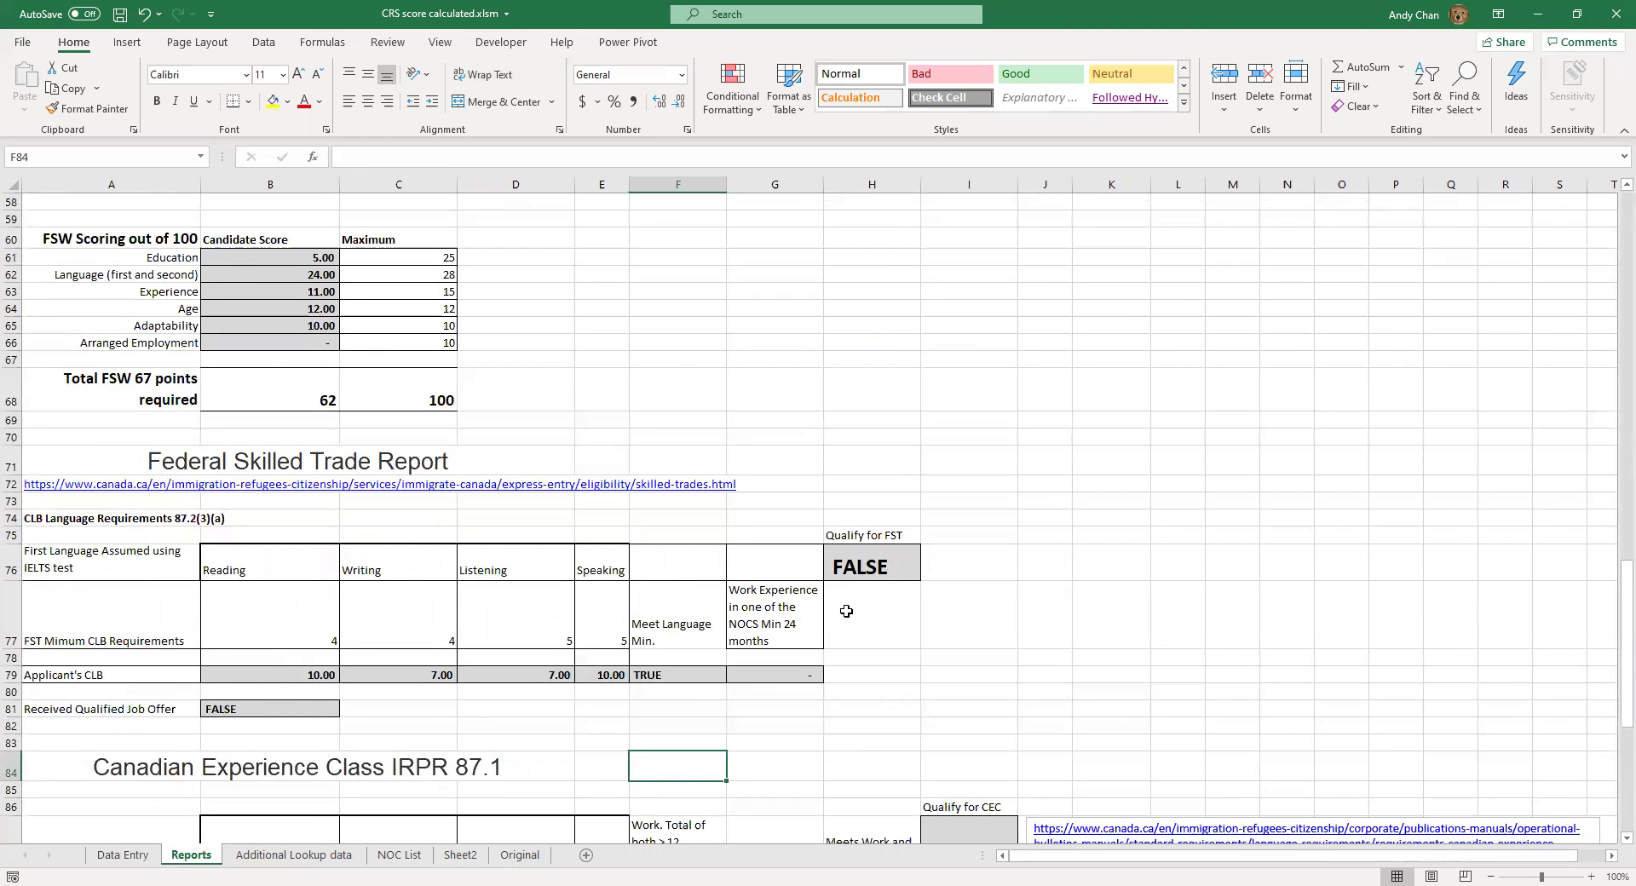
scroll(826, 636, down, 4)
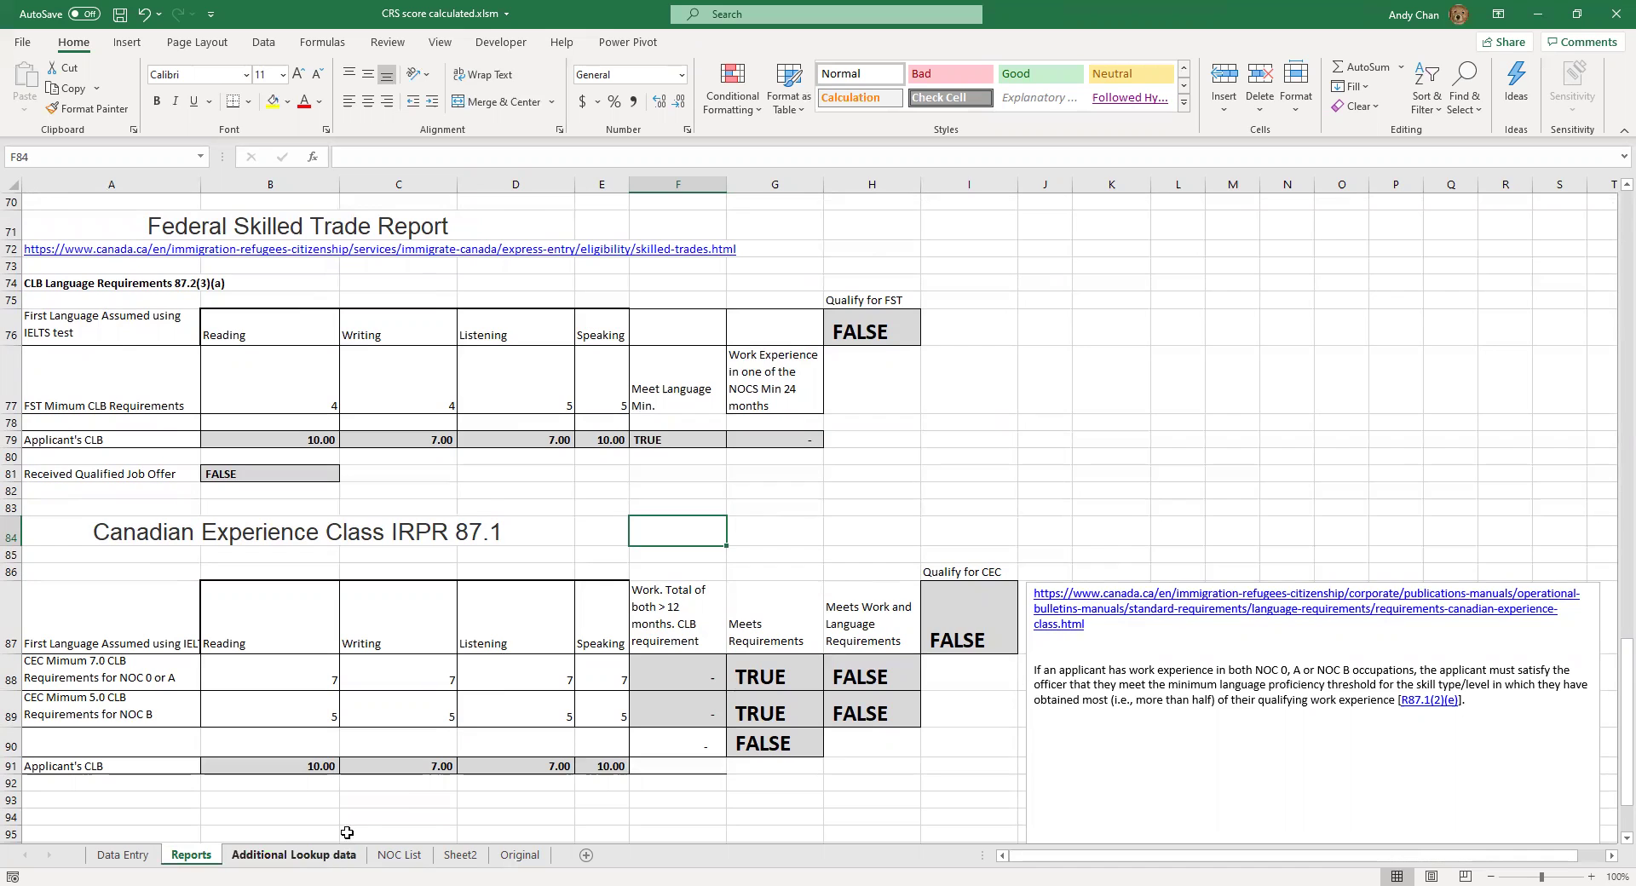
Go back over the Reports sheet from the Federal Skilled Worker scoring up to the Comprehensive Ranking System heading and practitioner notes
scroll(402, 707, up, 10)
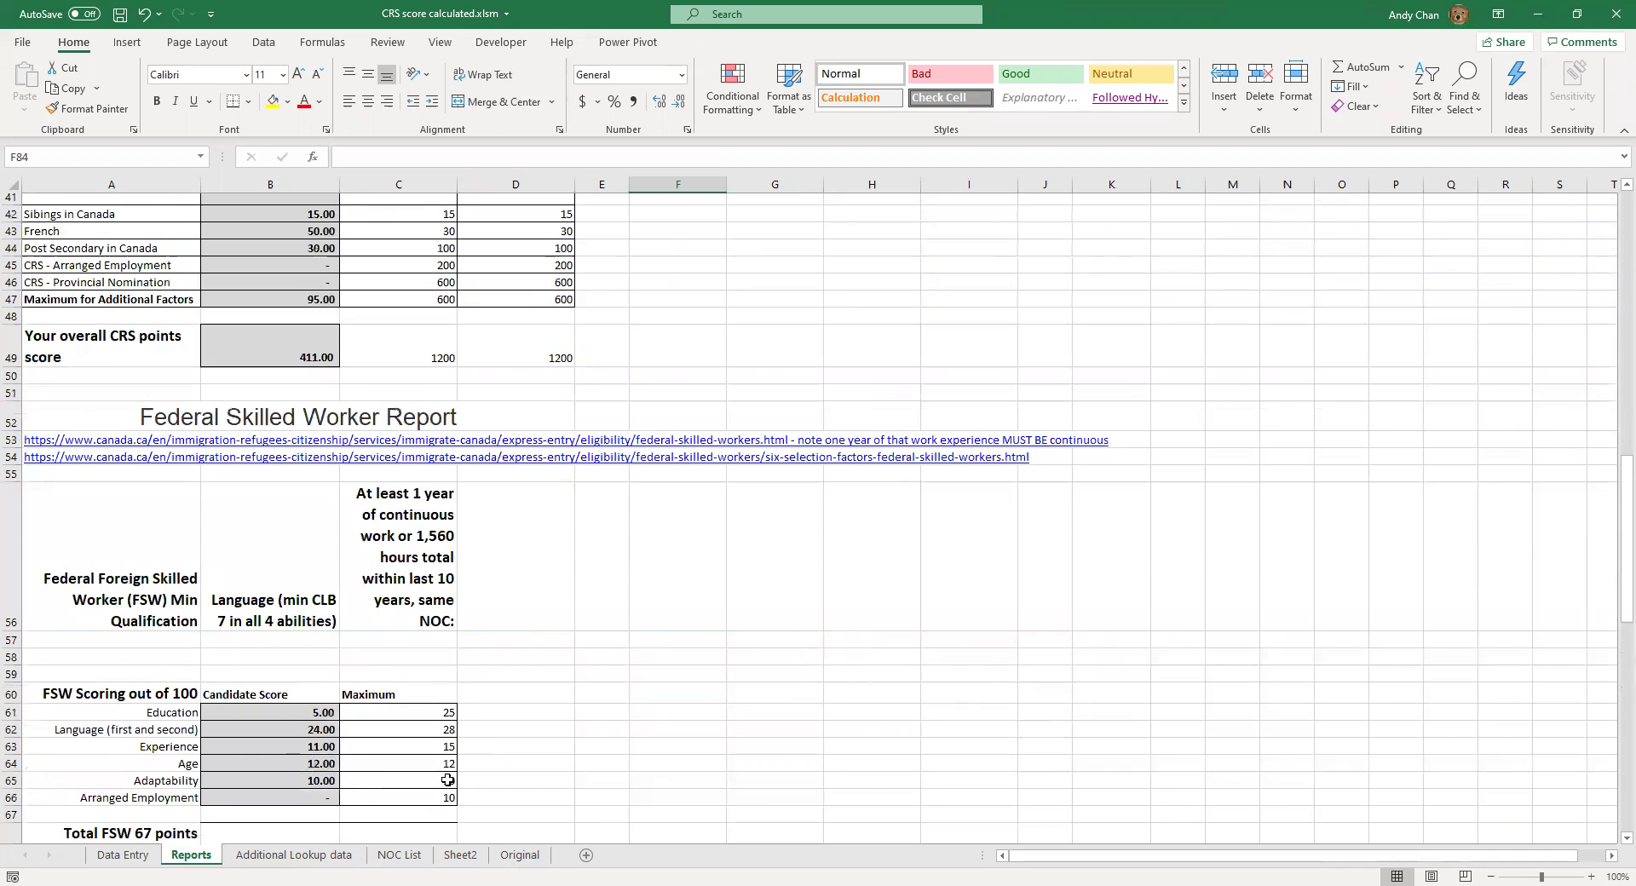
scroll(447, 780, up, 4)
click(602, 726)
click(610, 694)
scroll(616, 621, up, 3)
scroll(616, 621, up, 6)
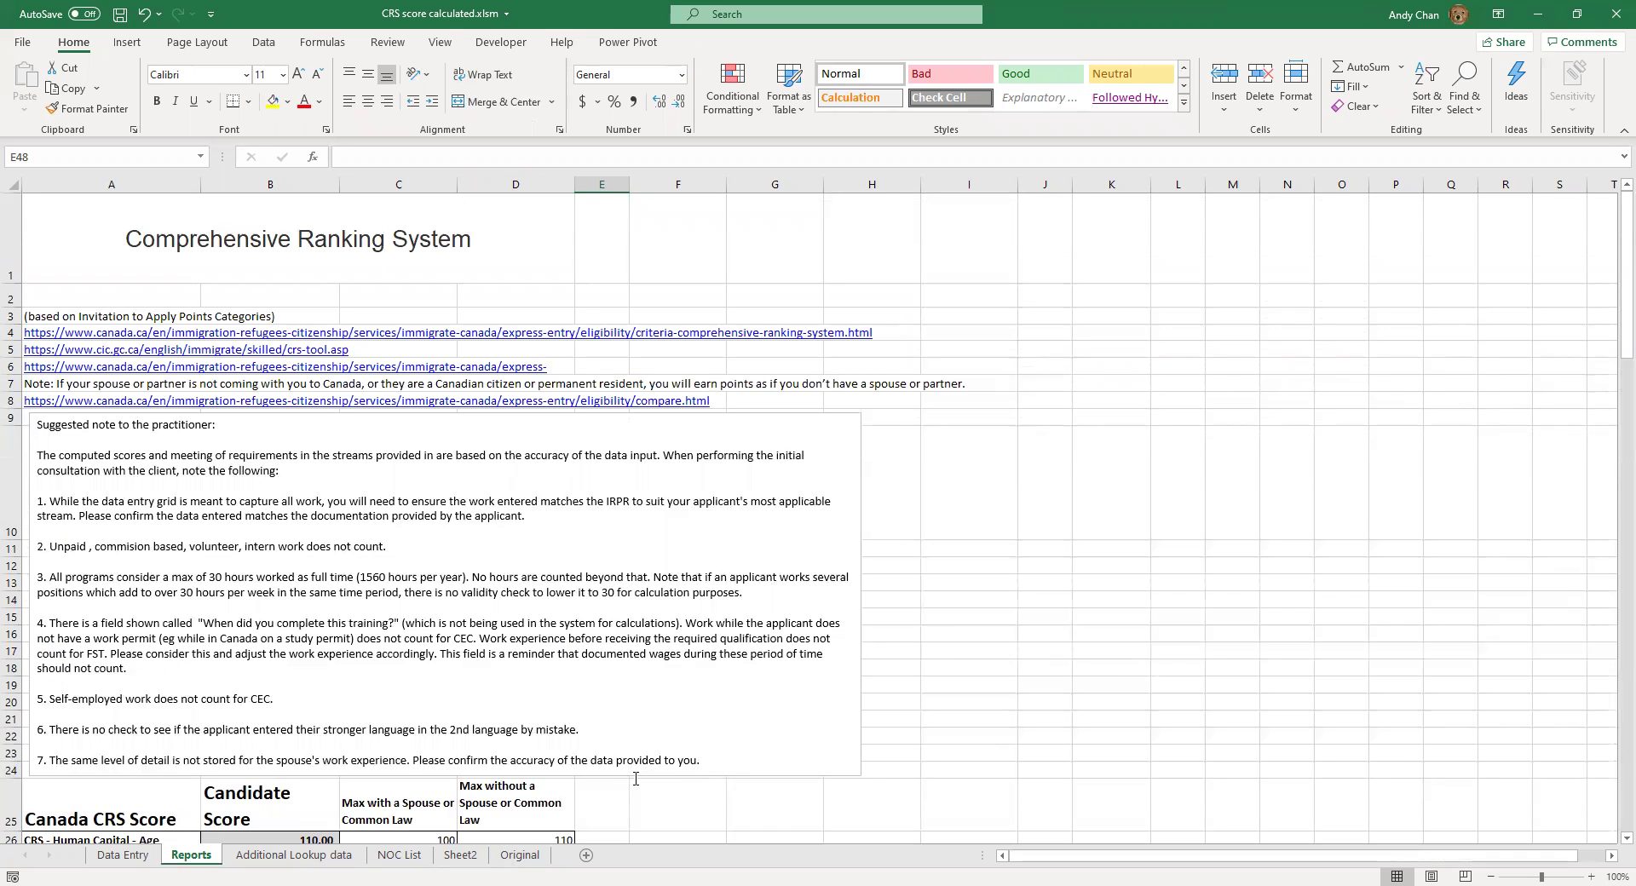
Check the NOC List sheet and return to the Data Entry sheet's Work Experience table, selecting NOC Code cell D105
click(395, 856)
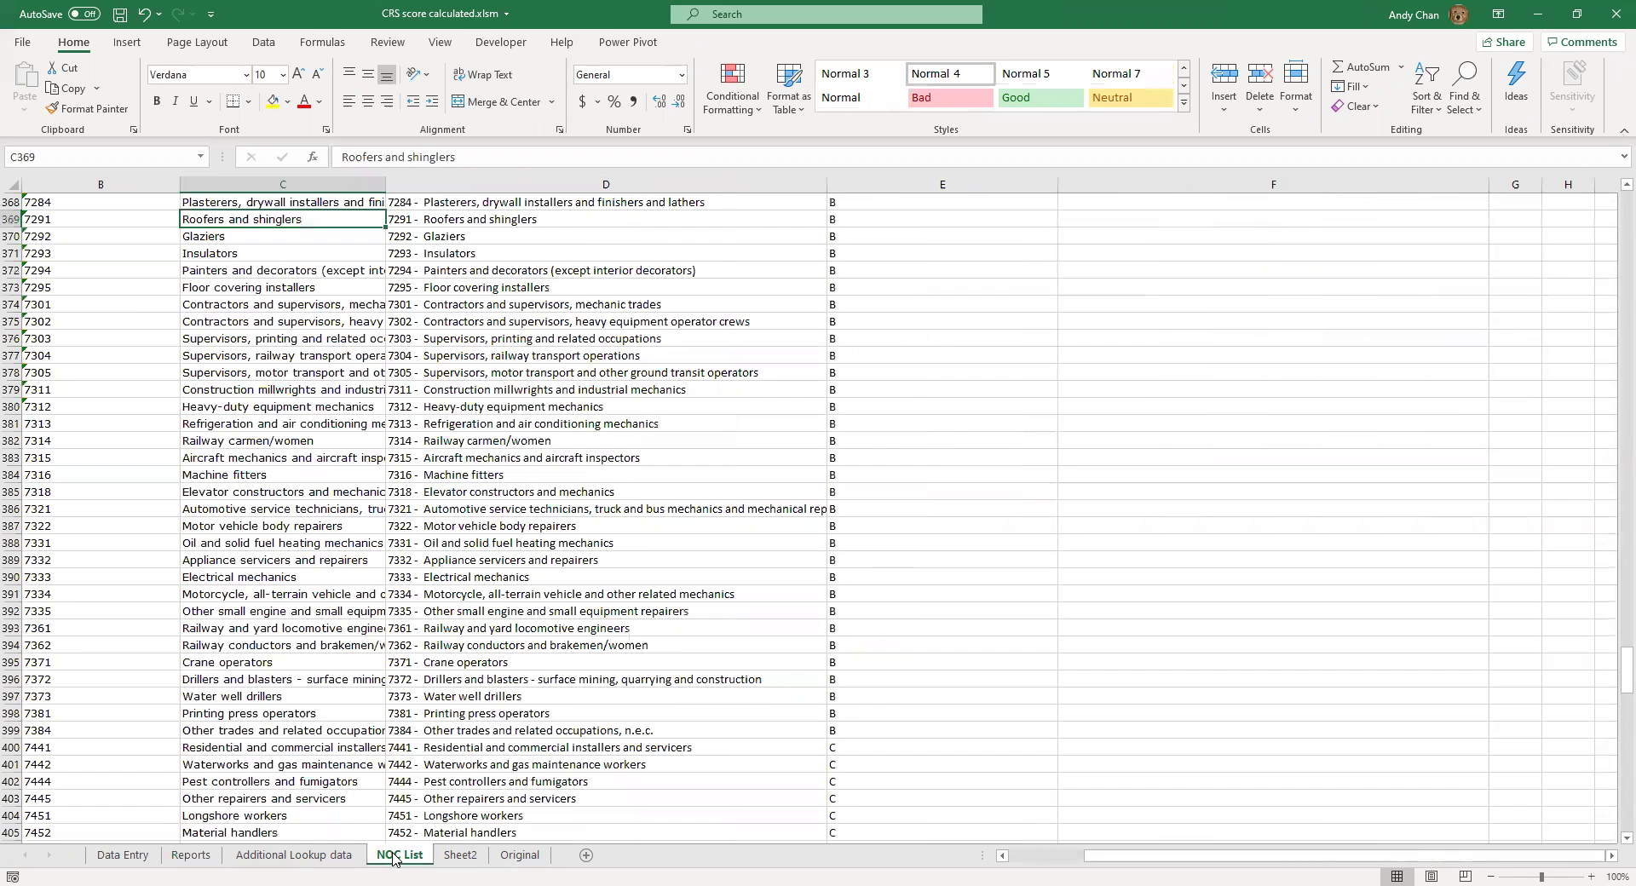
click(168, 859)
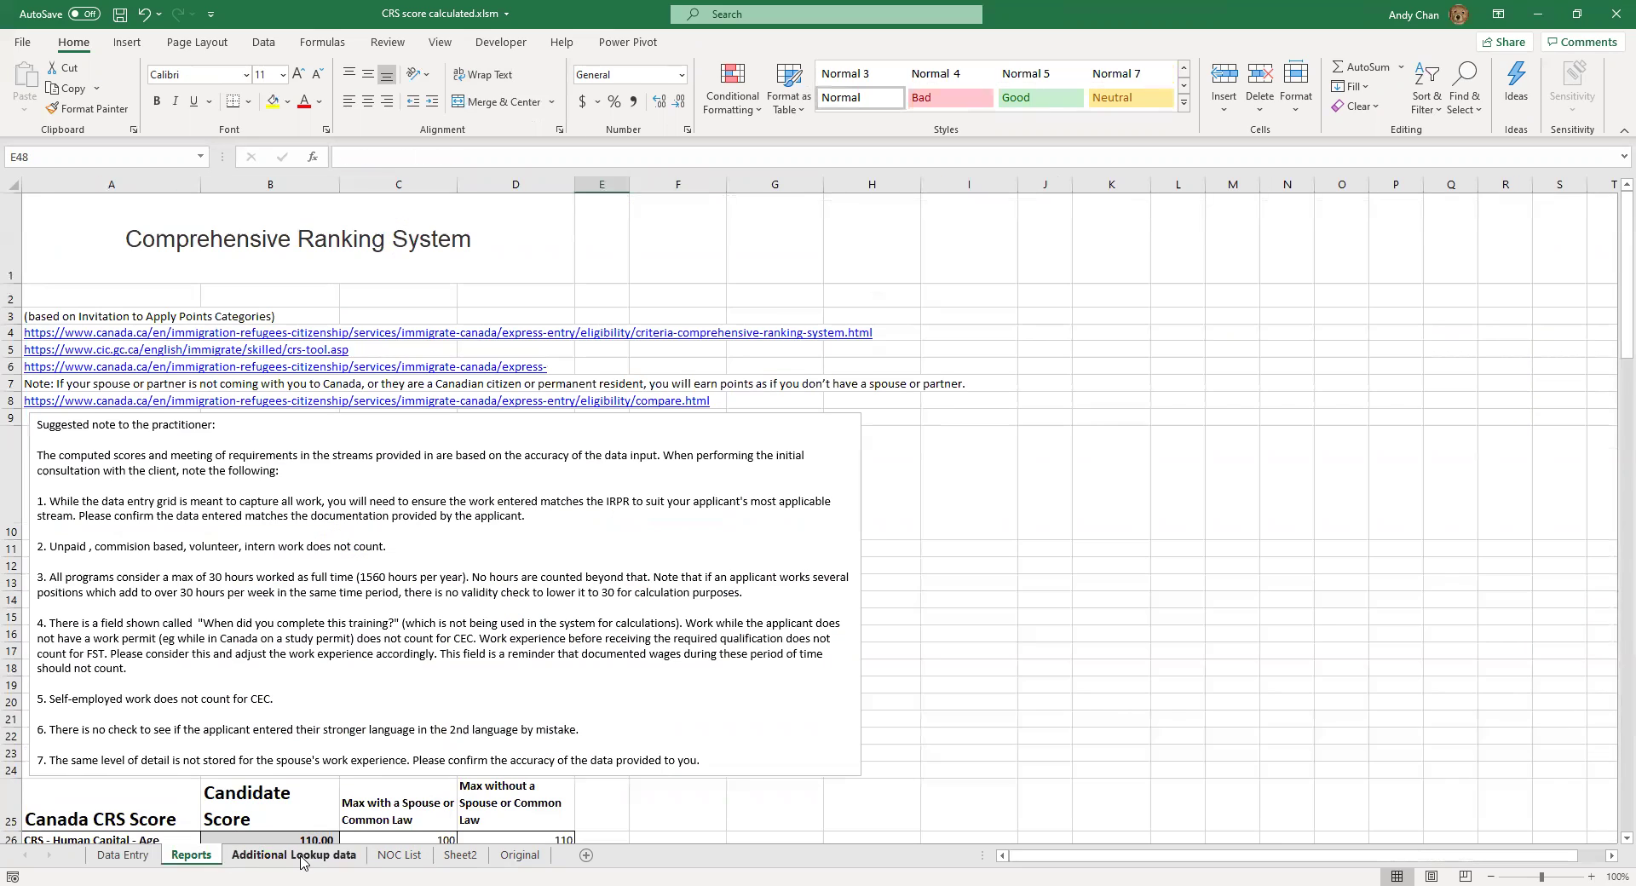
click(124, 857)
scroll(596, 752, up, 15)
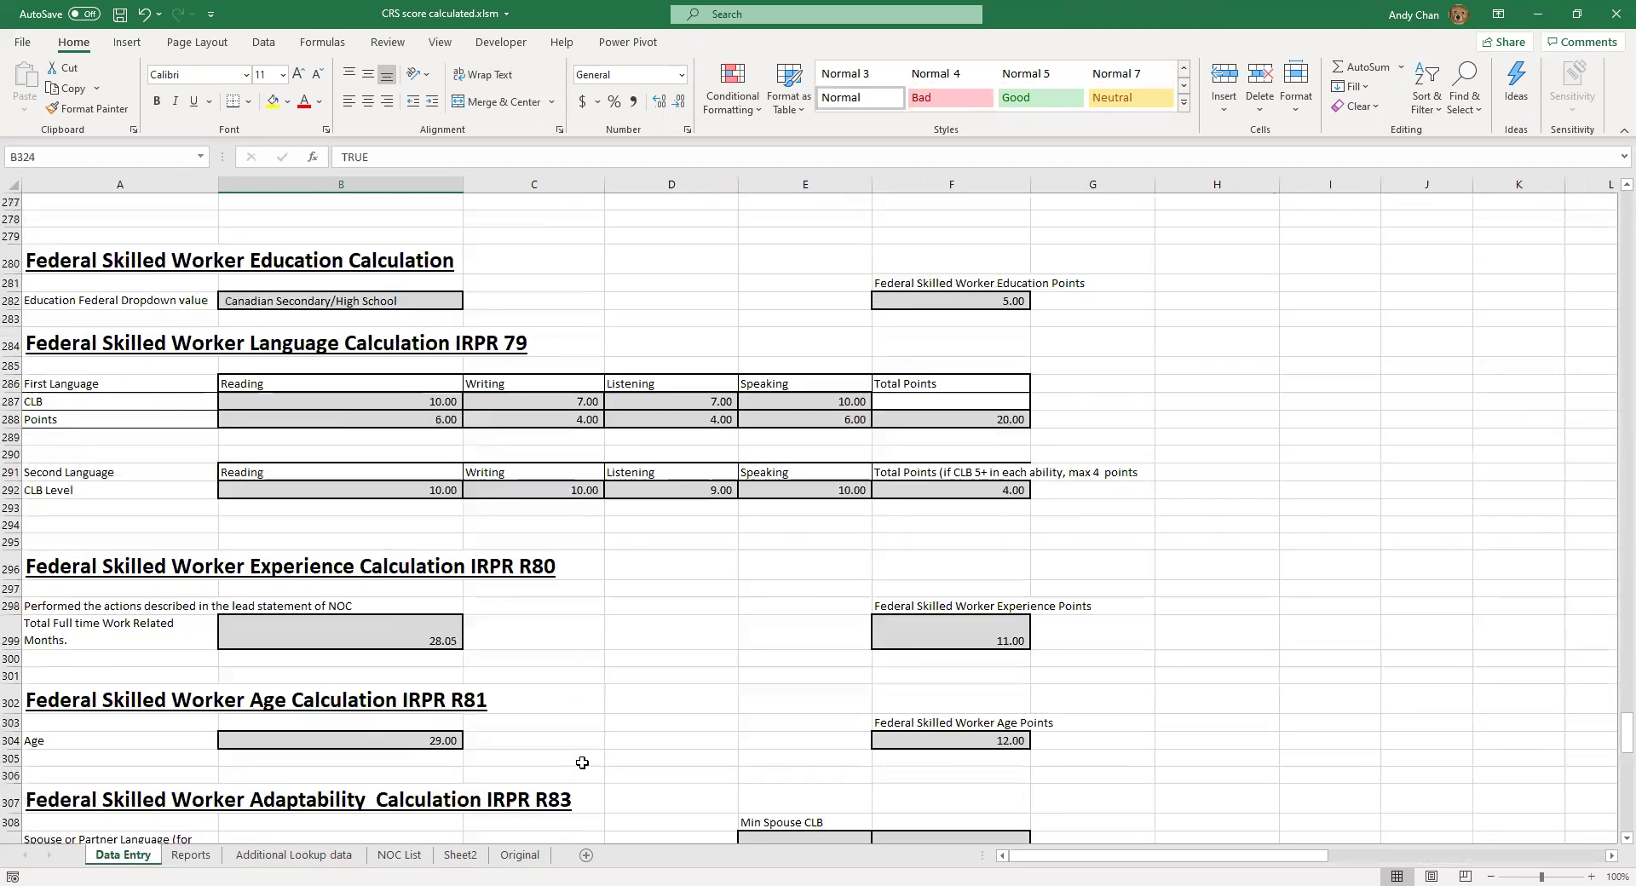
scroll(595, 751, up, 20)
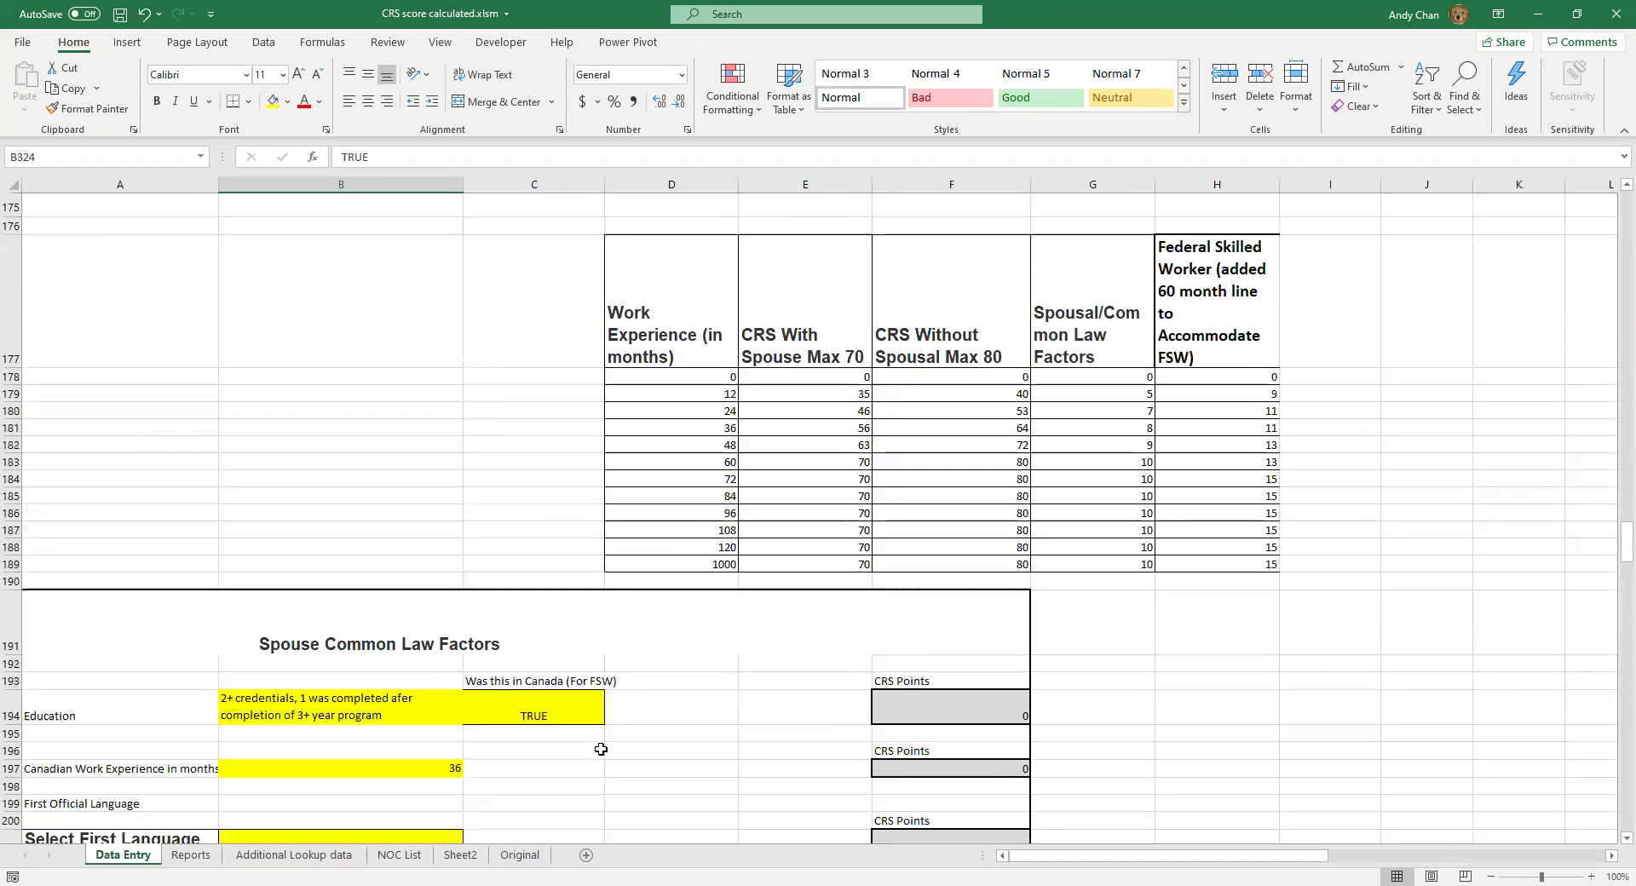
scroll(601, 749, up, 20)
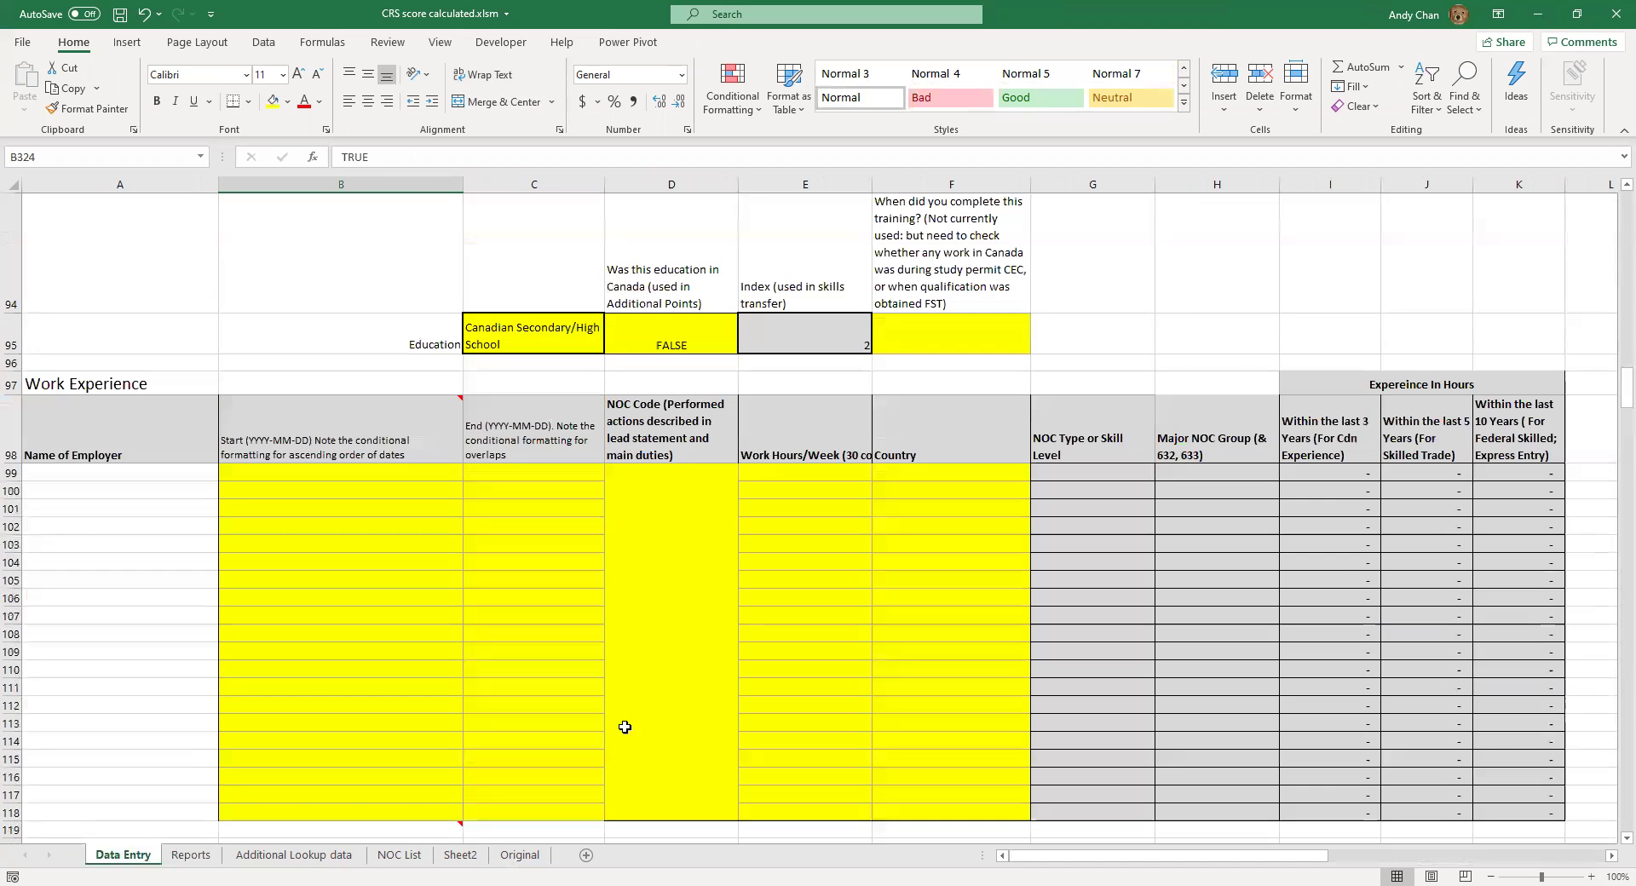
click(657, 581)
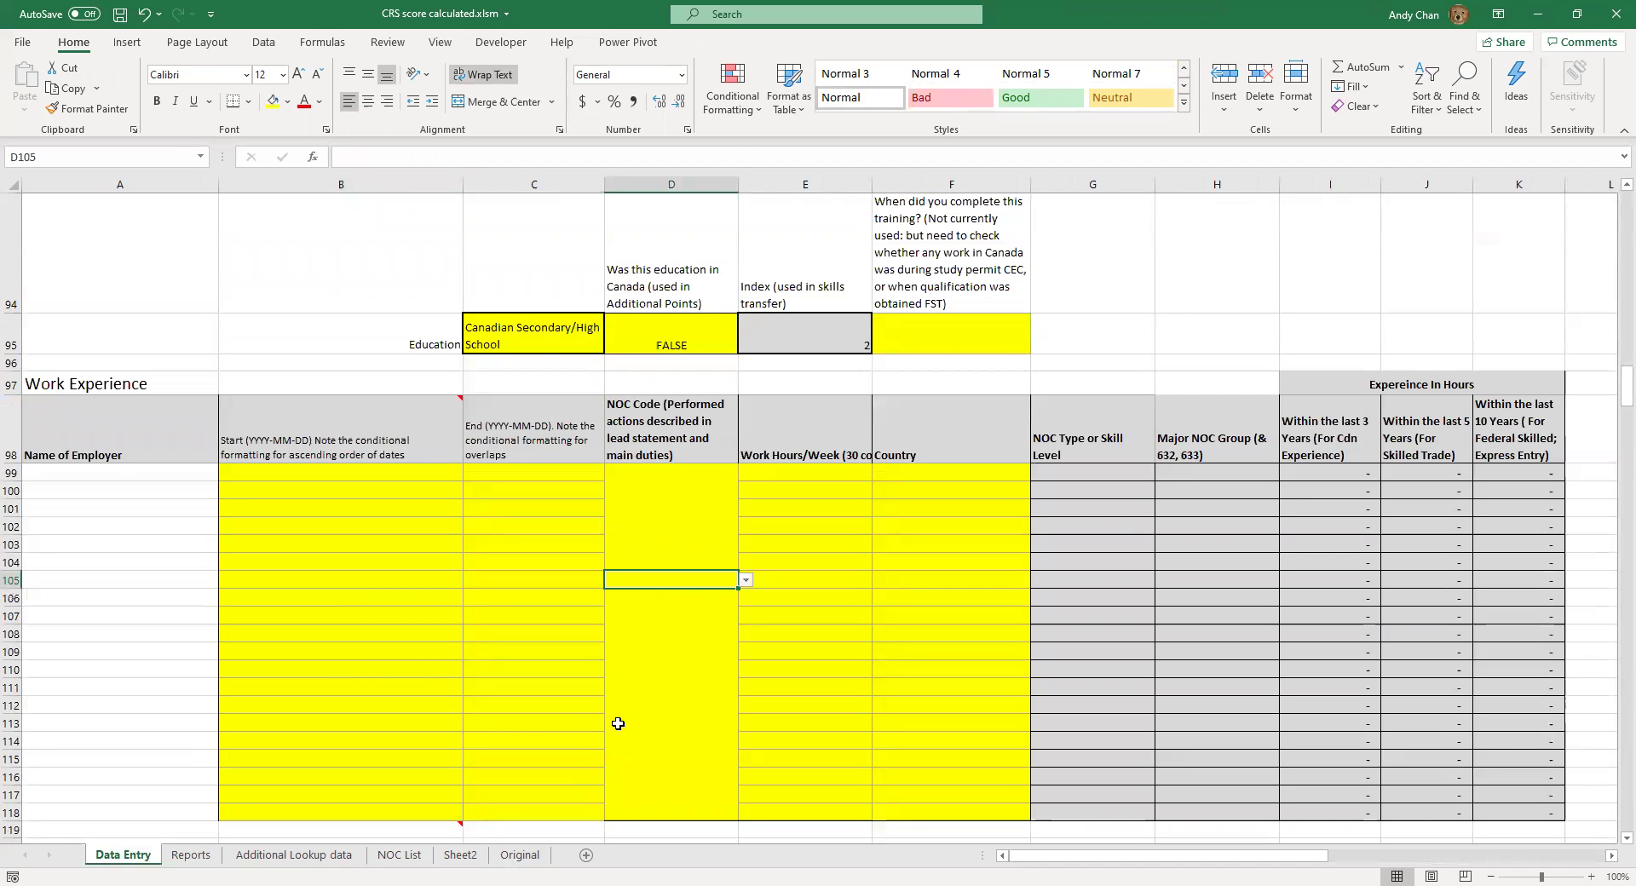